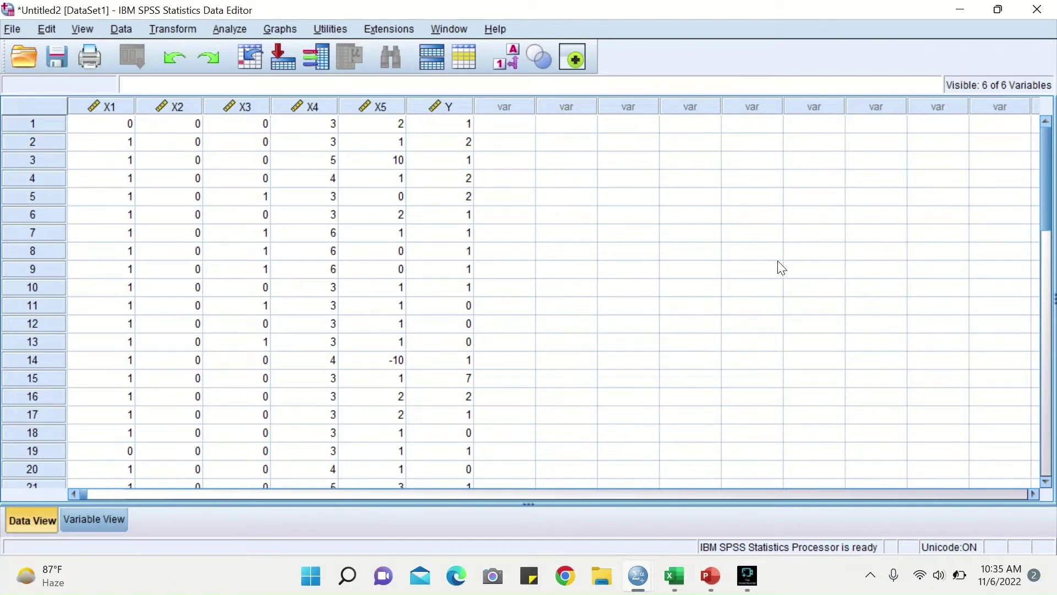
Start a linear regression on the dataset with Nilai_Perusahaan [Y] as the dependent variable.
scroll(468, 301, "down", 7)
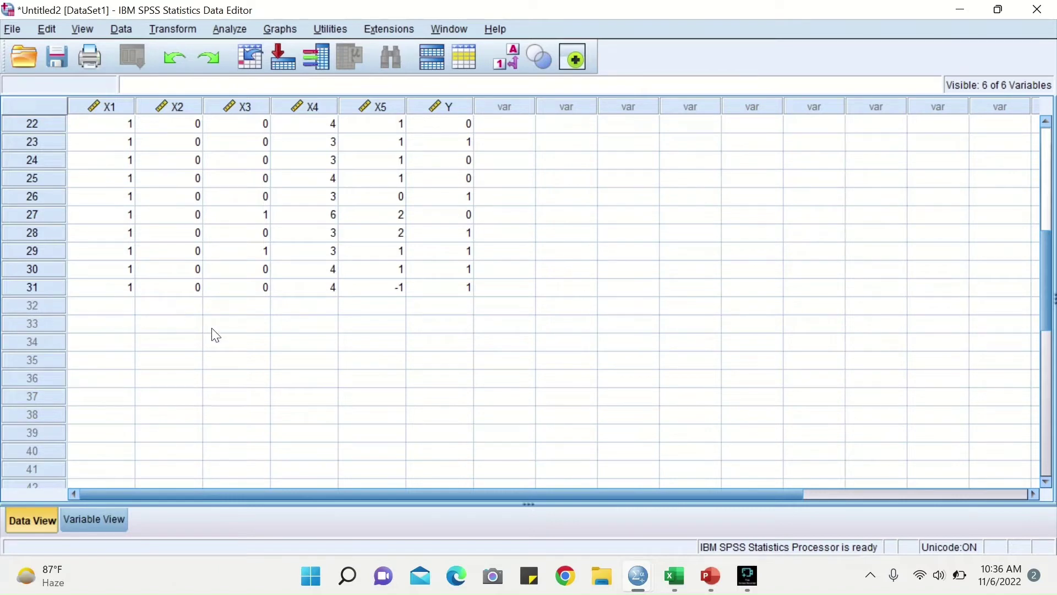
scroll(259, 347, "up", 7)
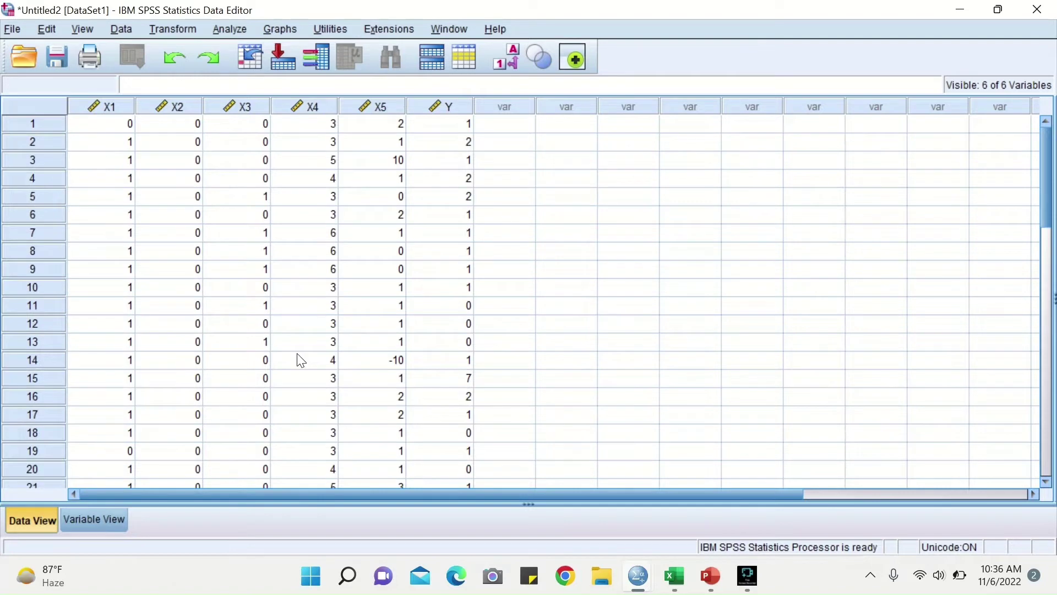
left_click(231, 31)
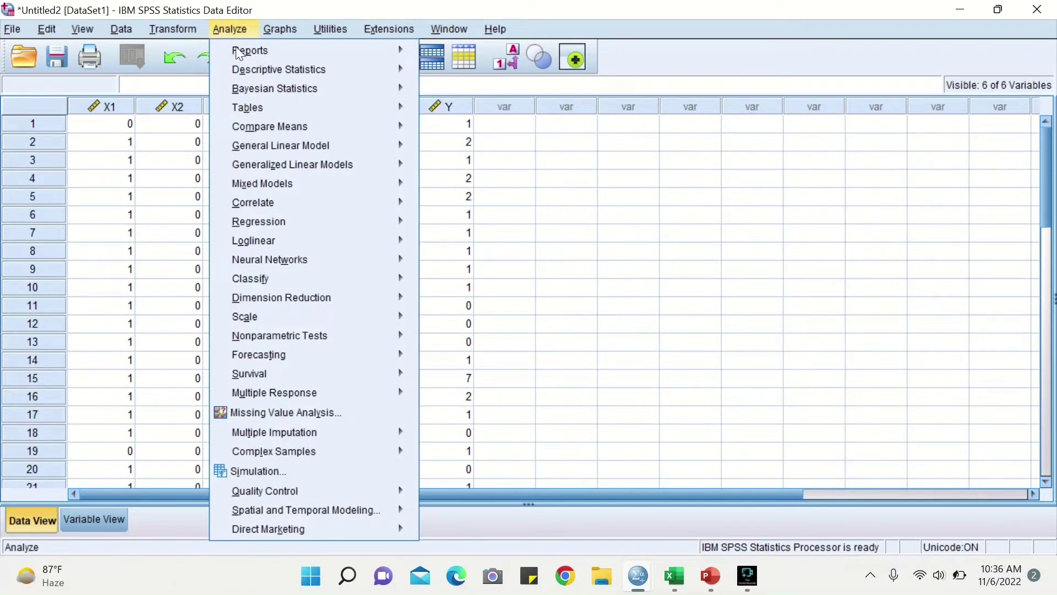
mouse_move(392, 223)
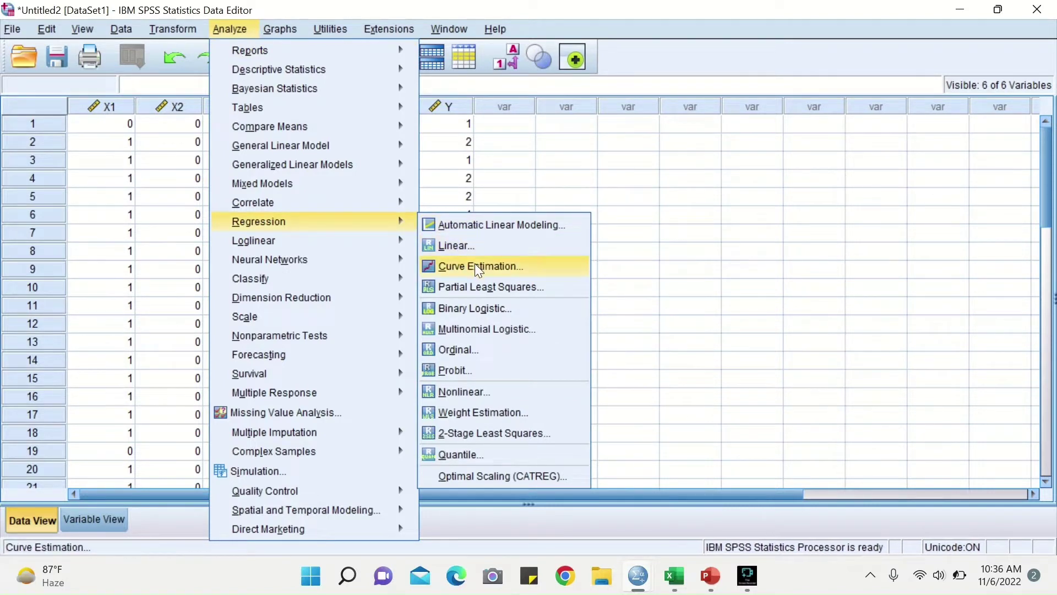
left_click(484, 247)
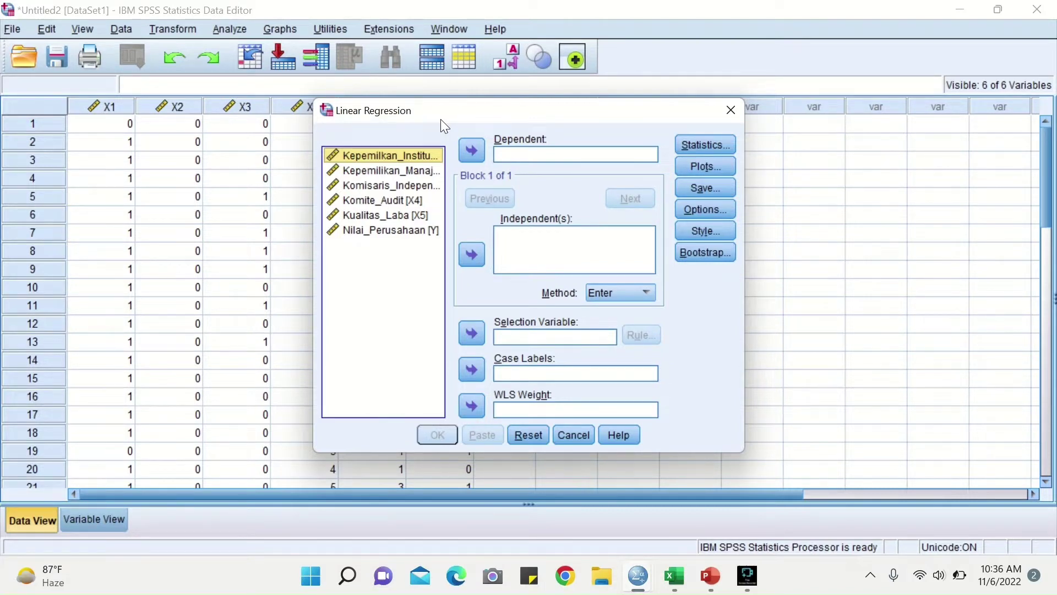
left_click(352, 231)
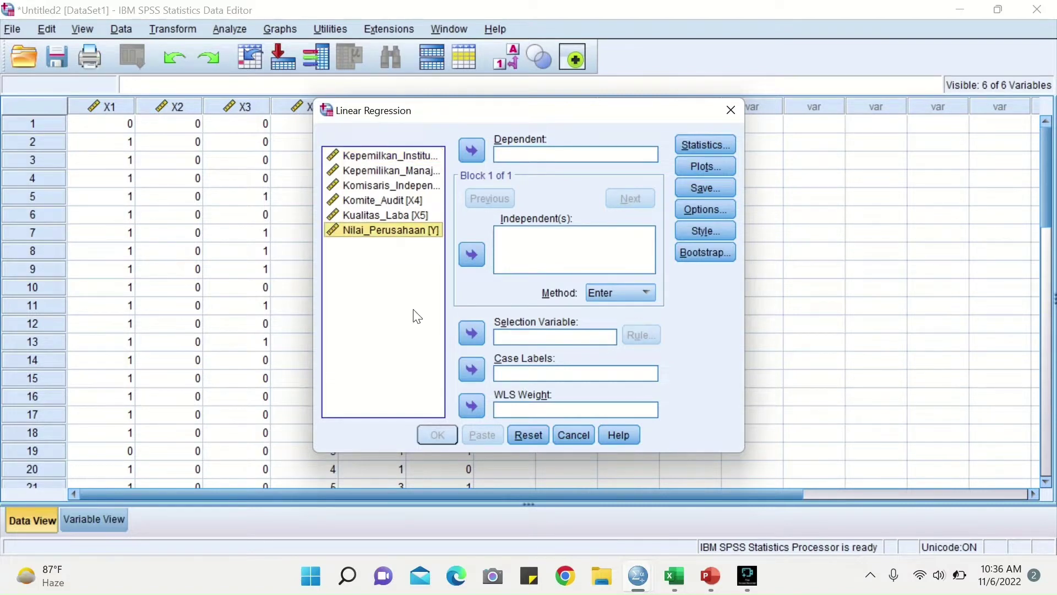
left_click(472, 148)
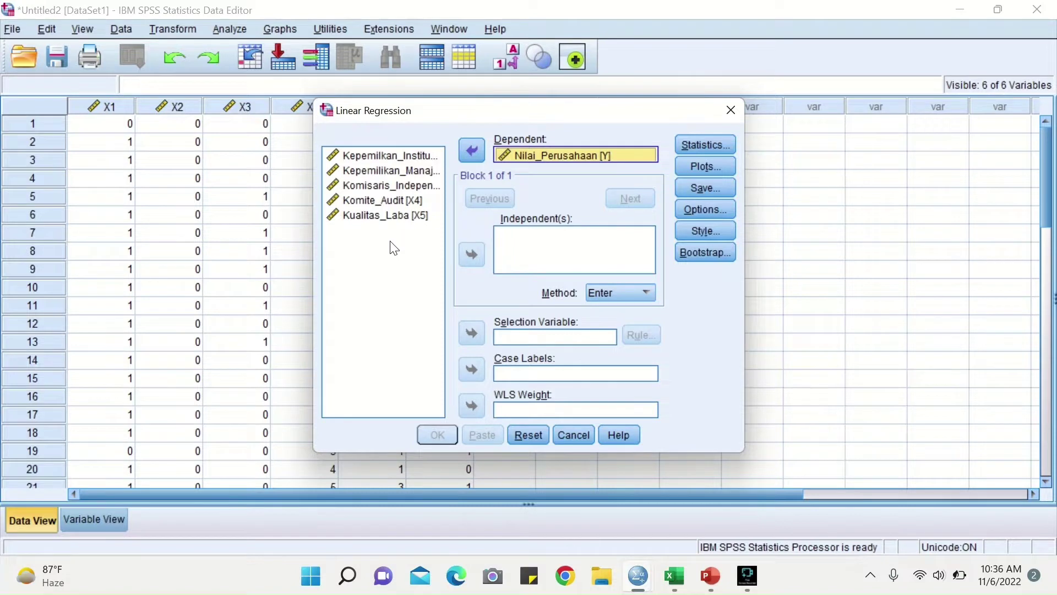
Add Kepemilkan_Institusional, Kepemilikan_Manajerial, Komisaris_Independen, Komite_Audit and Kualitas_Laba (X1 to X5) as the independent variables.
left_click(402, 196)
left_click(402, 182)
left_click(405, 156)
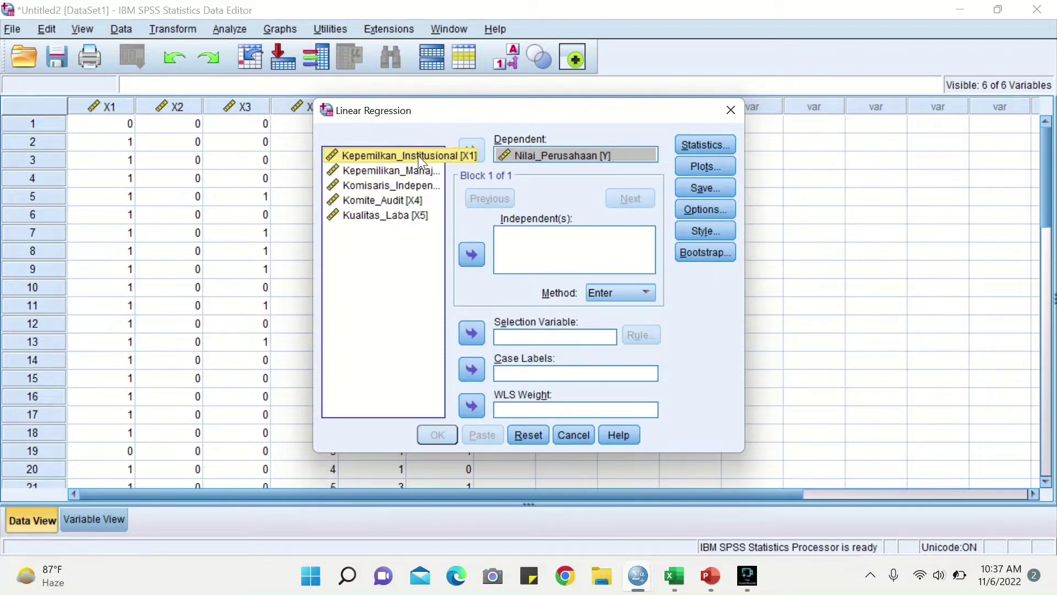
left_click(476, 253)
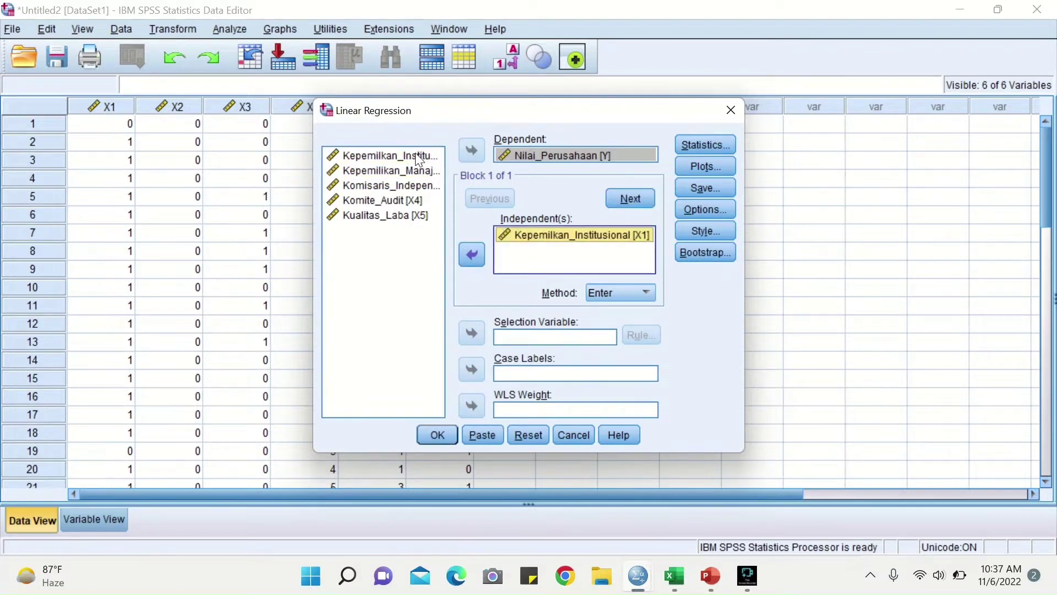
left_click(407, 169)
left_click(474, 250)
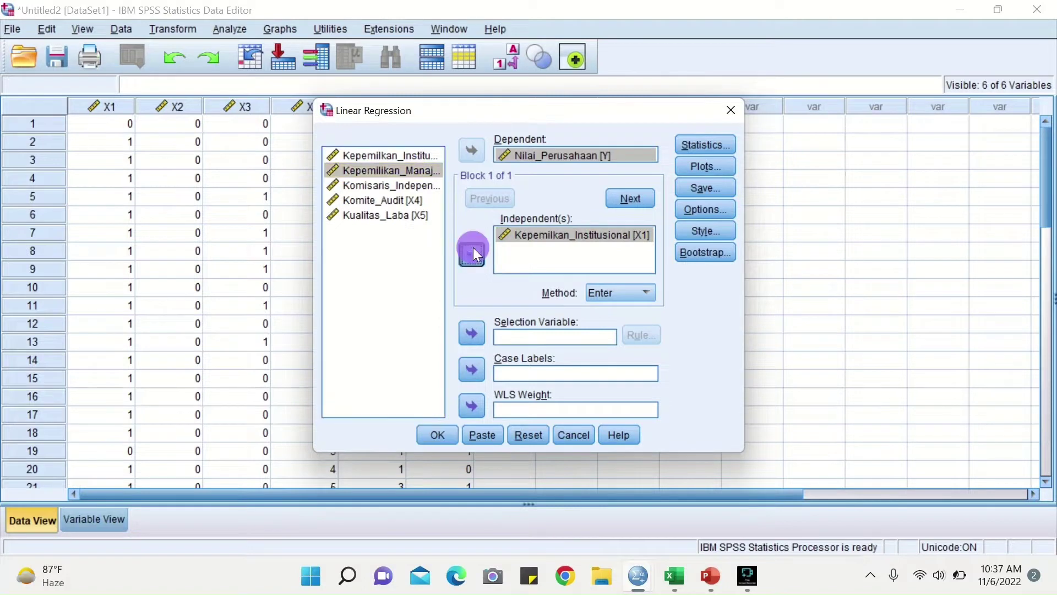
left_click(402, 184)
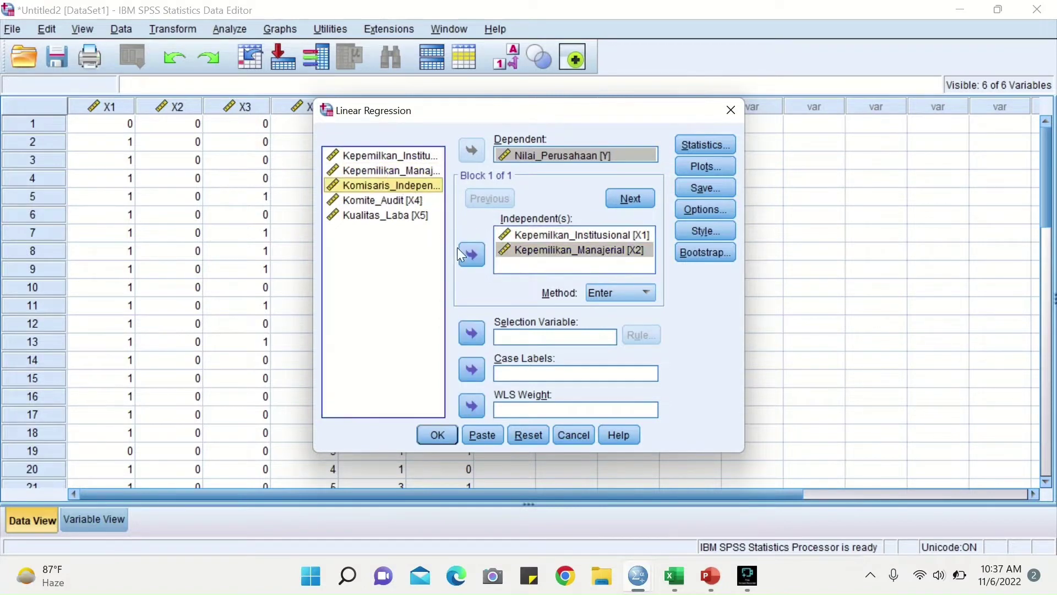
left_click(469, 254)
left_click(420, 203)
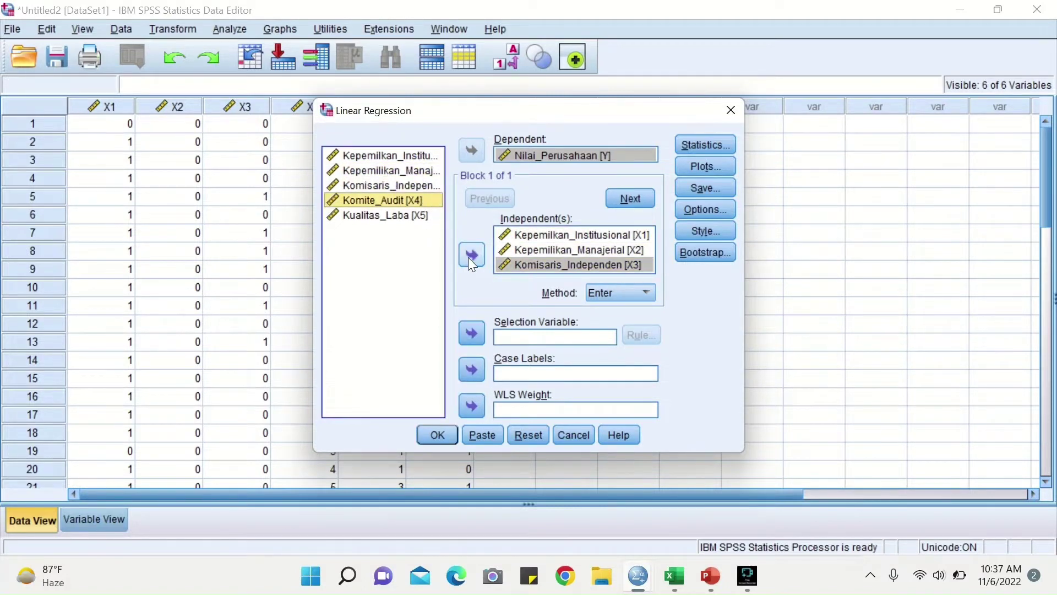
left_click(469, 256)
left_click(420, 215)
left_click(470, 255)
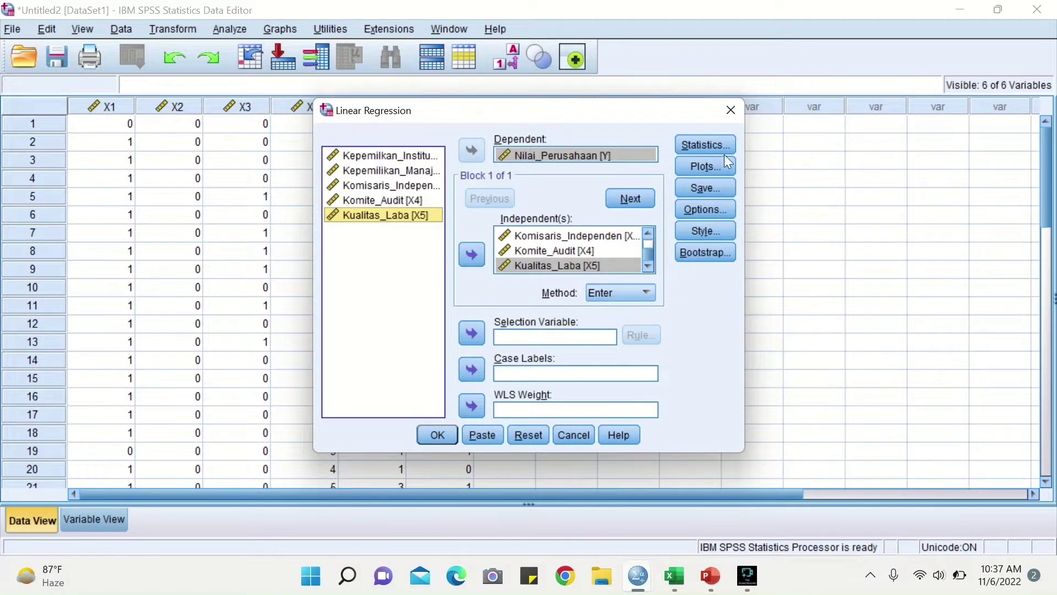
Include descriptives, collinearity diagnostics, Durbin-Watson and casewise diagnostics in the regression statistics.
left_click(708, 146)
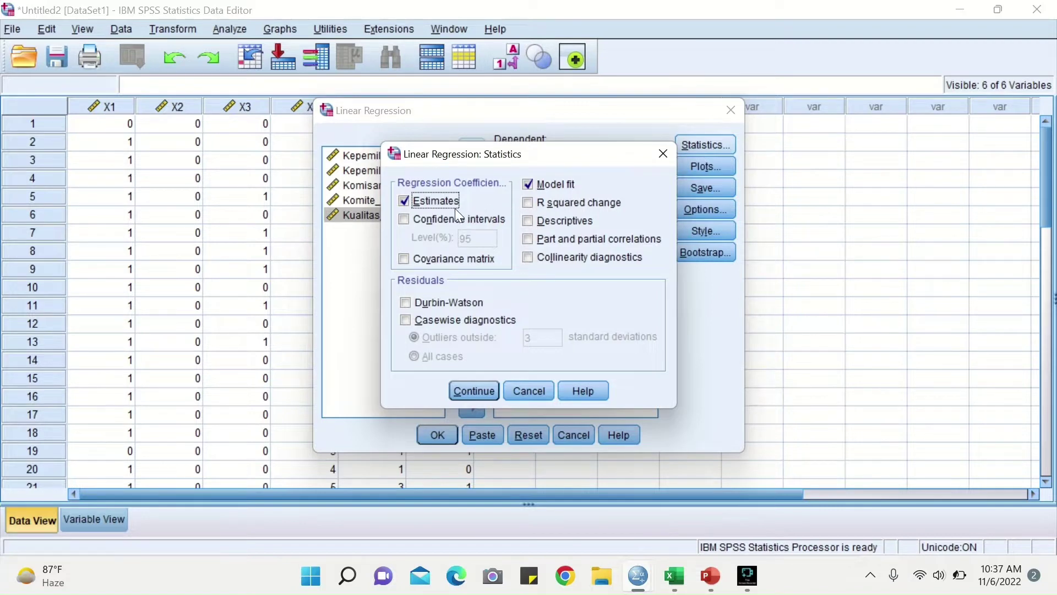
left_click(533, 222)
left_click(553, 264)
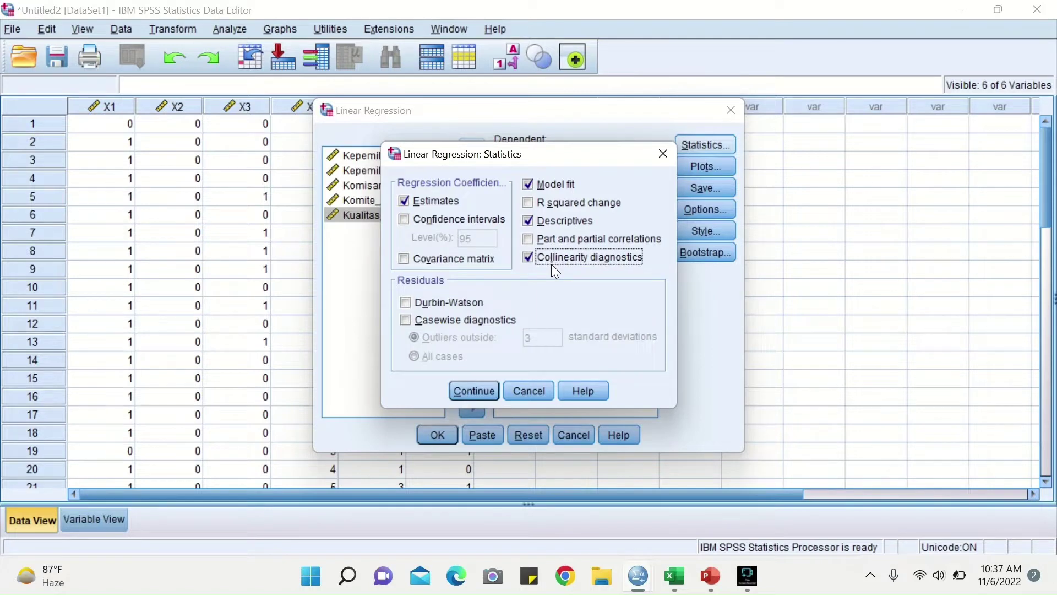
left_click(471, 305)
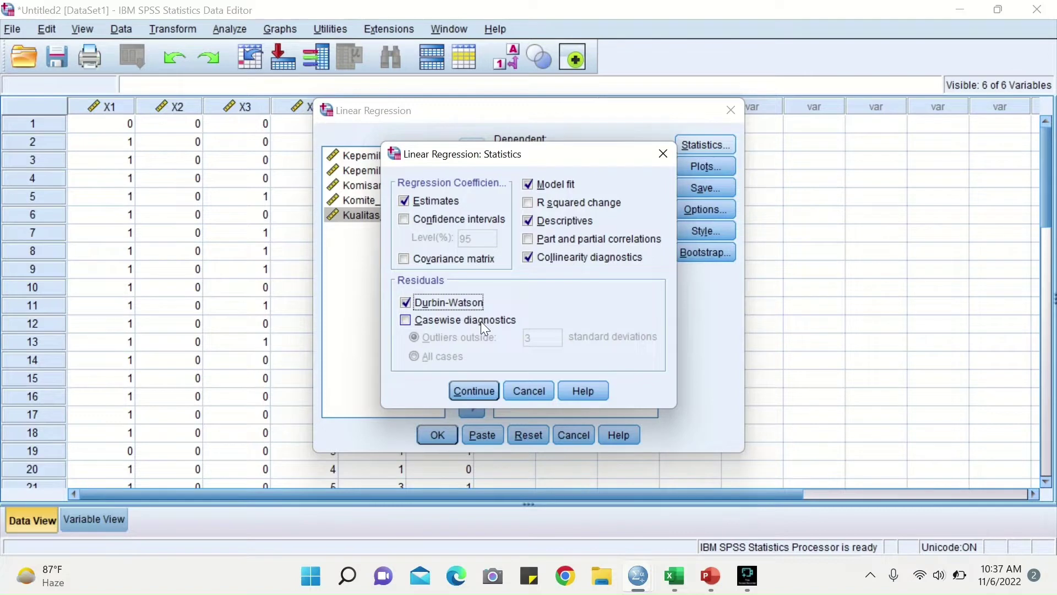
left_click(481, 322)
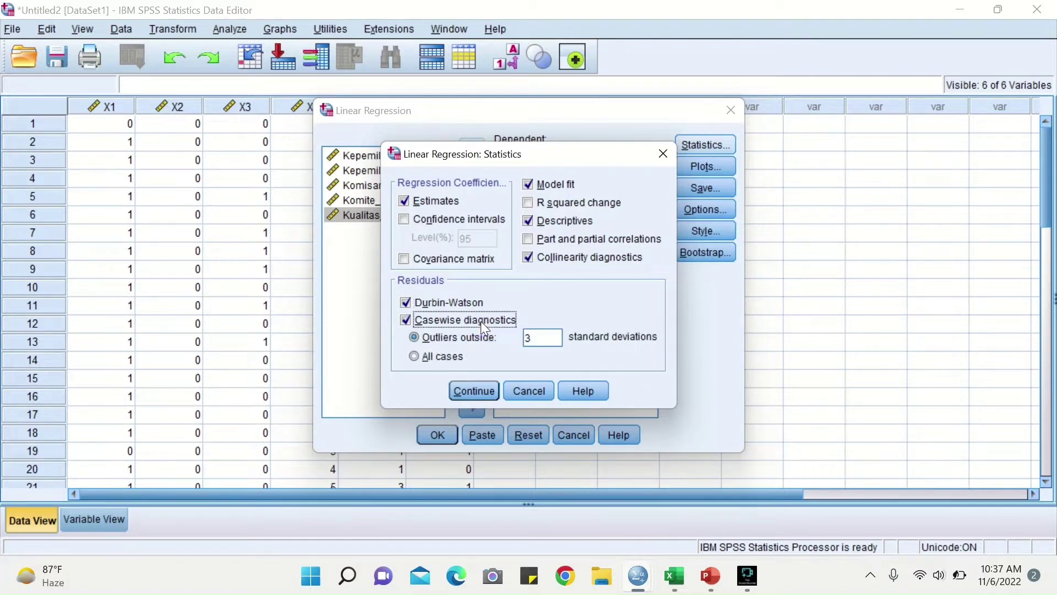
left_click(478, 394)
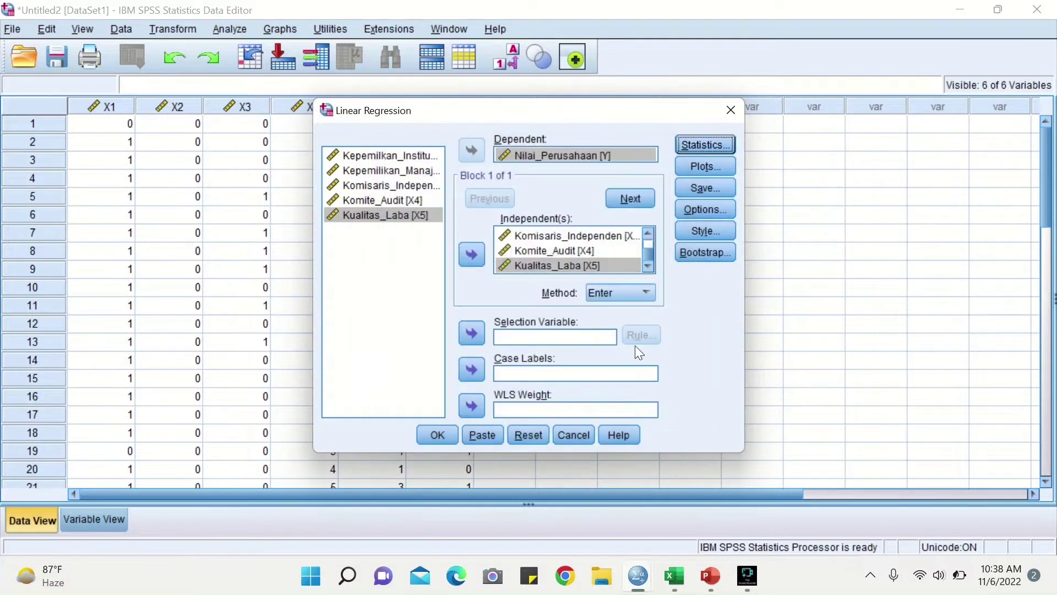
Define a regression scatter plot with *SRESID on the Y axis and *ZPRED on the X axis.
scroll(589, 242, "up", 1)
scroll(587, 235, "down", 1)
left_click(696, 167)
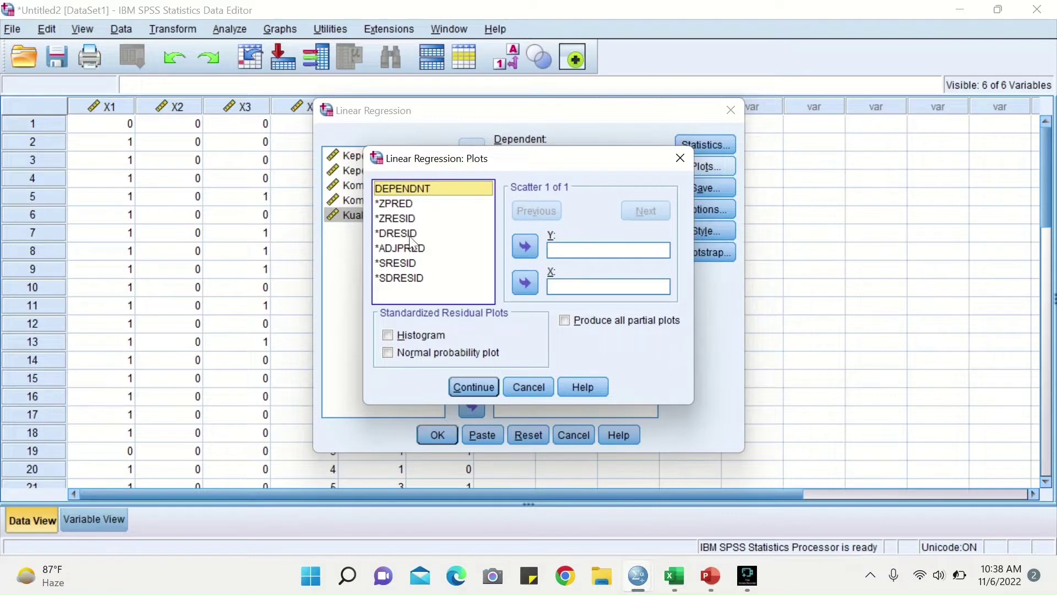
left_click(414, 264)
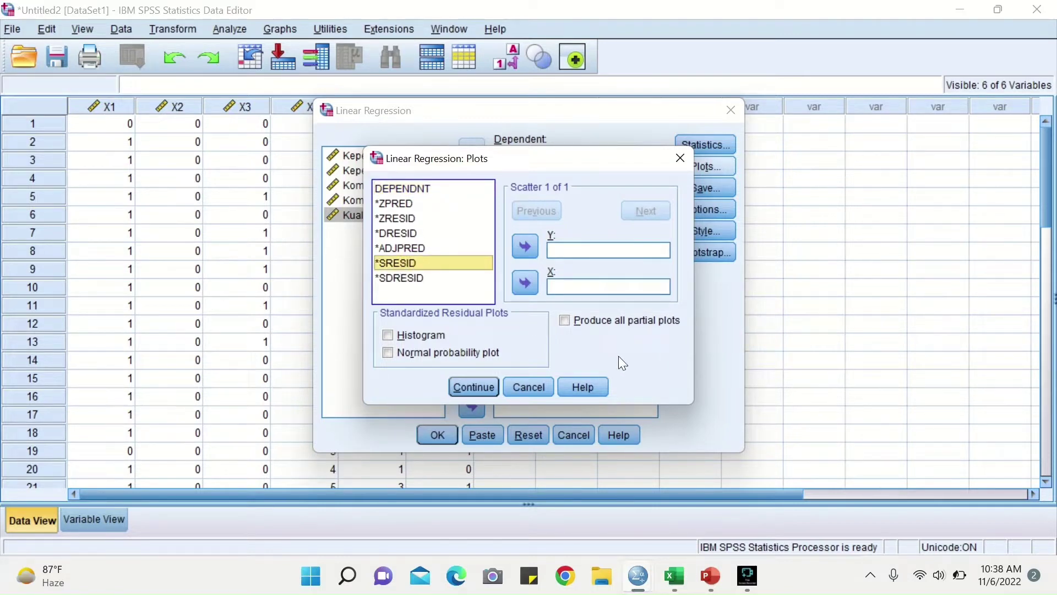
left_click(526, 247)
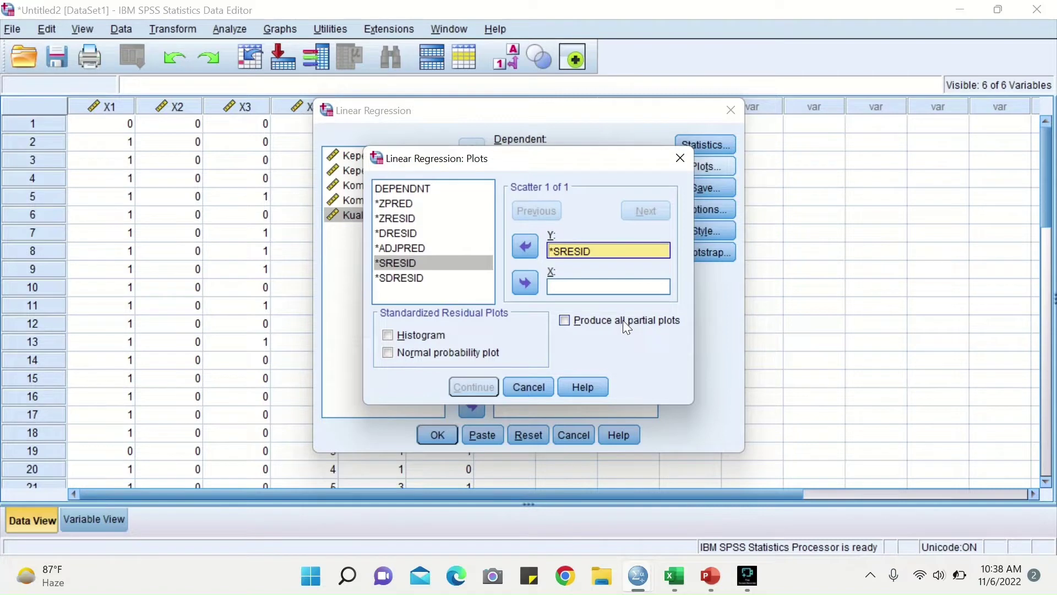
left_click(408, 204)
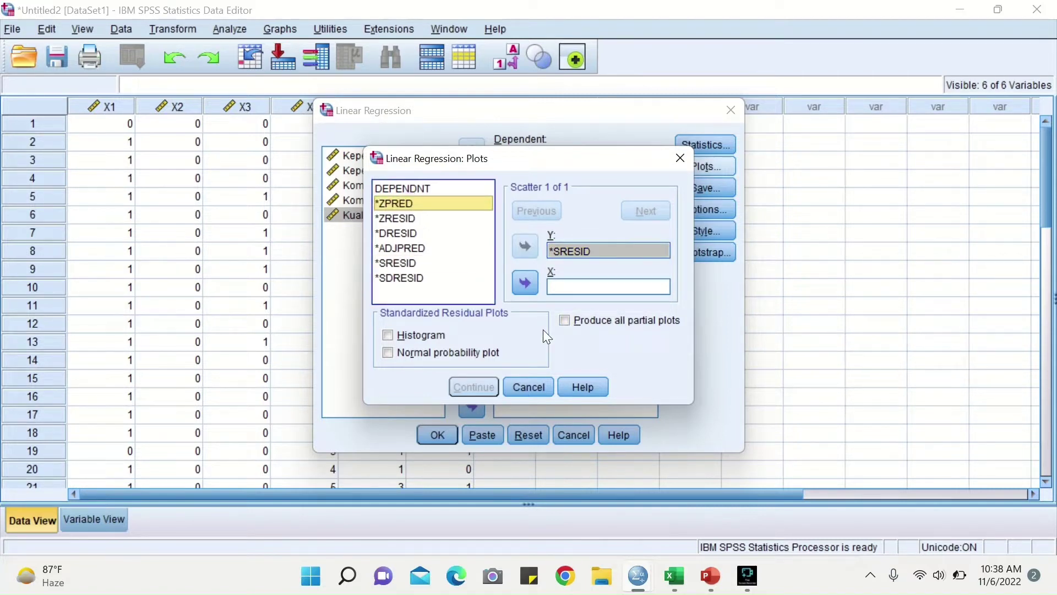
left_click(524, 283)
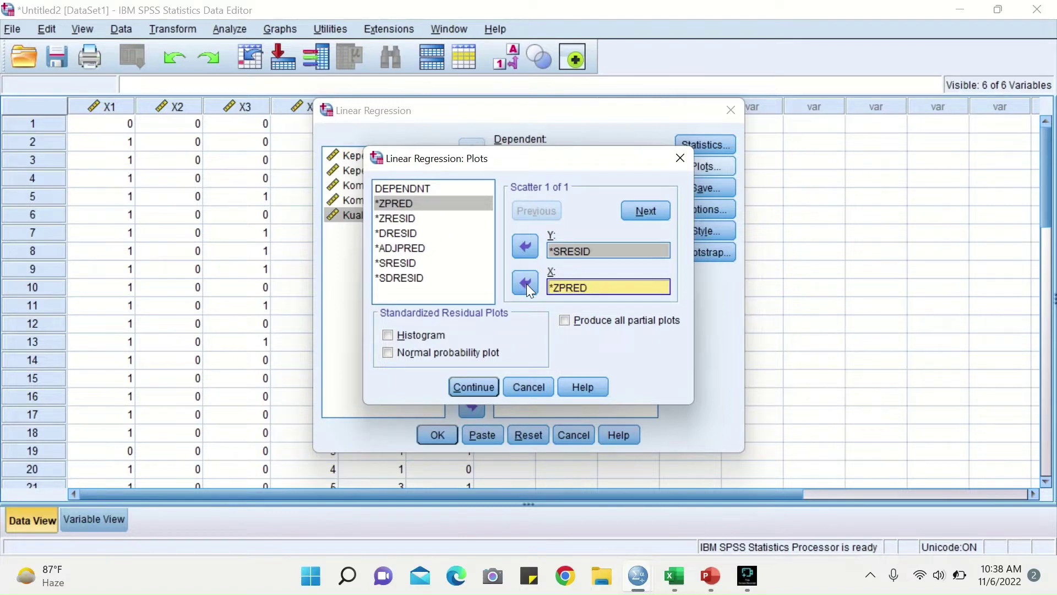
Enable the histogram and normal probability plot of the standardized residuals and accept the plot settings.
left_click(432, 336)
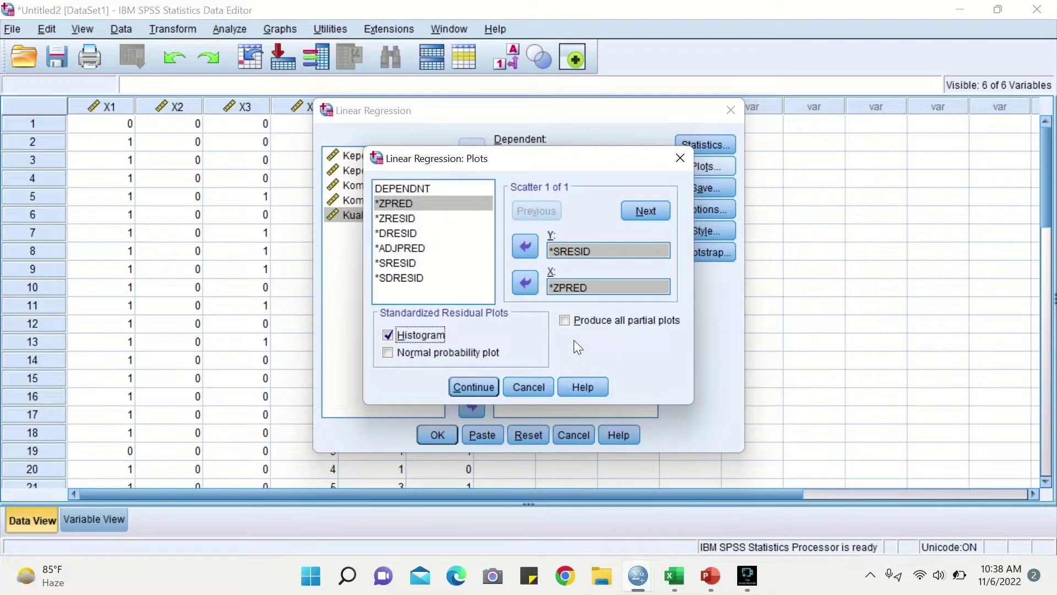
left_click(458, 352)
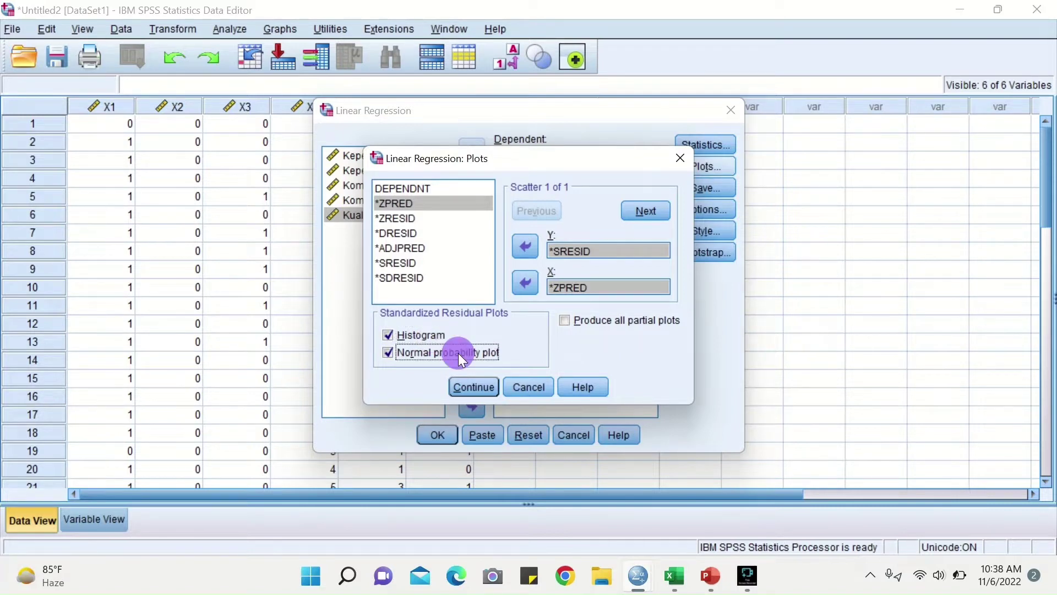
left_click(475, 387)
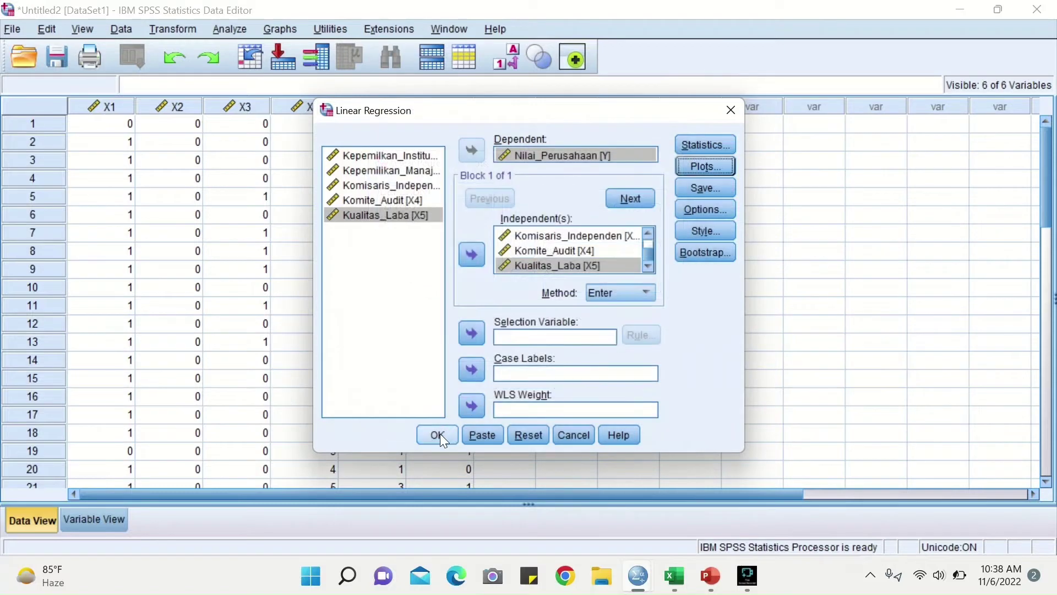
Save the unstandardized residuals as a new variable and run the regression.
left_click(707, 193)
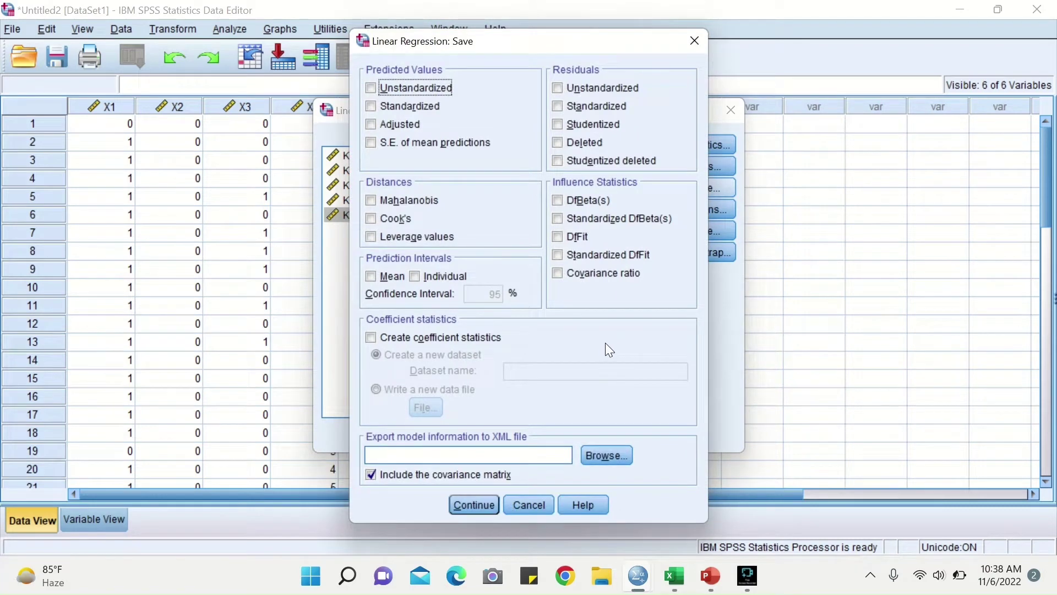
left_click(577, 93)
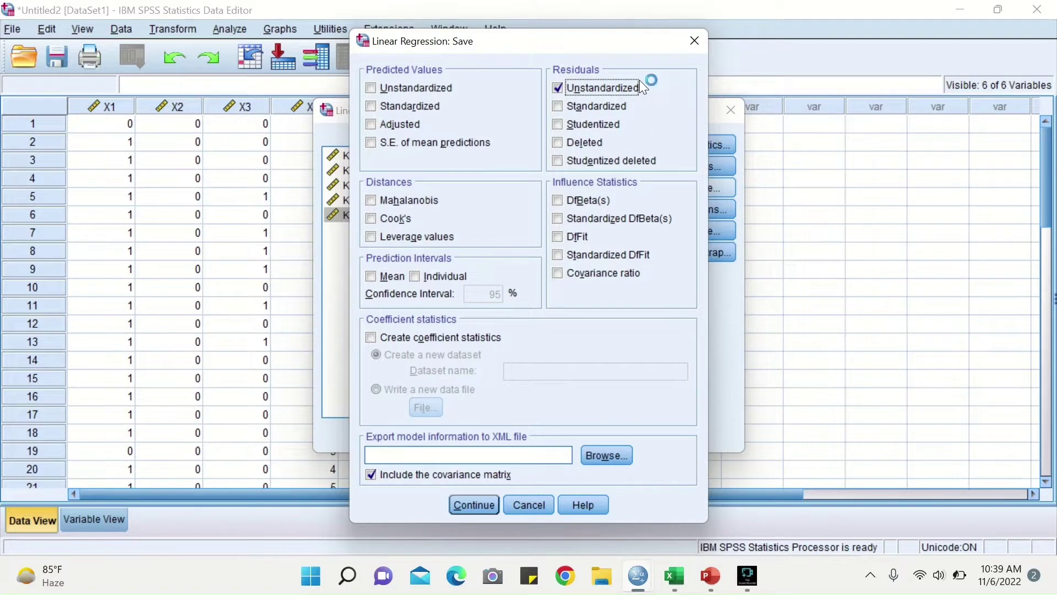
left_click(483, 503)
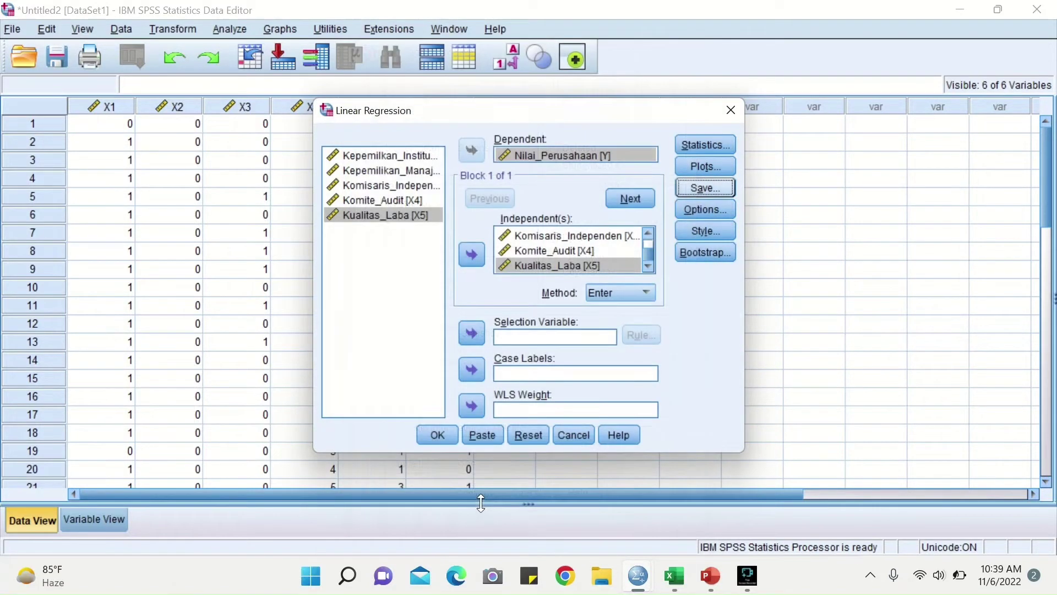
left_click(432, 432)
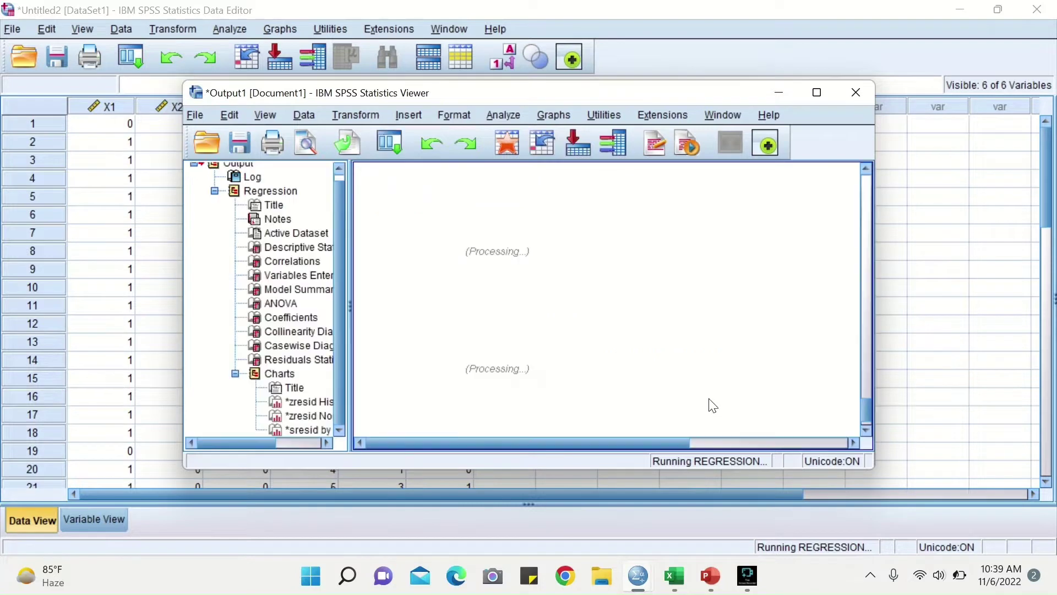
Look through the regression output tables from Descriptive Statistics to Collinearity Diagnostics, including the Model Summary and ANOVA.
left_click(674, 335)
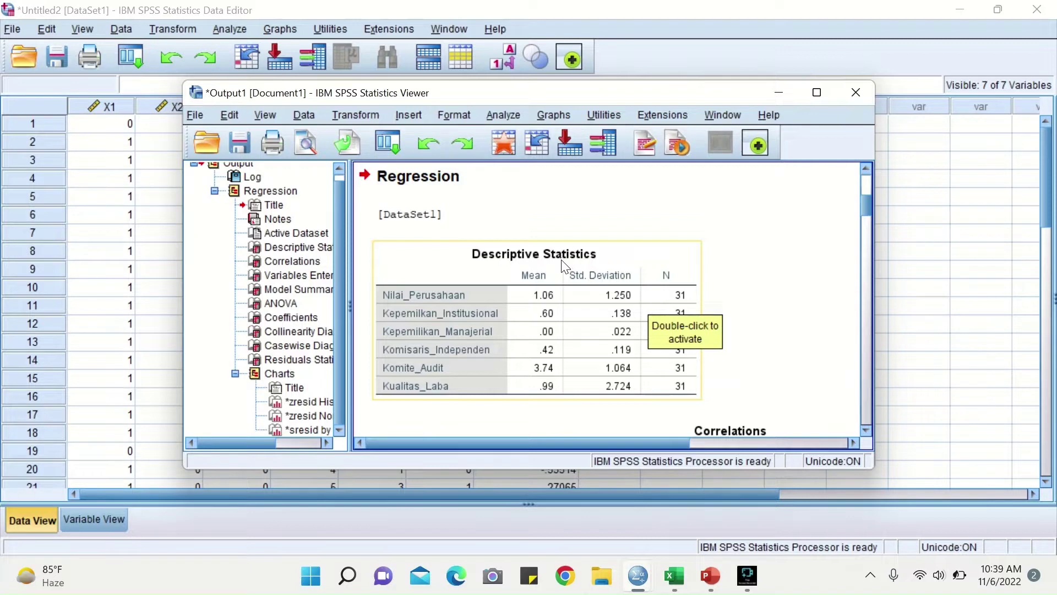
scroll(564, 266, "down", 3)
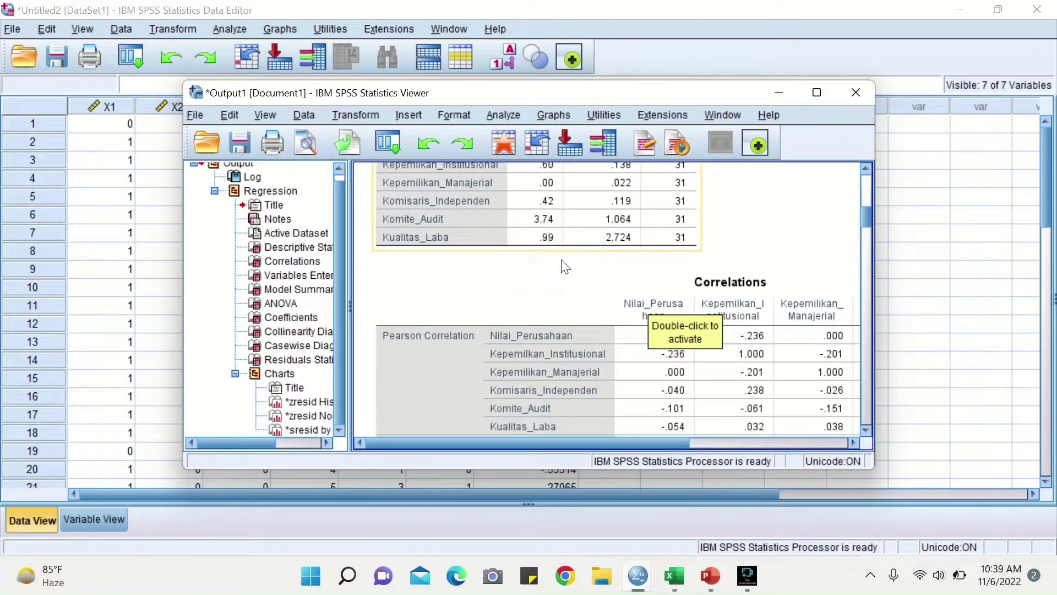
scroll(562, 260, "down", 5)
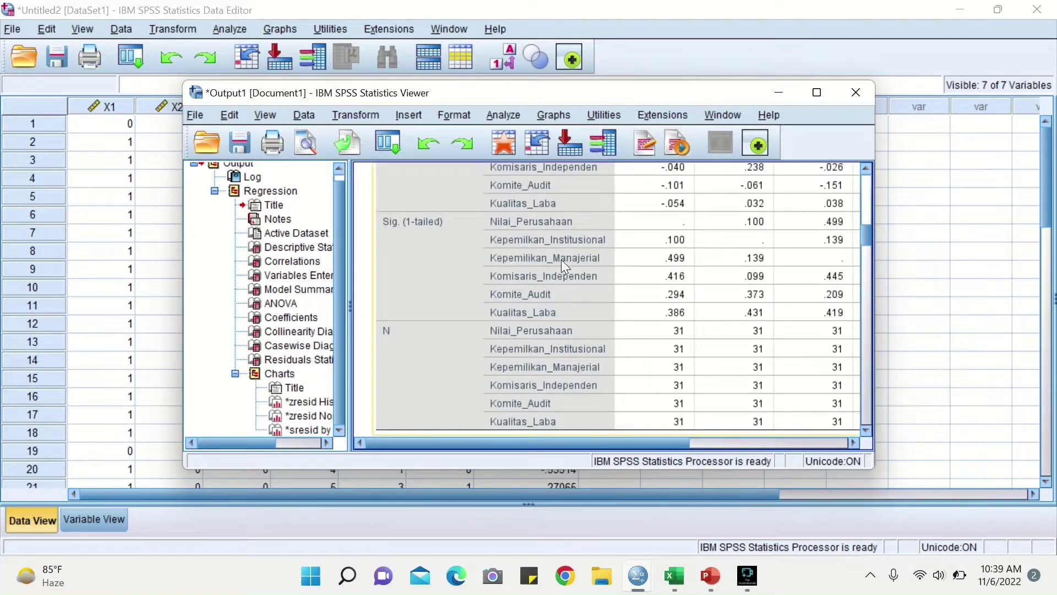
scroll(564, 265, "down", 10)
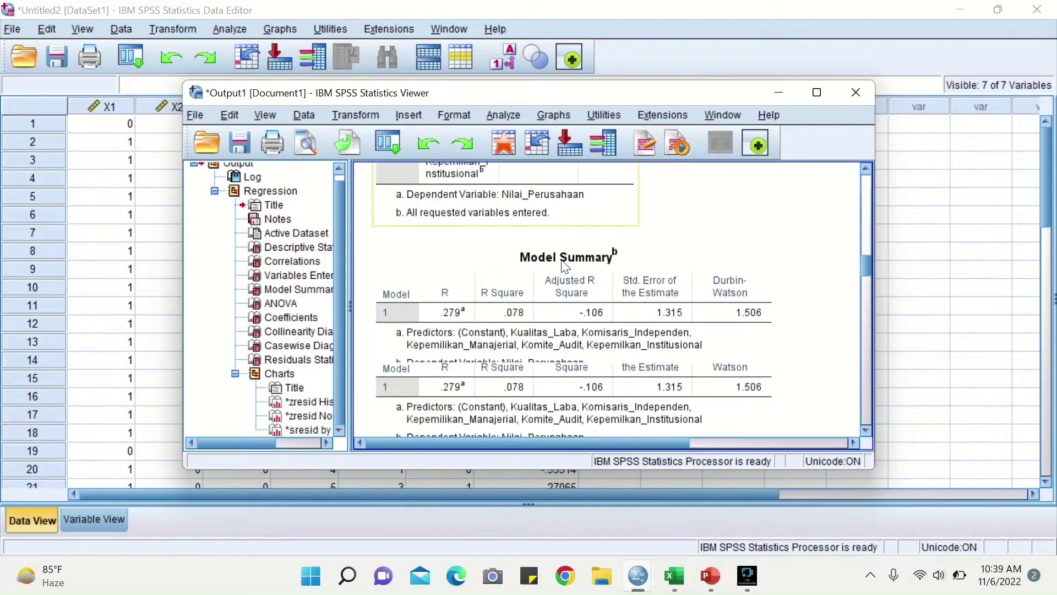
scroll(564, 266, "down", 8)
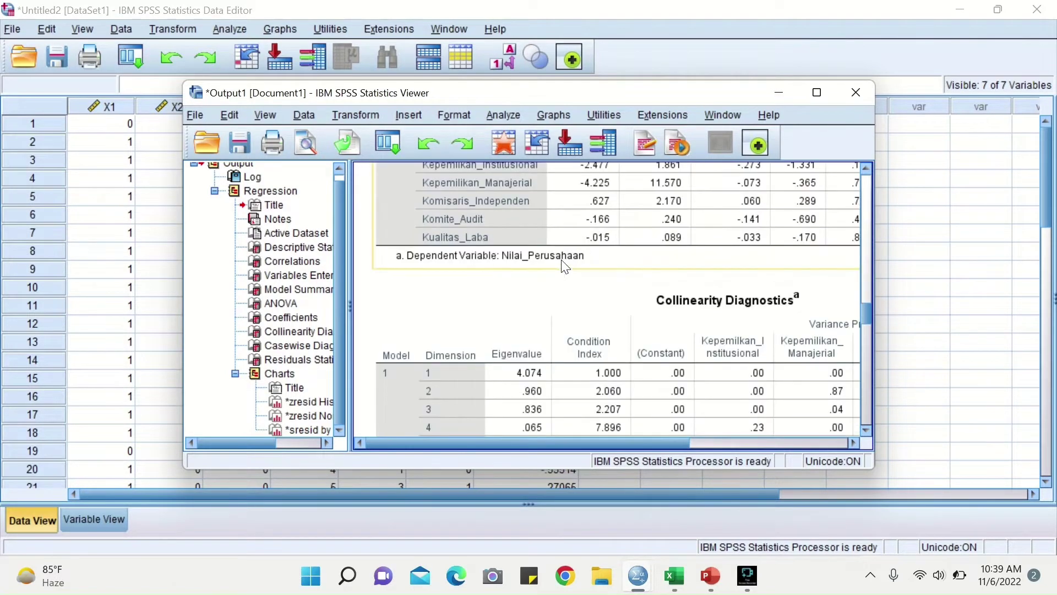
scroll(564, 266, "up", 20)
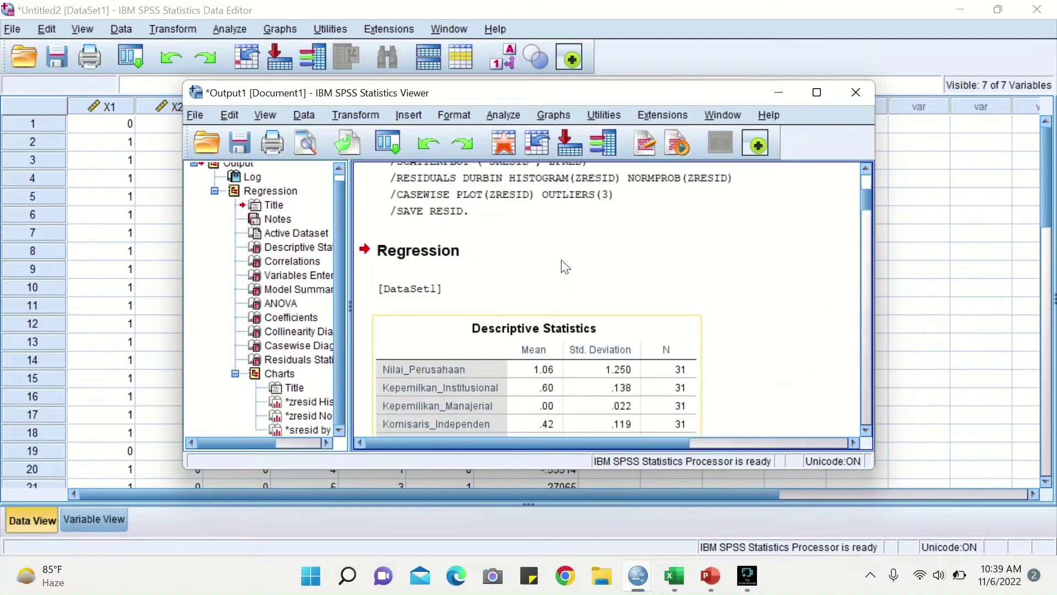
scroll(564, 267, "down", 12)
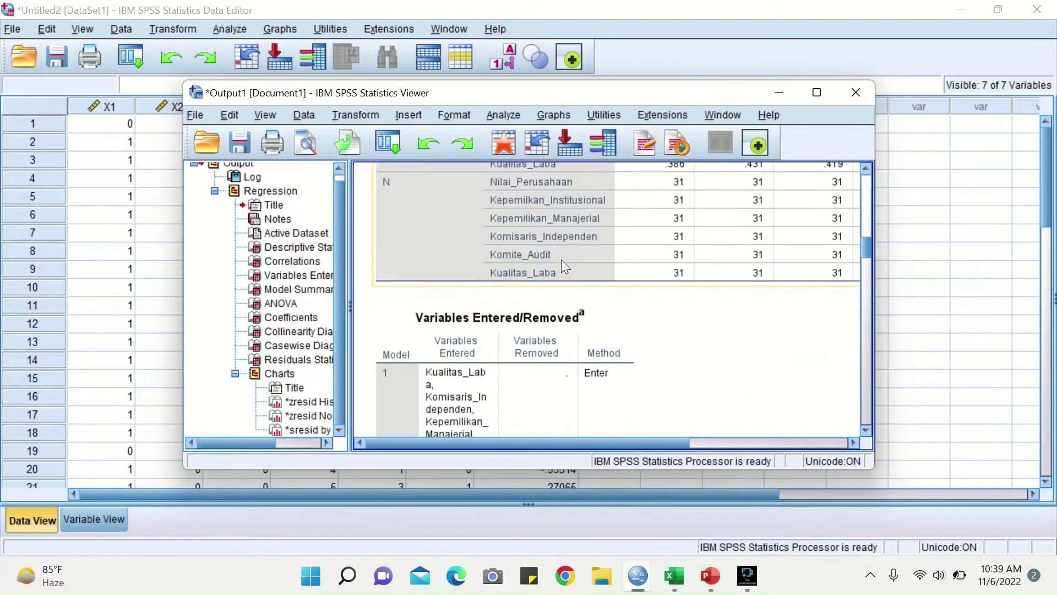
scroll(564, 266, "down", 6)
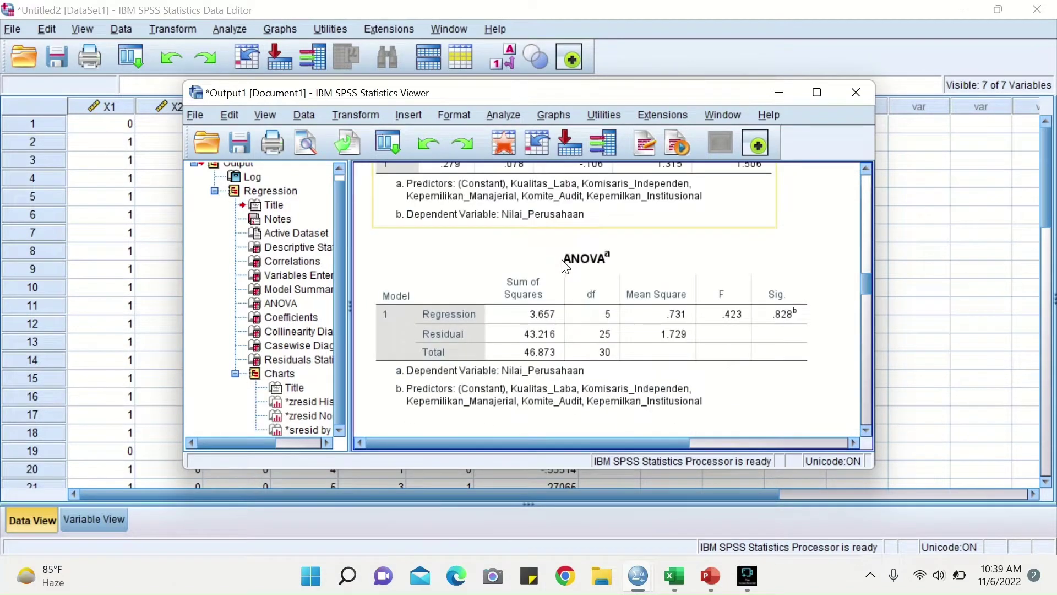
scroll(660, 310, "up", 3)
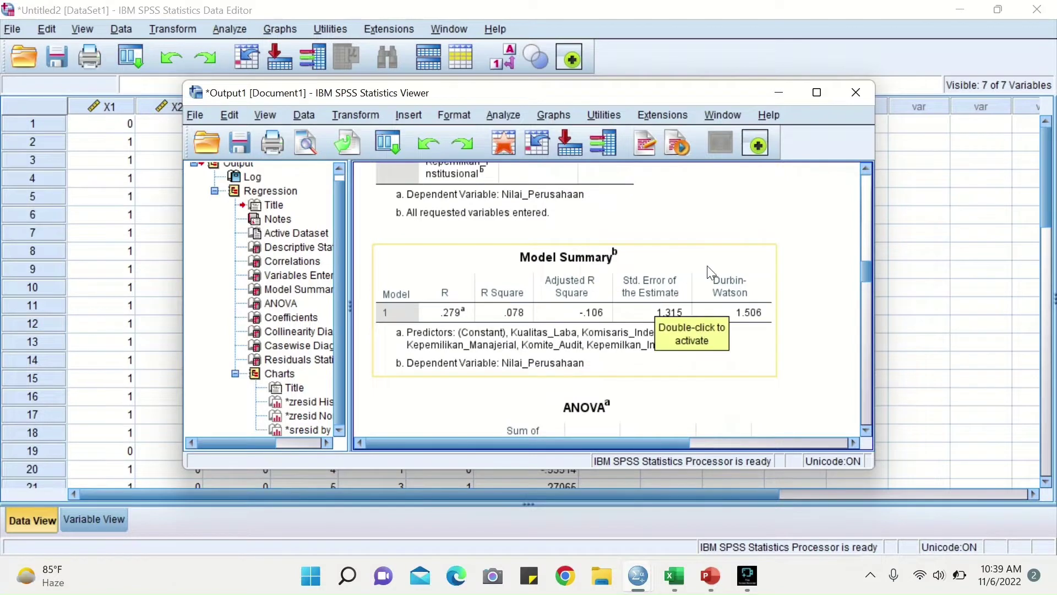
Examine the Descriptive Statistics and Correlations tables at the start of the regression output.
scroll(756, 250, "up", 6)
scroll(757, 249, "up", 8)
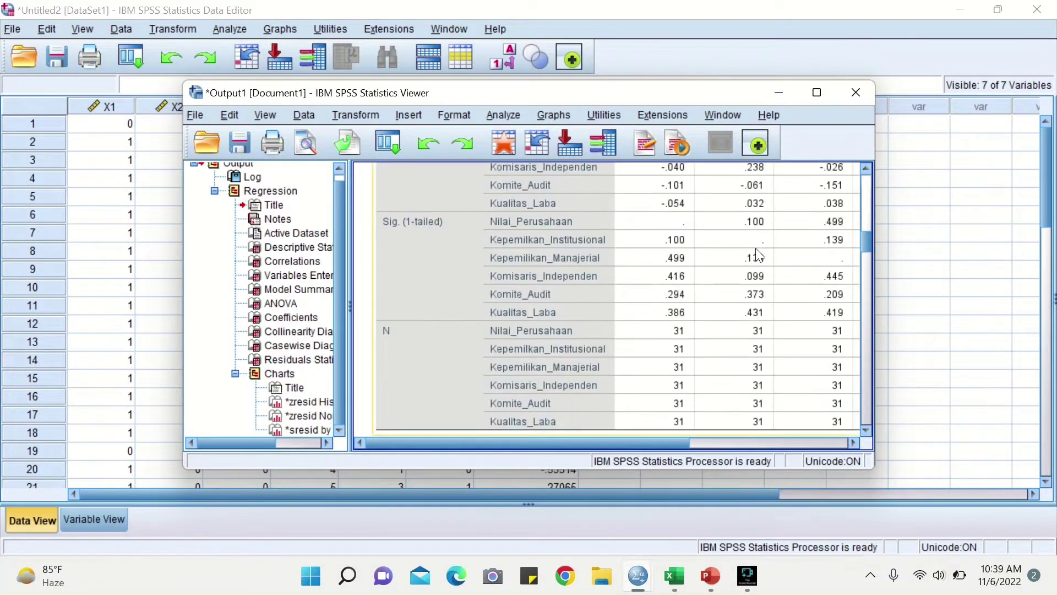
scroll(759, 255, "up", 3)
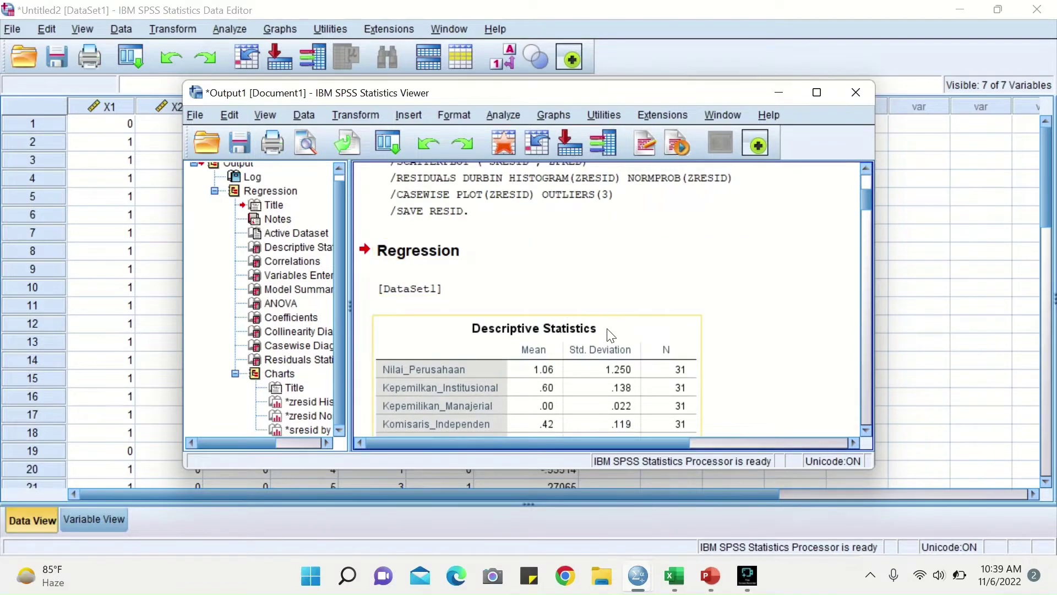
scroll(795, 347, "down", 4)
scroll(798, 347, "up", 1)
scroll(798, 346, "up", 2)
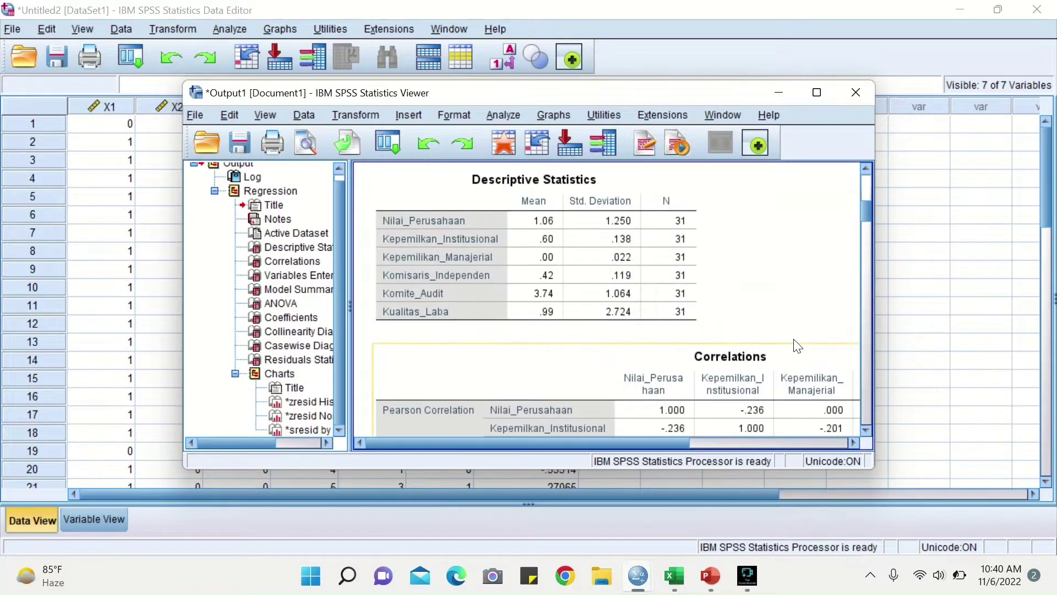
scroll(790, 308, "down", 6)
scroll(733, 292, "up", 6)
left_click(682, 236)
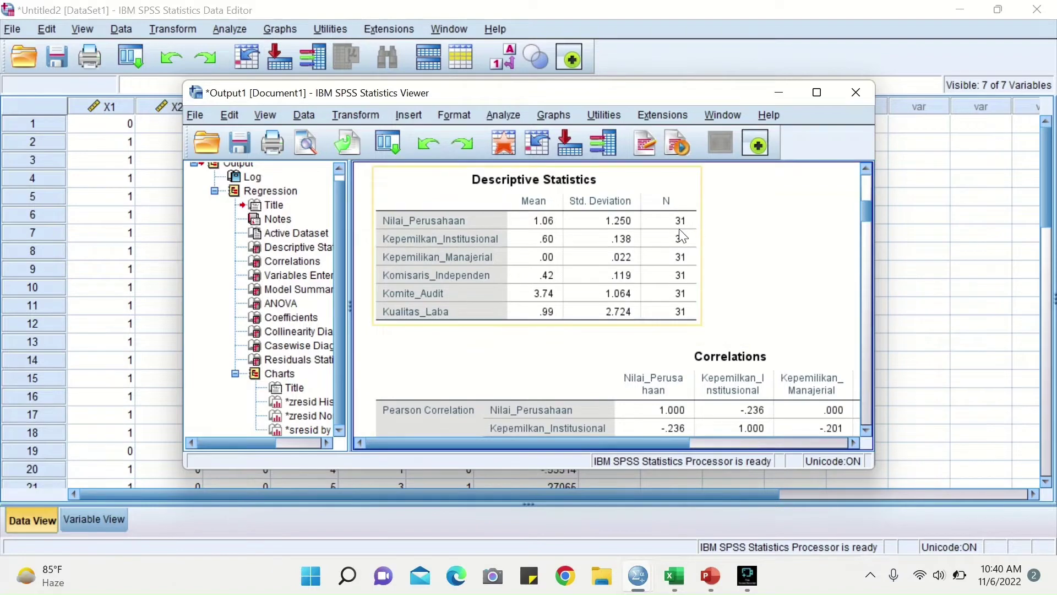
left_click(752, 332)
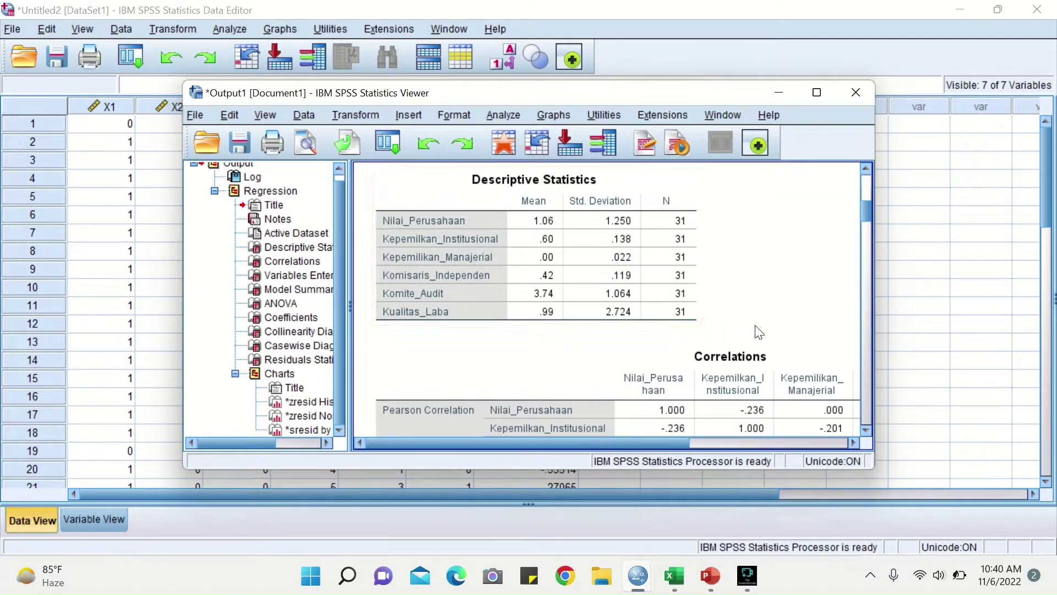
Read on through the Variables Entered/Removed and Coefficients tables down to the Charts section.
scroll(758, 332, "down", 3)
scroll(758, 332, "down", 10)
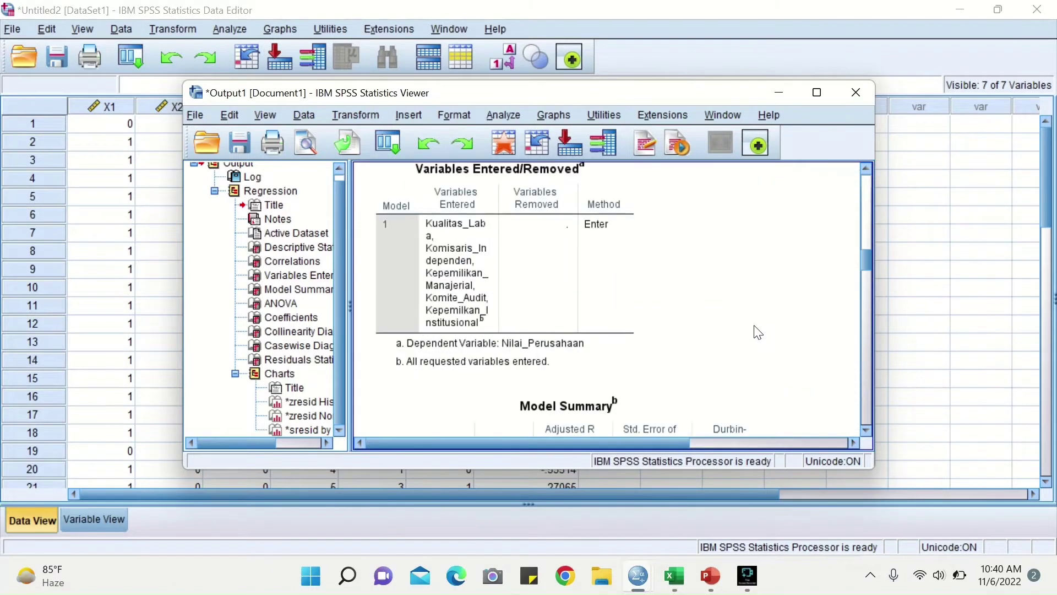
scroll(759, 332, "down", 5)
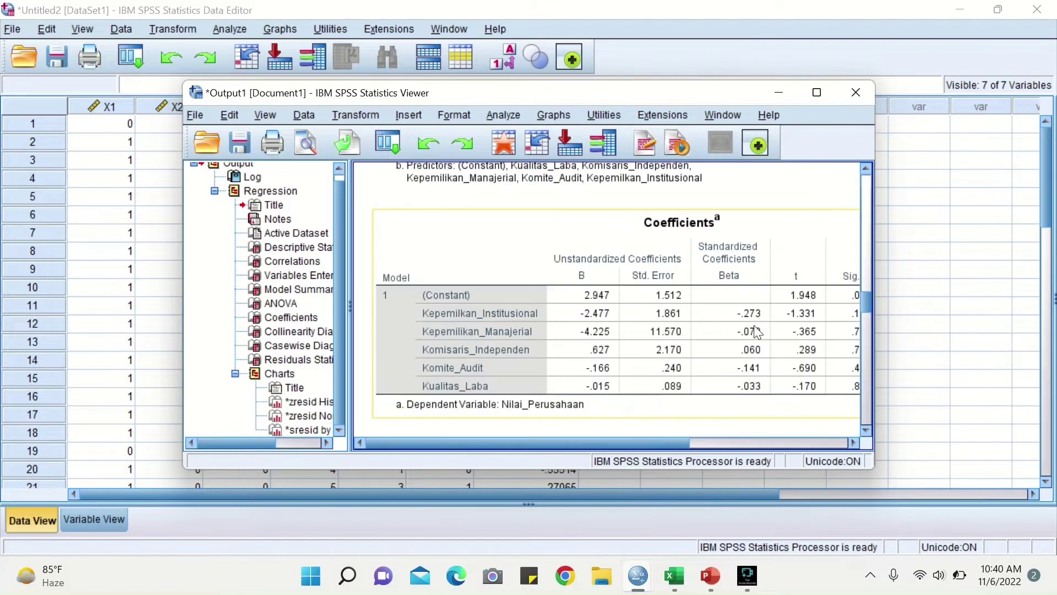
scroll(758, 332, "down", 15)
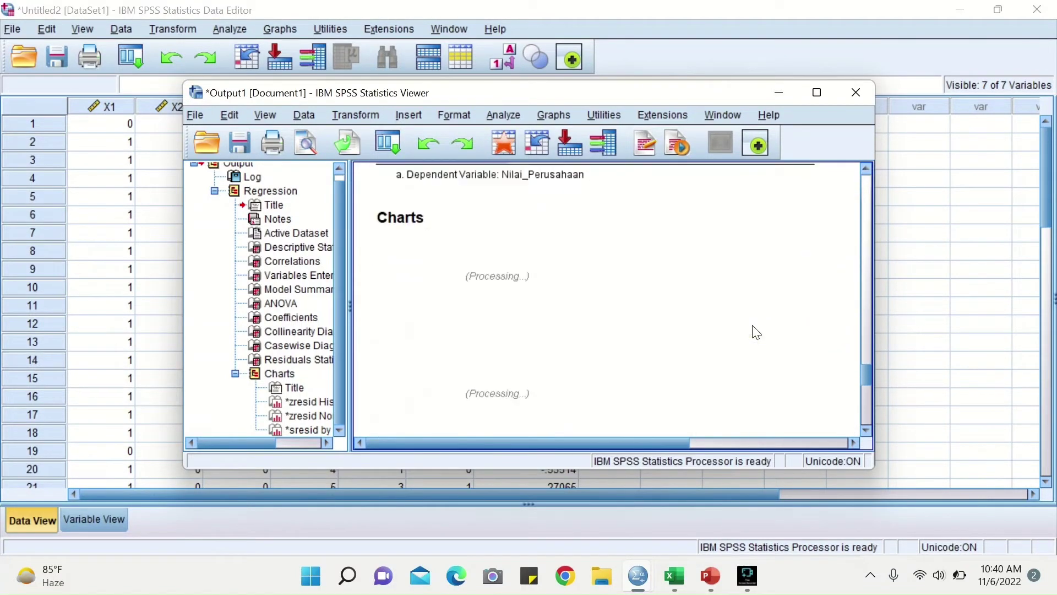
Maximize the output window and examine the residual histogram, normal P-P plot and scatterplot.
scroll(755, 331, "down", 10)
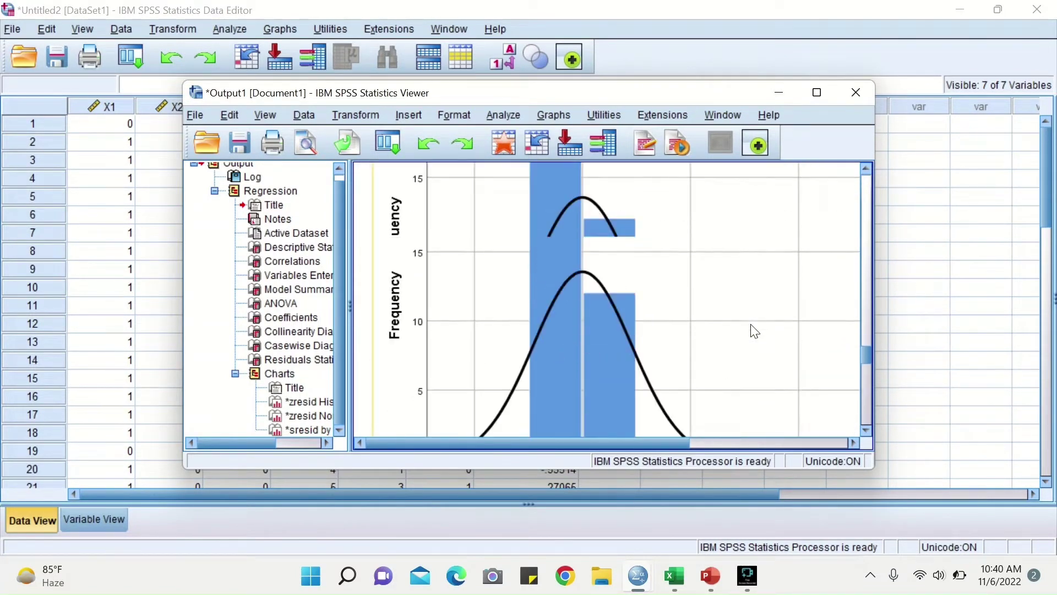
left_click(816, 92)
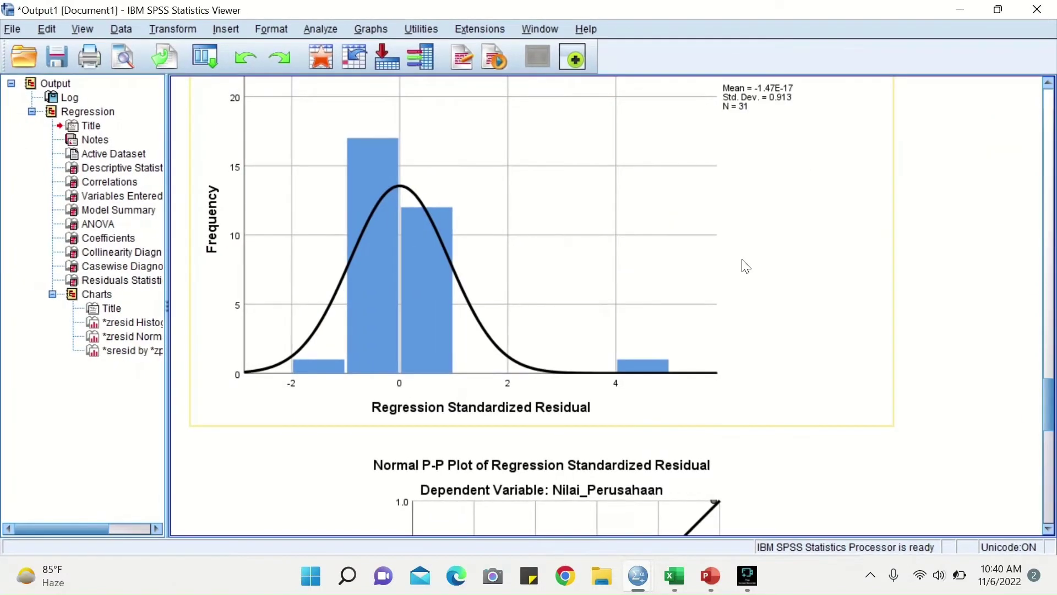
scroll(694, 283, "down", 10)
scroll(694, 283, "up", 4)
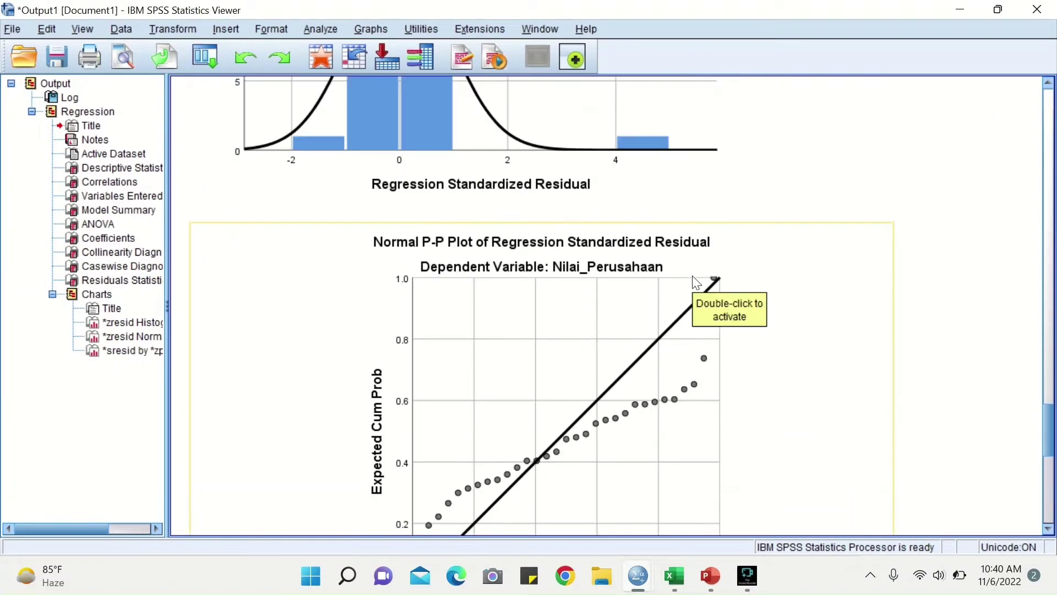
scroll(696, 283, "down", 5)
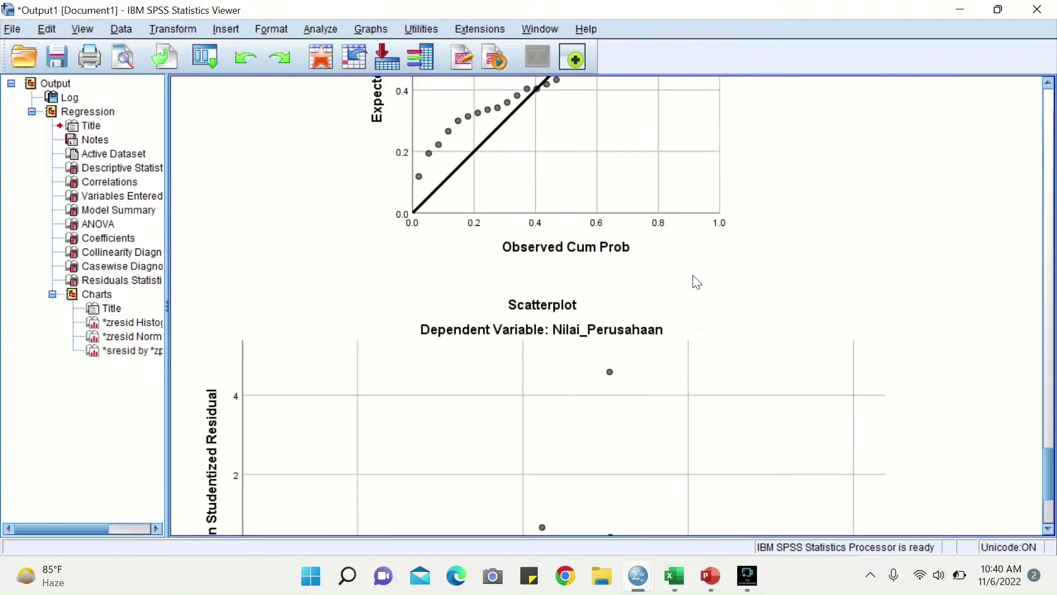
Restore the output window size, return to the Data Editor and enter ujinormalitas_tb2 as the file name for saving the dataset.
left_click(1001, 15)
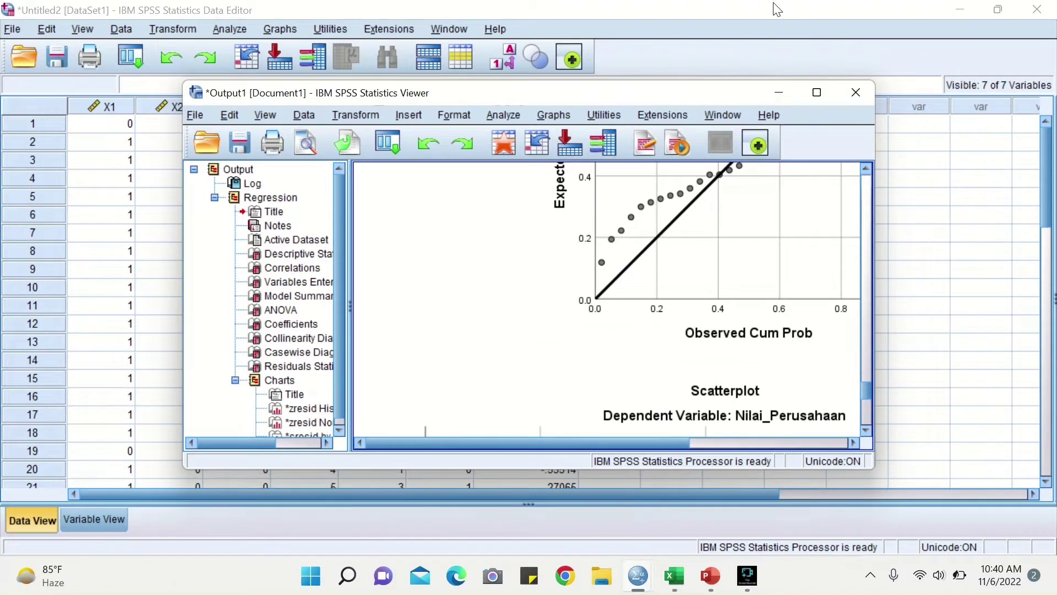
left_click(644, 25)
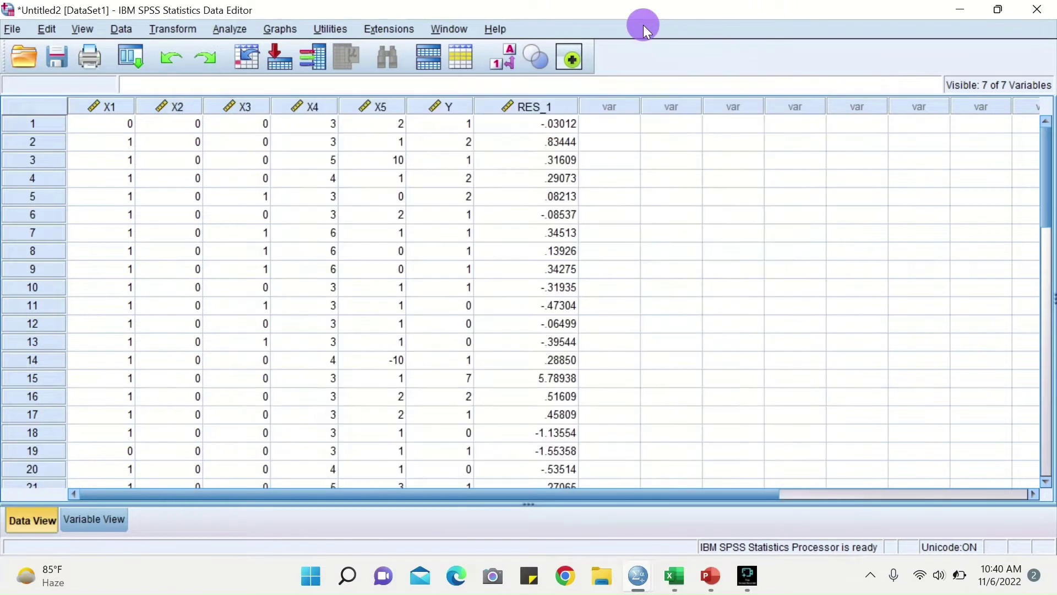
left_click(52, 55)
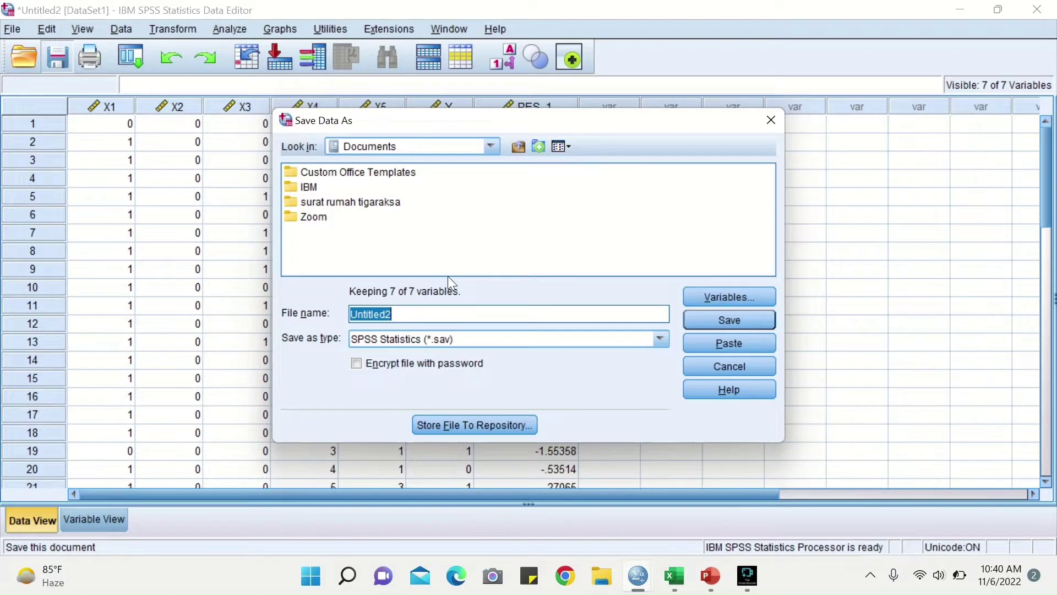
type("uji normalitas")
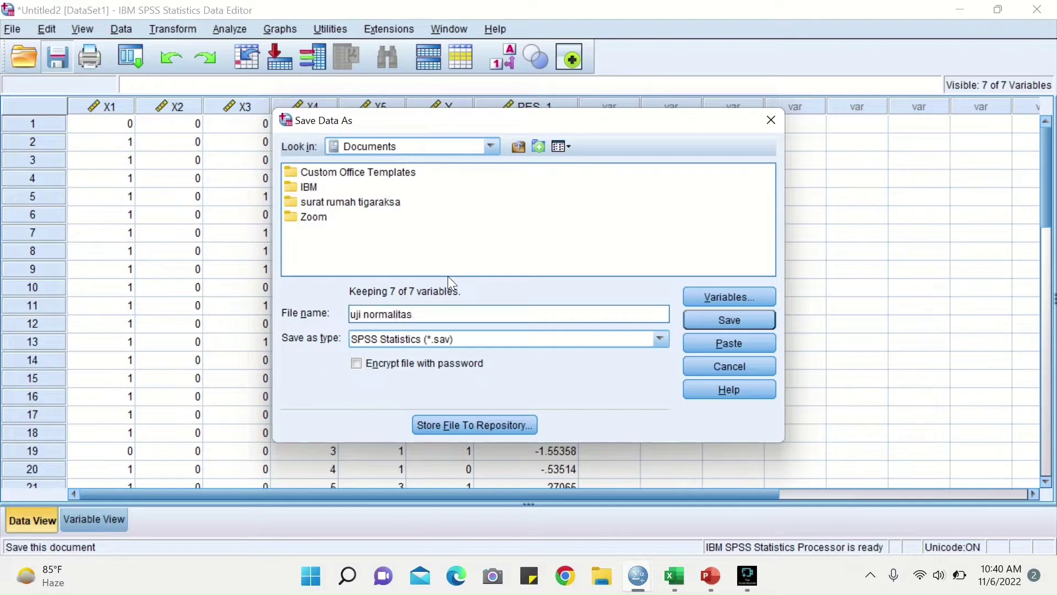
type("_tb 2")
key("Left")
key("BackSpace")
key("Left")
key("Left")
key("Left")
key("Left")
key("Left")
key("Left")
key("Left")
key("Left")
key("Left")
key("Left")
key("Left")
key("Left")
key("Left")
key("BackSpace")
Save the data file on drive D: in MERCU, 2022 Gasal, folder "5. Statistik bisnis & praktikum".
left_click(488, 147)
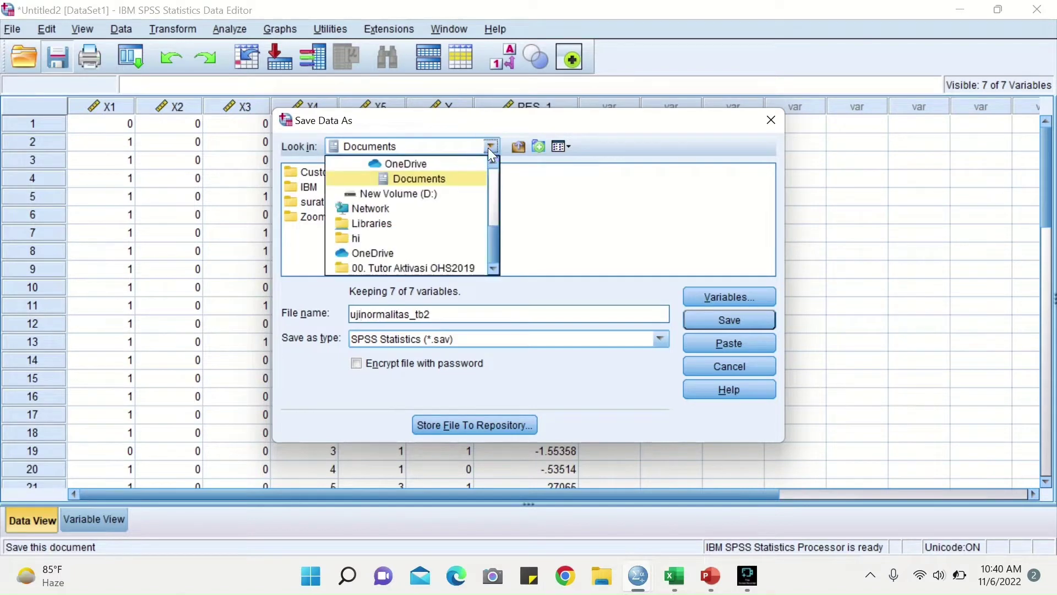
left_click(462, 196)
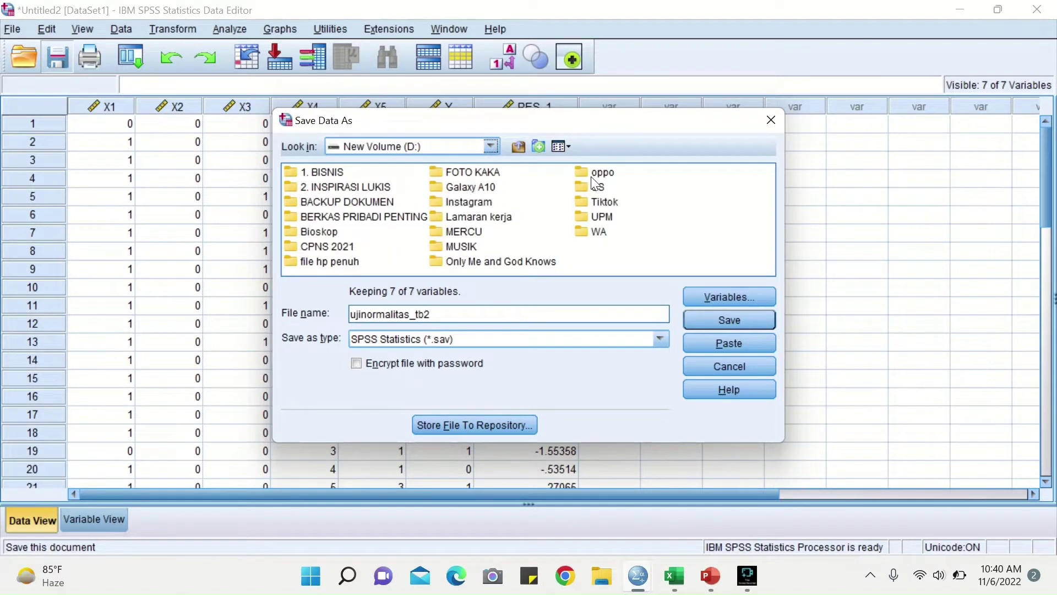
double_click(461, 232)
left_click(313, 184)
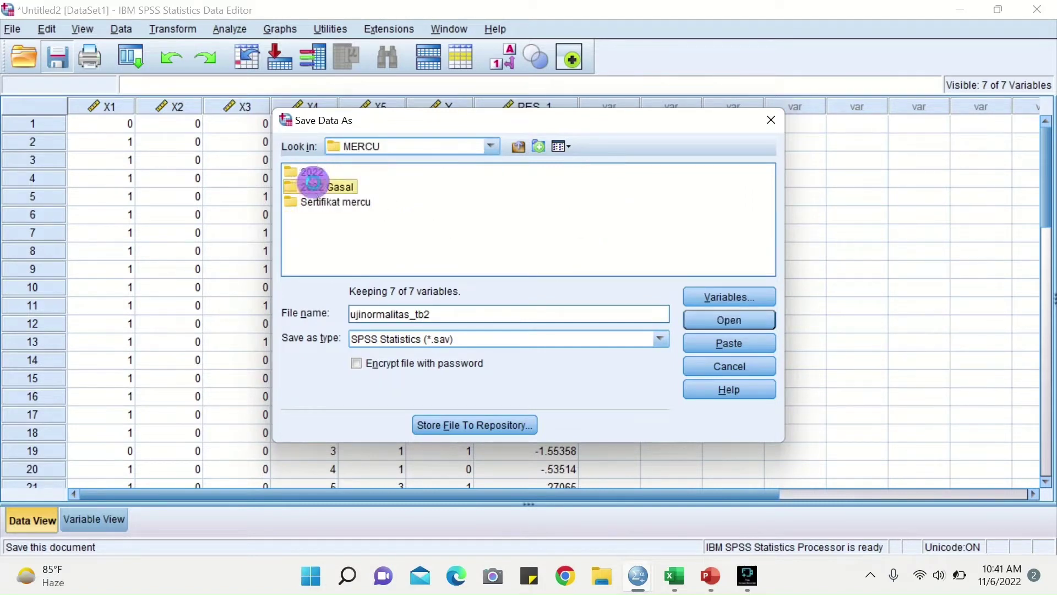
double_click(312, 184)
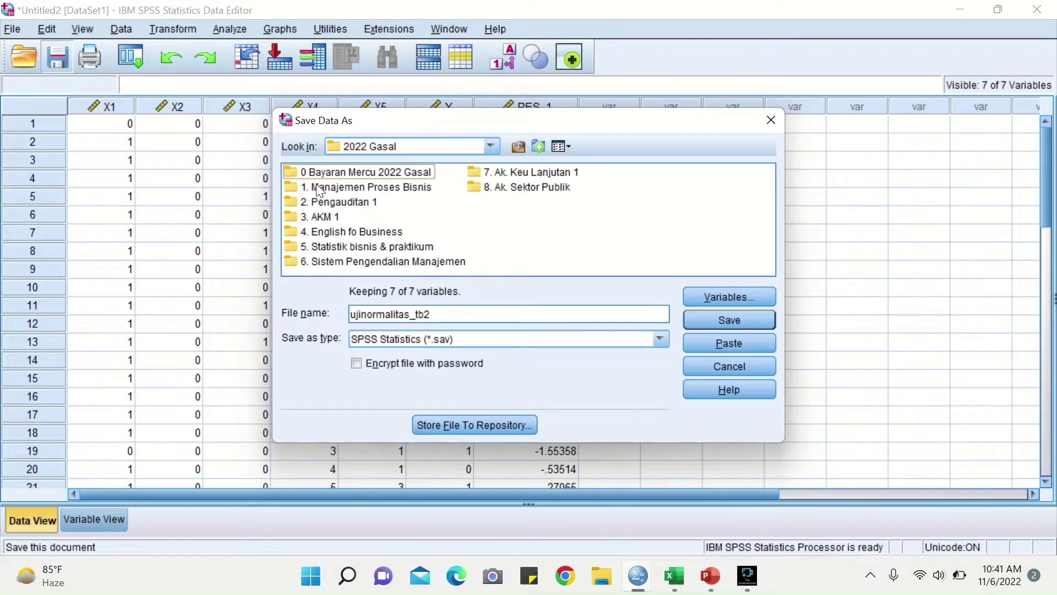
double_click(359, 246)
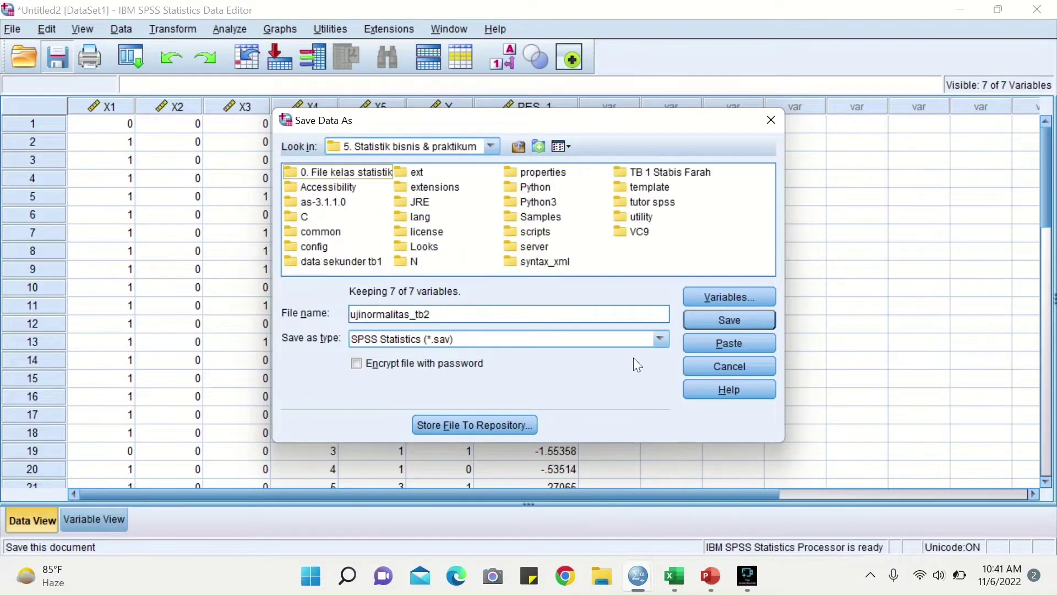
left_click(731, 326)
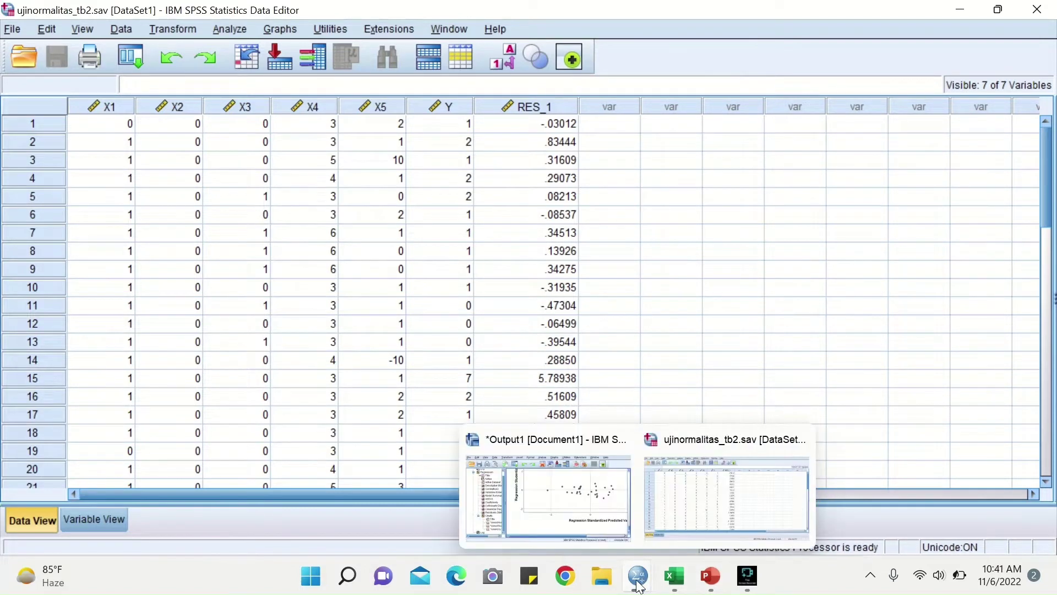
Return to the output window, maximize it and examine the residual histogram and normal P-P plot.
mouse_move(638, 576)
left_click(622, 503)
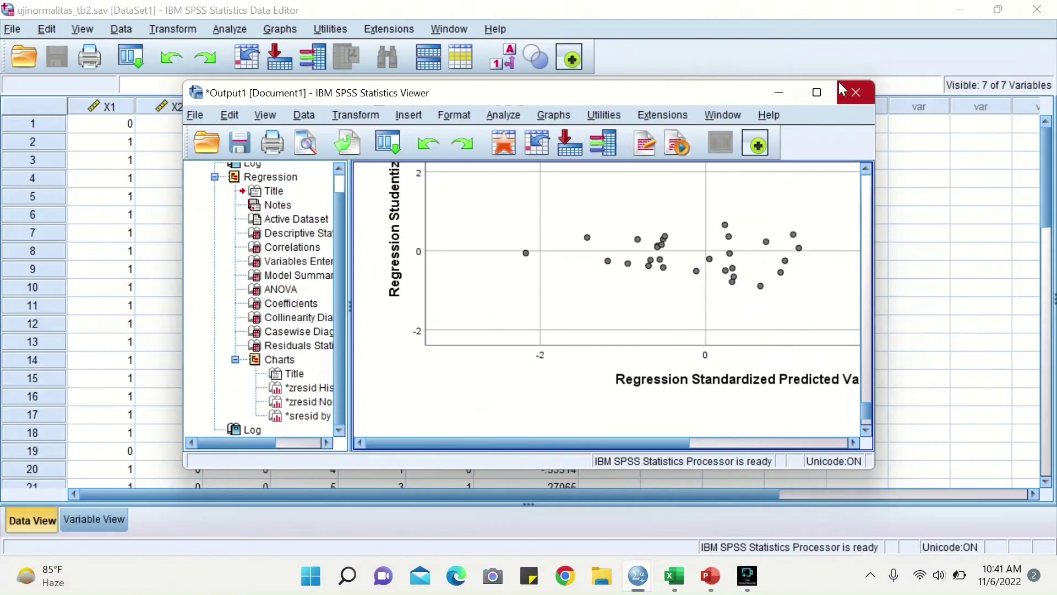
left_click(816, 94)
scroll(796, 250, "up", 5)
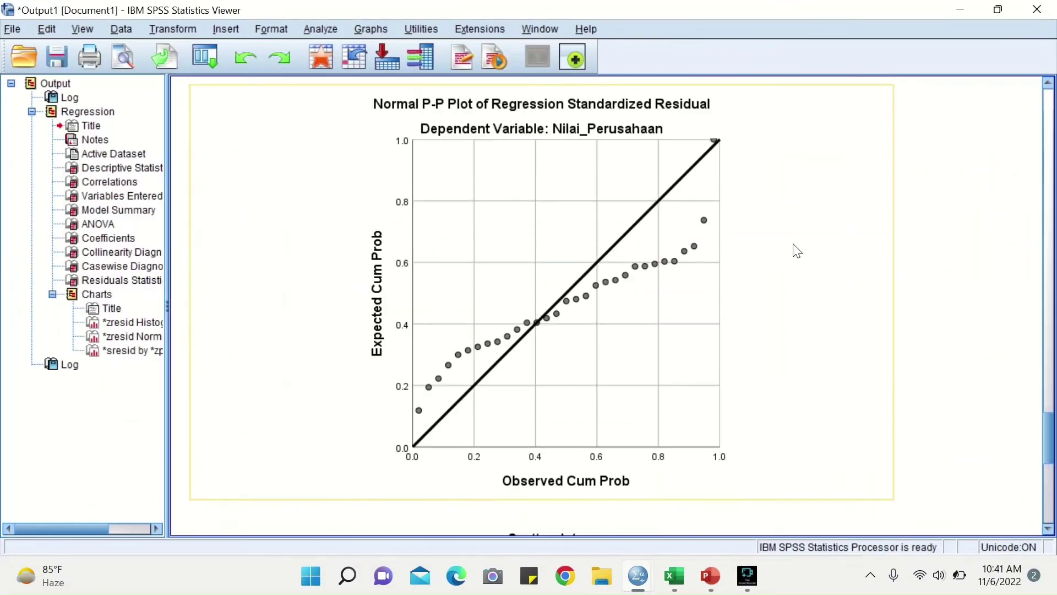
scroll(798, 249, "up", 5)
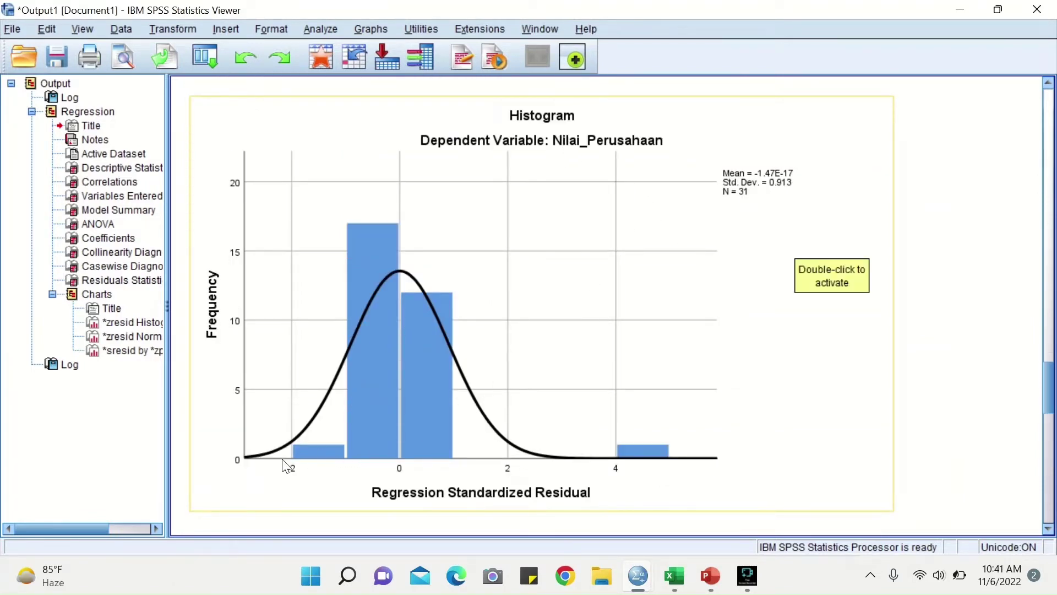
scroll(642, 406, "down", 5)
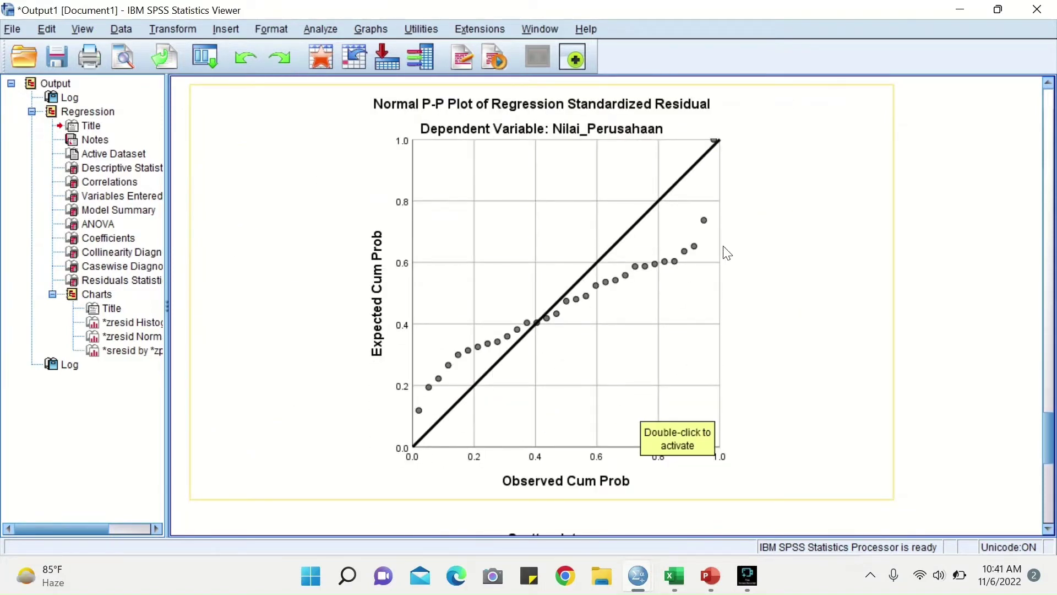
Compare the residual histogram with the normal P-P plot of Nilai_Perusahaan to judge how closely the points follow the diagonal.
scroll(726, 253, "up", 5)
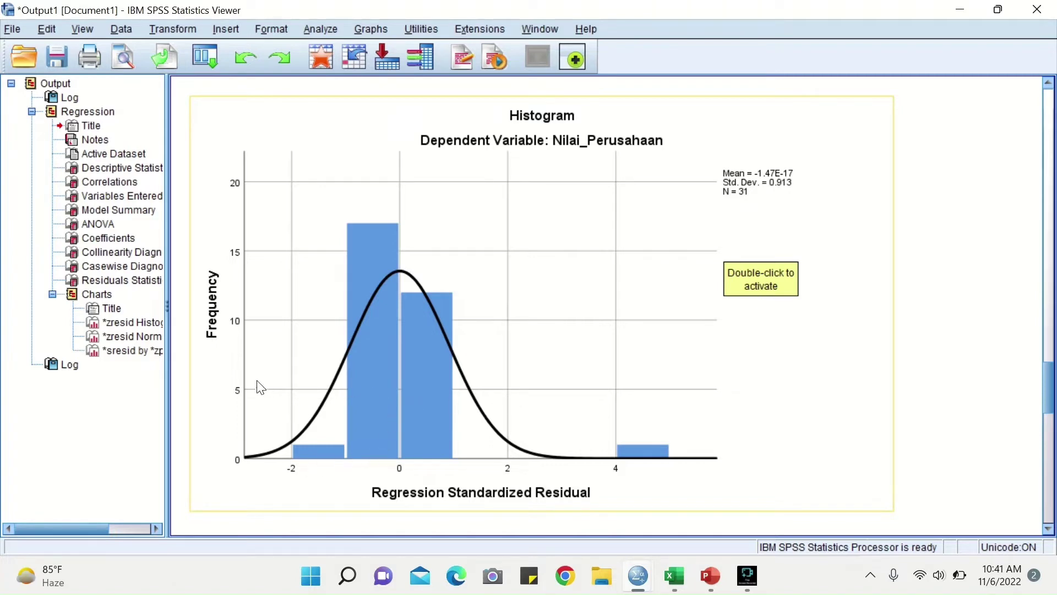
scroll(405, 380, "down", 5)
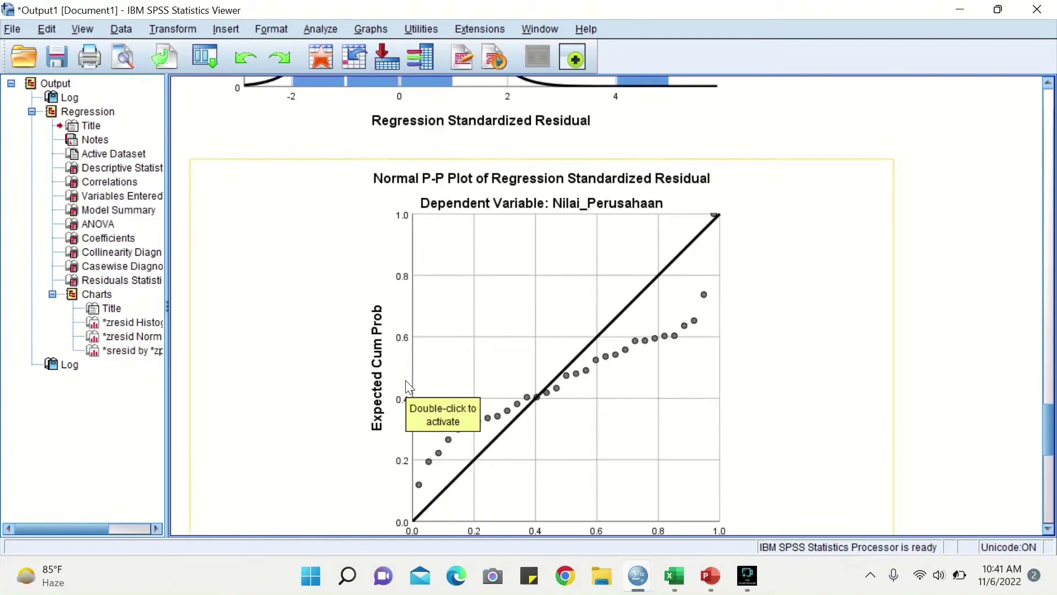
scroll(409, 387, "down", 3)
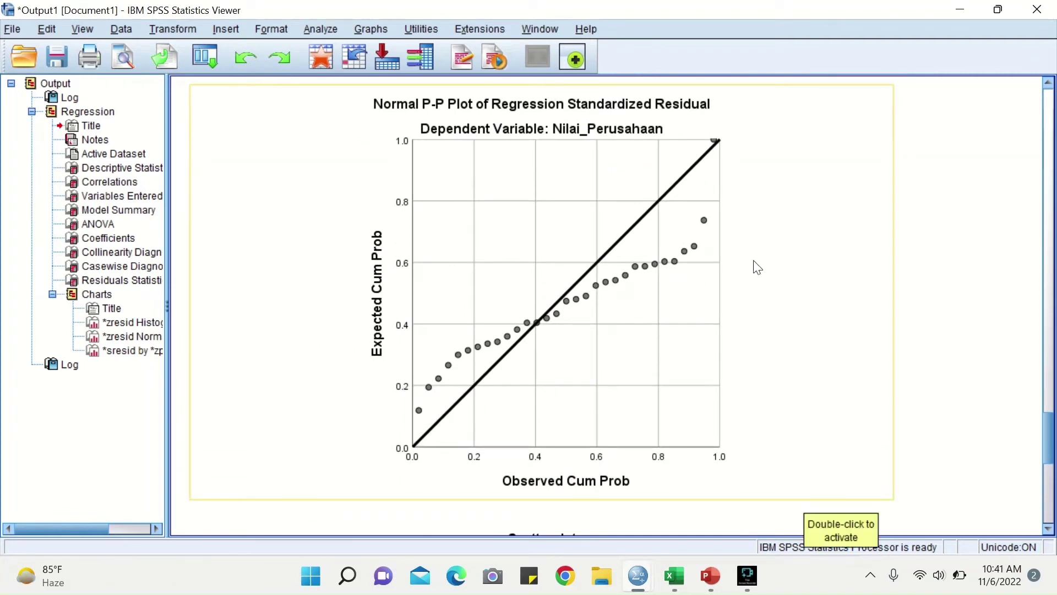
left_click(500, 252)
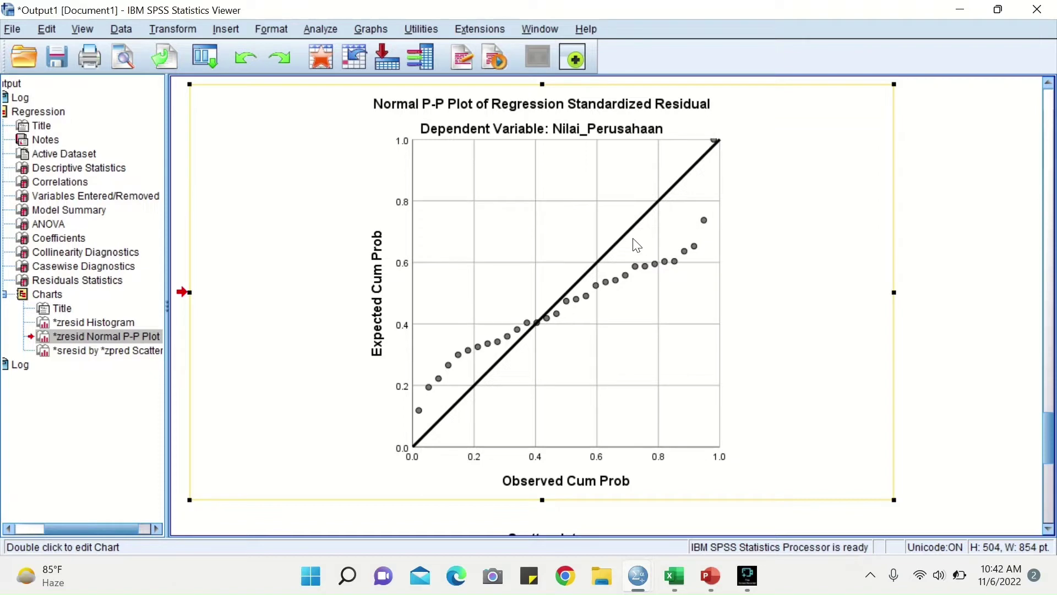
left_click(921, 243)
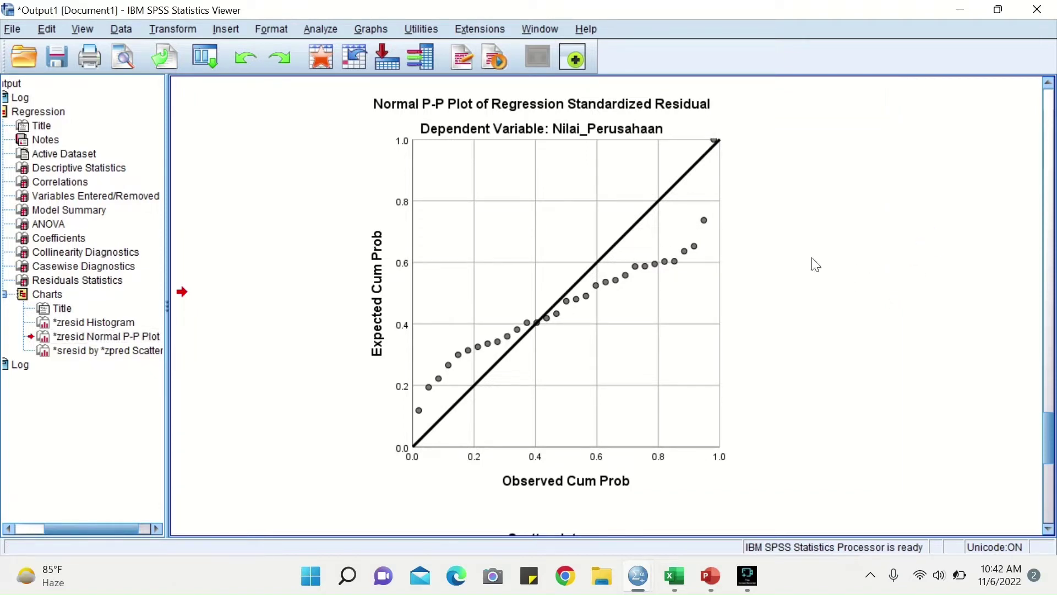
left_click(666, 290)
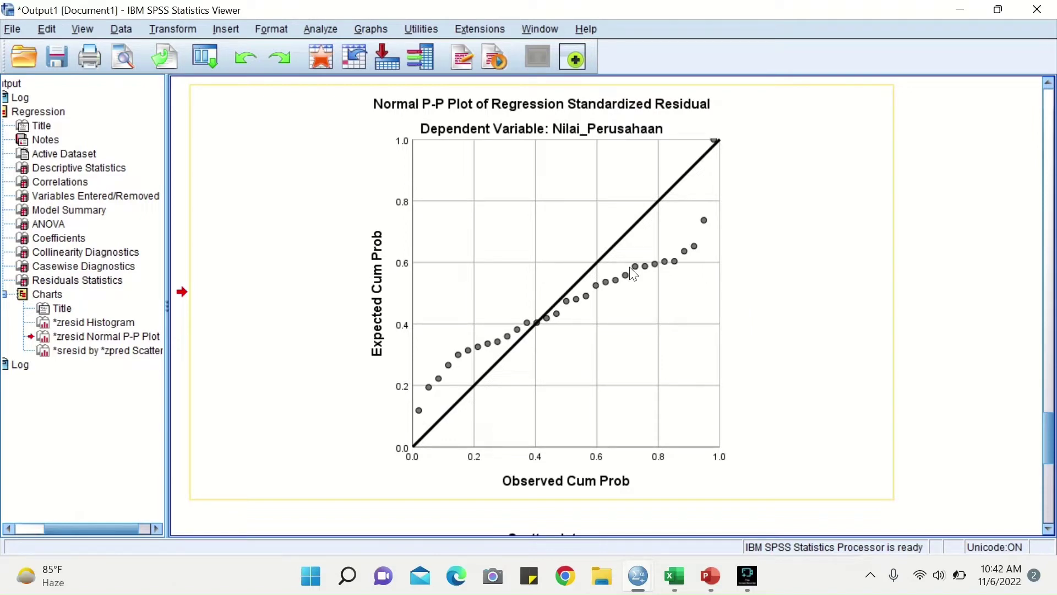
Return to the Data Editor and run the legacy one-sample Kolmogorov-Smirnov test on Unstandardized Residual with the Normal test distribution.
left_click(960, 10)
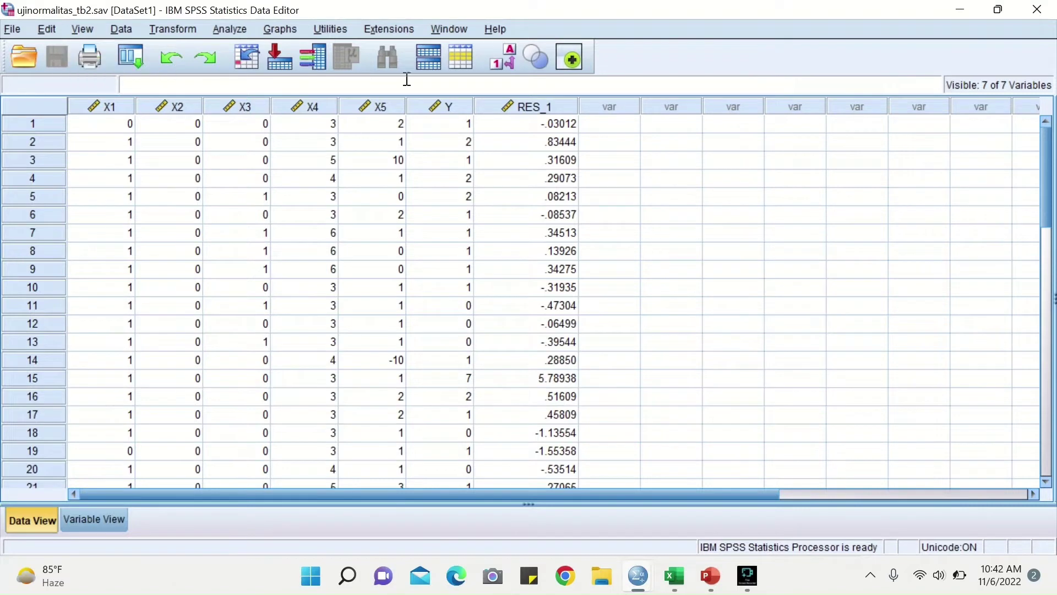
left_click(241, 31)
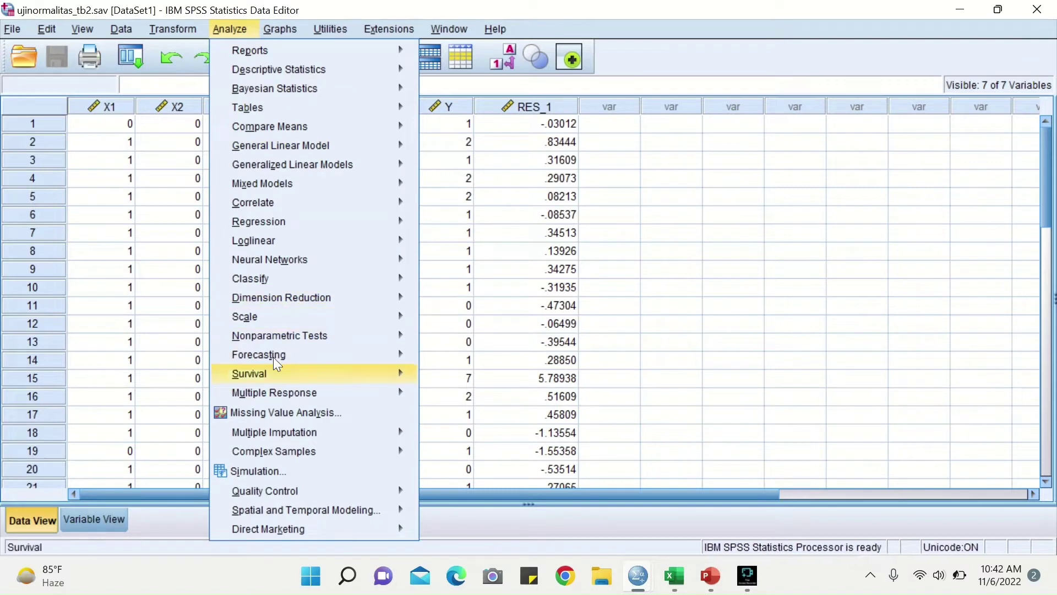
mouse_move(314, 335)
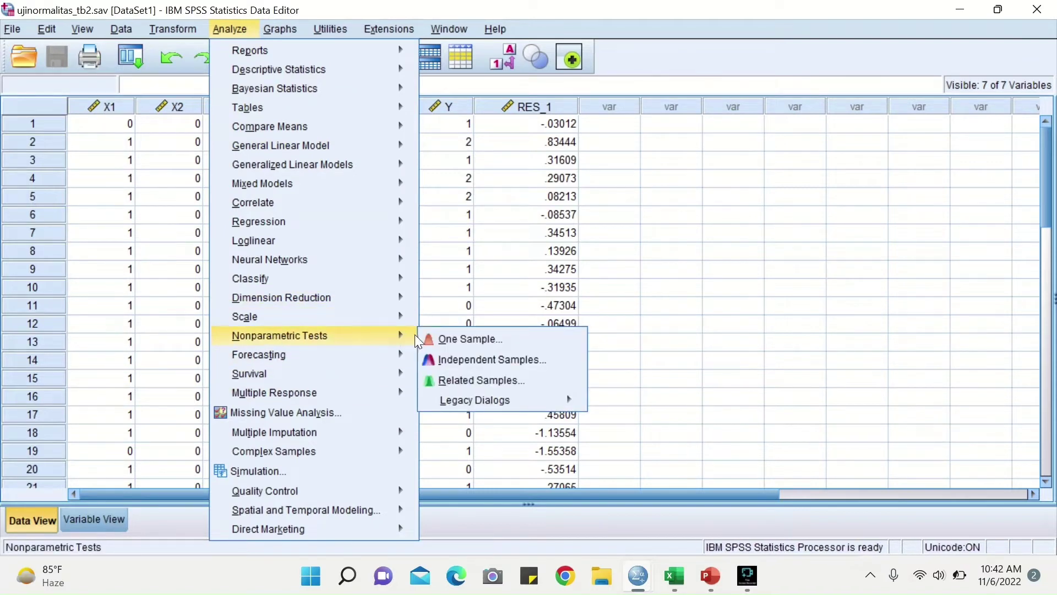
mouse_move(530, 404)
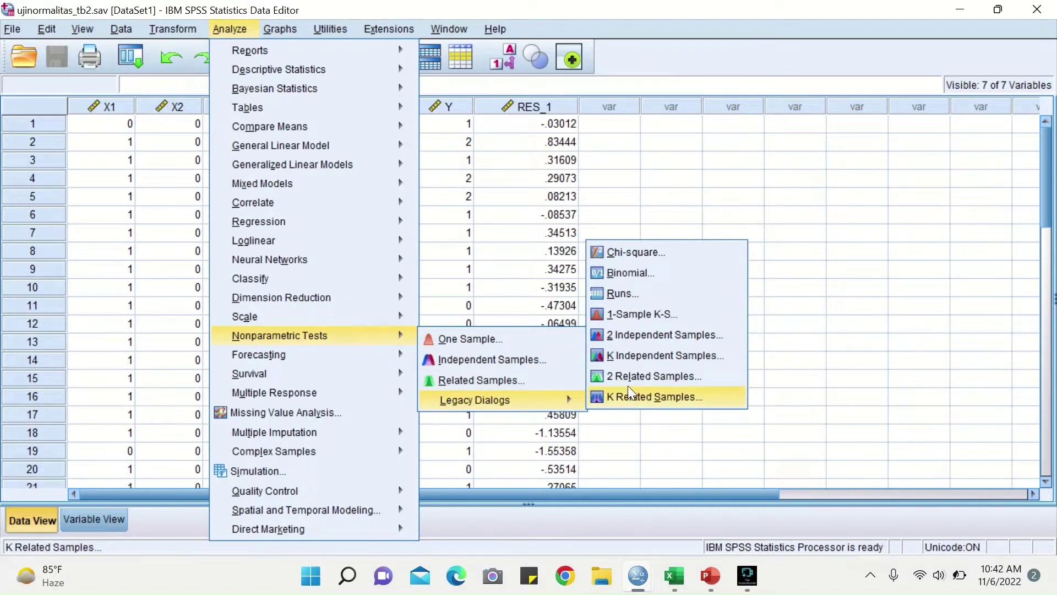
left_click(695, 319)
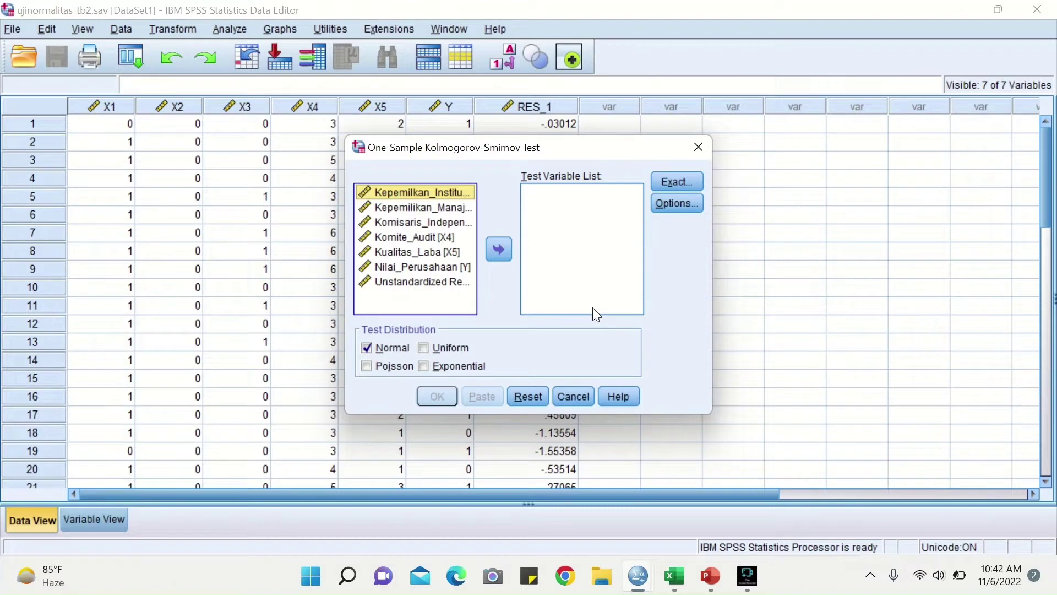
left_click(448, 282)
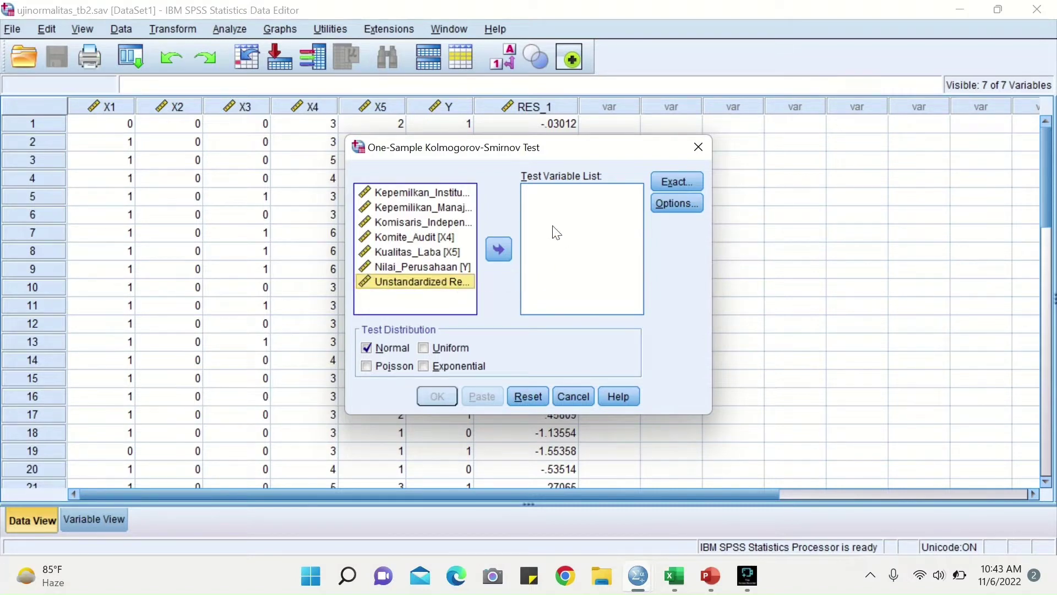
left_click(499, 250)
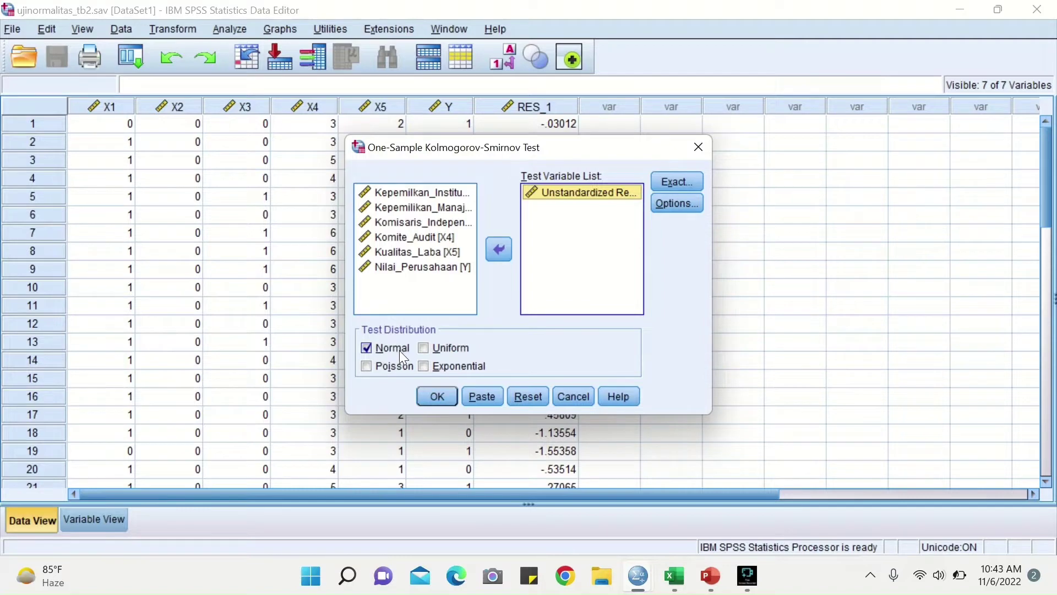
left_click(427, 399)
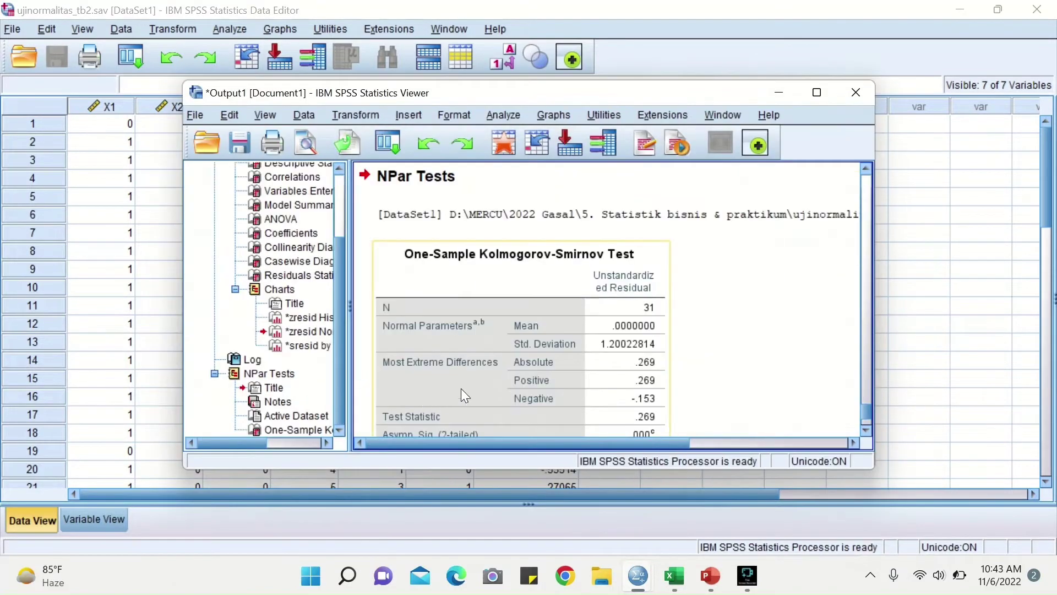
Maximize the output window and examine the Asymp. Sig. (2-tailed) value in the One-Sample Kolmogorov-Smirnov Test table.
left_click(816, 93)
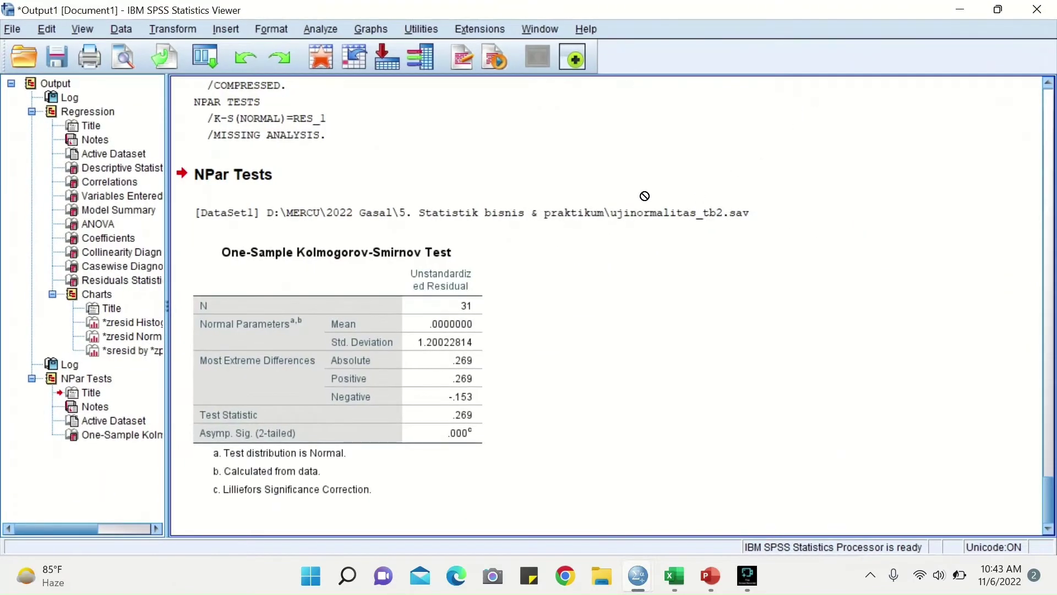
left_click_drag(650, 186, 267, 451)
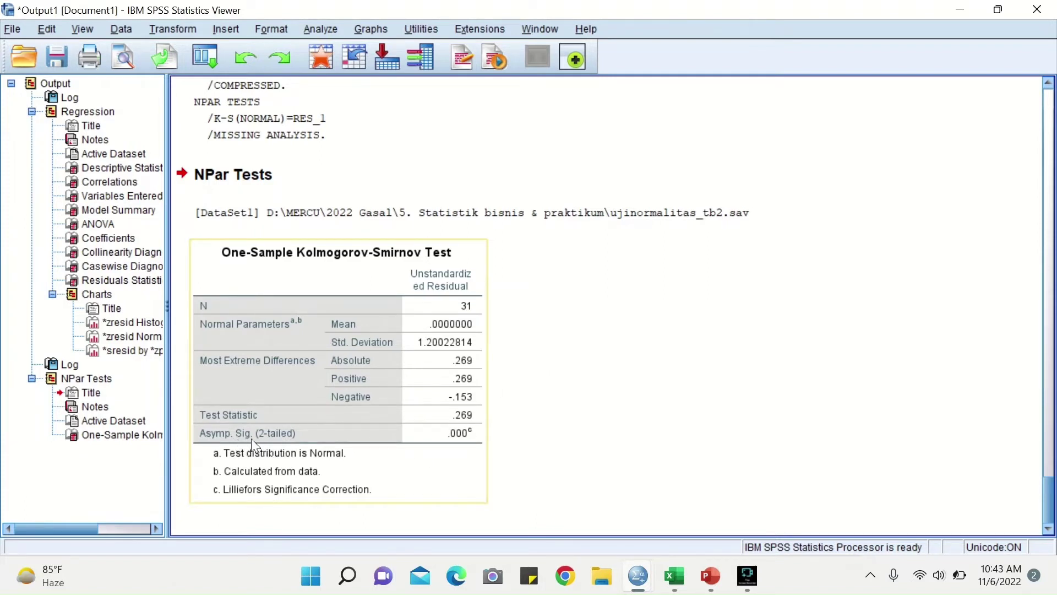
left_click_drag(462, 430, 484, 440)
left_click_drag(415, 490, 62, 68)
Start saving the output document and enter Output1_ujinormalitas_KS_tb2 as its file name.
left_click(62, 68)
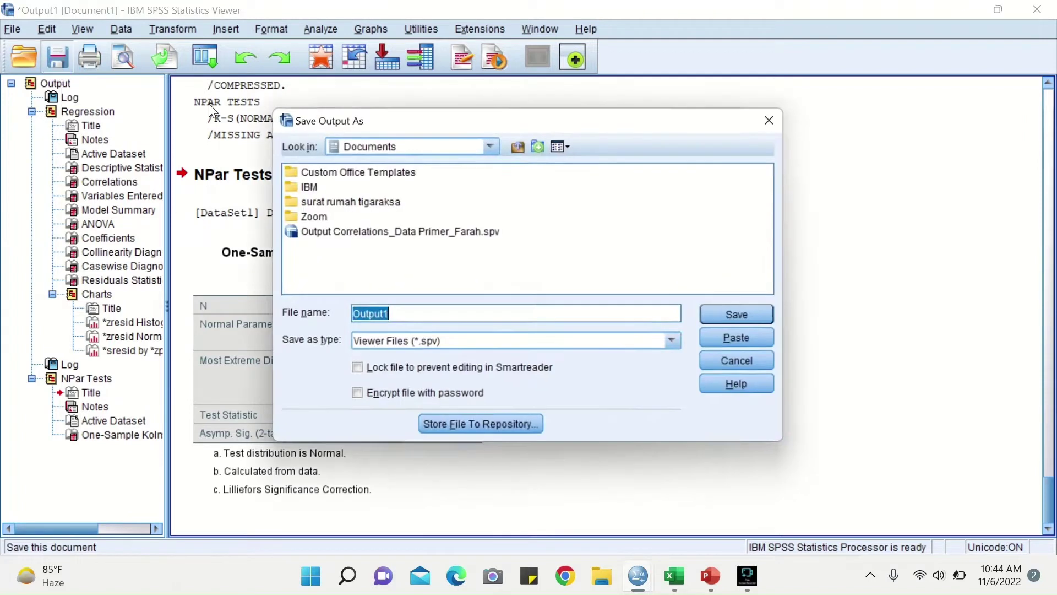
left_click(440, 315)
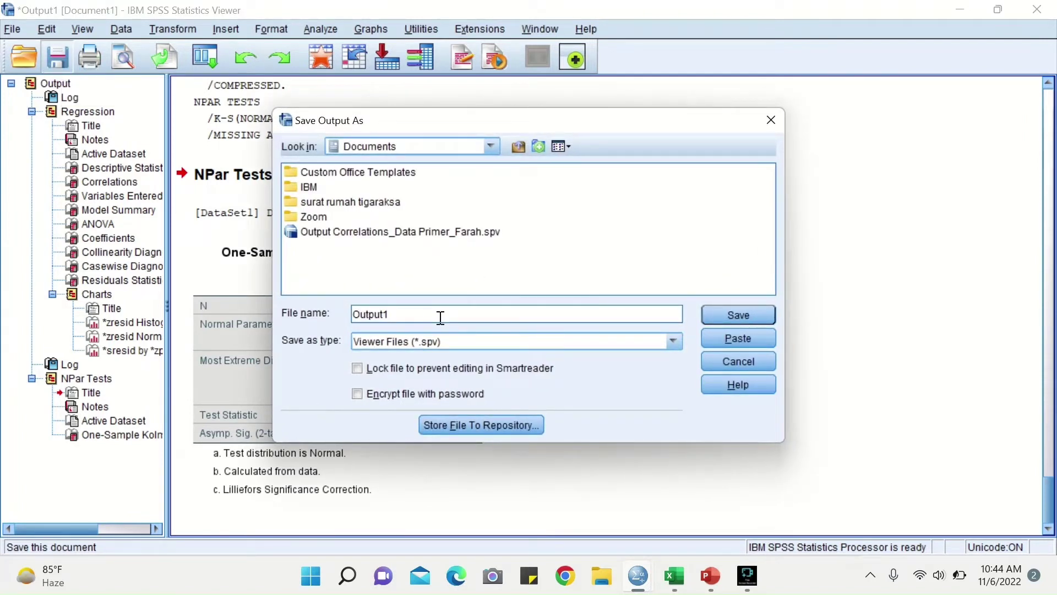
type("_uji")
type("_KS_tb2")
left_click_drag(404, 314, 411, 315)
type("normalita")
key("BackSpace")
key("BackSpace")
key("BackSpace")
key("BackSpace")
key("BackSpace")
type("alitas")
Save the output file on drive D: in MERCU, 2022 Gasal, folder "5. Statistik bisnis & praktikum".
left_click(490, 146)
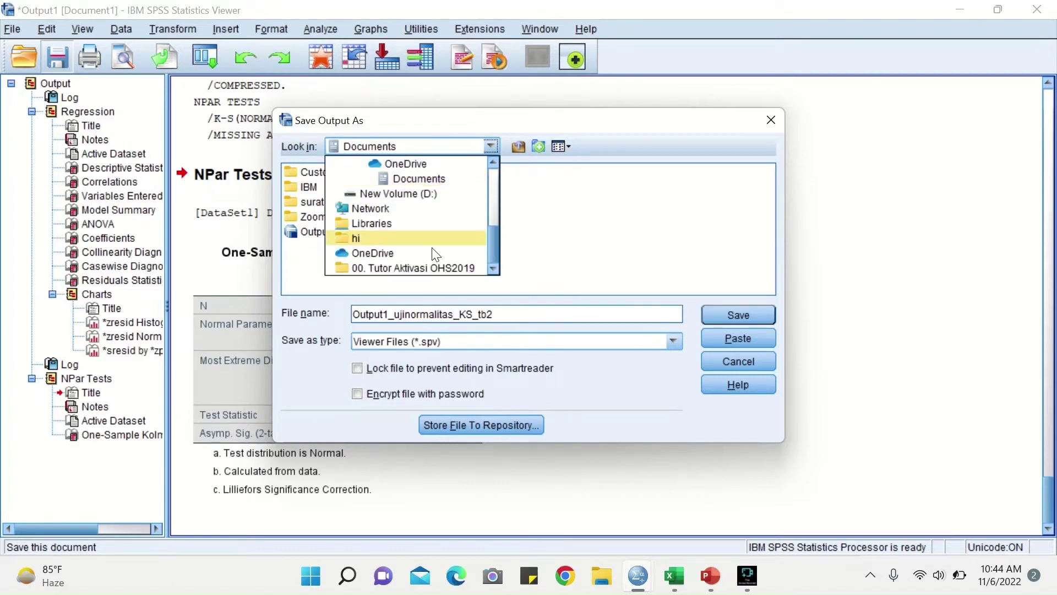
left_click(432, 194)
double_click(469, 217)
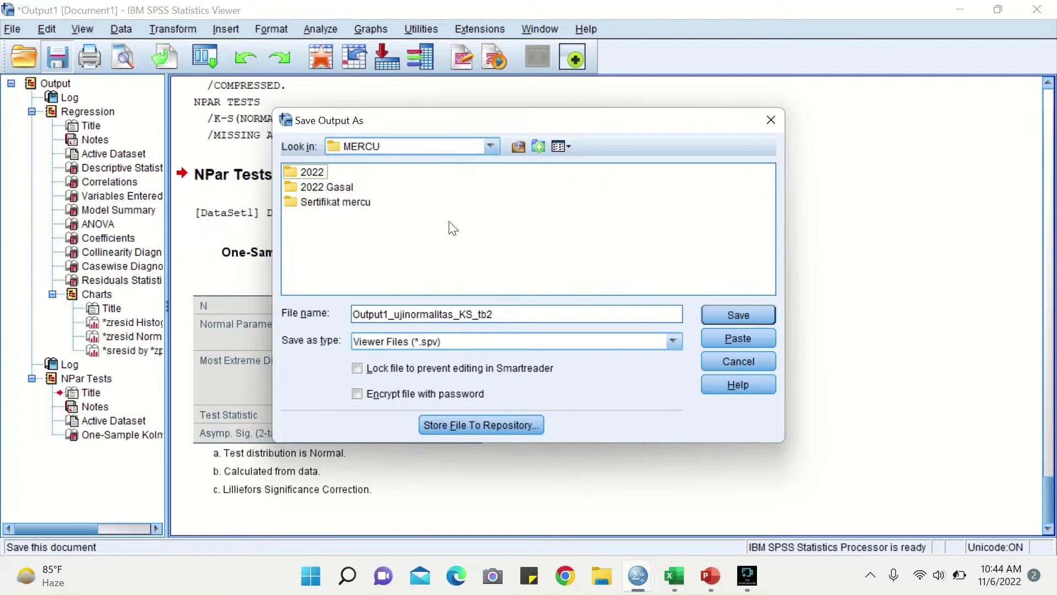
left_click(344, 187)
double_click(343, 188)
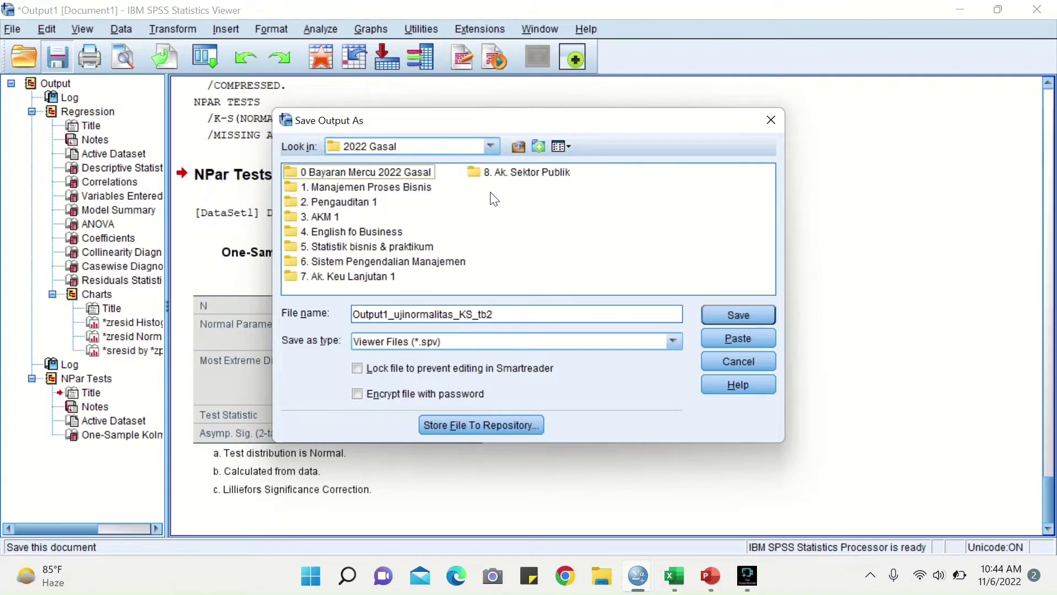
left_click(355, 246)
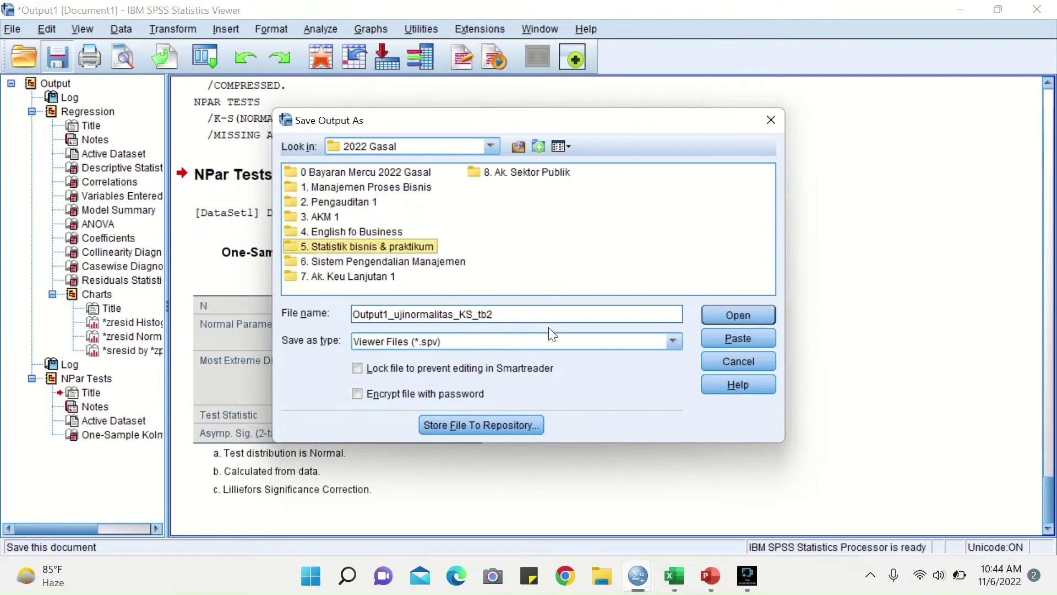
left_click(745, 316)
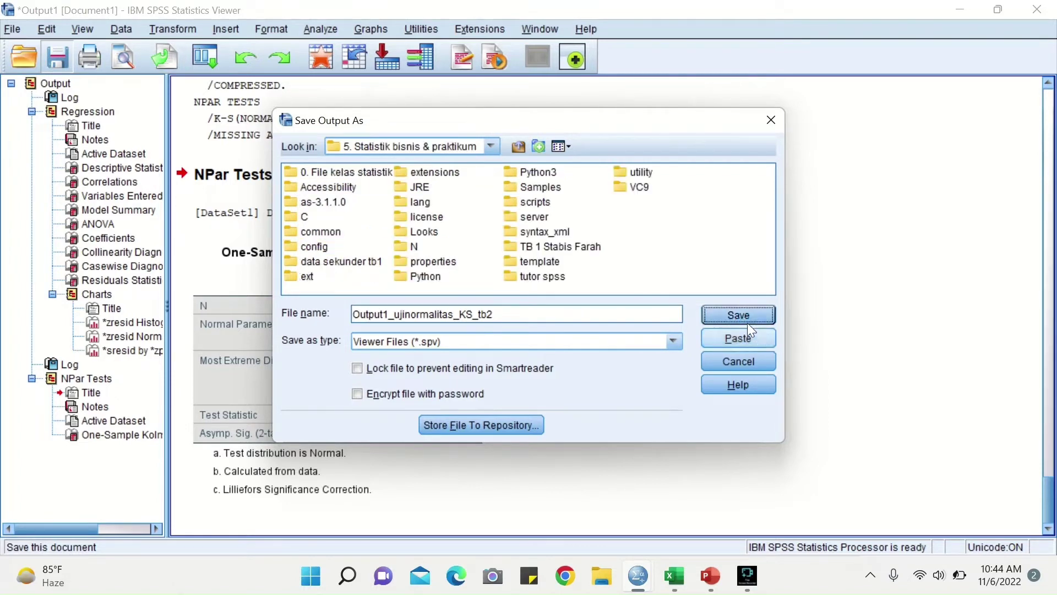
left_click(746, 318)
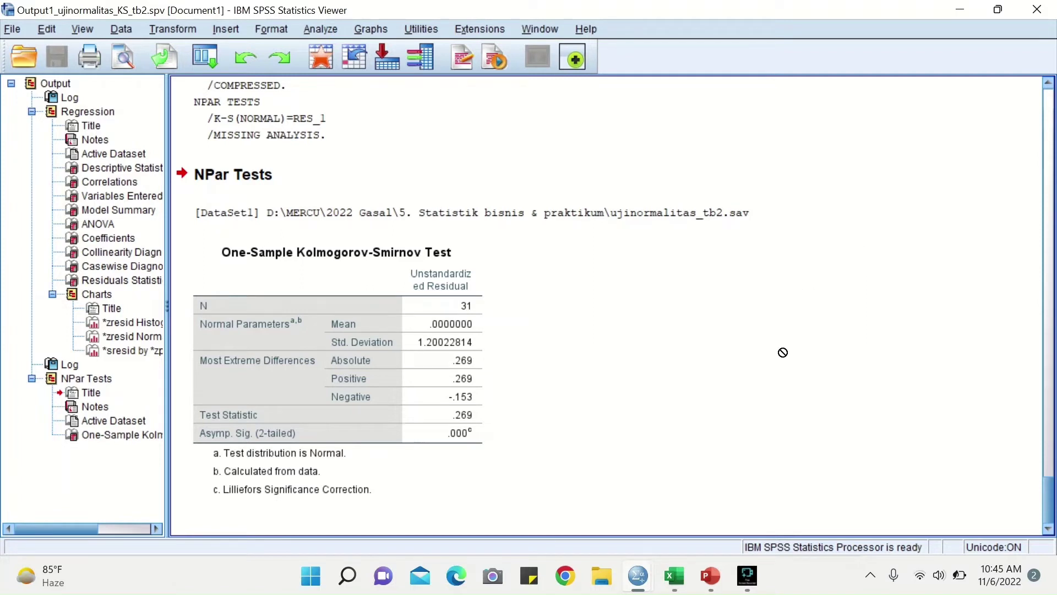
Switch back to the Data Editor and start computing a new variable with SQRT_X1 as the target variable.
mouse_move(647, 587)
left_click(698, 487)
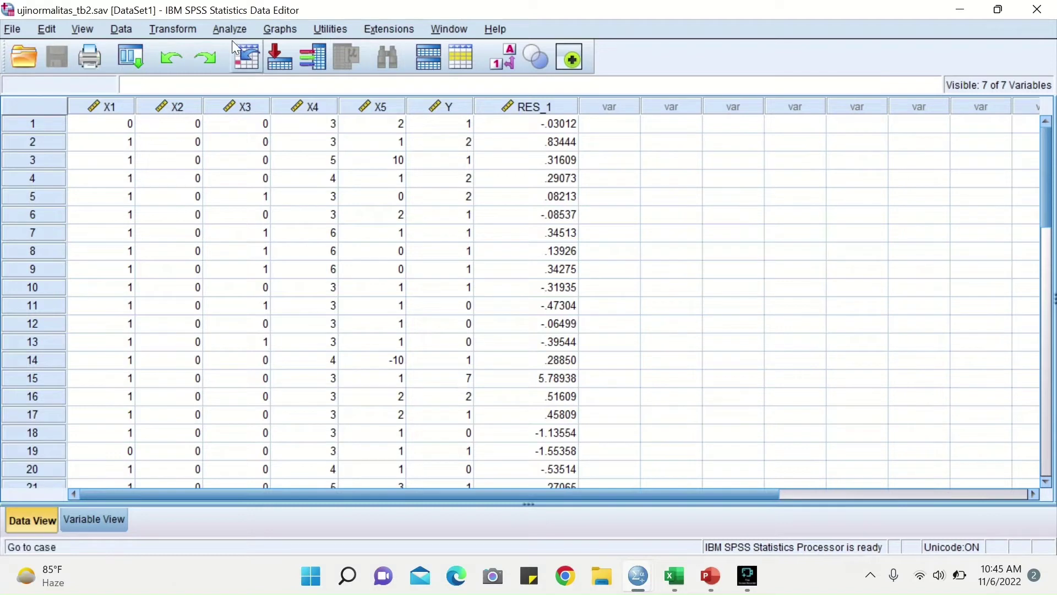
left_click(192, 32)
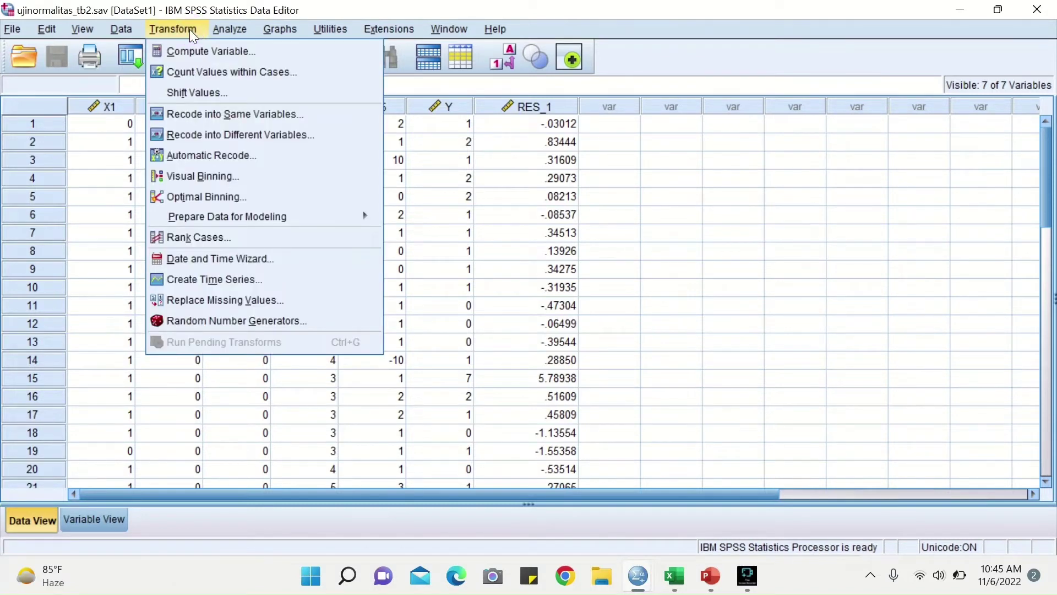
left_click(196, 58)
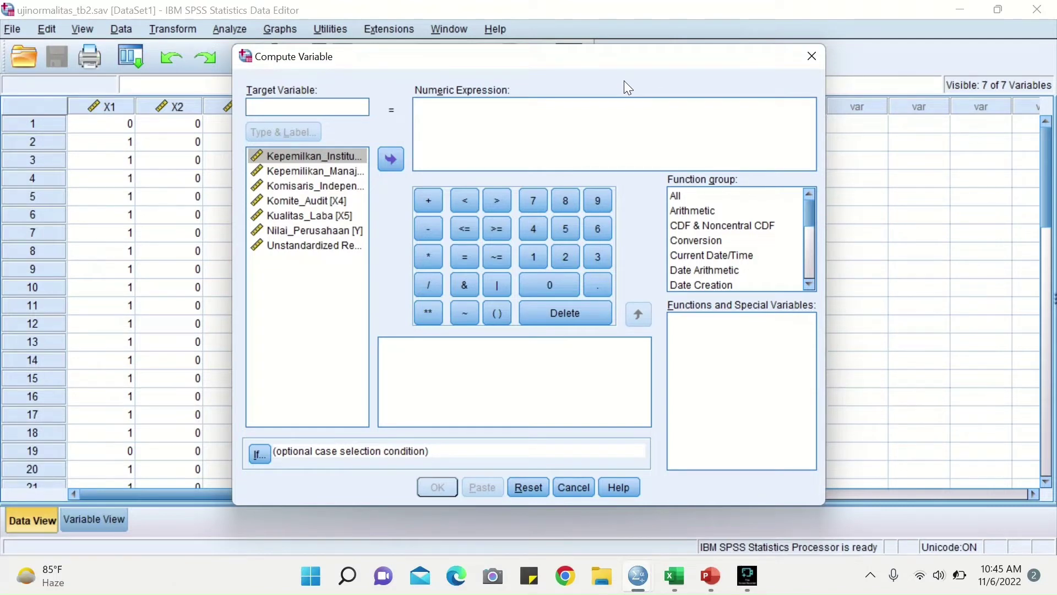
left_click(318, 107)
type("SQRT")
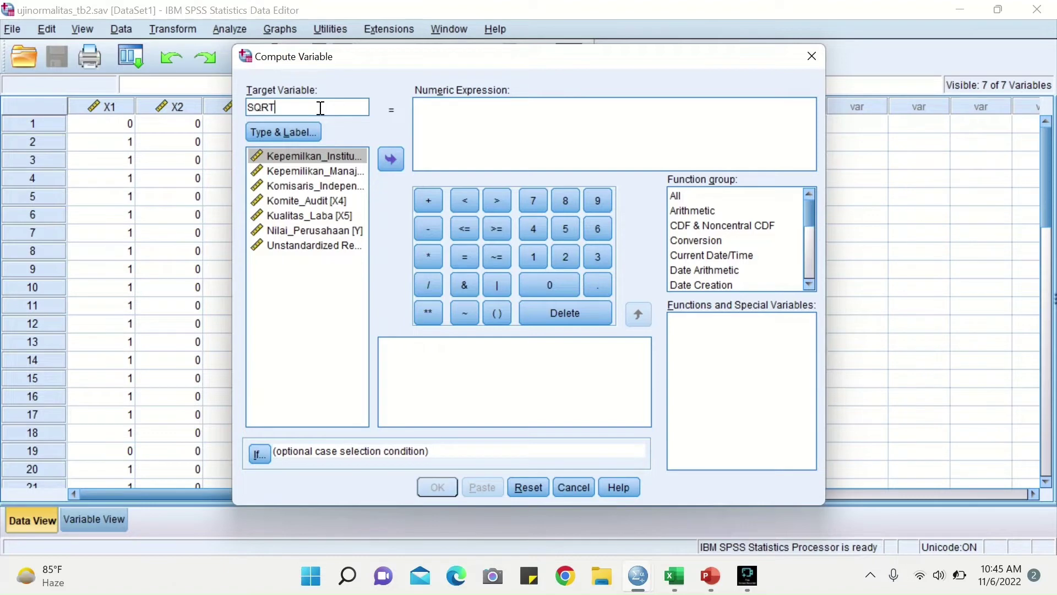
type("_")
type("X1")
Select the Sqrt function from the Arithmetic function group for the SQRT_X1 computation.
left_click(692, 210)
left_click(685, 131)
left_click(733, 241)
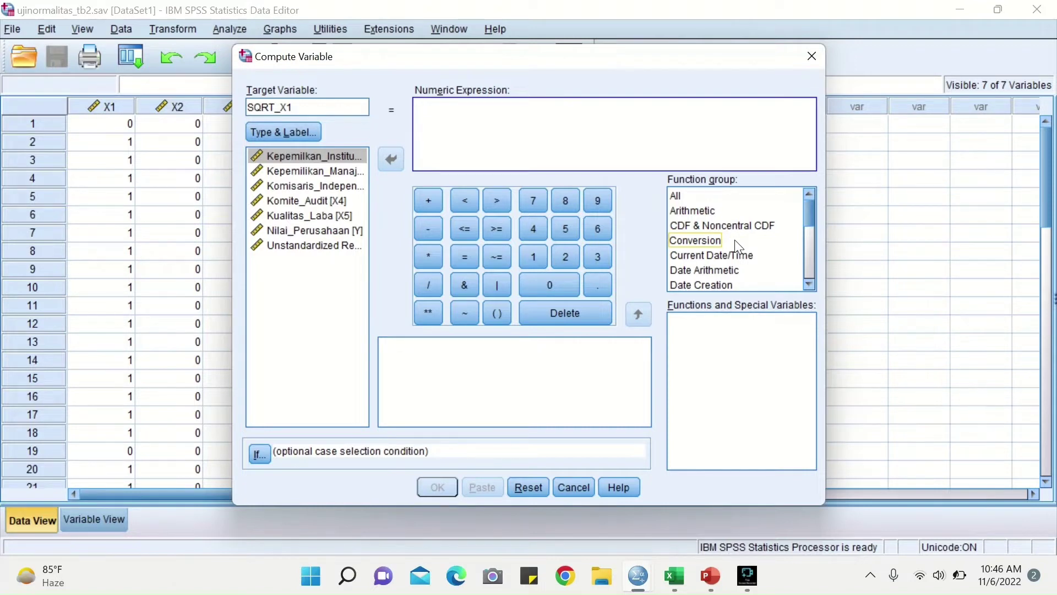
left_click(704, 211)
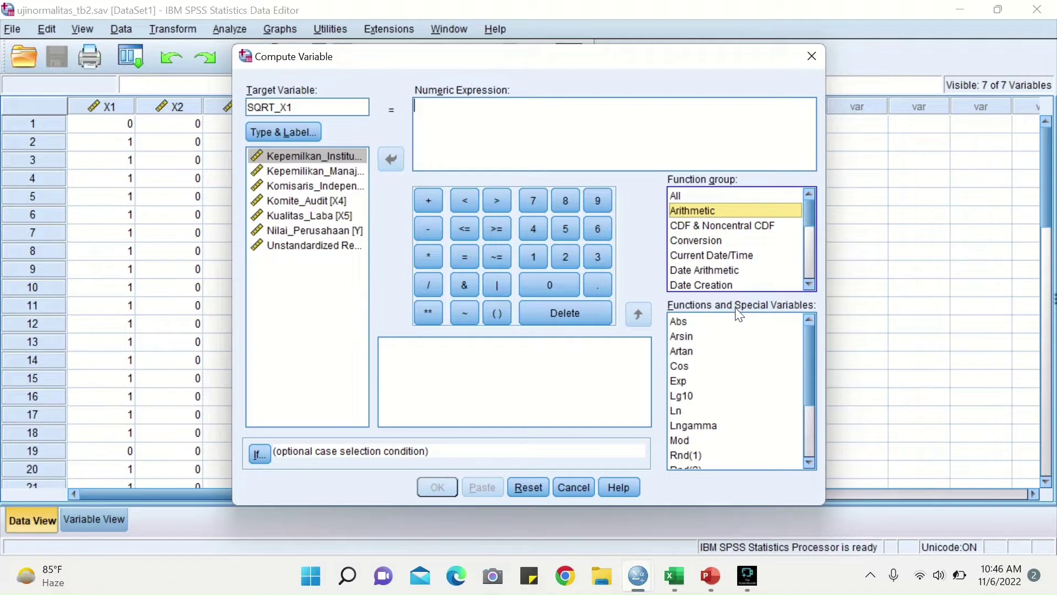
left_click(785, 326)
scroll(696, 414, "down", 1)
left_click(696, 414)
scroll(696, 415, "down", 1)
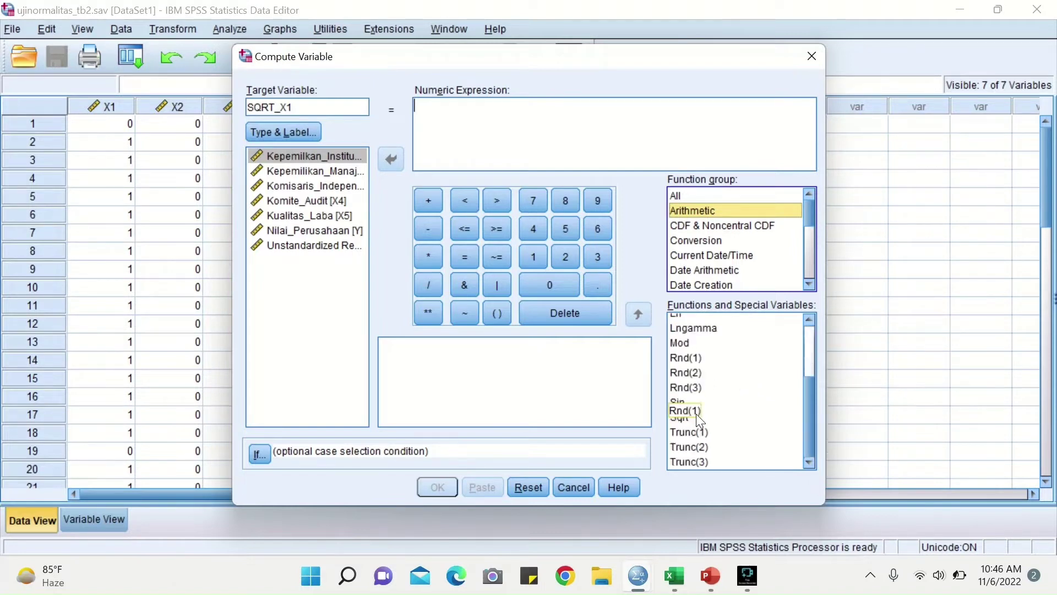
left_click(680, 417)
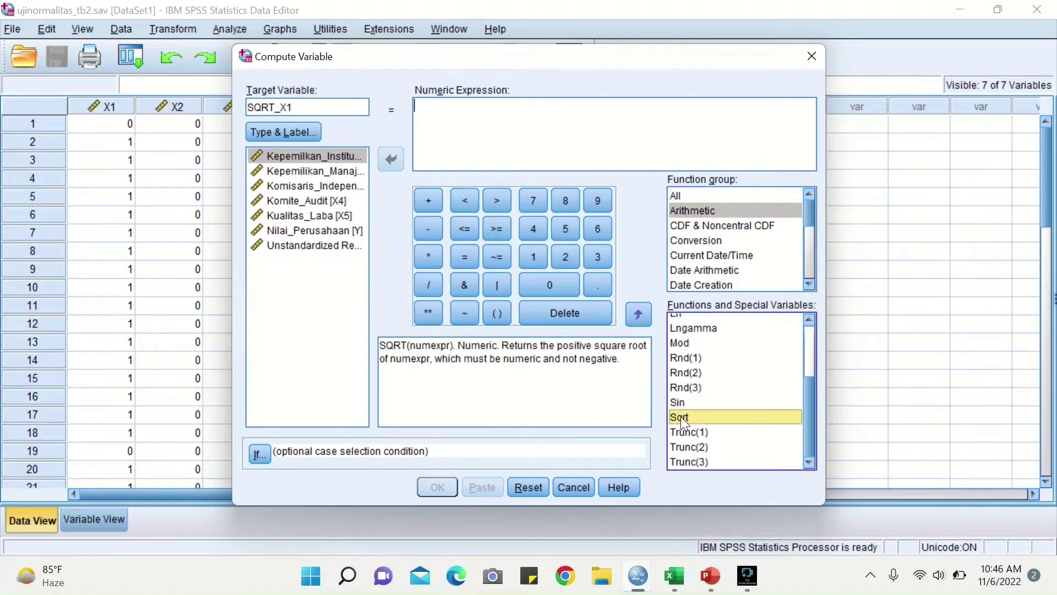
Insert the variable X1 into the numeric expression for SQRT_X1.
left_click(661, 129)
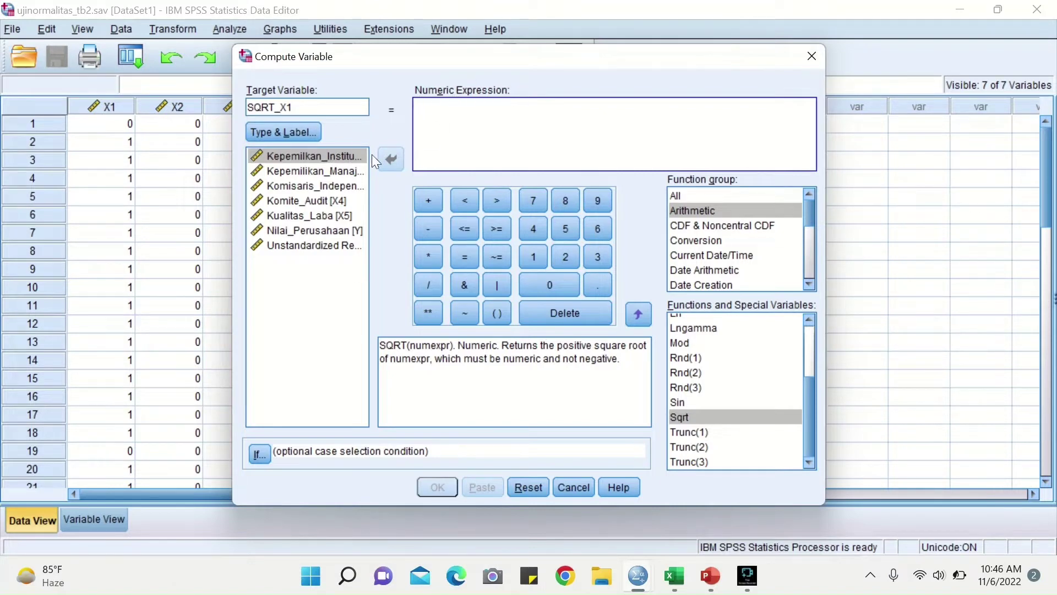
left_click(355, 153)
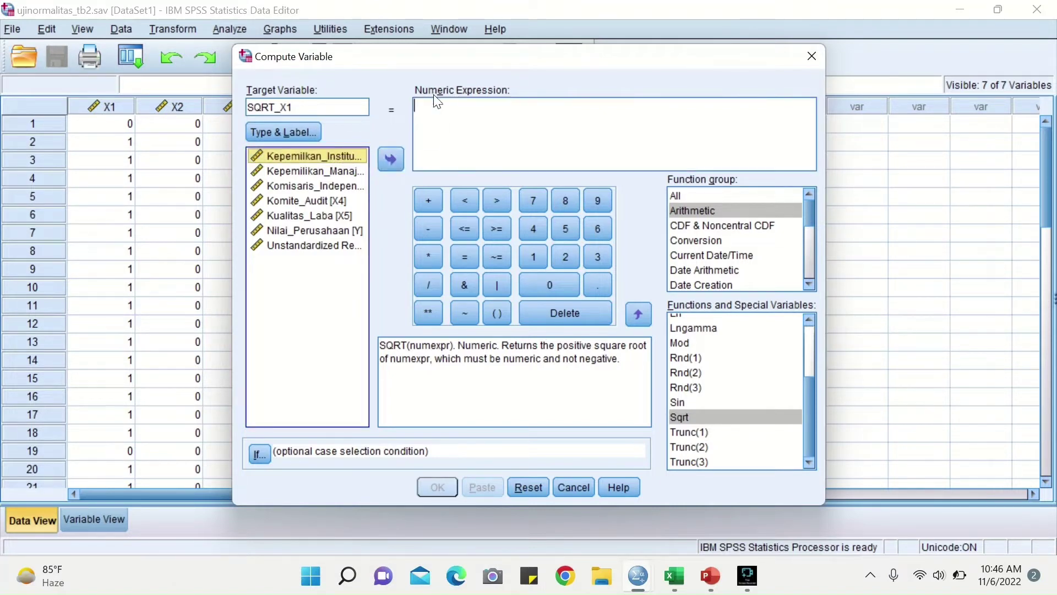
left_click(388, 160)
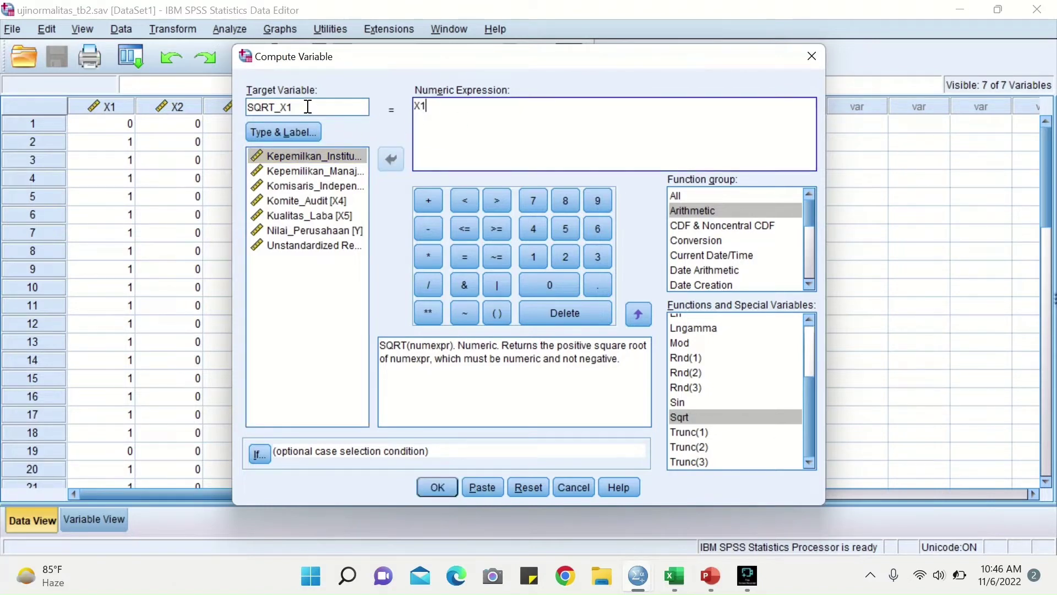
Complete the numeric expression for SQRT_X1 as SQRT(X1) and run the computation.
left_click_drag(302, 106, 237, 107)
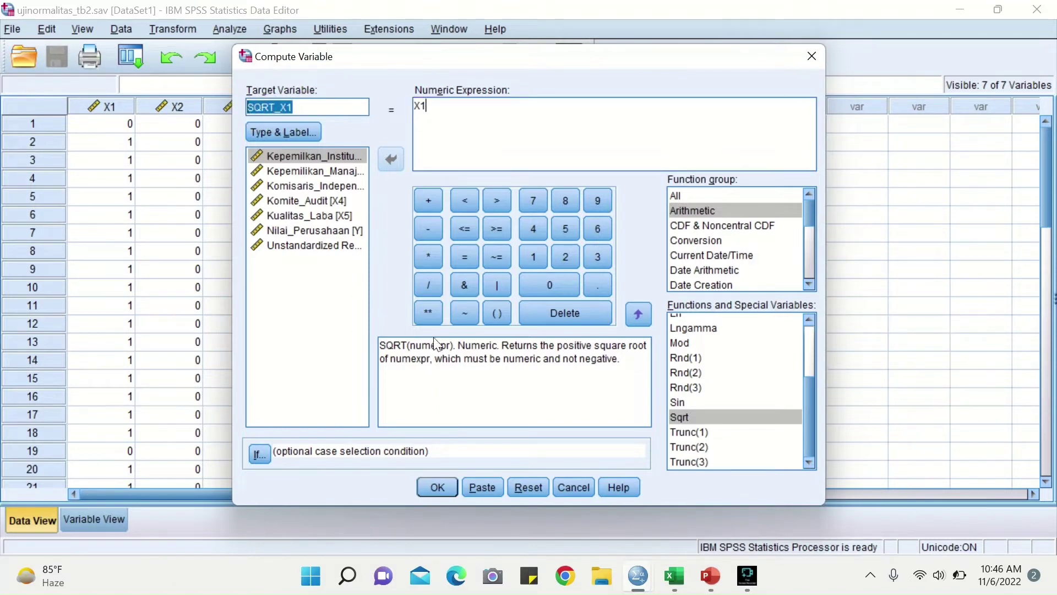
left_click(385, 348)
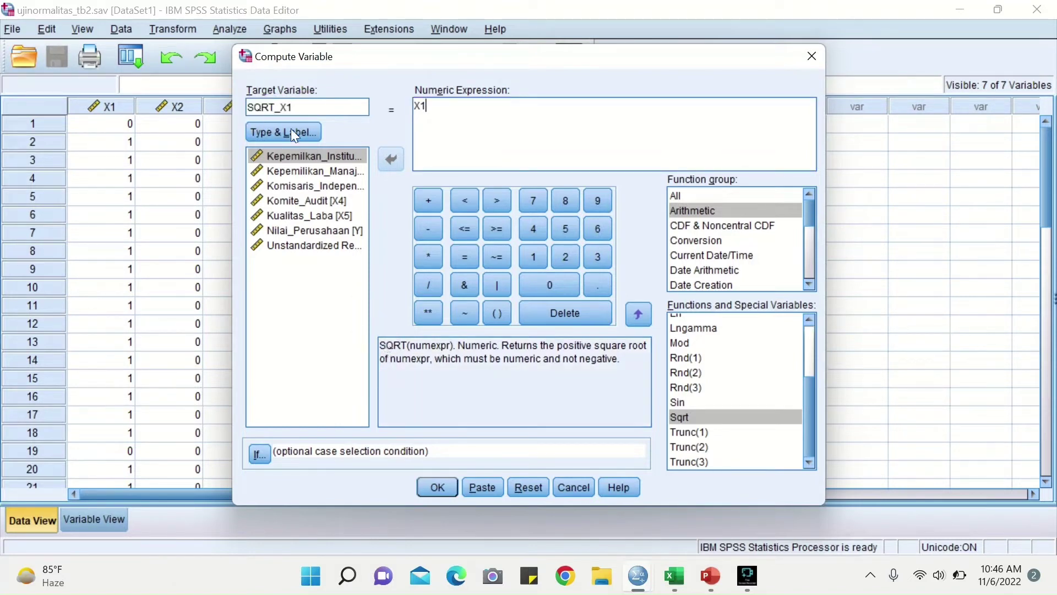
left_click(417, 105)
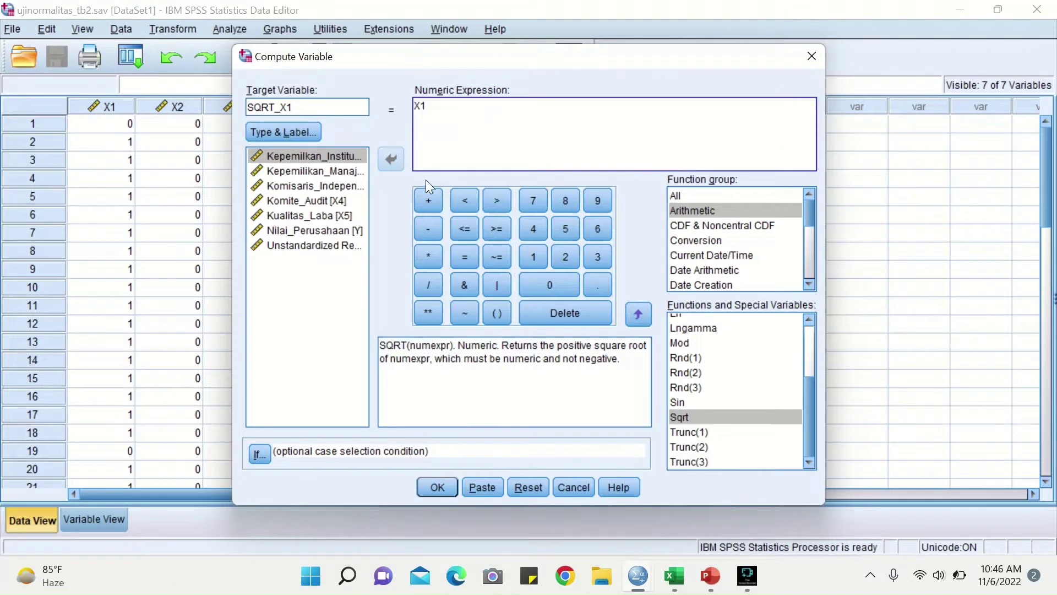
type("SQRT(")
key("End")
type(")")
left_click(465, 106)
left_click(436, 487)
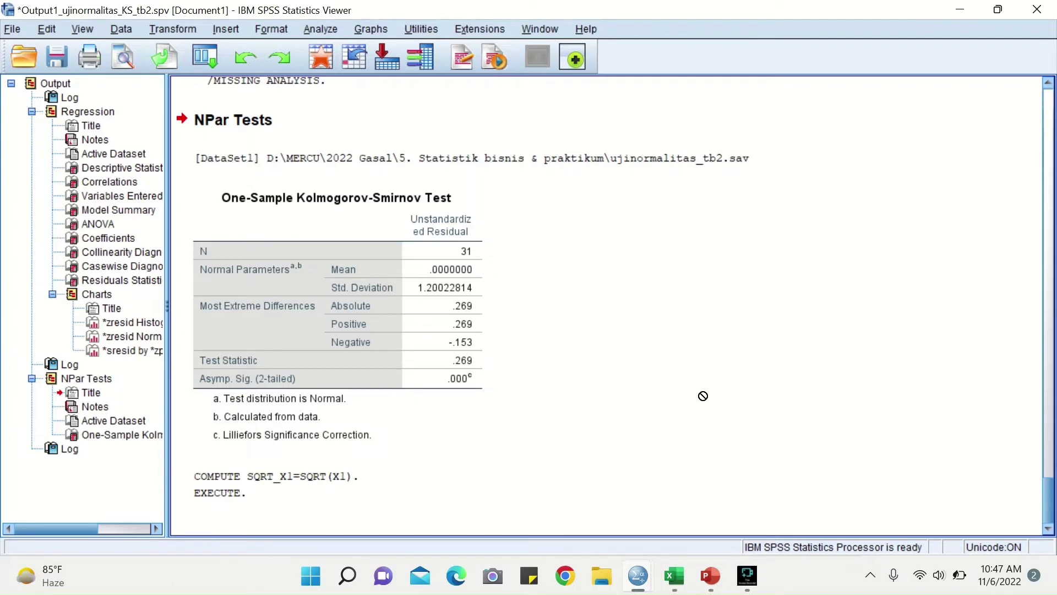
Return to the Data Editor and start a new variable computation with SQRT_X2 as the target variable.
mouse_move(637, 578)
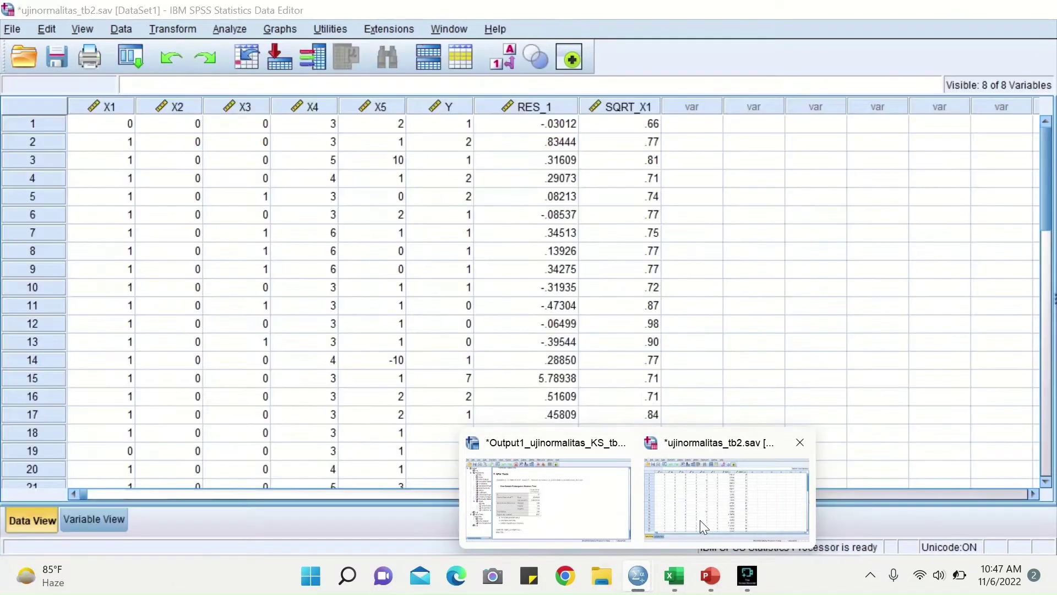
left_click(701, 521)
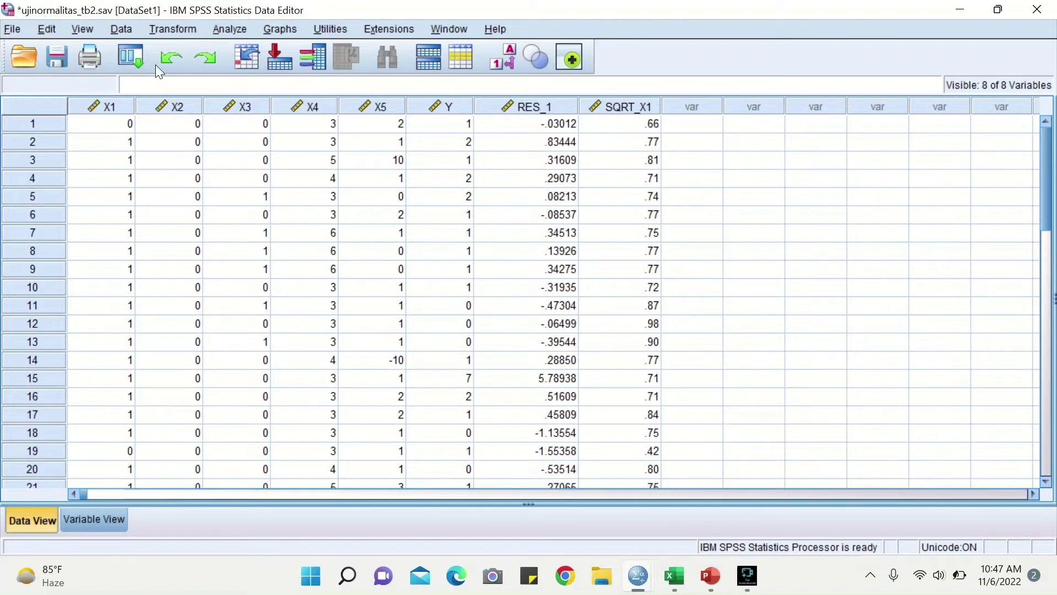
left_click(184, 32)
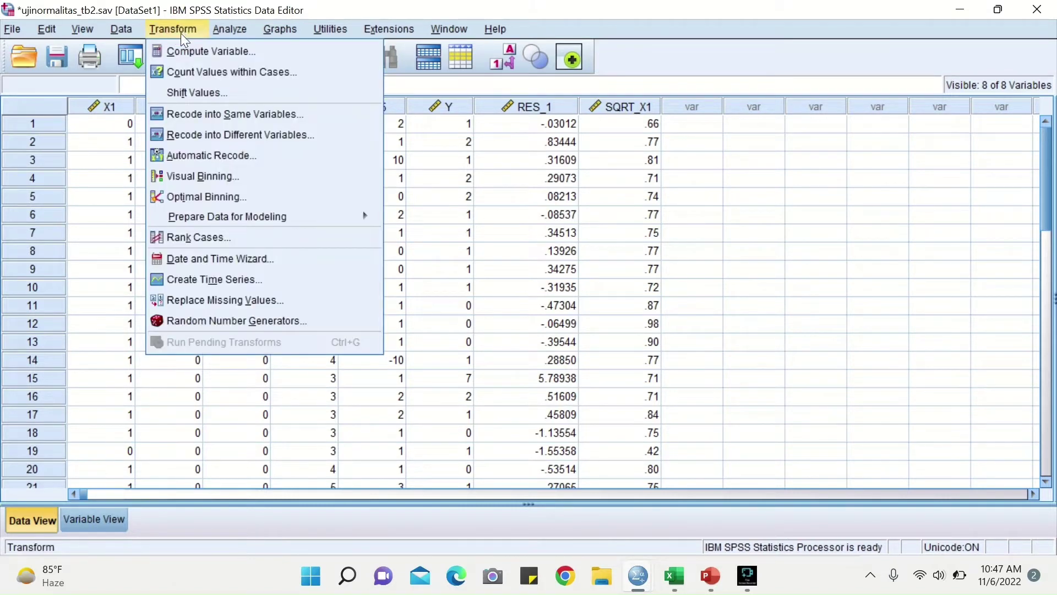
left_click(178, 53)
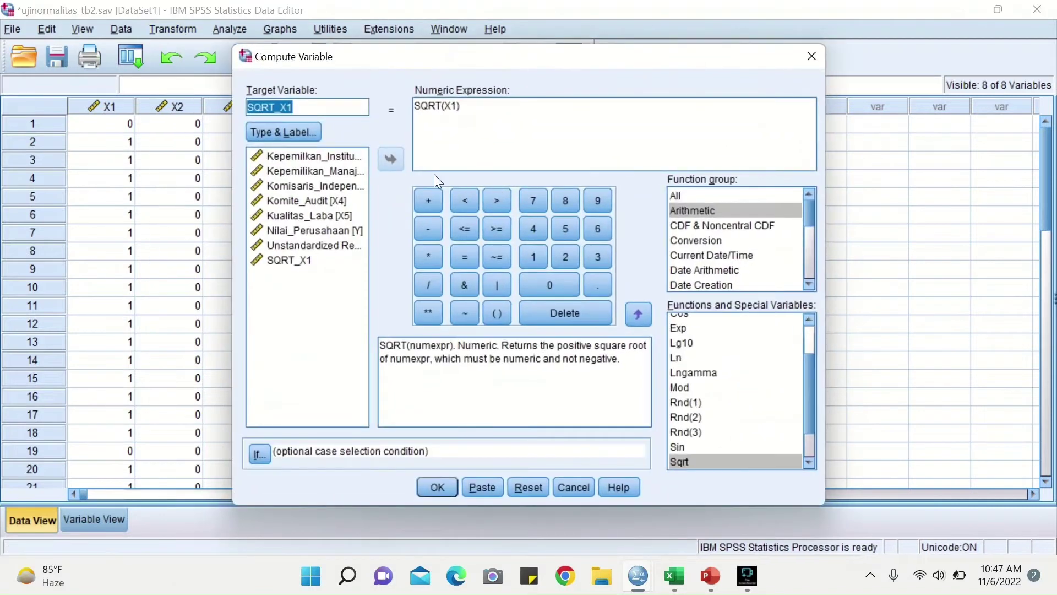
left_click(333, 108)
key("BackSpace")
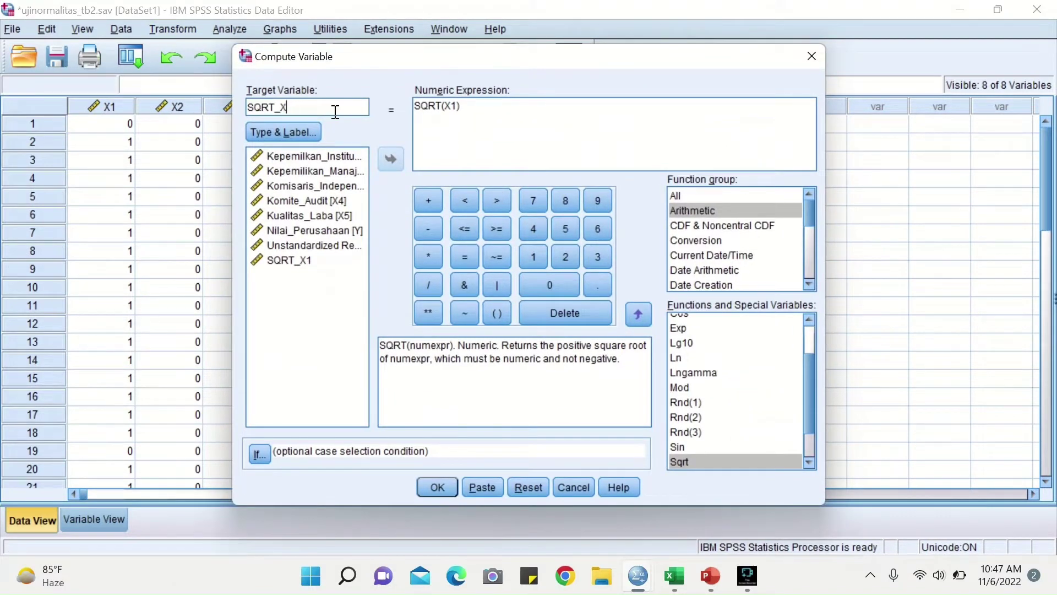
type("2")
Change the numeric expression to SQRT(X2) using the Kepemilikan_Manajerial variable and run the computation.
left_click(457, 107)
key("BackSpace")
key("BackSpace")
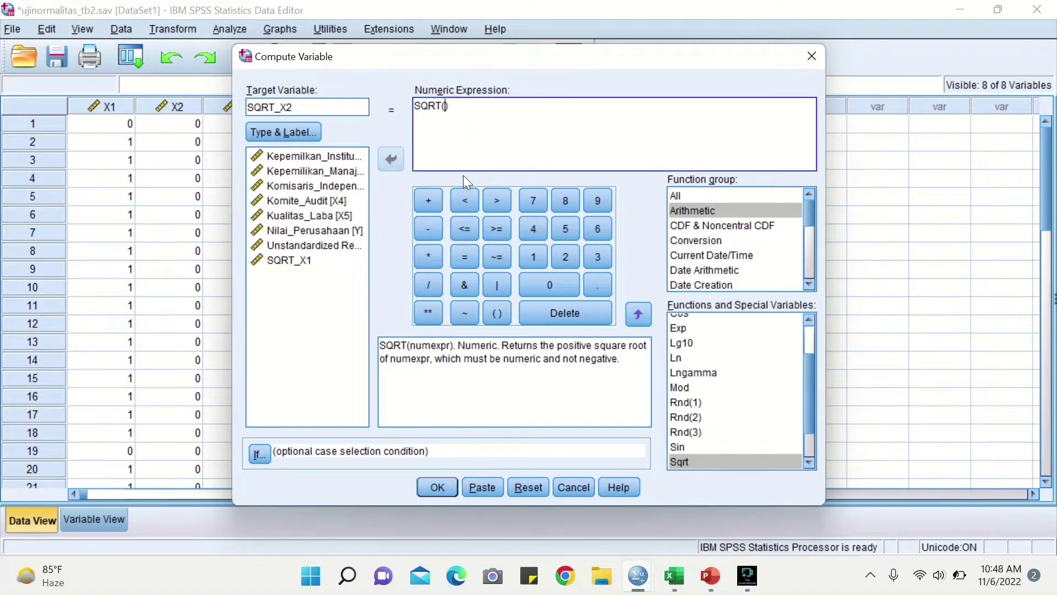
left_click(347, 172)
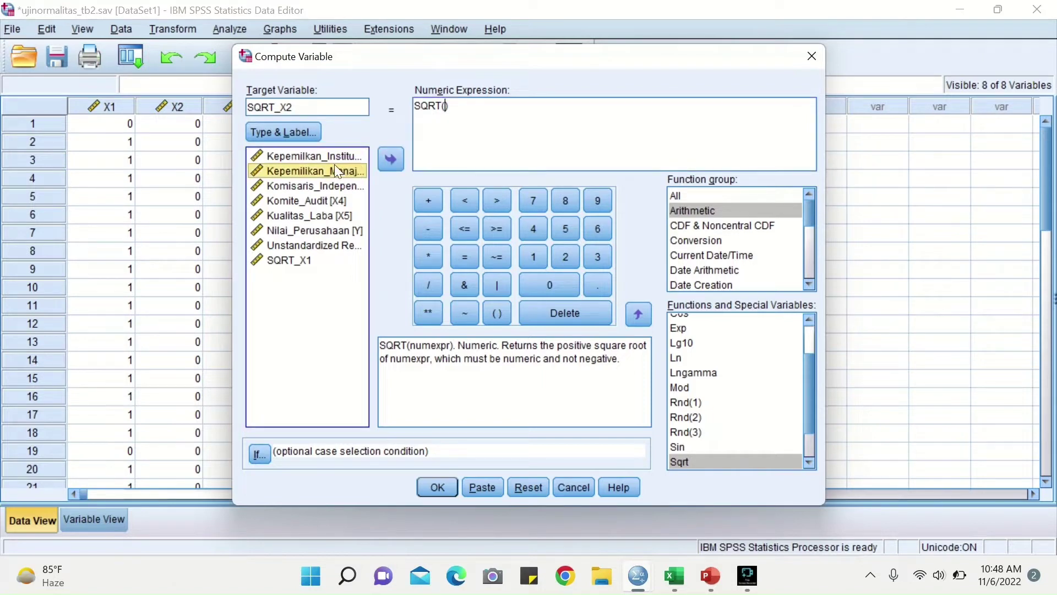
left_click(390, 160)
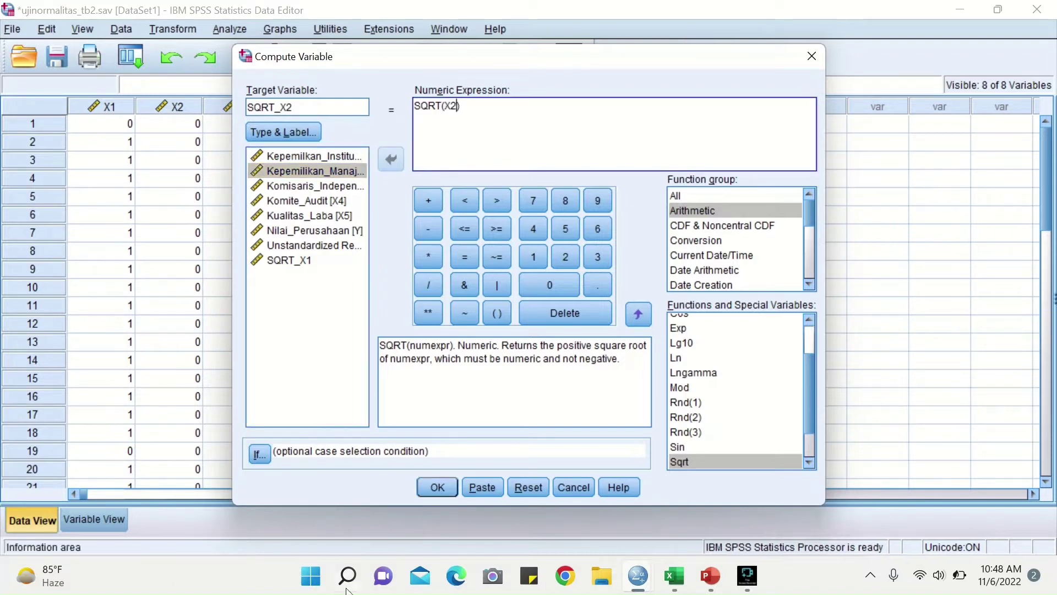
left_click(437, 487)
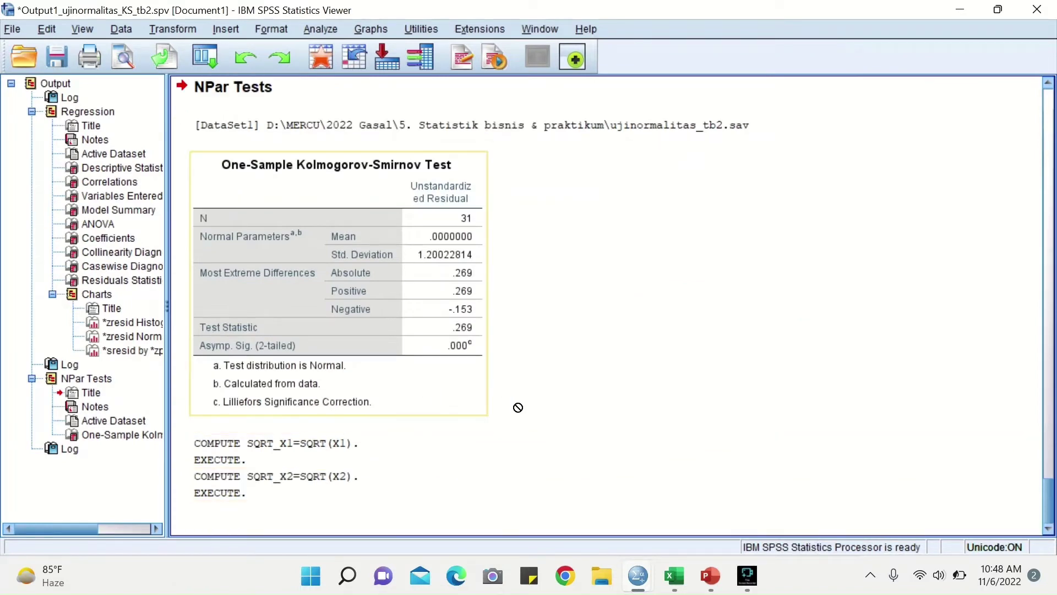
Return to the Data Editor and start a new variable computation with SQRT_X3 as the target variable.
mouse_move(636, 575)
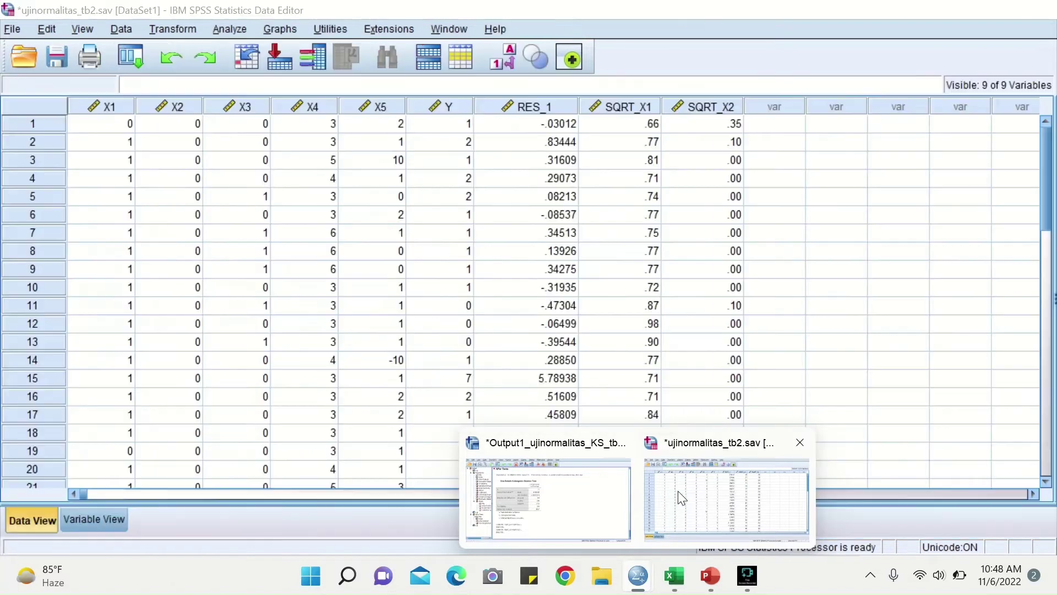
left_click(678, 491)
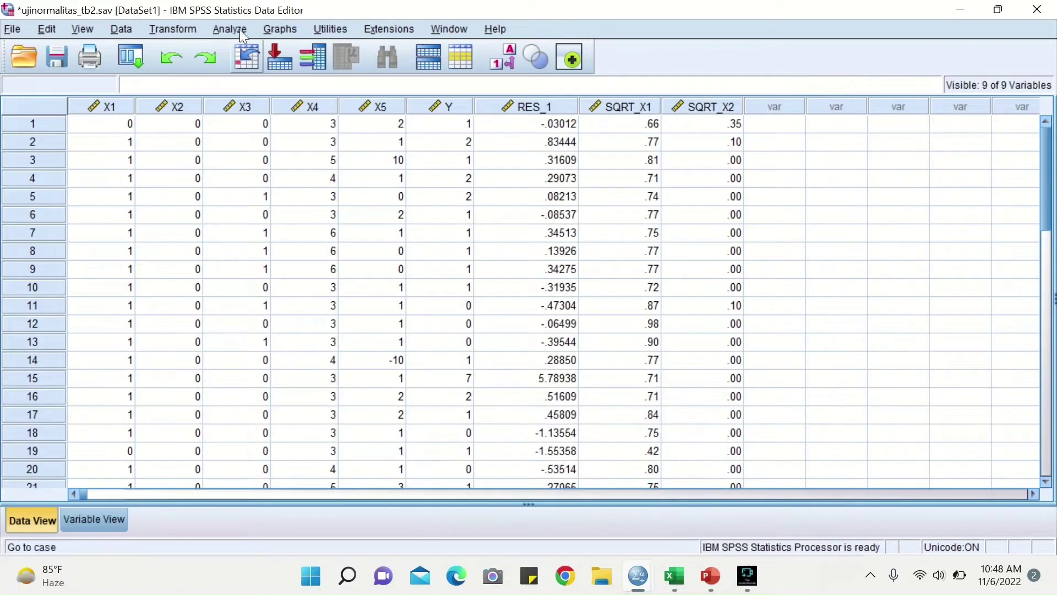
left_click(171, 26)
left_click(184, 49)
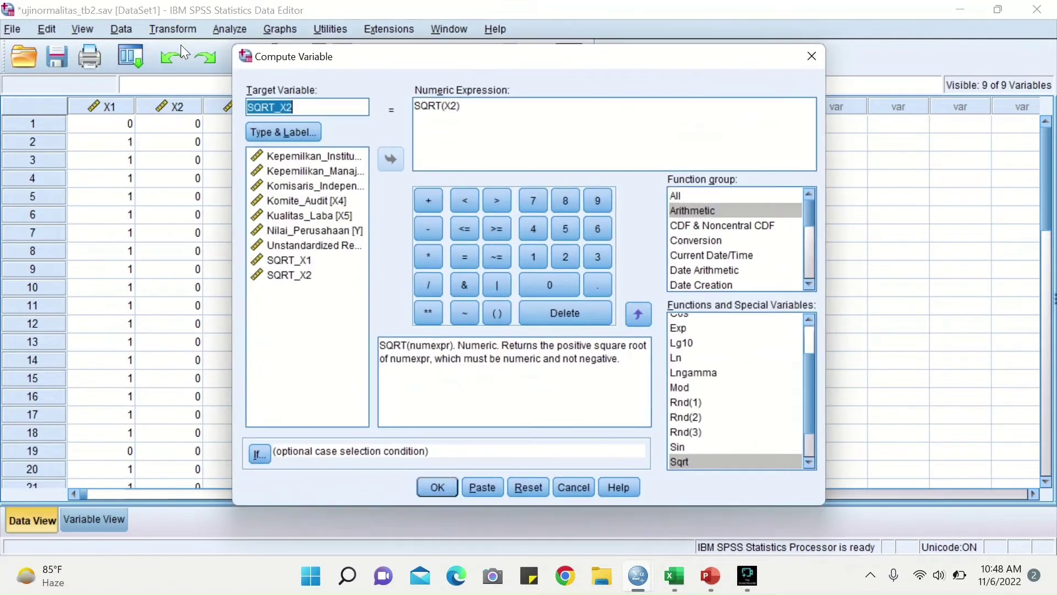
left_click(311, 110)
key("BackSpace")
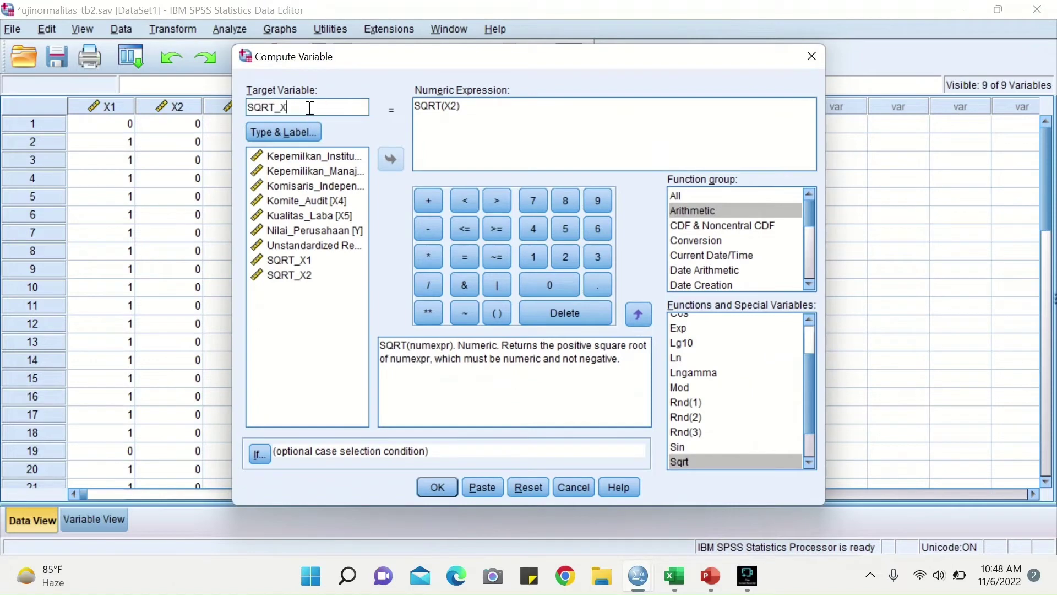
type("3")
Change the numeric expression to SQRT(X3) using the Komisaris_Independen variable and run the computation.
left_click(456, 109)
key("BackSpace")
key("BackSpace")
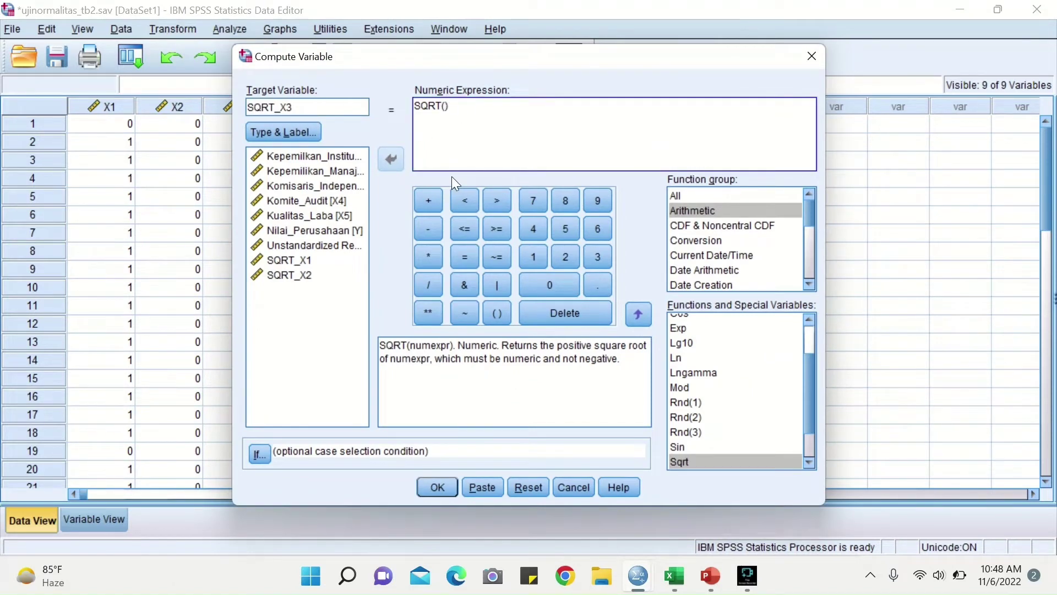
left_click(329, 185)
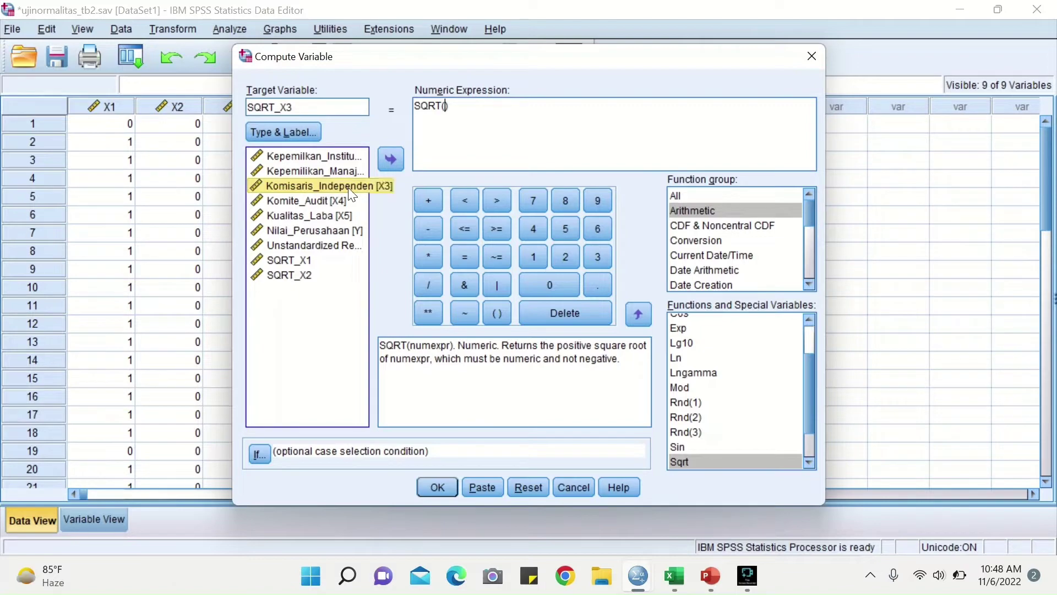
left_click(392, 160)
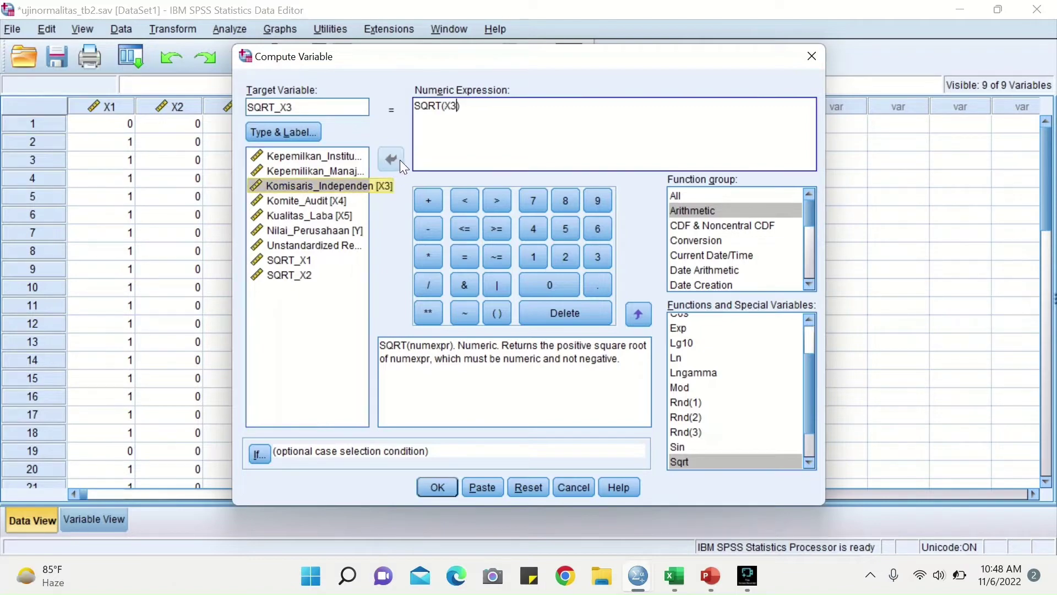
left_click(445, 484)
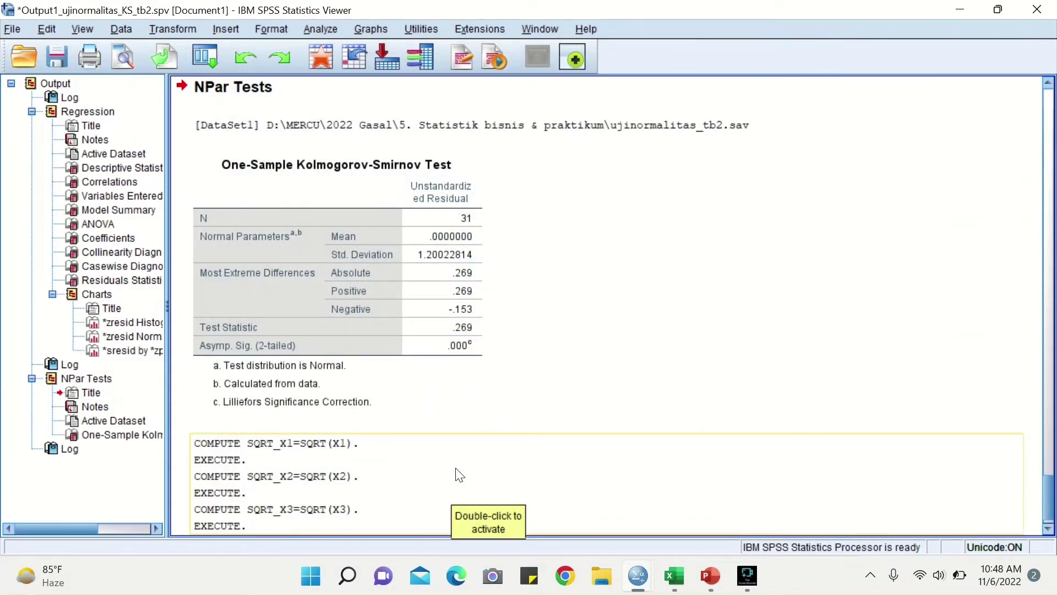
Return to the Data Editor and start a new variable computation with SQRT_X4 as the target variable.
mouse_move(638, 576)
left_click(837, 485)
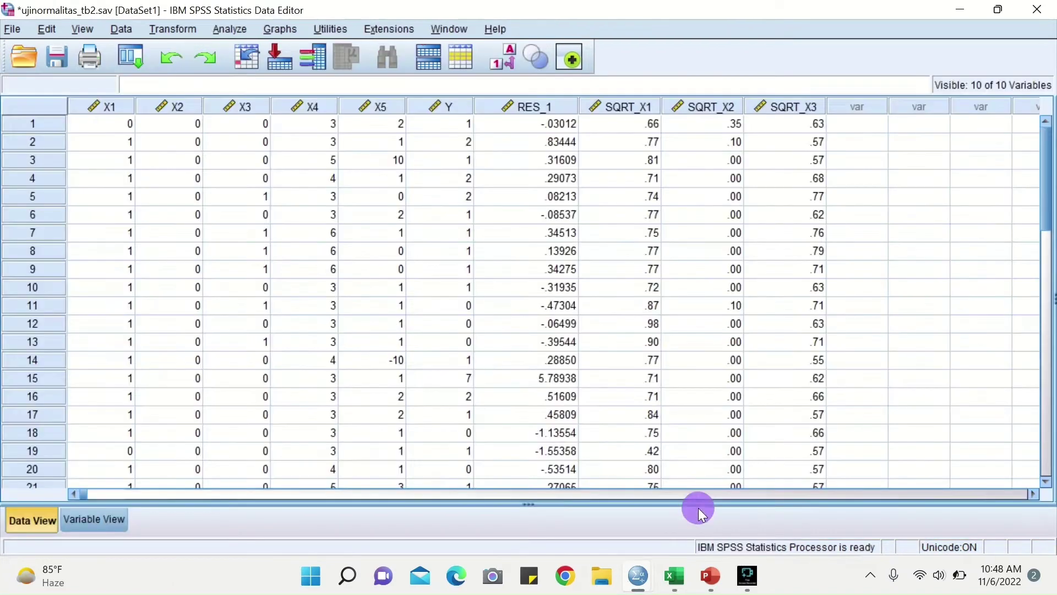
left_click(173, 28)
left_click(179, 48)
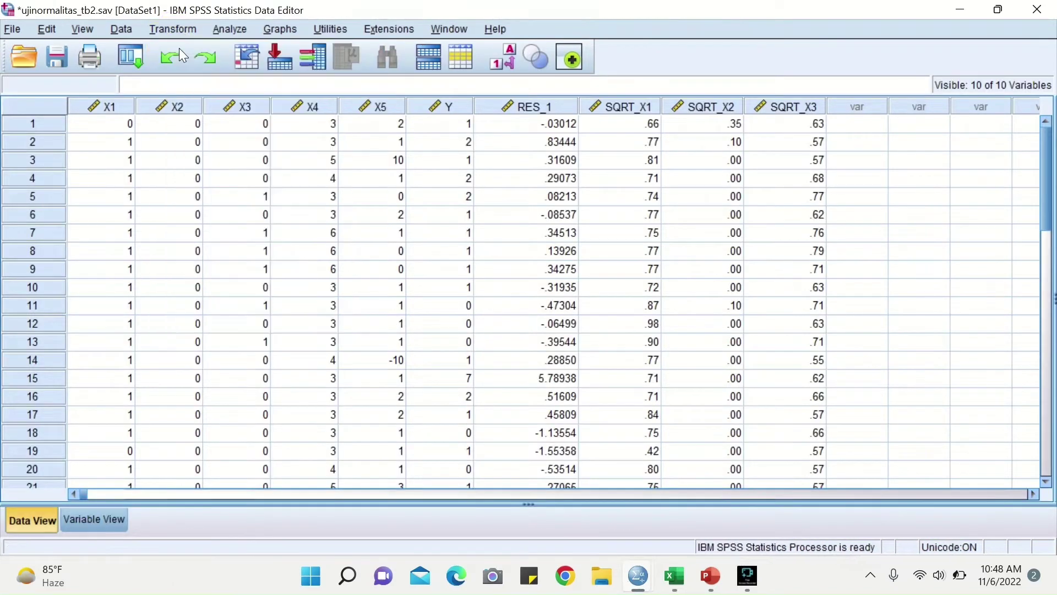
left_click(297, 106)
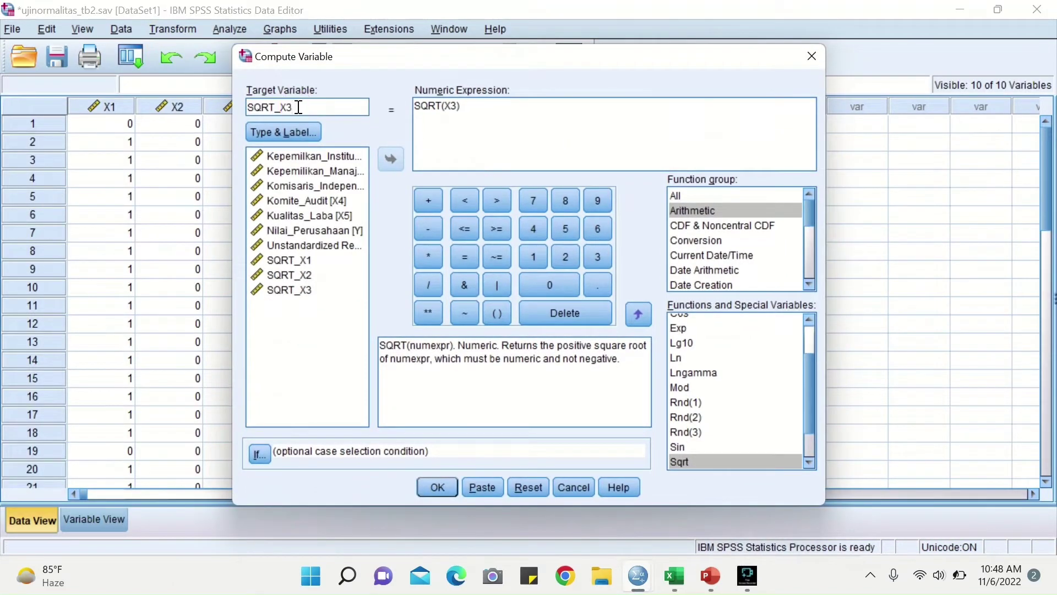
key("BackSpace")
type("4")
Change the numeric expression to SQRT(X4) using the Komite_Audit variable and run the computation.
left_click(457, 105)
key("BackSpace")
key("BackSpace")
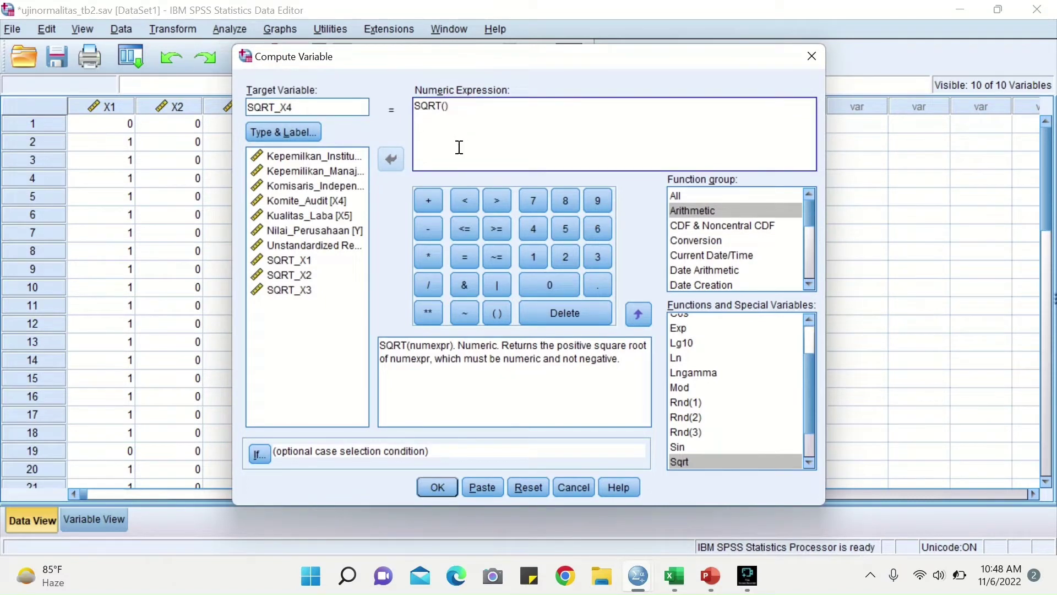
left_click(344, 201)
left_click(392, 158)
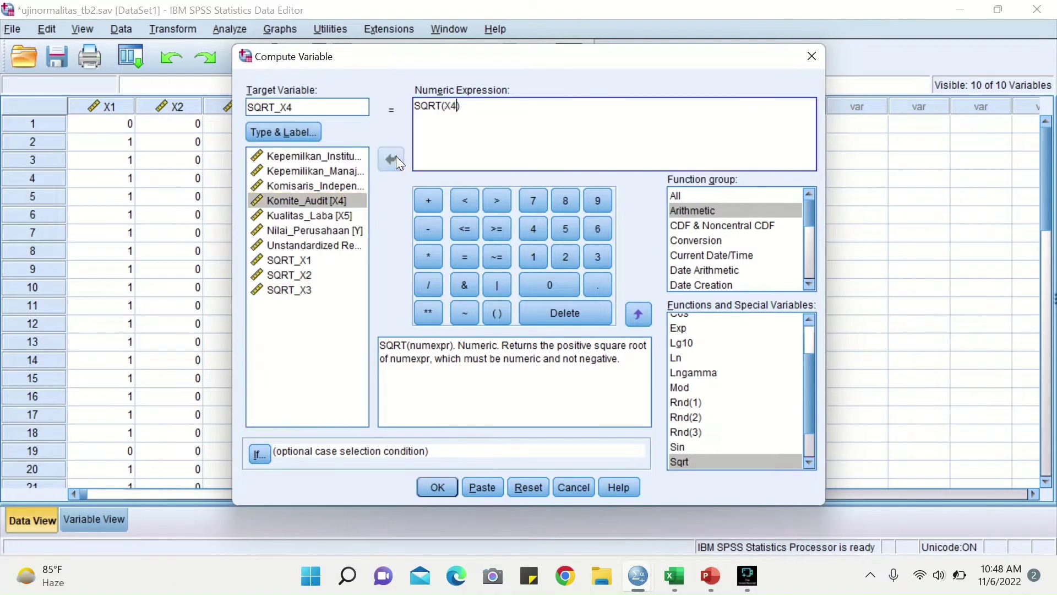
left_click(440, 488)
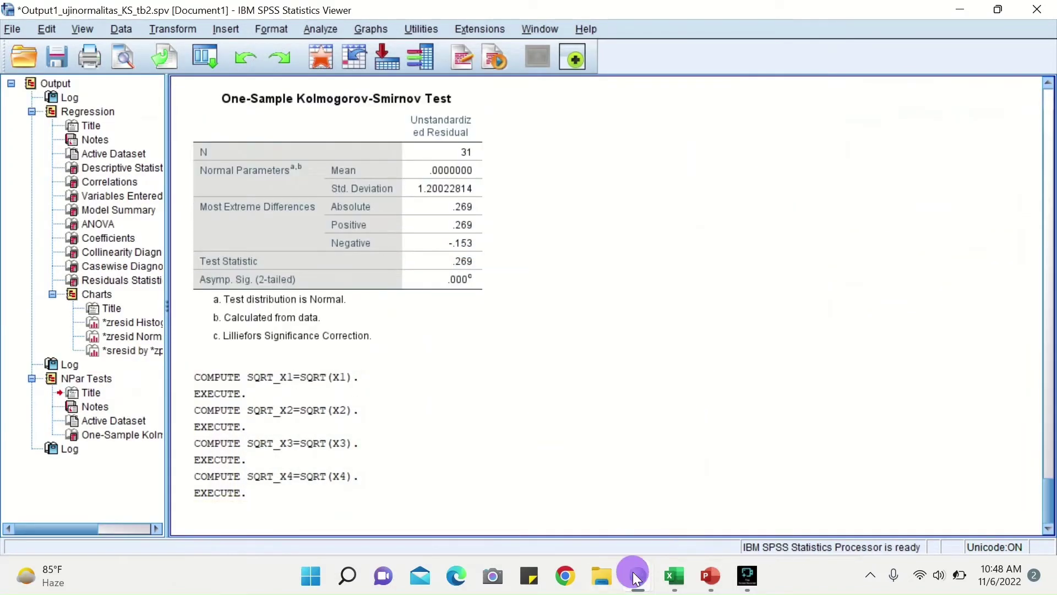
Return to the Data Editor and start a new variable computation with SQRT_X5 as the target variable.
mouse_move(635, 573)
left_click(716, 500)
left_click(184, 28)
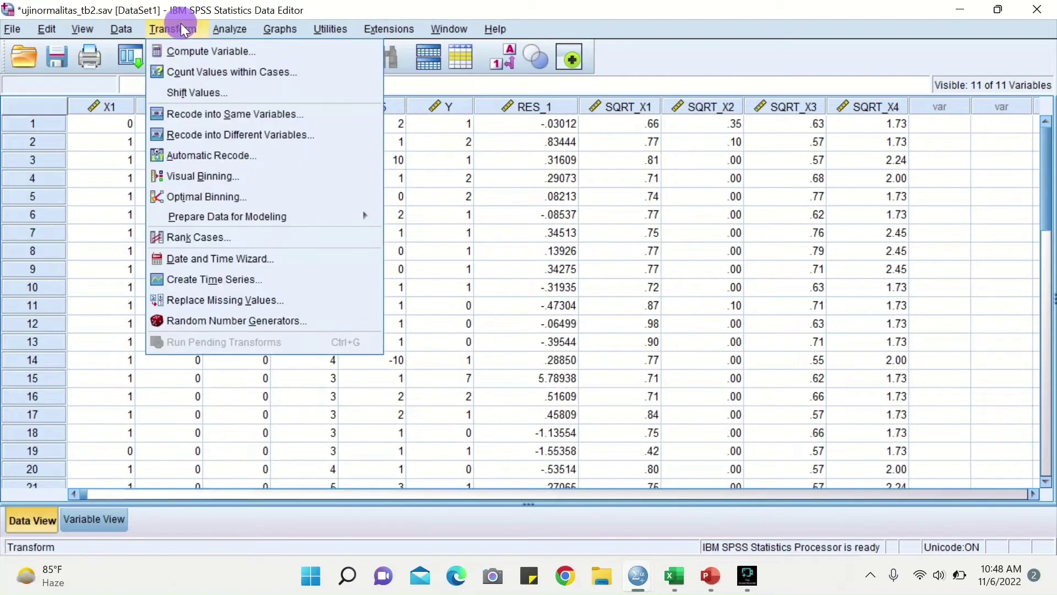
left_click(186, 50)
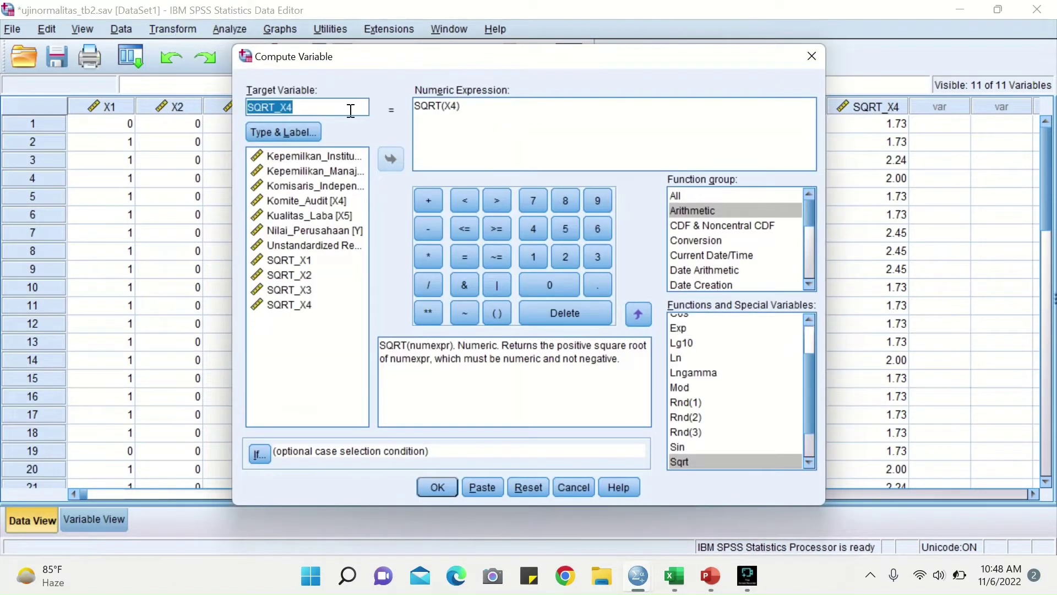
left_click(350, 109)
key("BackSpace")
type("5")
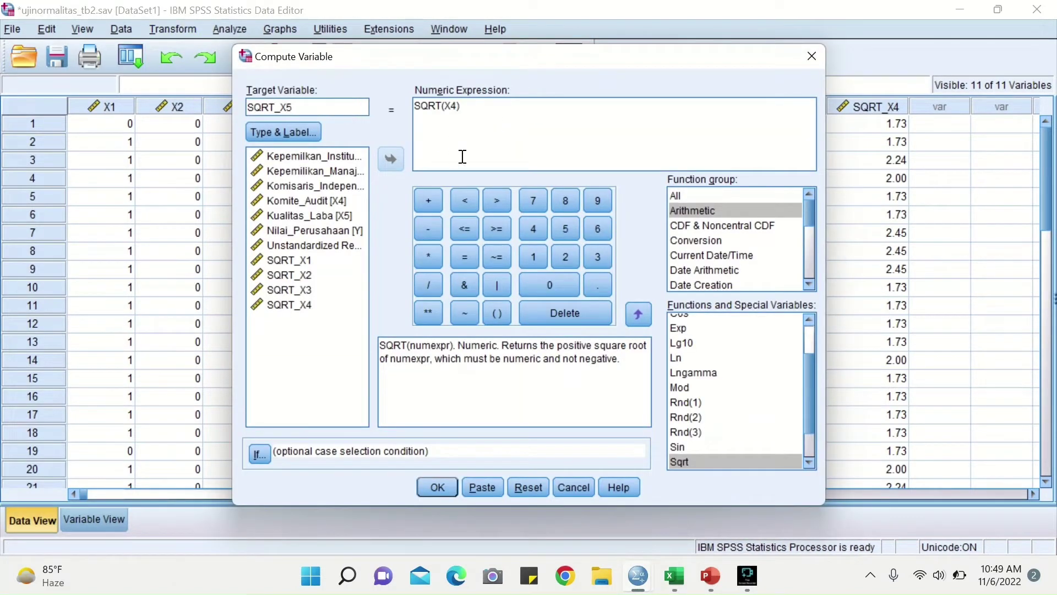
Change the numeric expression to SQRT(X5) using the Kualitas_Laba variable and run the computation.
left_click(457, 106)
key("BackSpace")
key("BackSpace")
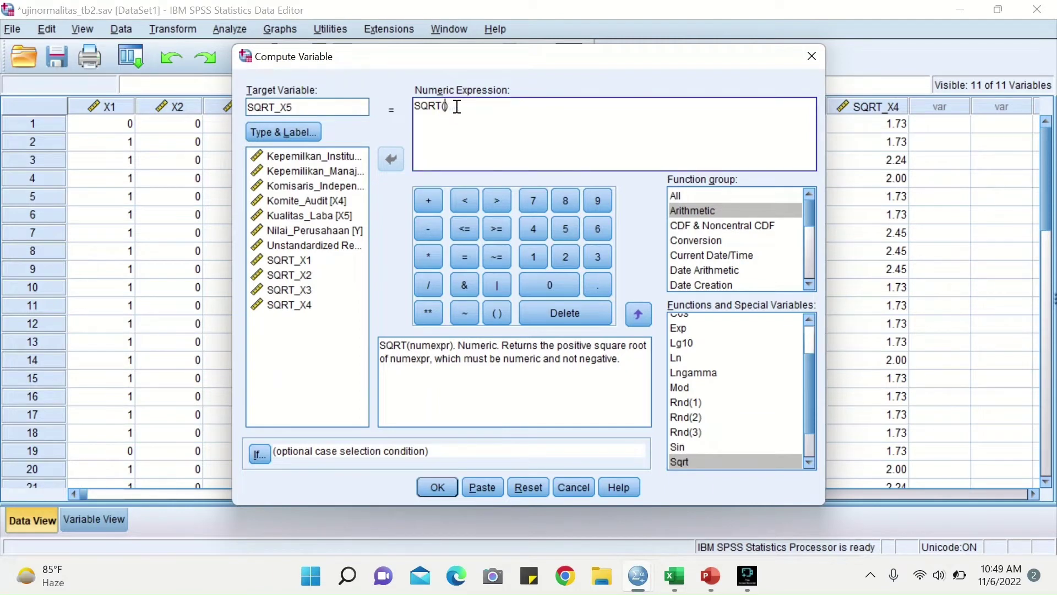
left_click(335, 215)
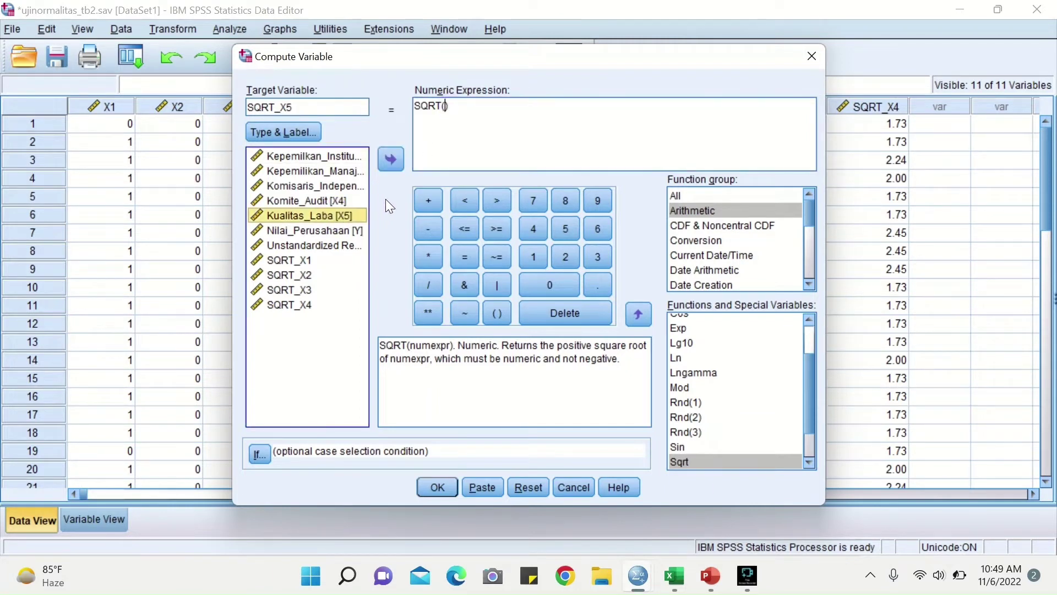
left_click(391, 159)
left_click(441, 484)
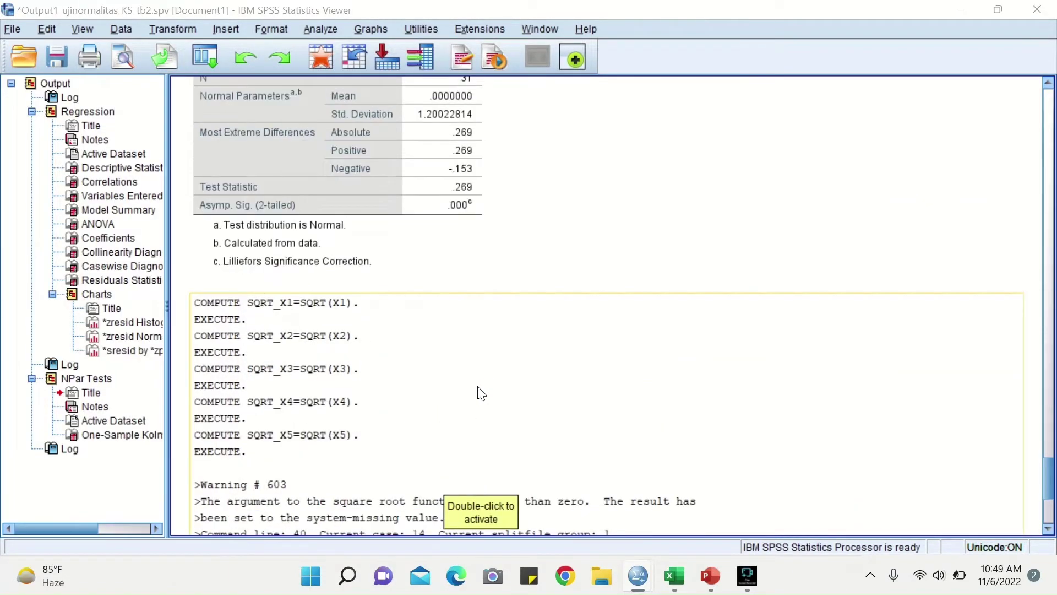
Return to the Data Editor and start a new variable computation with SQRT_Y as the target variable.
mouse_move(639, 576)
left_click(727, 523)
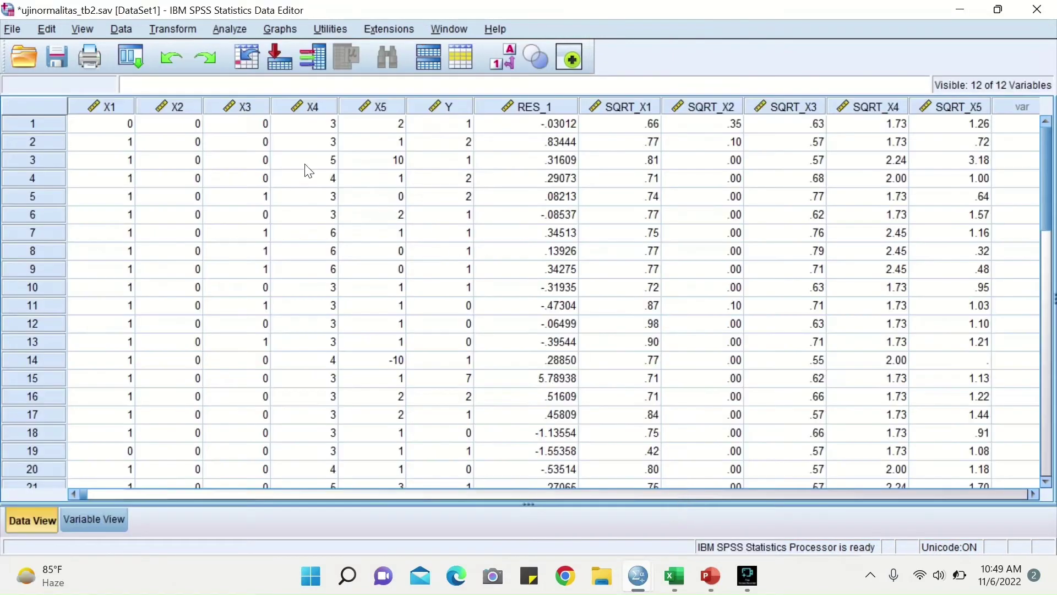
left_click(174, 28)
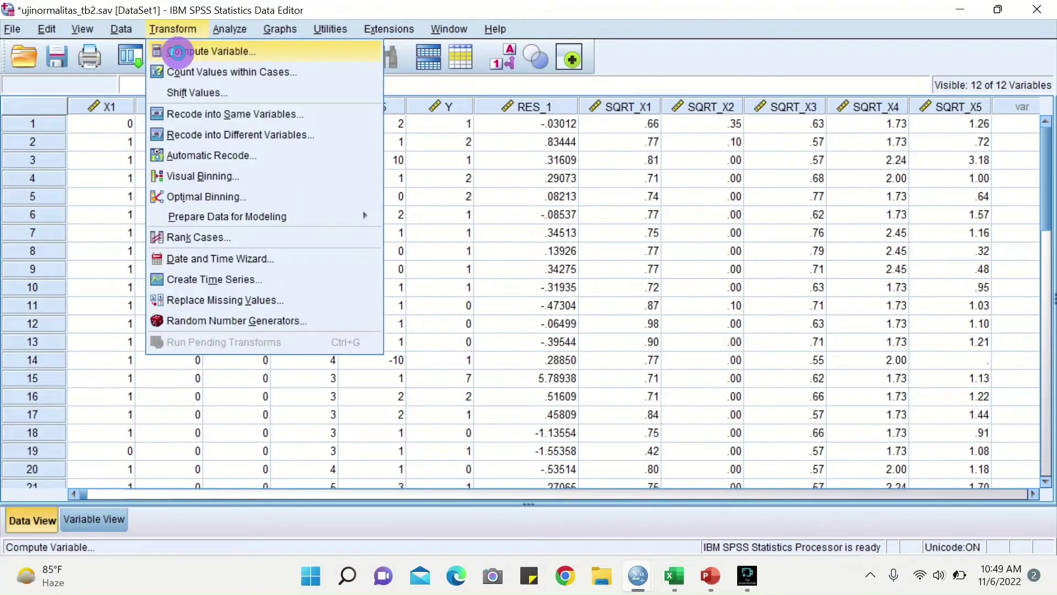
left_click(177, 53)
left_click(322, 102)
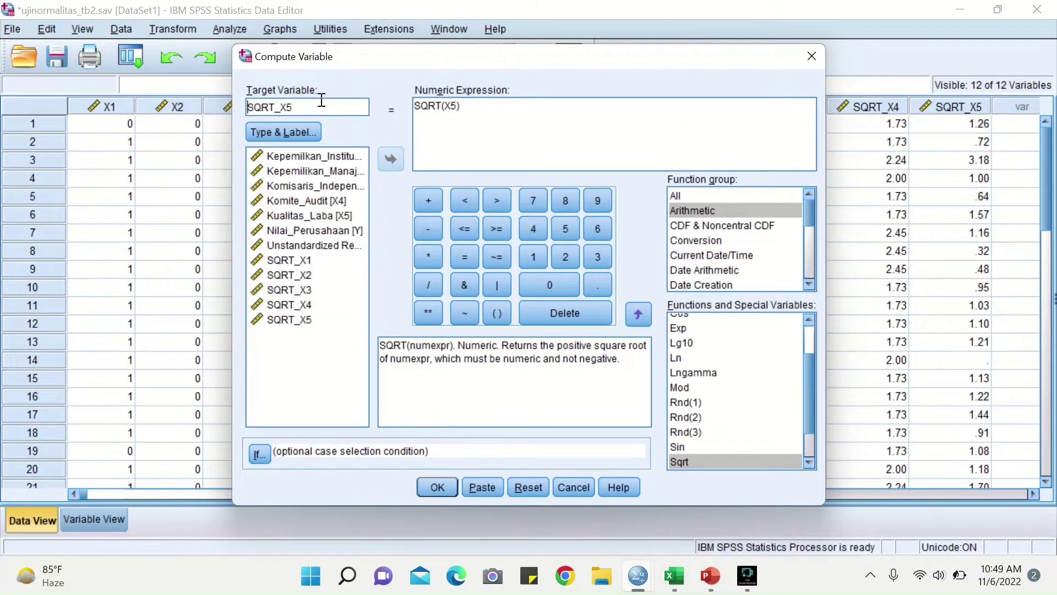
left_click(328, 106)
key("BackSpace")
key("BackSpace")
type("Y")
Change the numeric expression to SQRT(Y) using the Nilai_Perusahaan variable and run the computation.
double_click(459, 109)
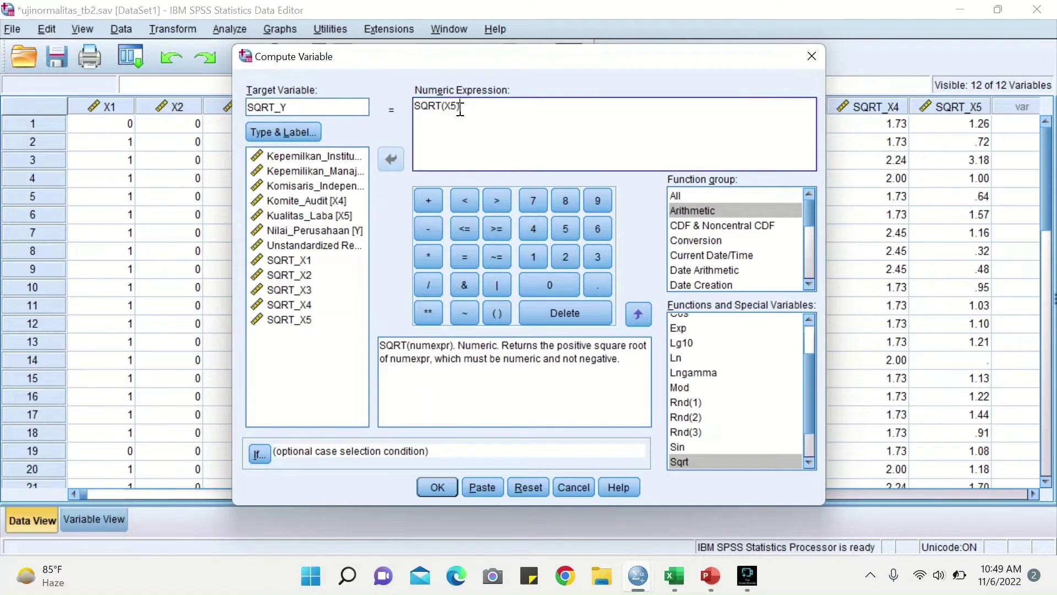
key("BackSpace")
left_click(319, 232)
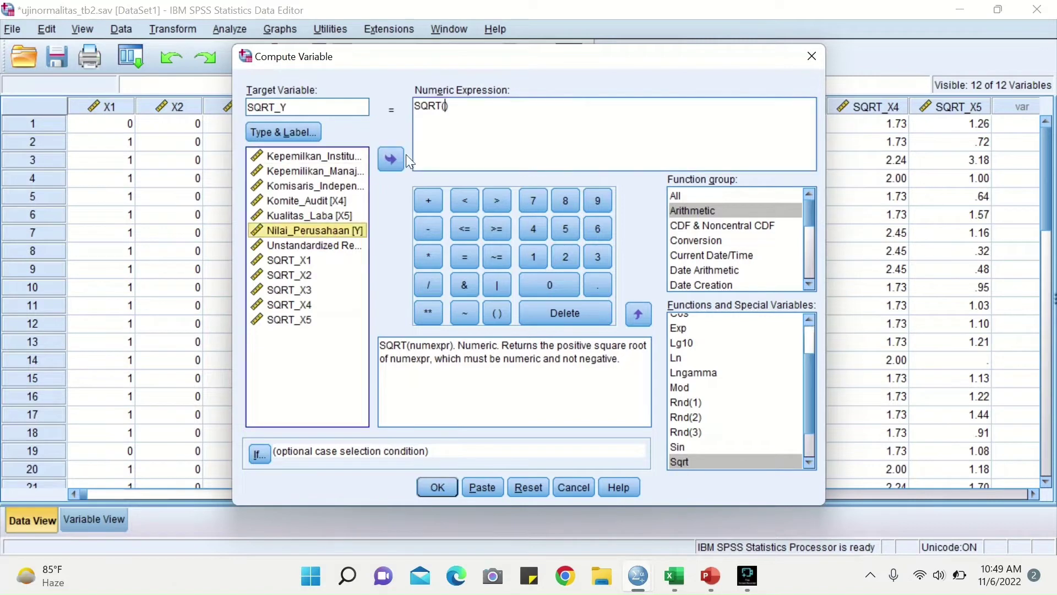
left_click(388, 163)
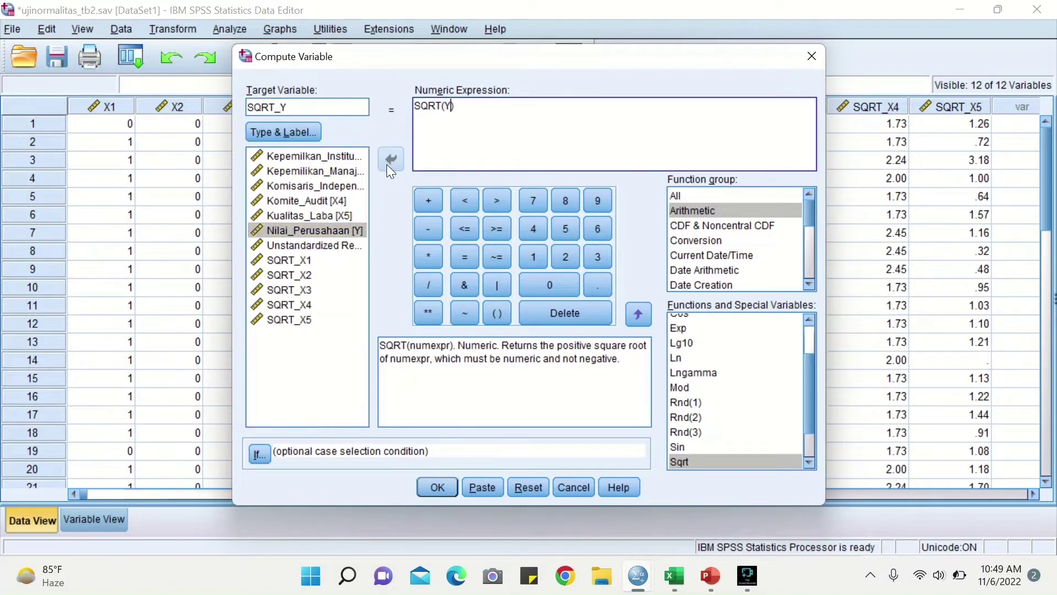
left_click(437, 487)
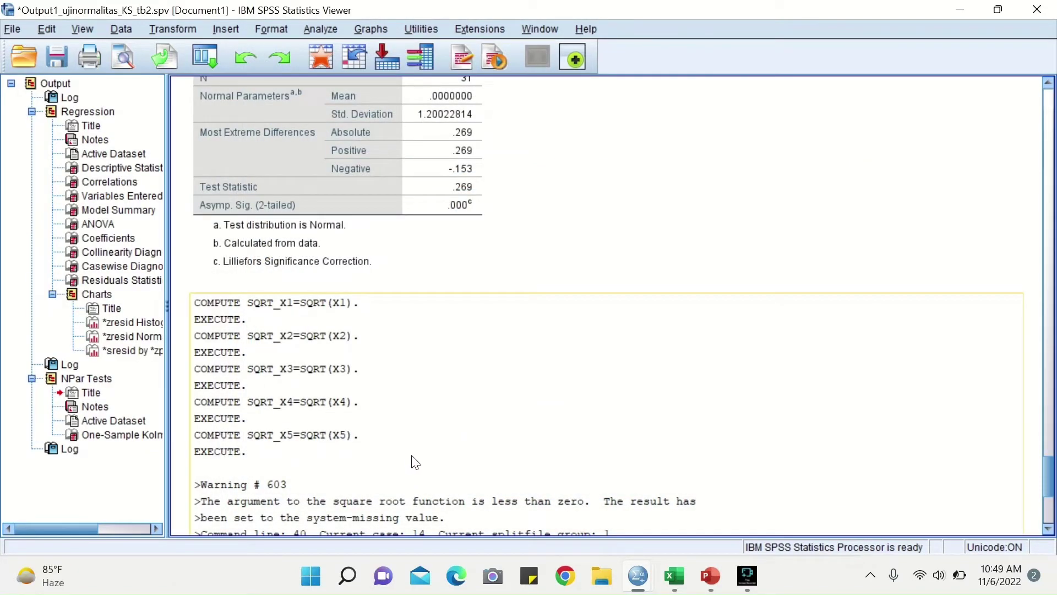
Examine the output log for the square root computations and the warnings about the affected cases.
scroll(401, 455, "down", 3)
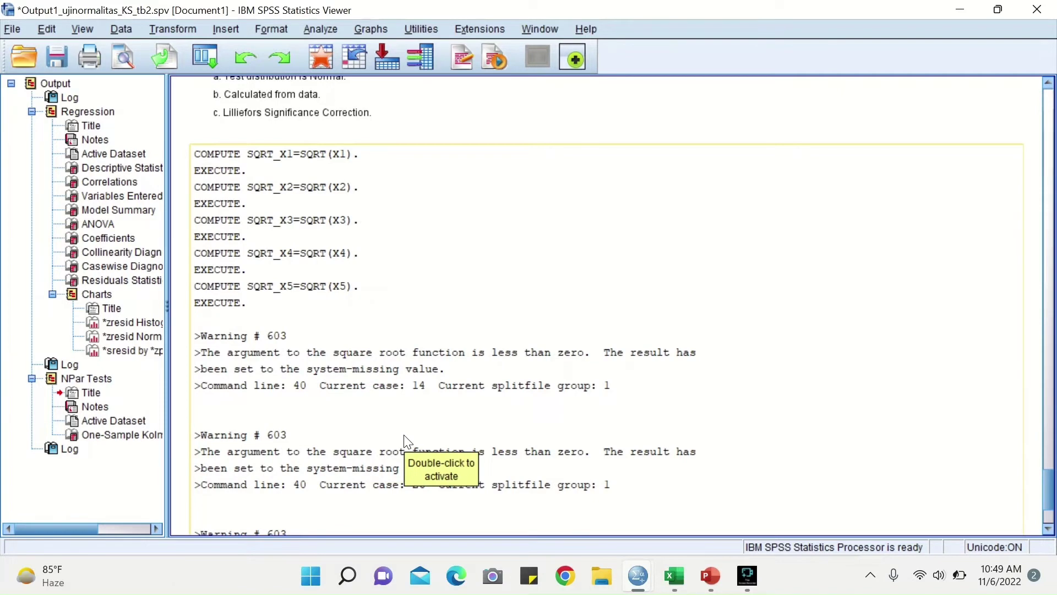
scroll(405, 441, "down", 3)
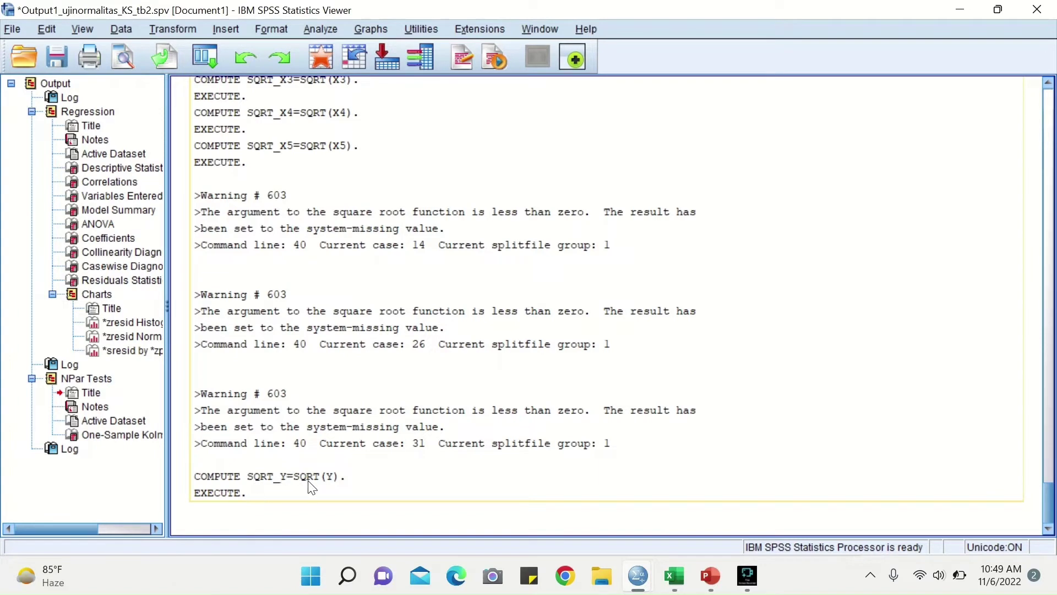
scroll(475, 467, "up", 6)
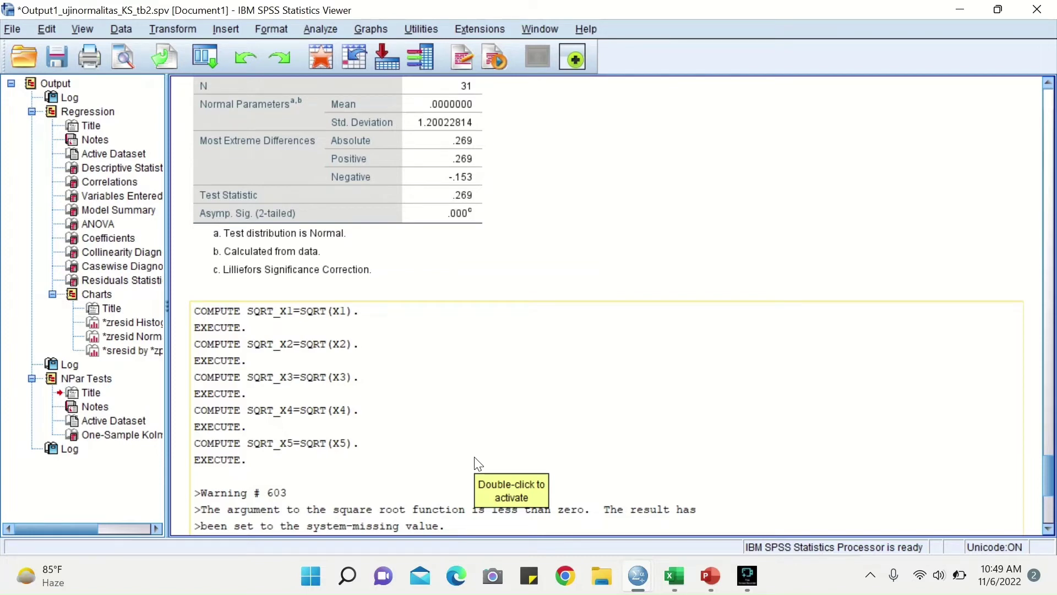
scroll(478, 464, "down", 3)
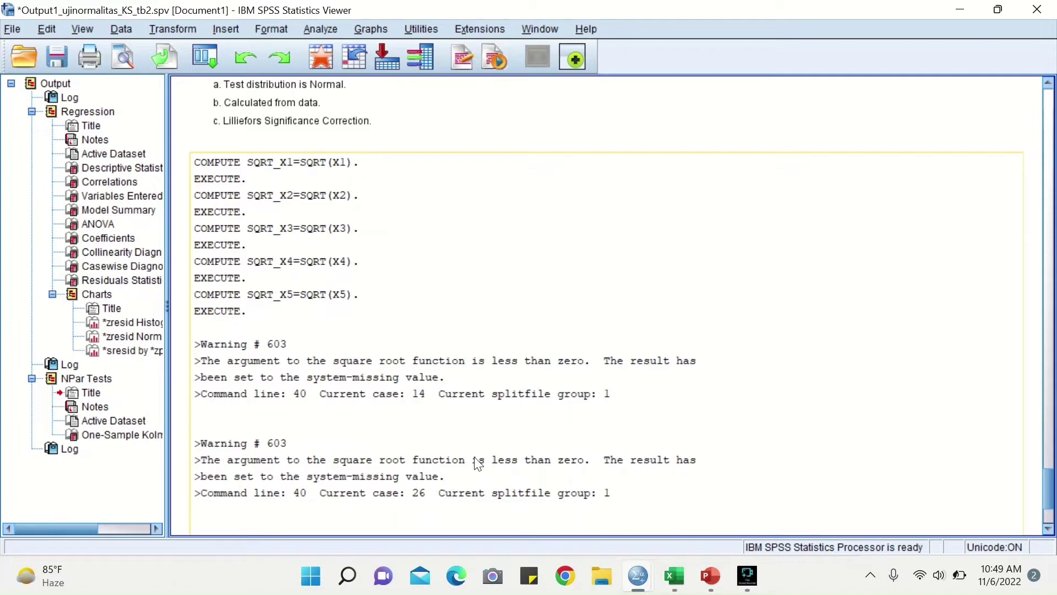
scroll(405, 341, "down", 3)
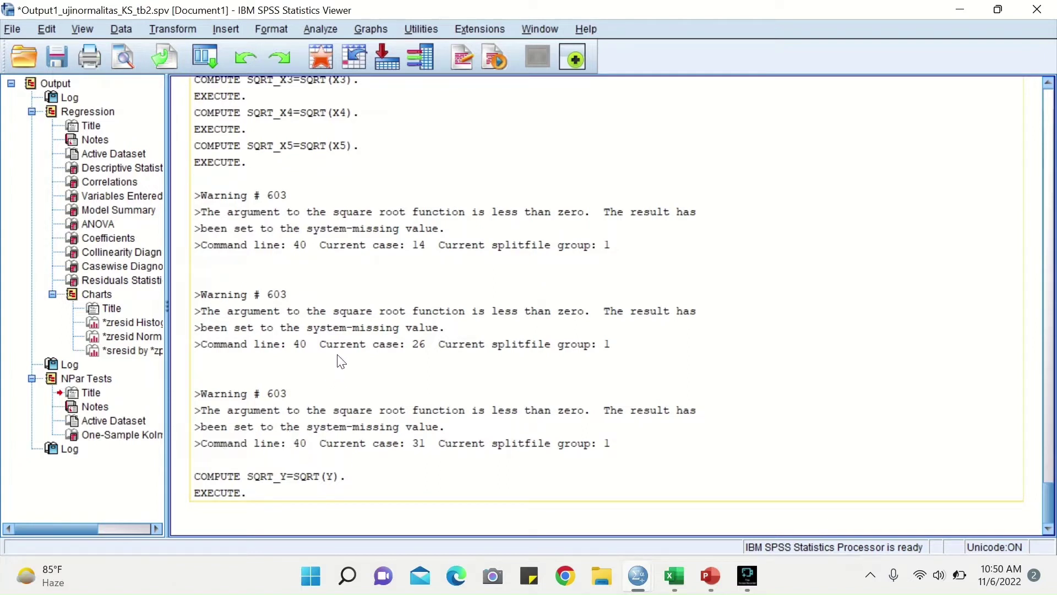
left_click(762, 275)
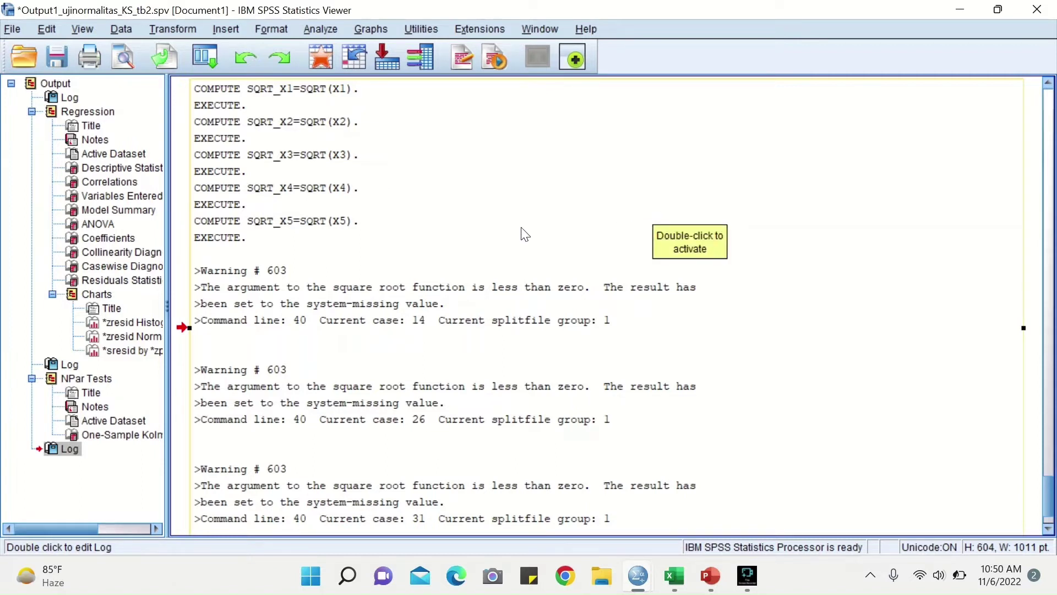
scroll(516, 389, "down", 2)
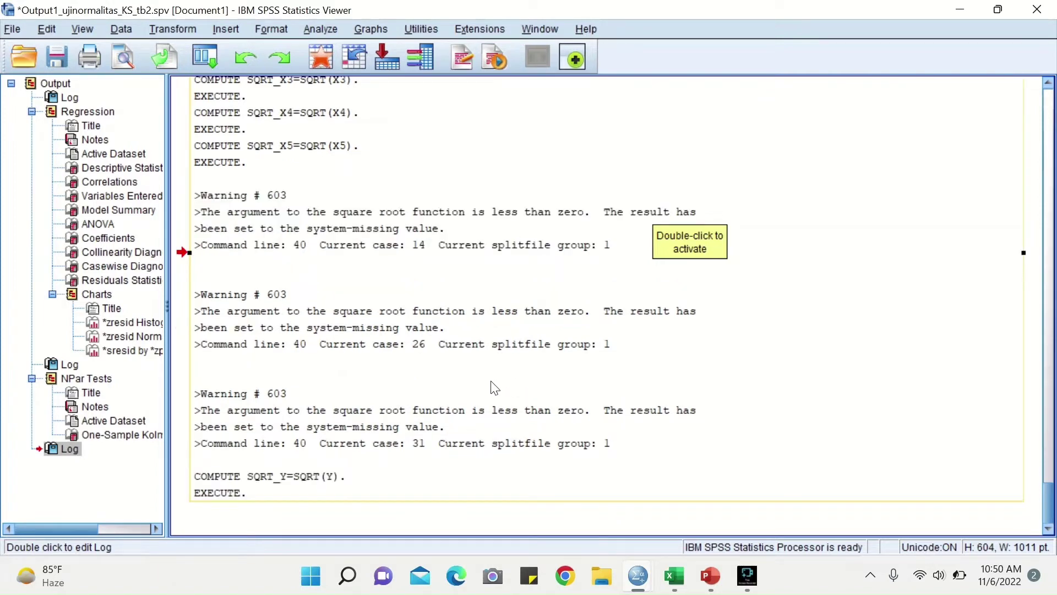
Return to the Data Editor, open a linear regression analysis and reset its previous settings.
mouse_move(683, 573)
mouse_move(642, 578)
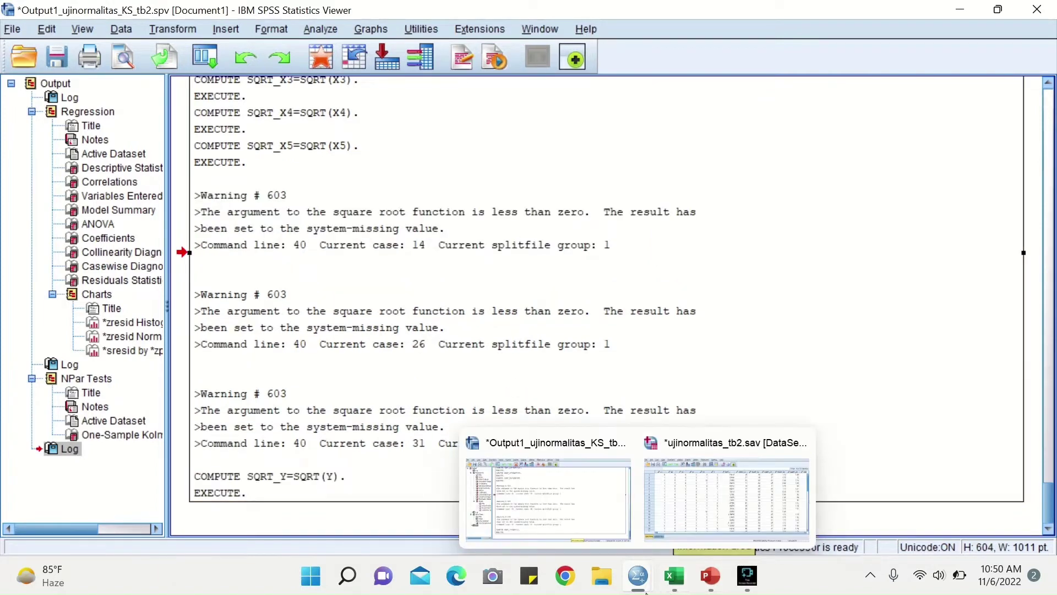
mouse_move(686, 531)
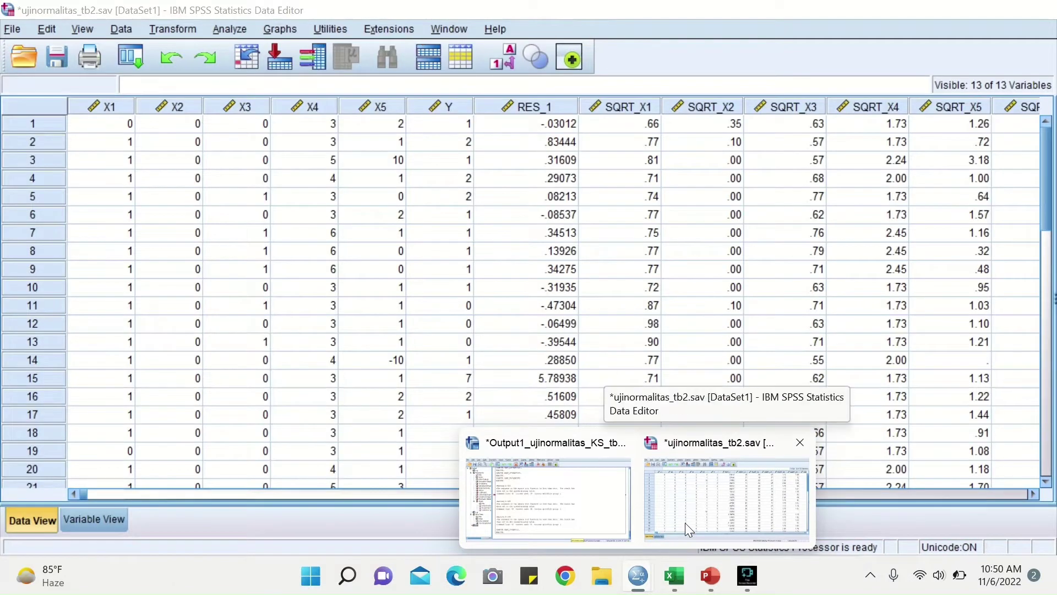
left_click(686, 524)
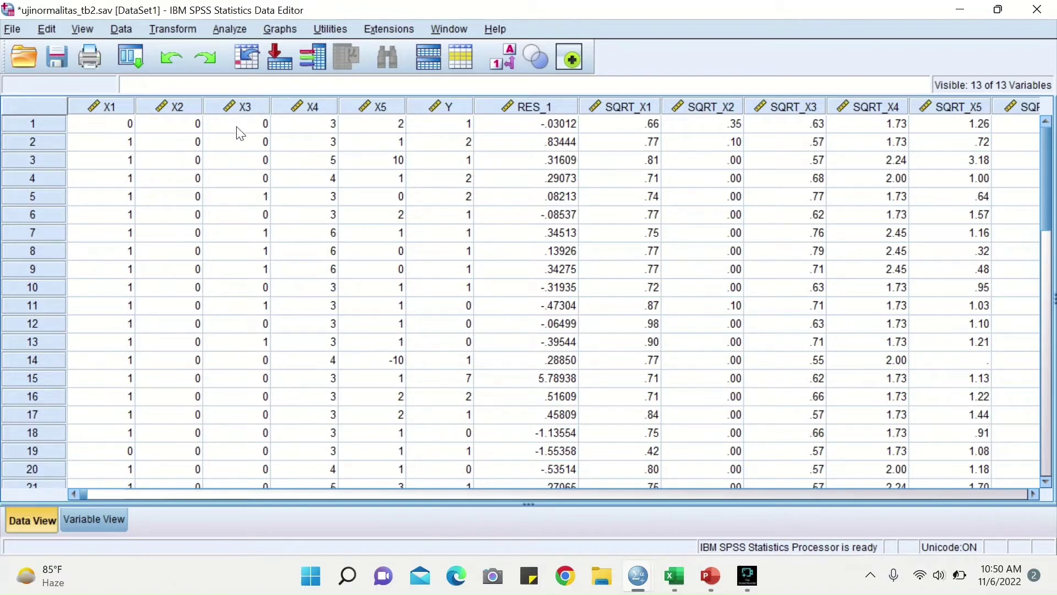
left_click(221, 32)
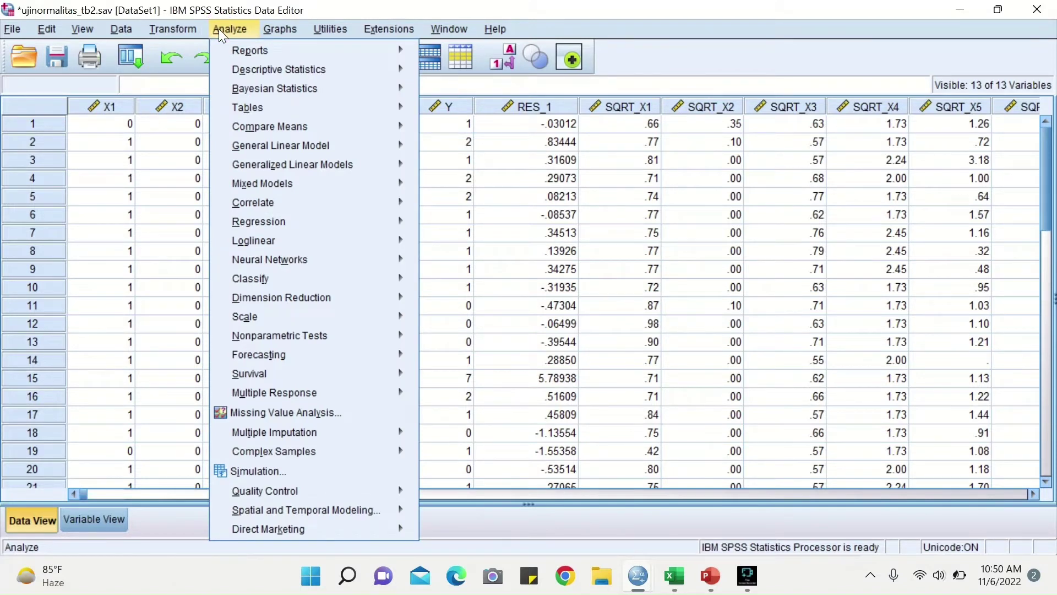
mouse_move(303, 221)
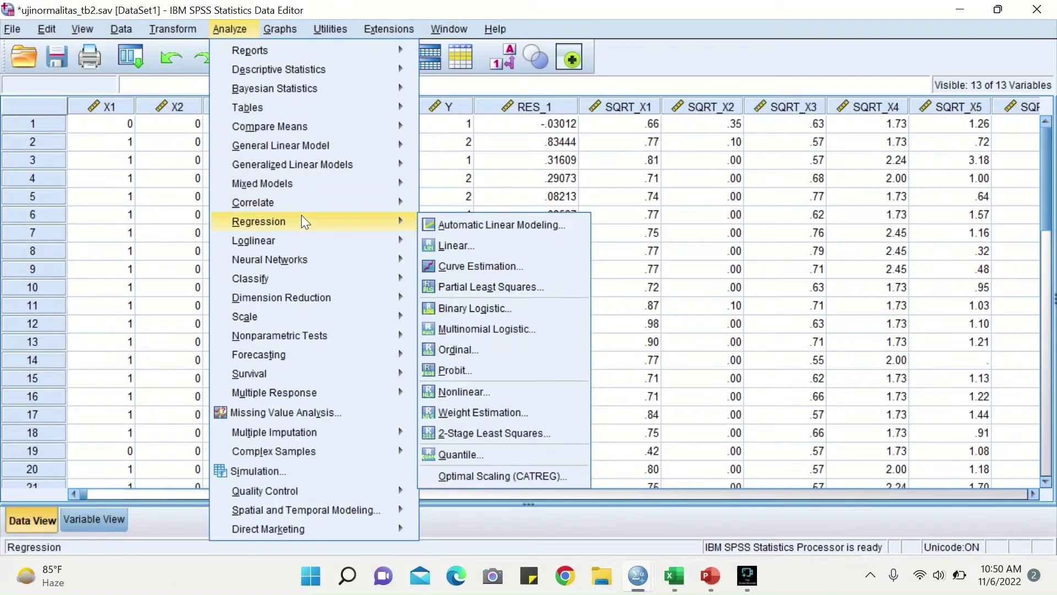
left_click(449, 248)
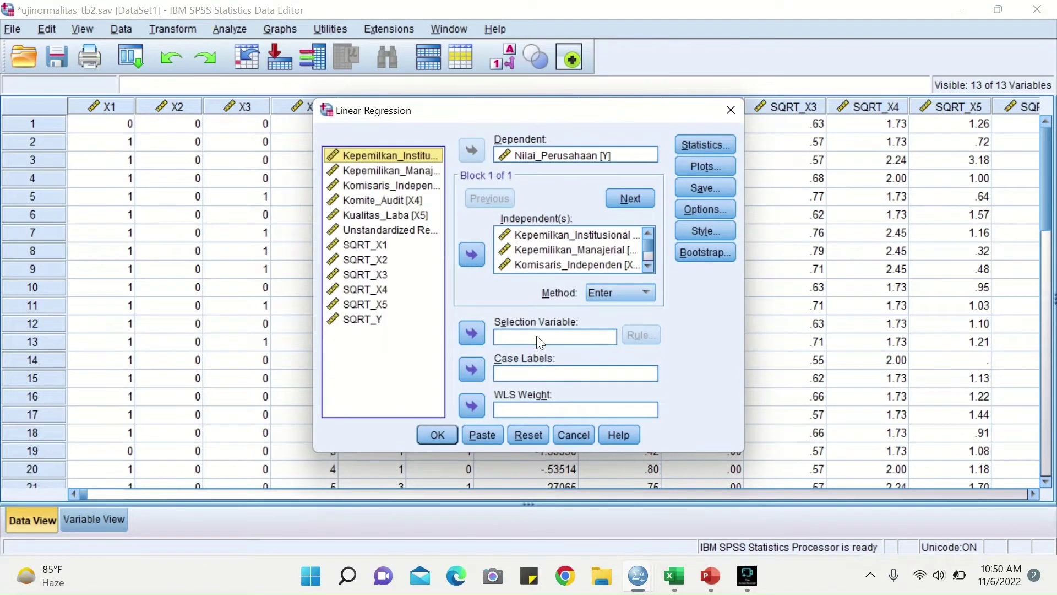
left_click(527, 435)
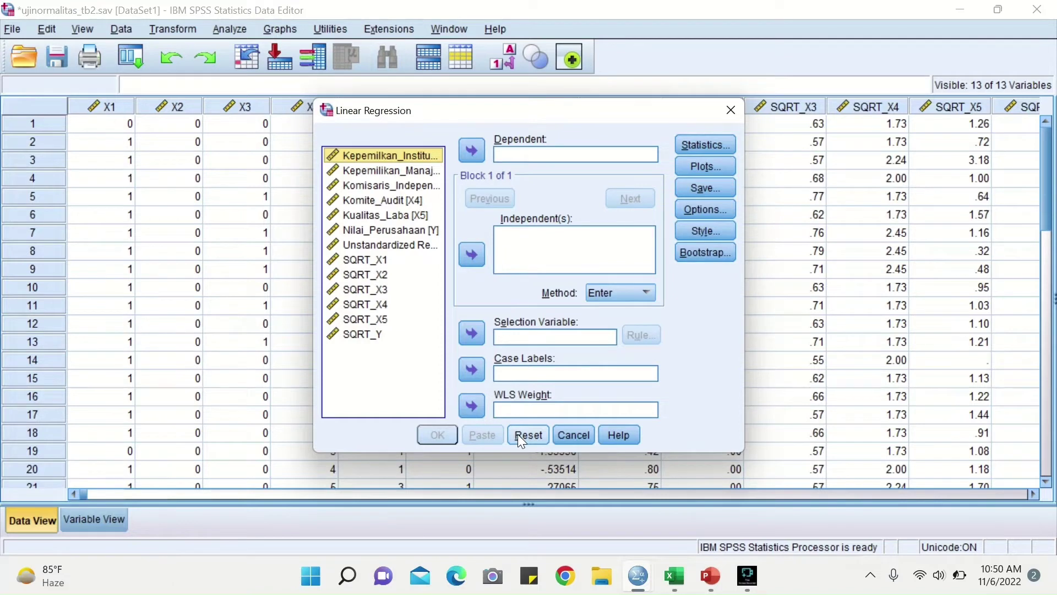
Assign SQRT_Y as the dependent variable and SQRT_X1 through SQRT_X5 as the independent variables of the regression.
left_click(378, 335)
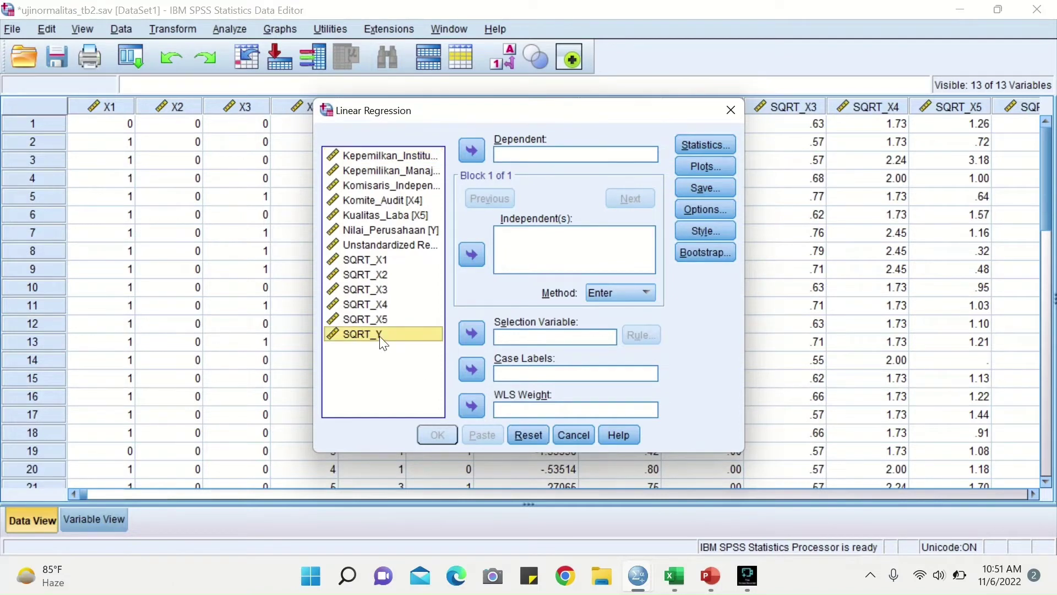
left_click(473, 149)
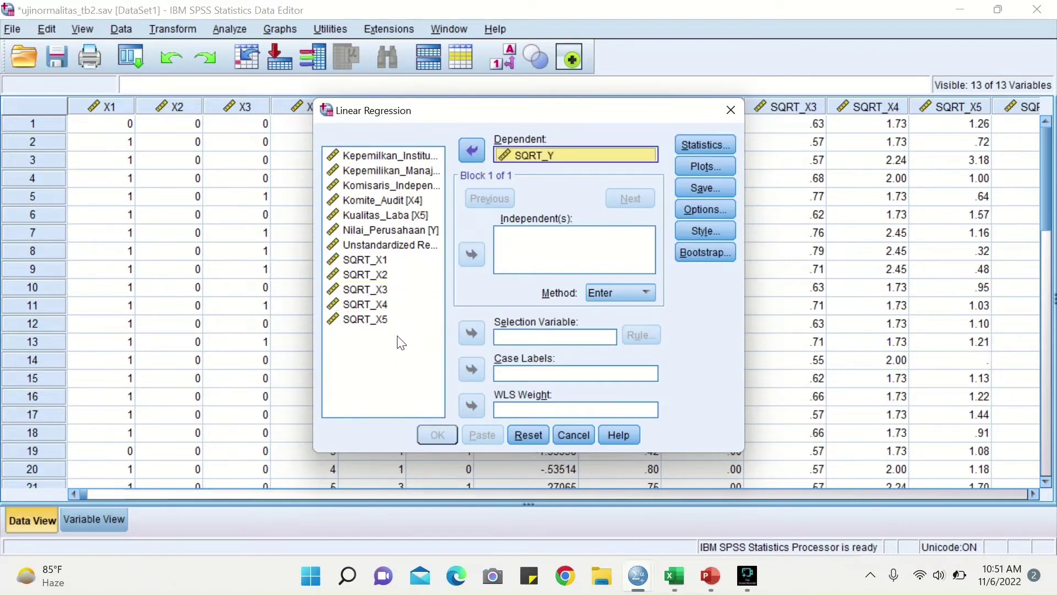
left_click(393, 261)
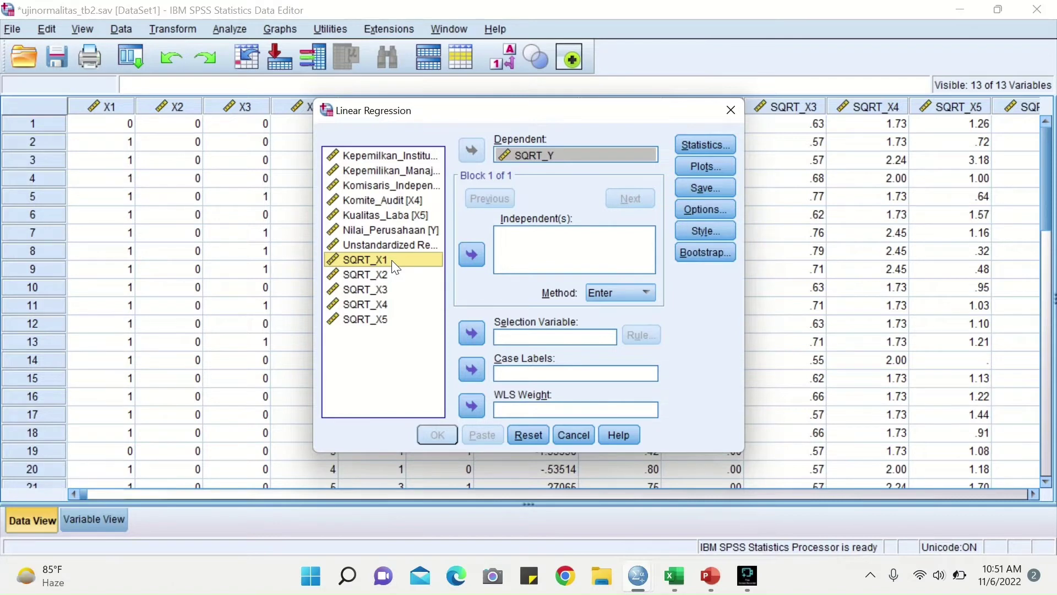
key("shift+Down")
key("shift+Down")
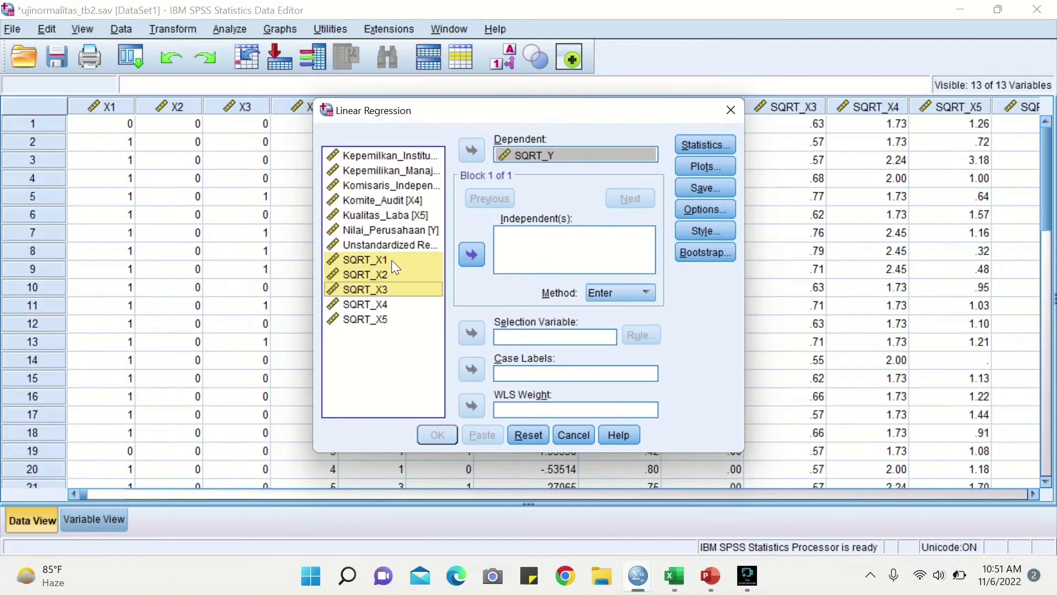
key("shift+Down")
key("shift+Down")
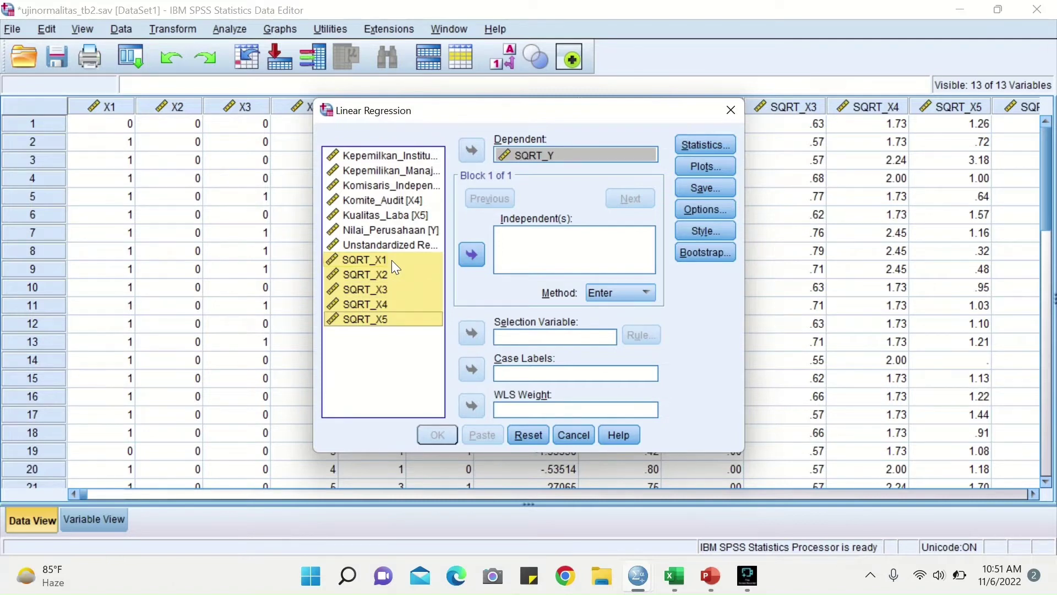
left_click(473, 254)
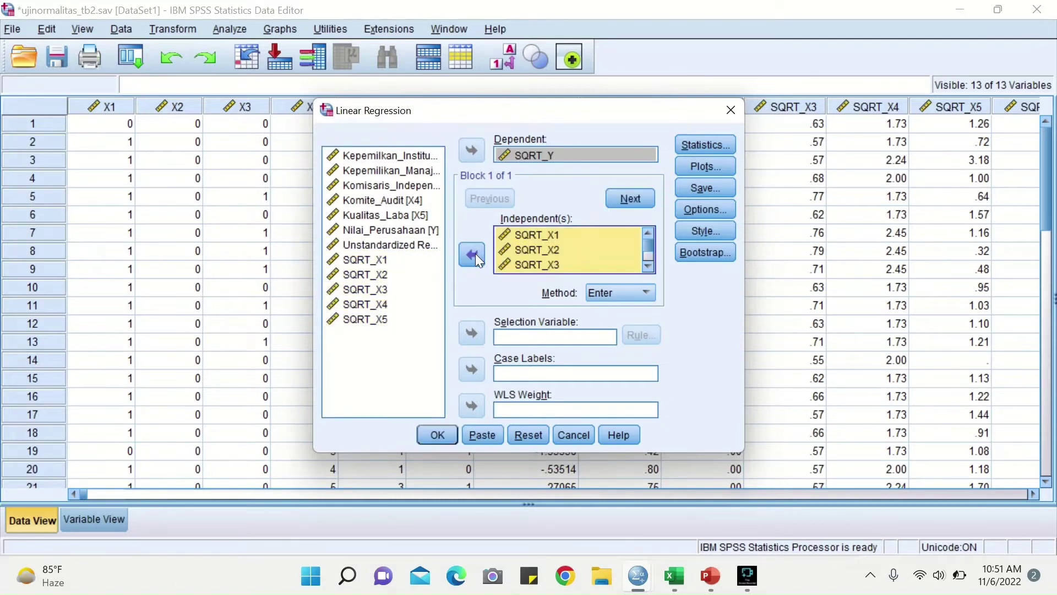
scroll(533, 255, "down", 1)
scroll(531, 255, "up", 1)
scroll(567, 263, "down", 1)
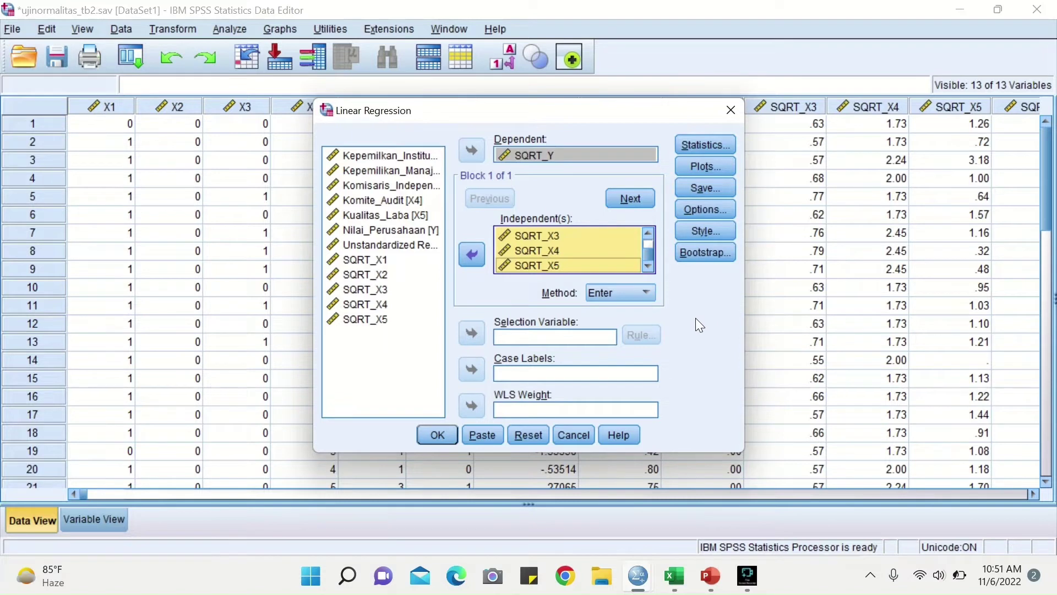
Set the regression to save unstandardized residuals and run it.
left_click(724, 189)
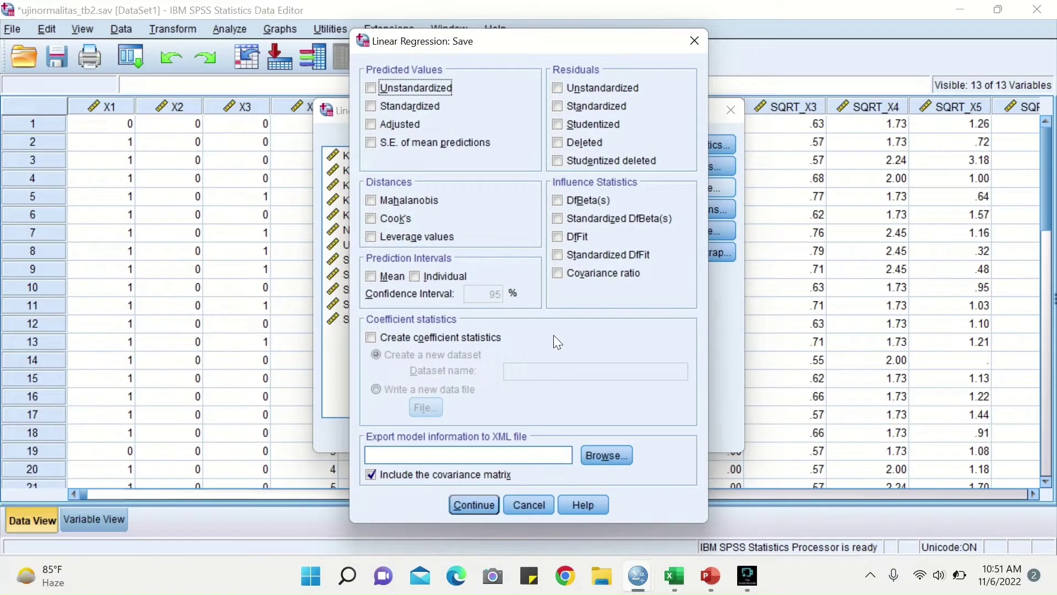
left_click(573, 94)
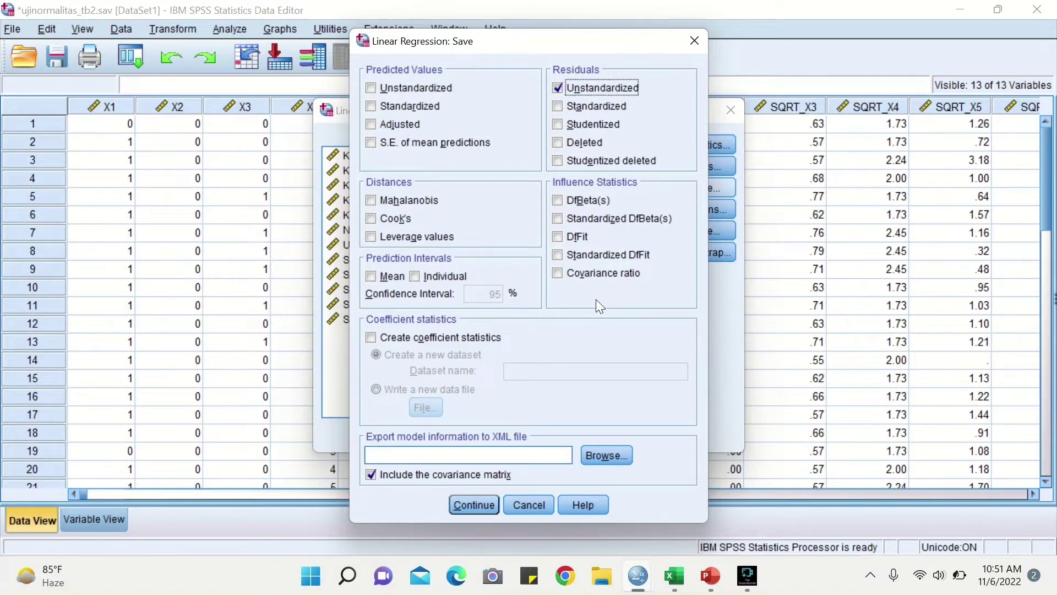
left_click(475, 505)
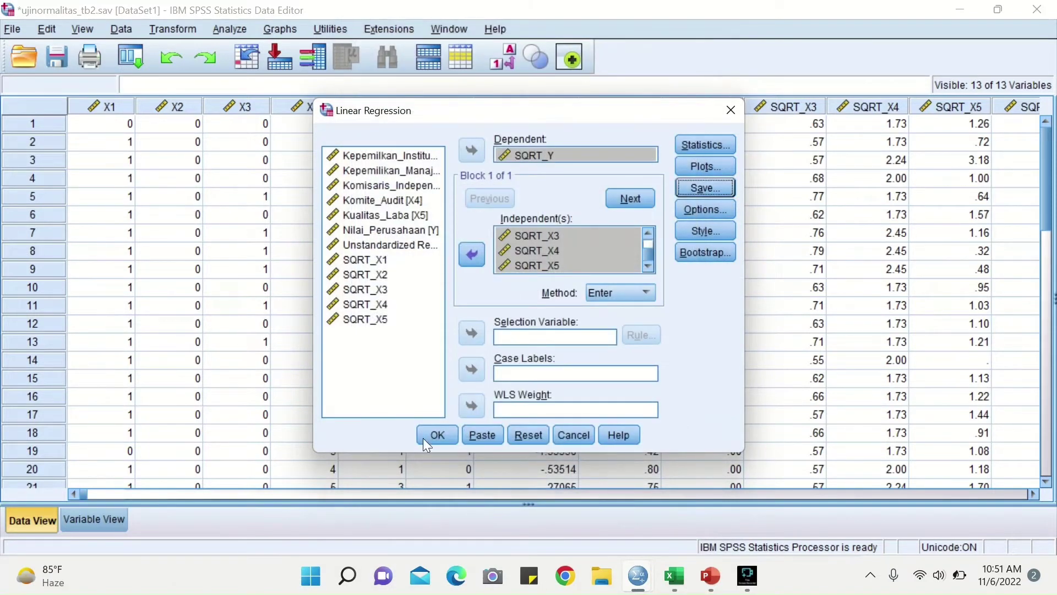
left_click(438, 435)
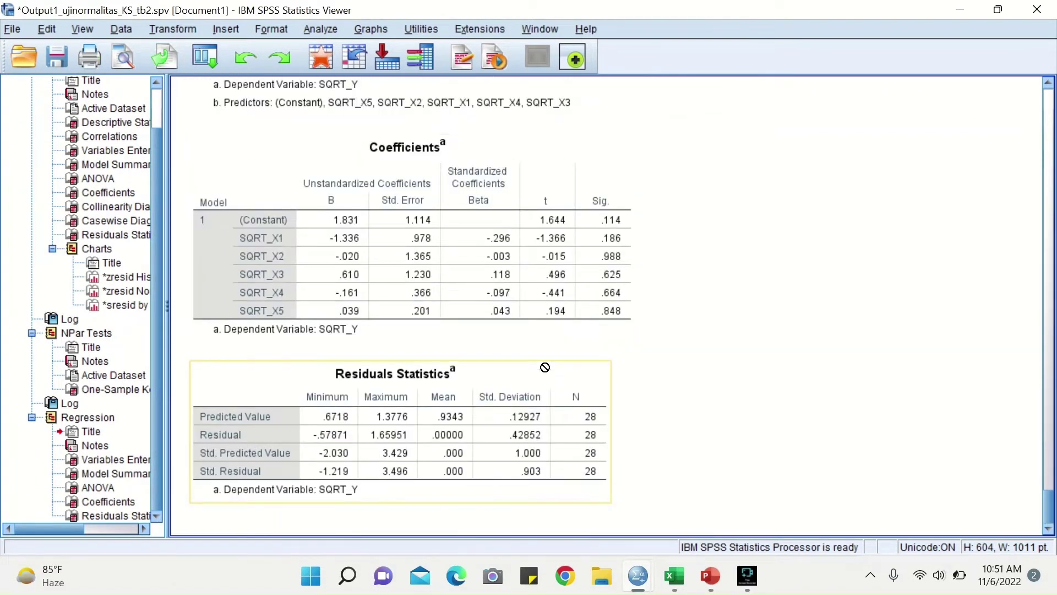
Review the new regression output, from the command syntax and entered variables to the coefficients and residuals statistics.
scroll(545, 367, "up", 10)
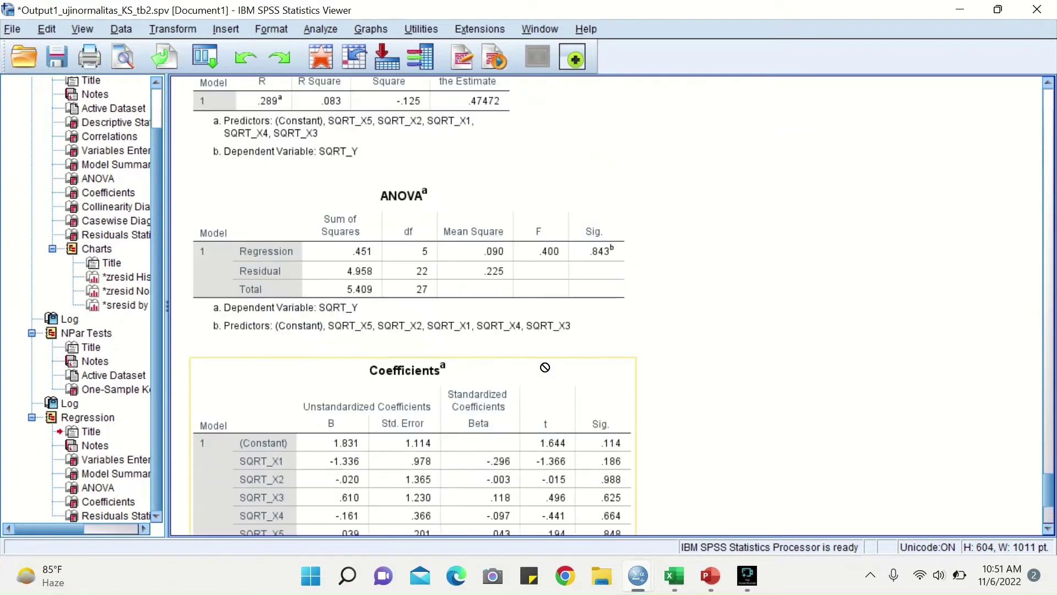
scroll(546, 368, "up", 6)
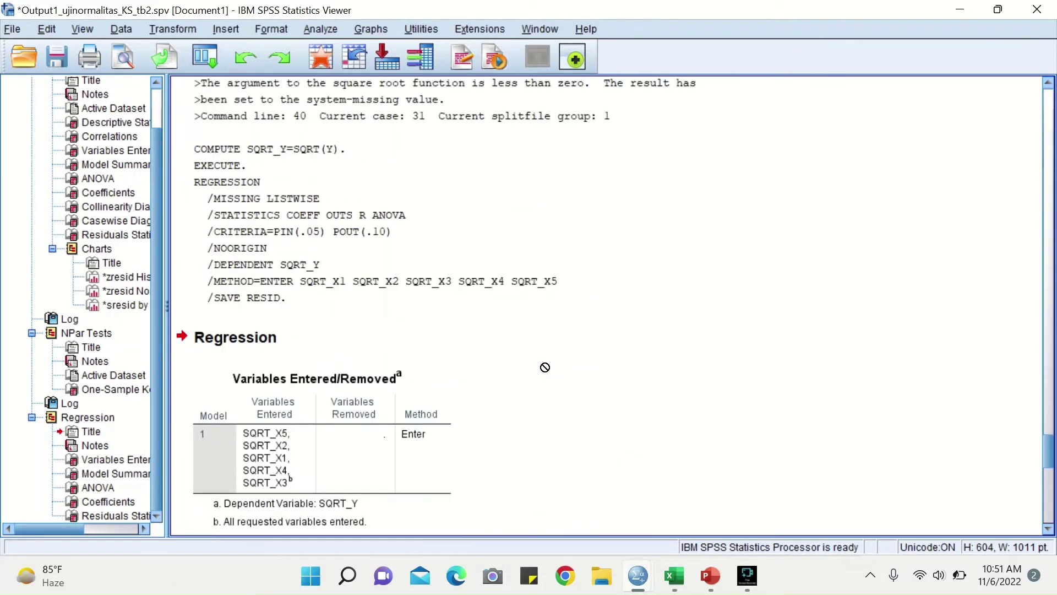
scroll(545, 367, "down", 15)
scroll(545, 367, "down", 3)
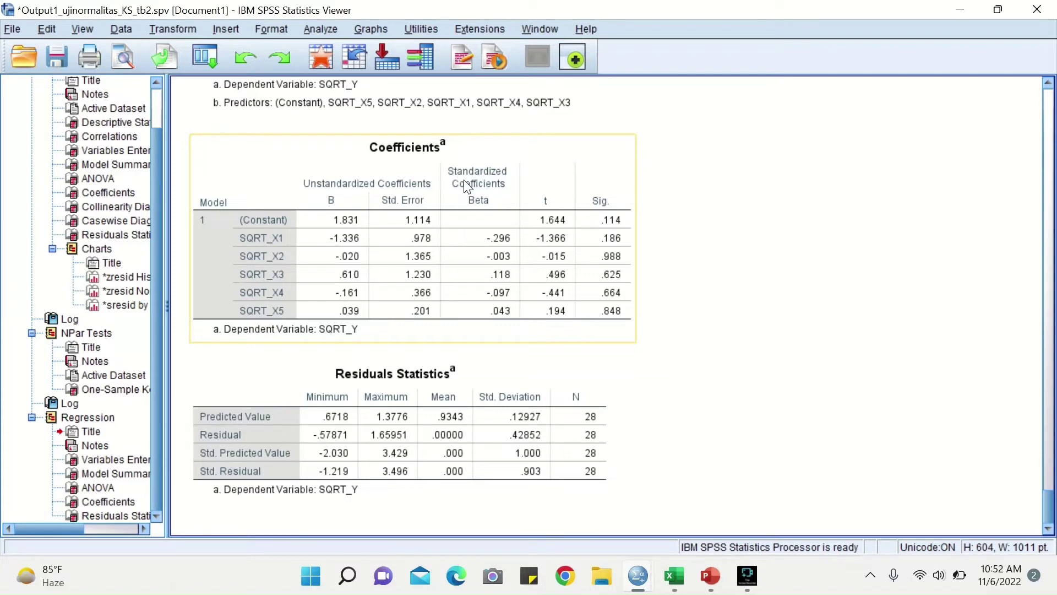
Save the output document containing the regression results for the square-root transformed variables.
left_click_drag(464, 180, 9, 105)
scroll(755, 321, "up", 4)
scroll(755, 321, "down", 4)
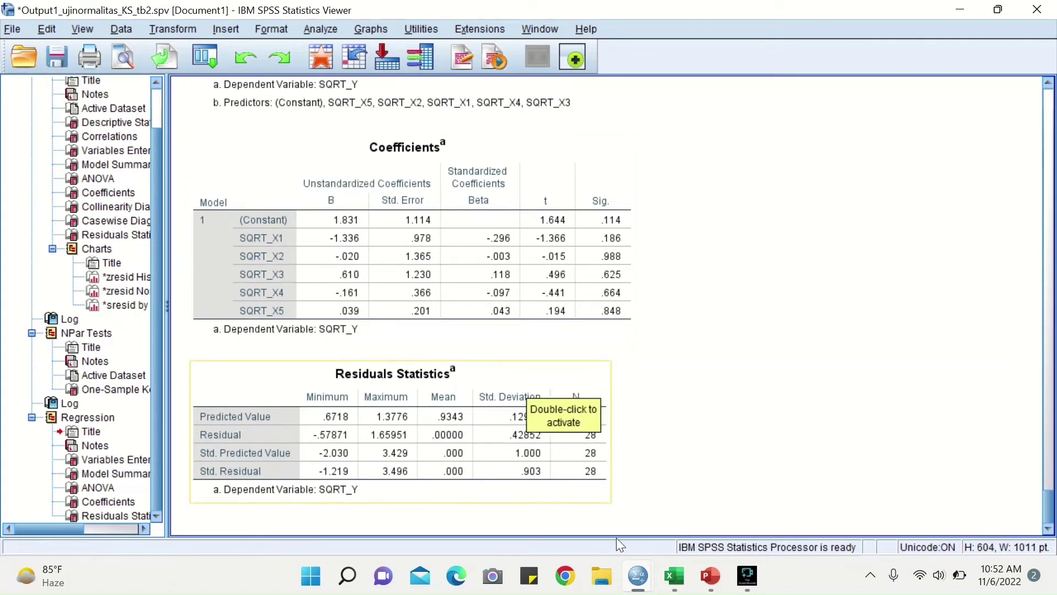
left_click(53, 44)
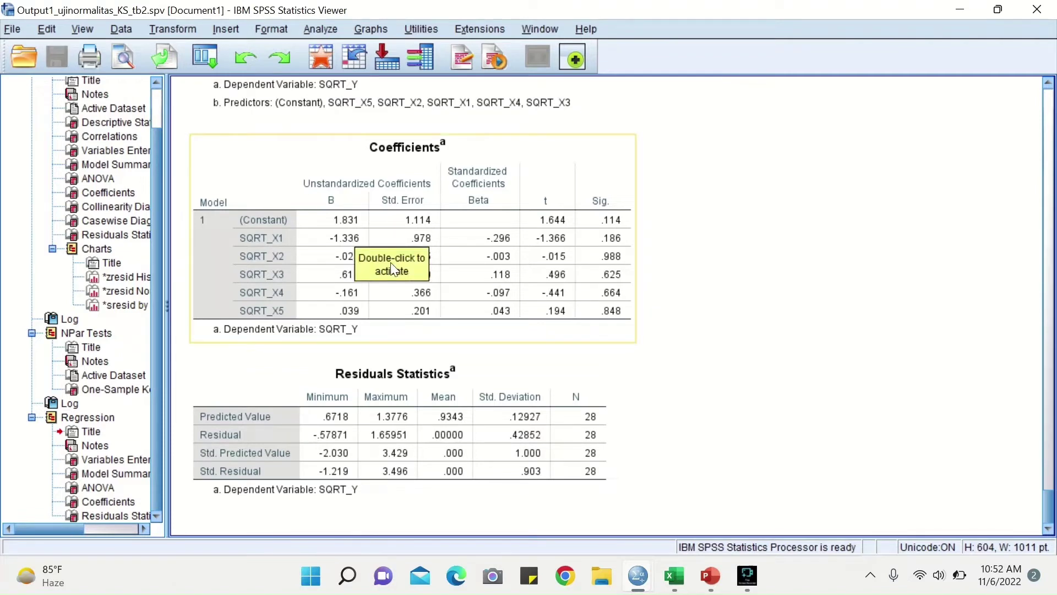
left_click(59, 57)
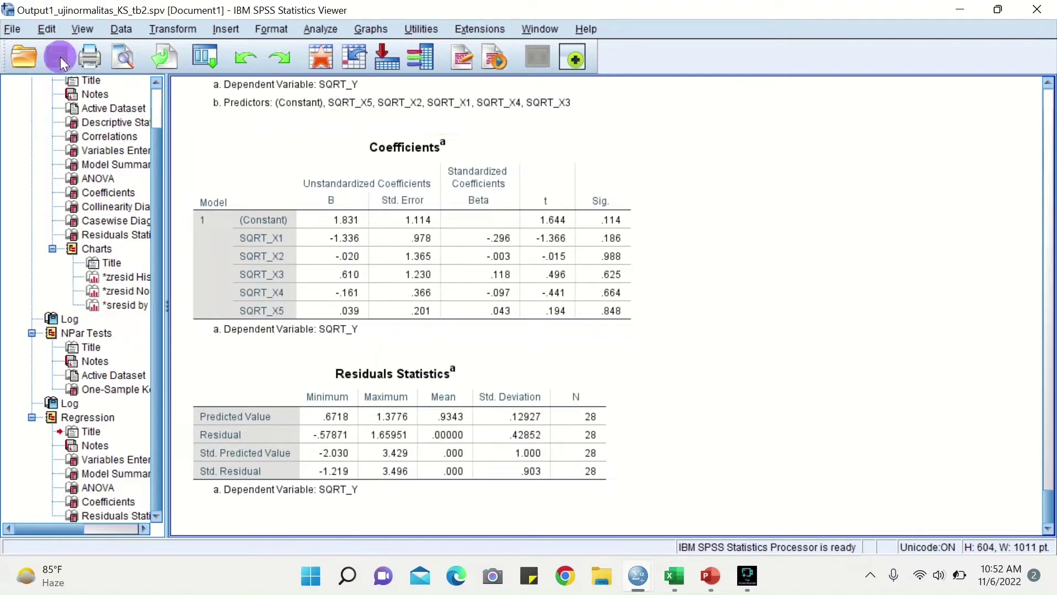
Return to the Data Editor and open the legacy nonparametric one-sample Kolmogorov-Smirnov test.
mouse_move(653, 579)
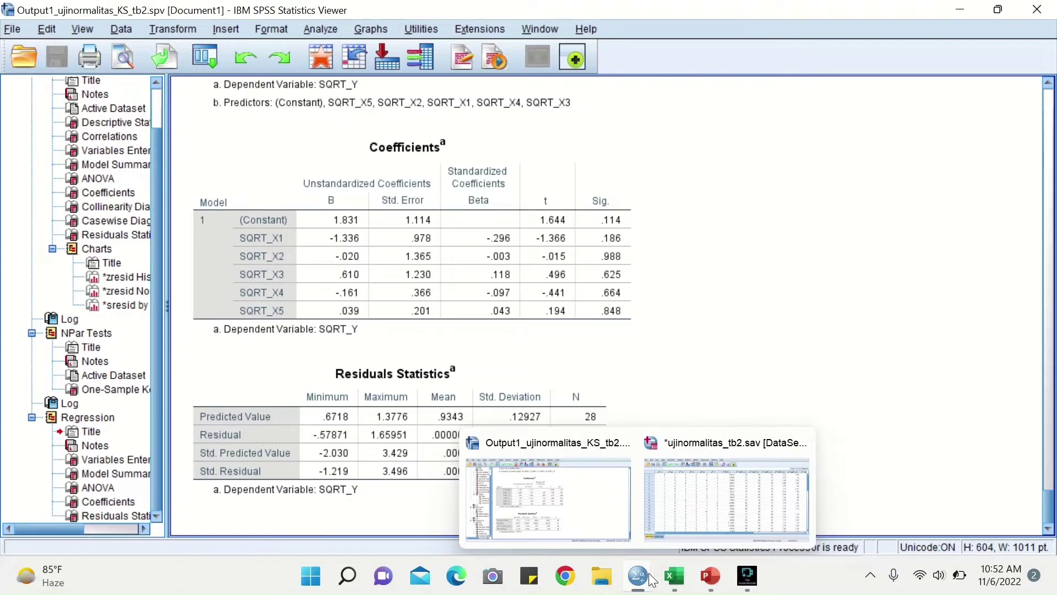
left_click(689, 504)
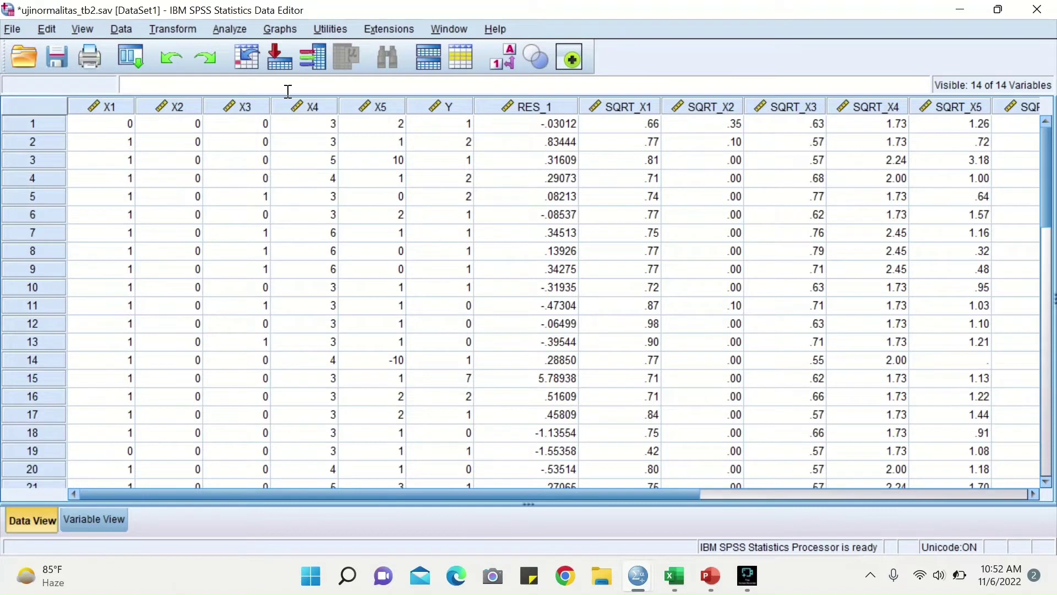
left_click(228, 30)
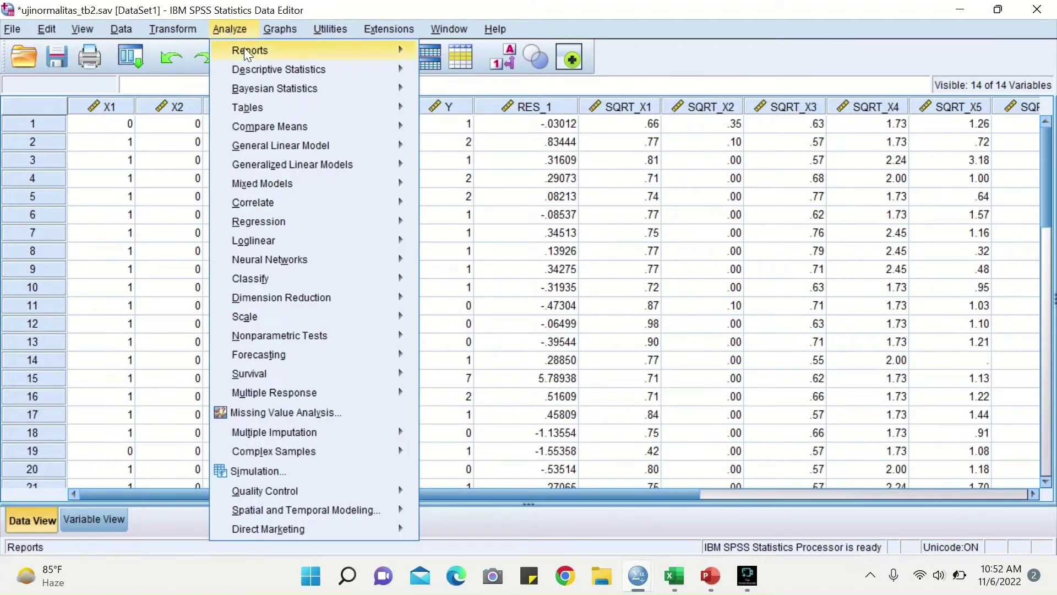
mouse_move(245, 48)
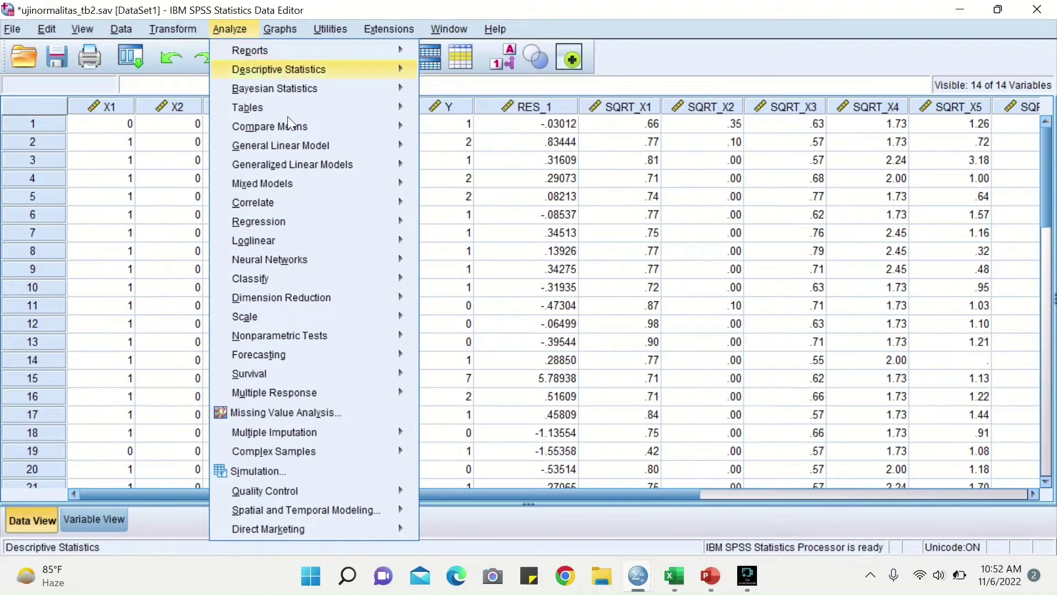
mouse_move(414, 334)
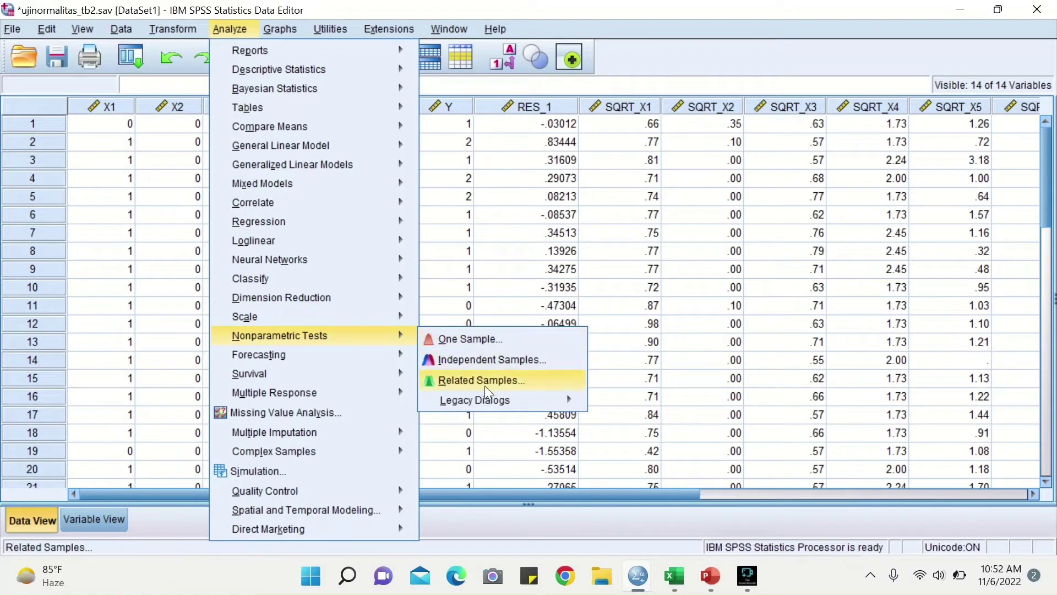
mouse_move(543, 399)
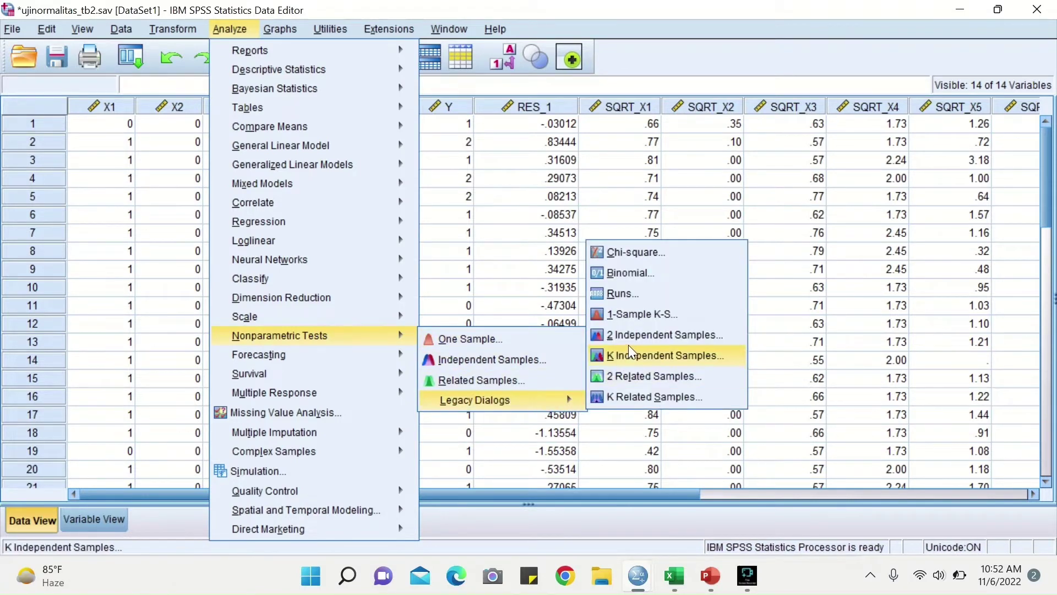
left_click(651, 315)
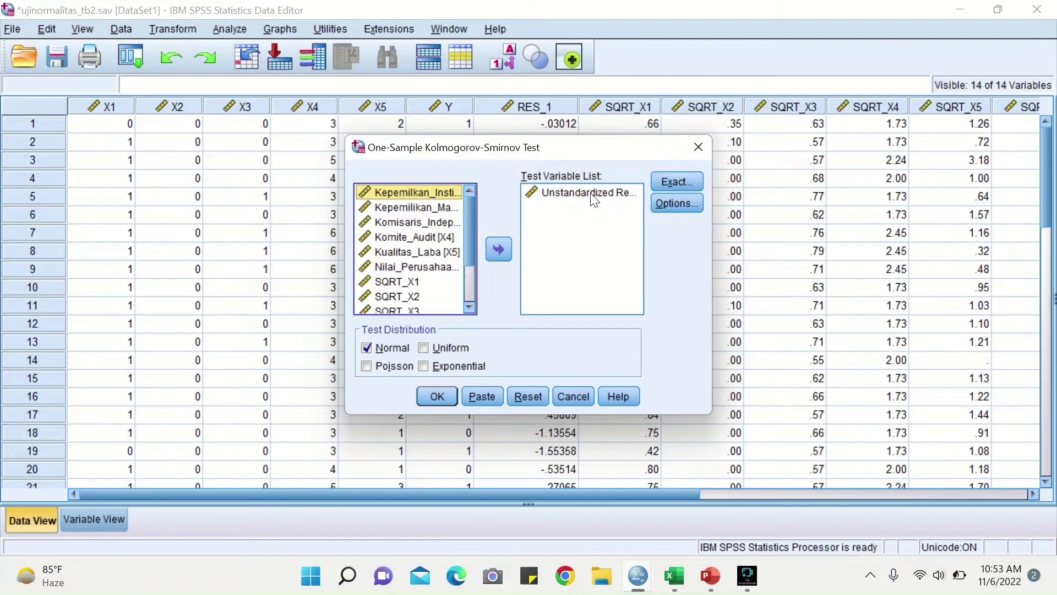
Reset the test settings, add Unstandardized Residual [RES_2] as the test variable and run the test against the normal distribution.
left_click(544, 392)
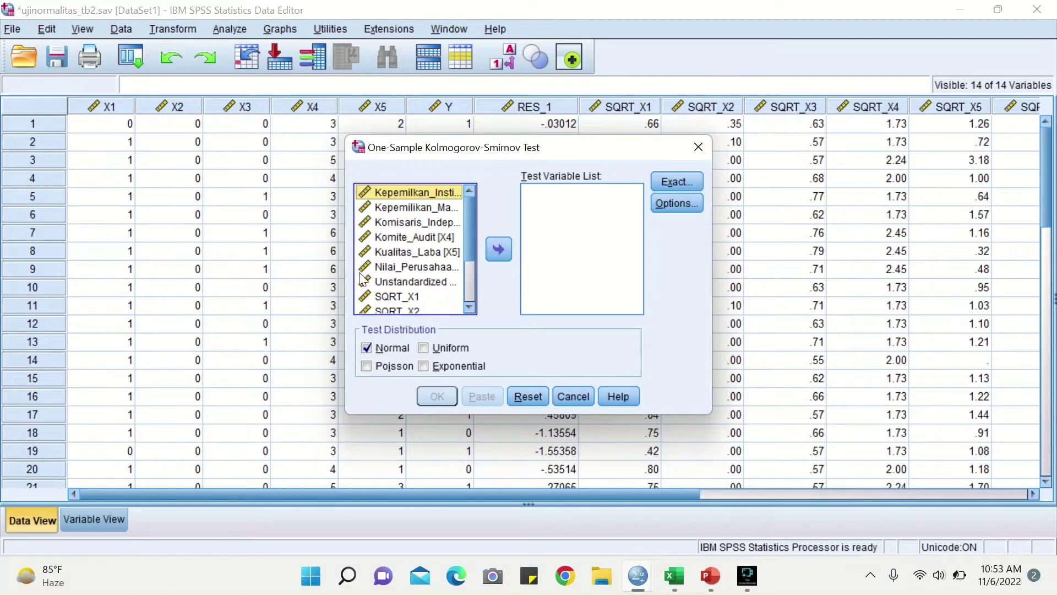
scroll(408, 304, "down", 2)
left_click(424, 307)
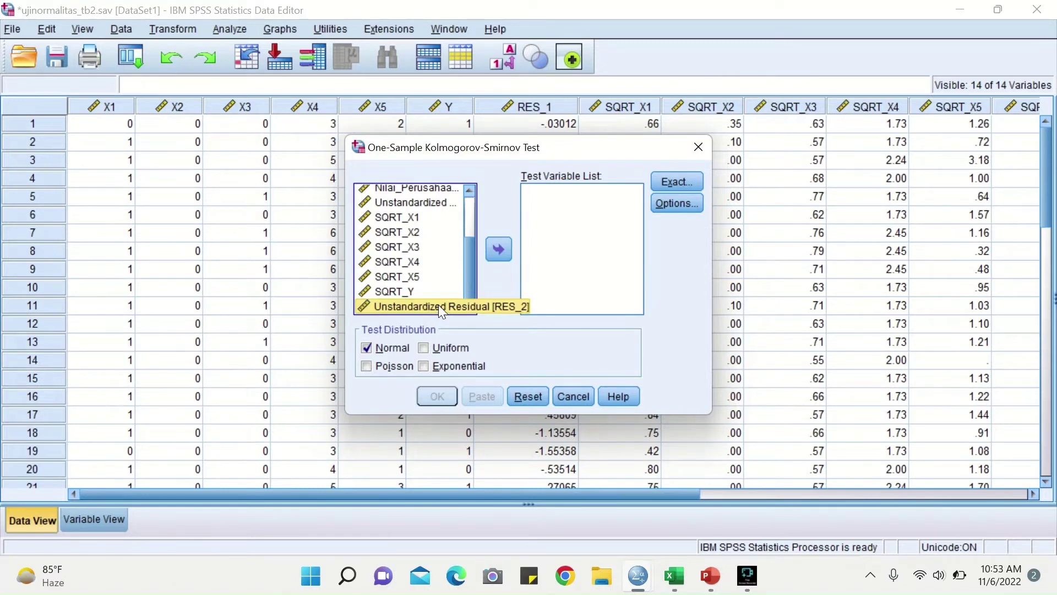
left_click(498, 248)
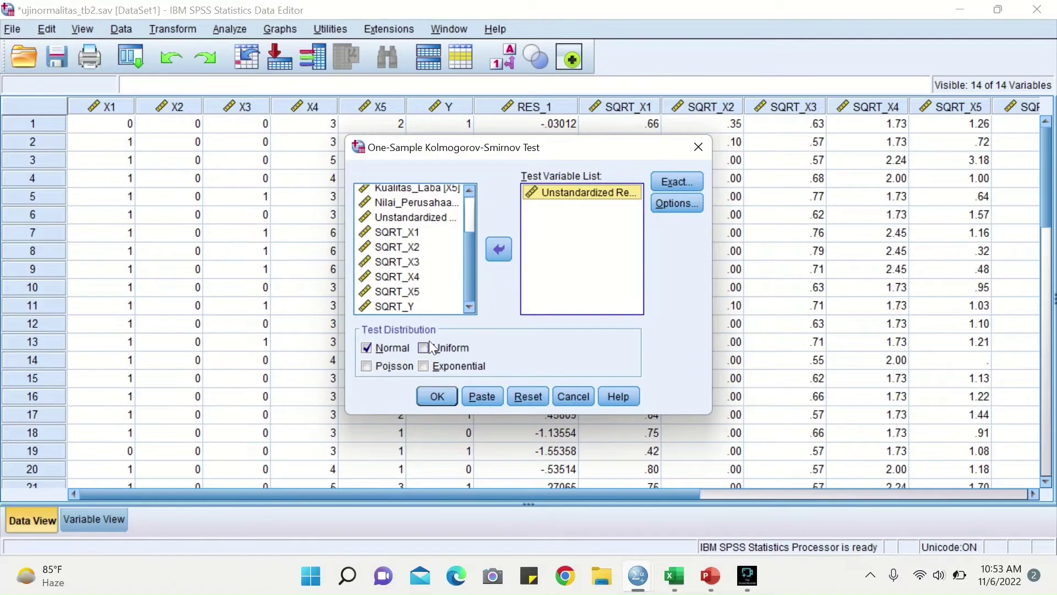
left_click(435, 400)
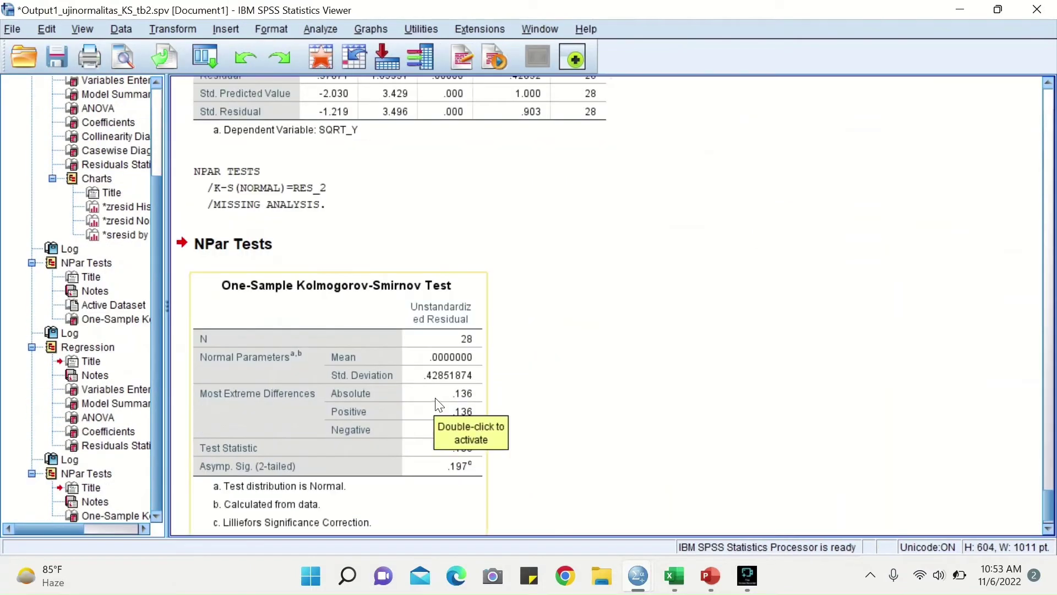
Examine the One-Sample Kolmogorov-Smirnov Test table, especially its two-tailed asymptotic significance.
left_click(625, 379)
scroll(625, 379, "down", 1)
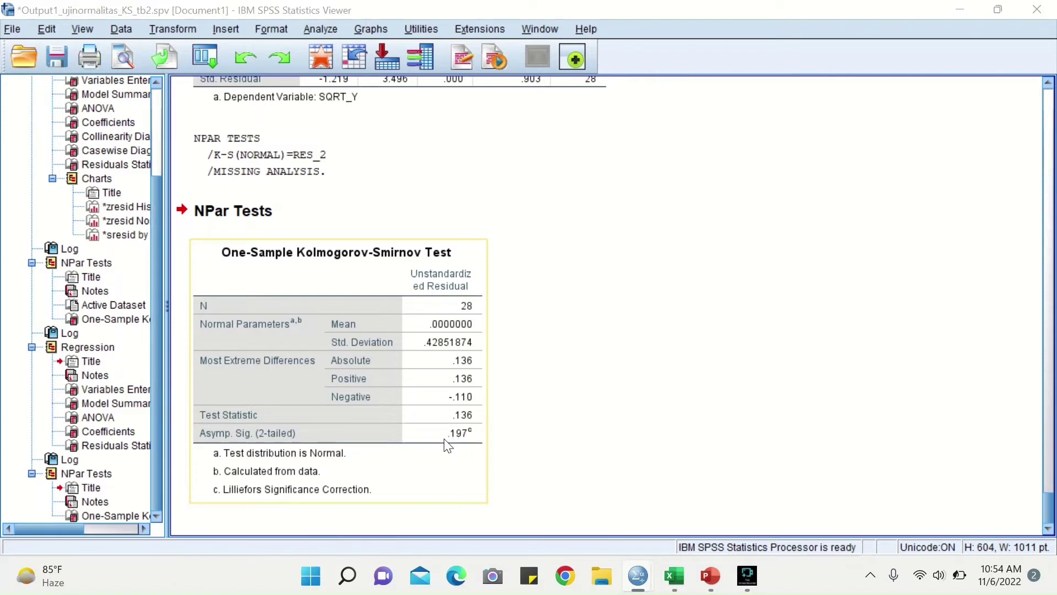
left_click_drag(446, 446, 552, 409)
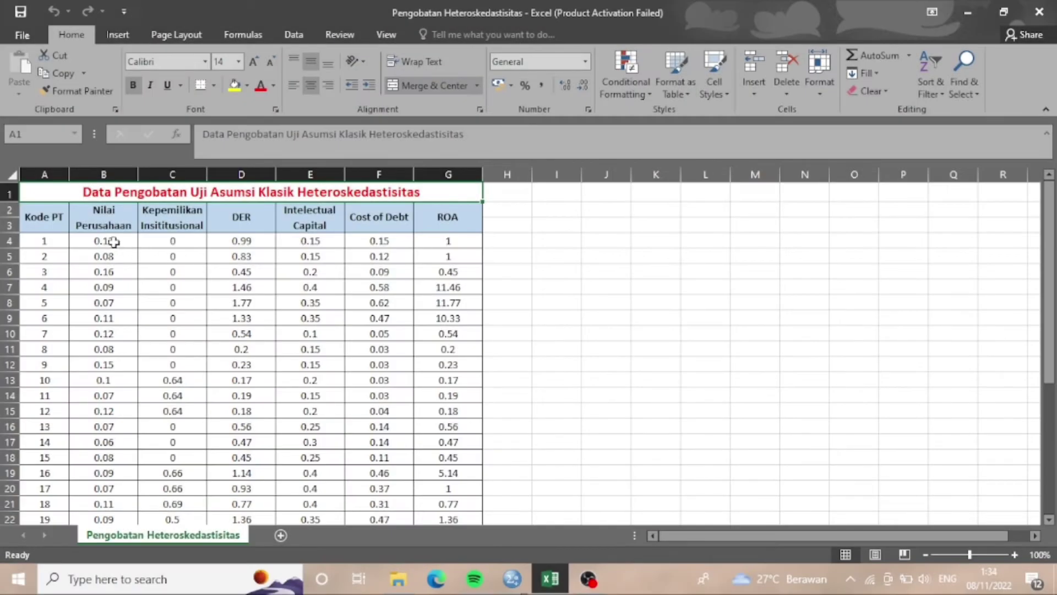
Go through the variable headings of the heteroscedasticity worksheet in Excel, from Nilai Perusahaan to ROA.
left_click(114, 241)
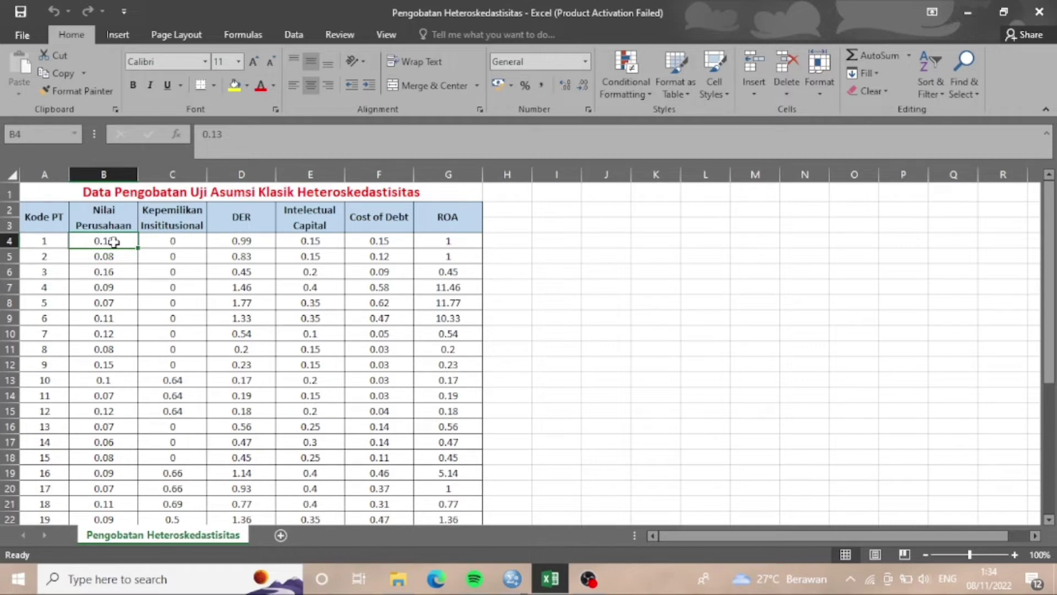
key("Up")
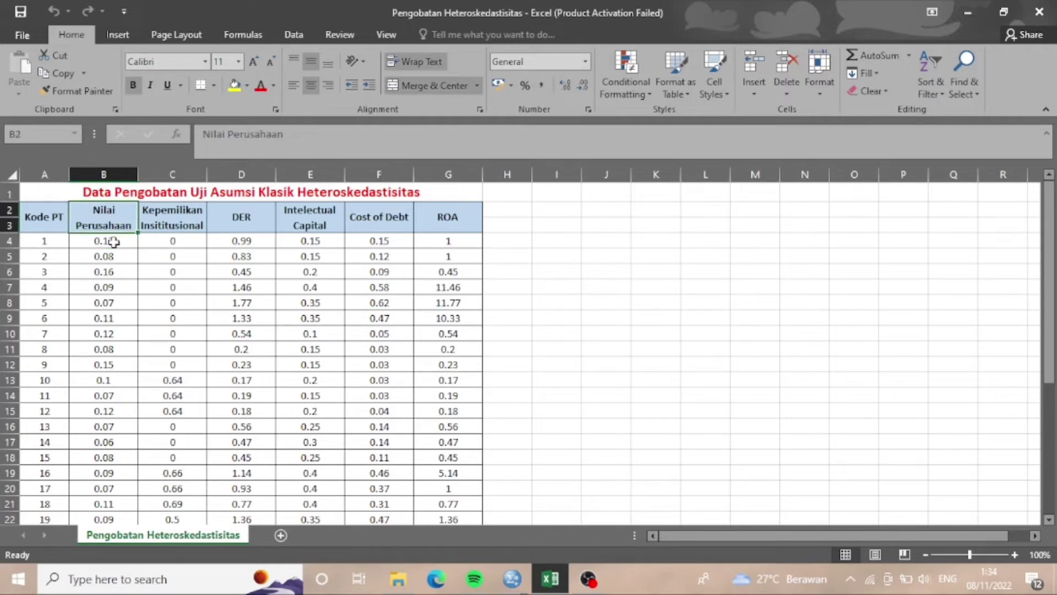
key("Right")
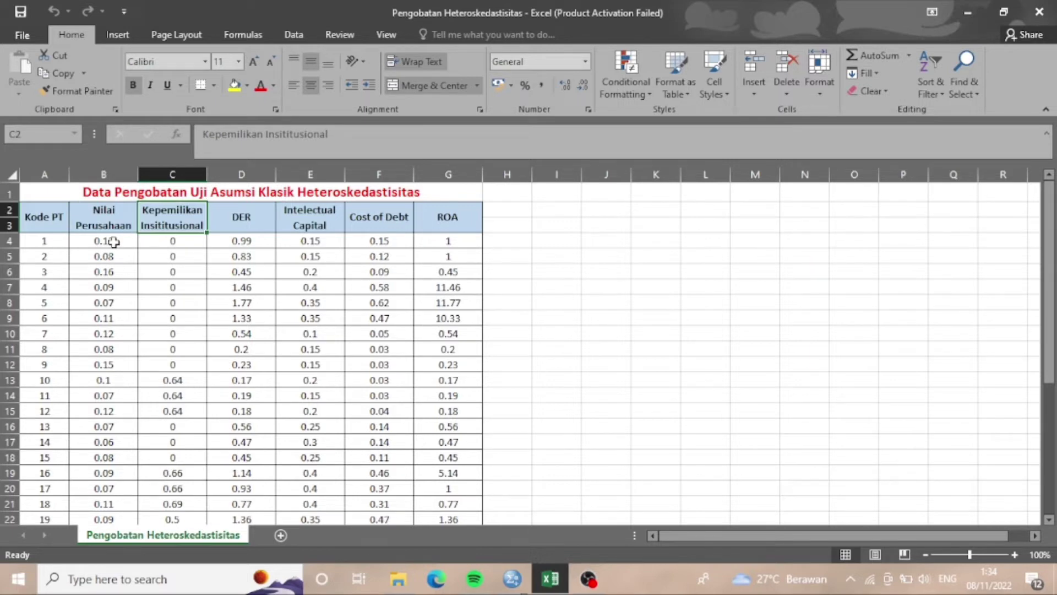
key("Right")
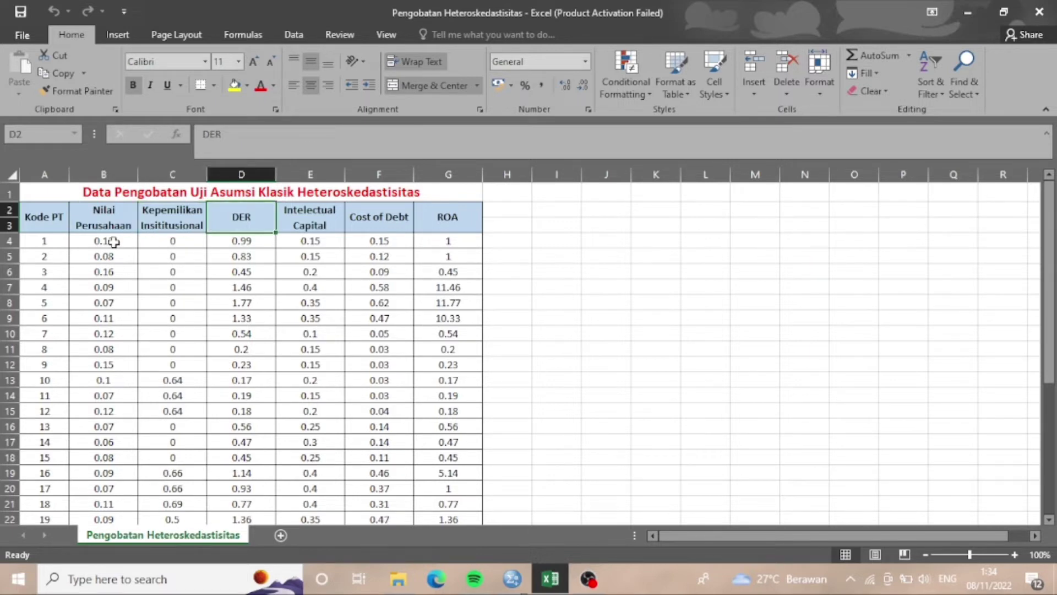
key("Right")
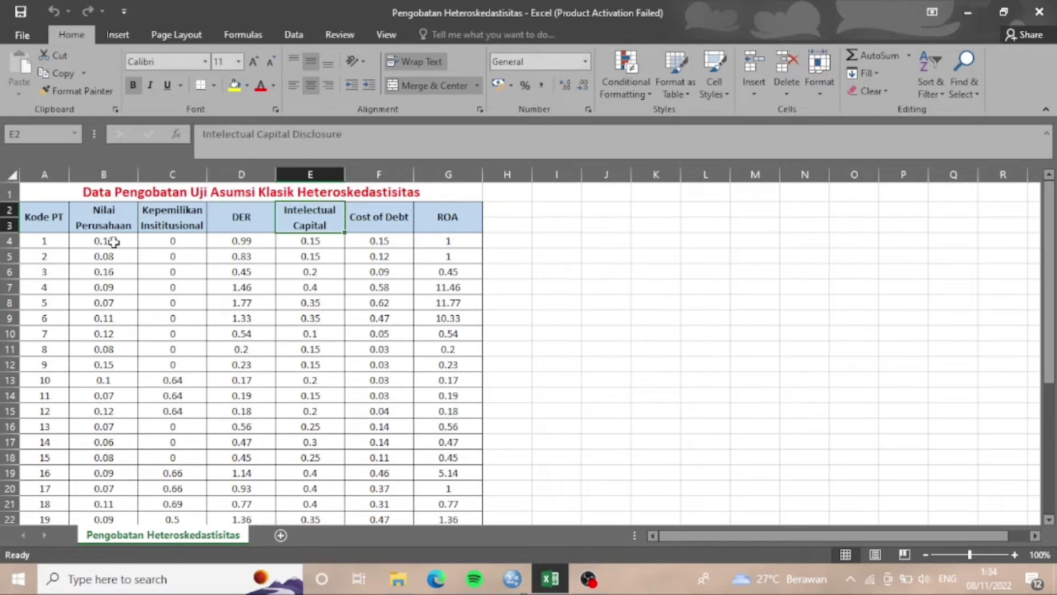
key("Right")
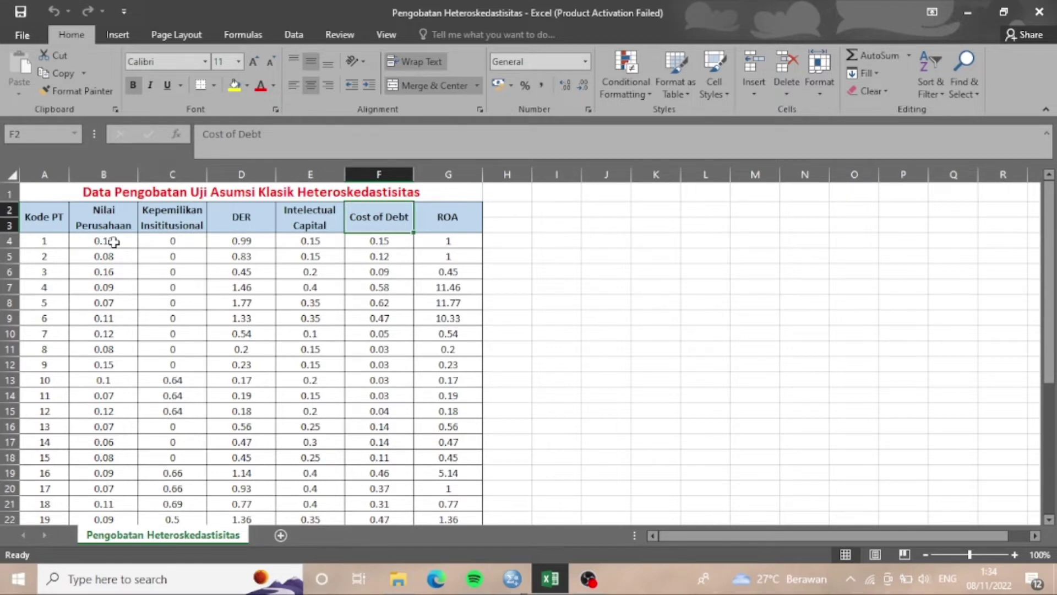
key("Right")
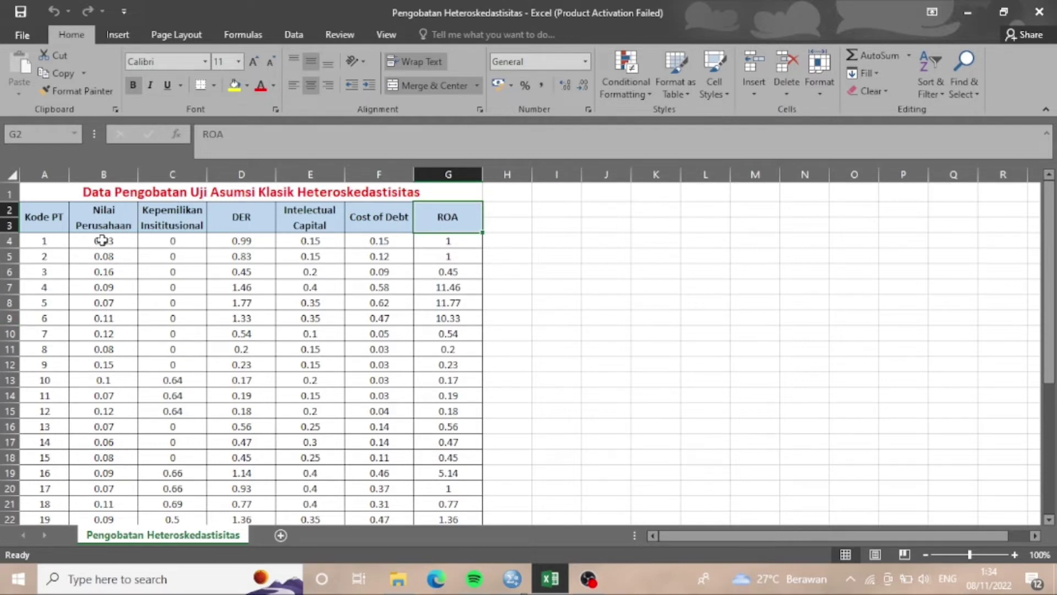
Copy the worksheet's data range B4:G36 and paste it into the SPSS Data Editor, starting at the first case.
left_click_drag(105, 242, 433, 498)
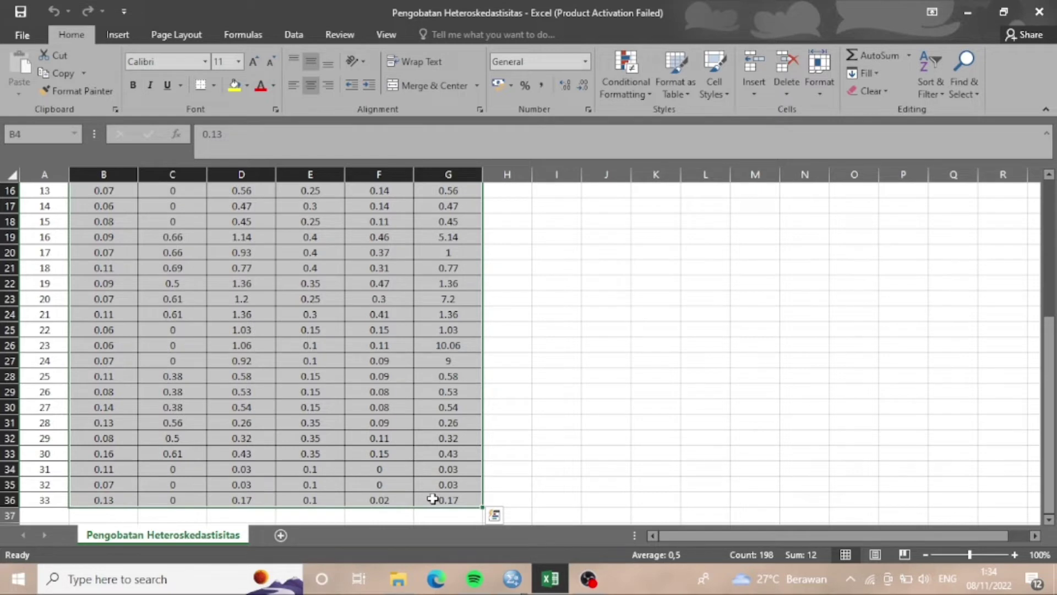
key("ctrl+c")
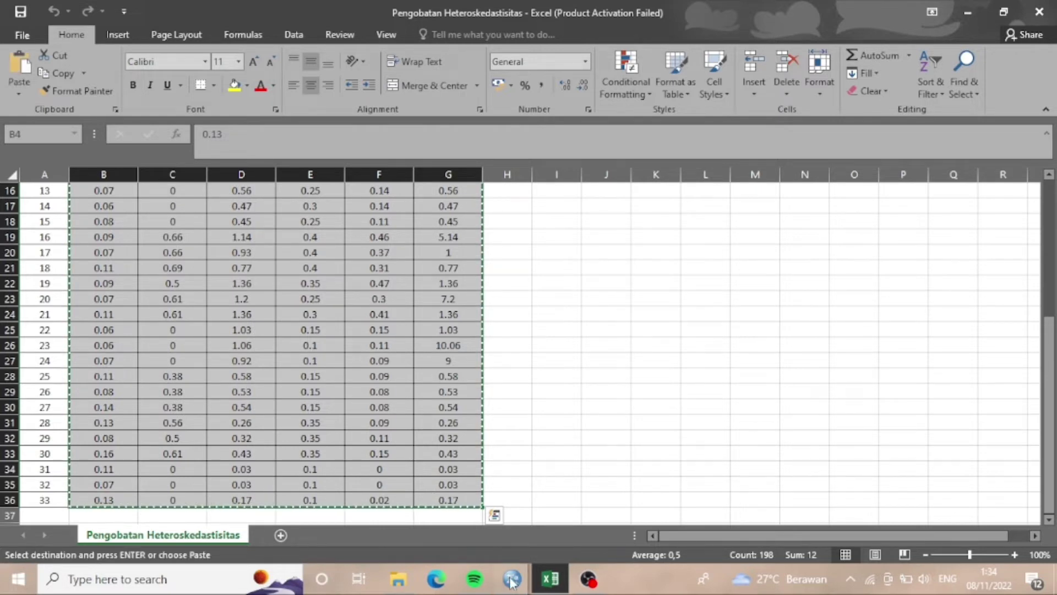
mouse_move(512, 581)
left_click(483, 530)
left_click(97, 118)
key("ctrl+v")
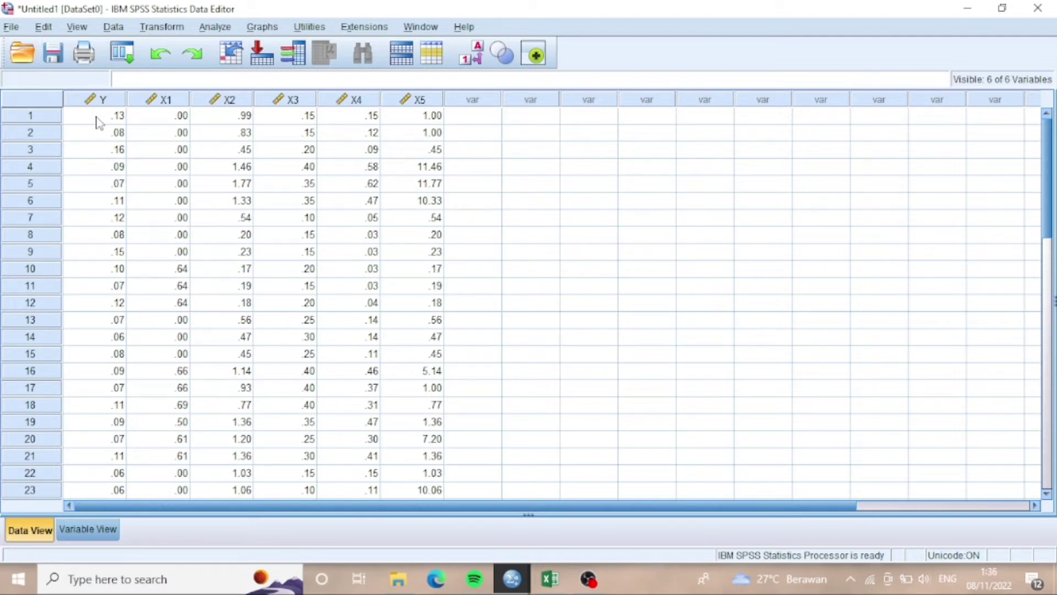
Open a linear regression with Y as the dependent variable and X1 through X5 as the independent variables.
left_click(215, 28)
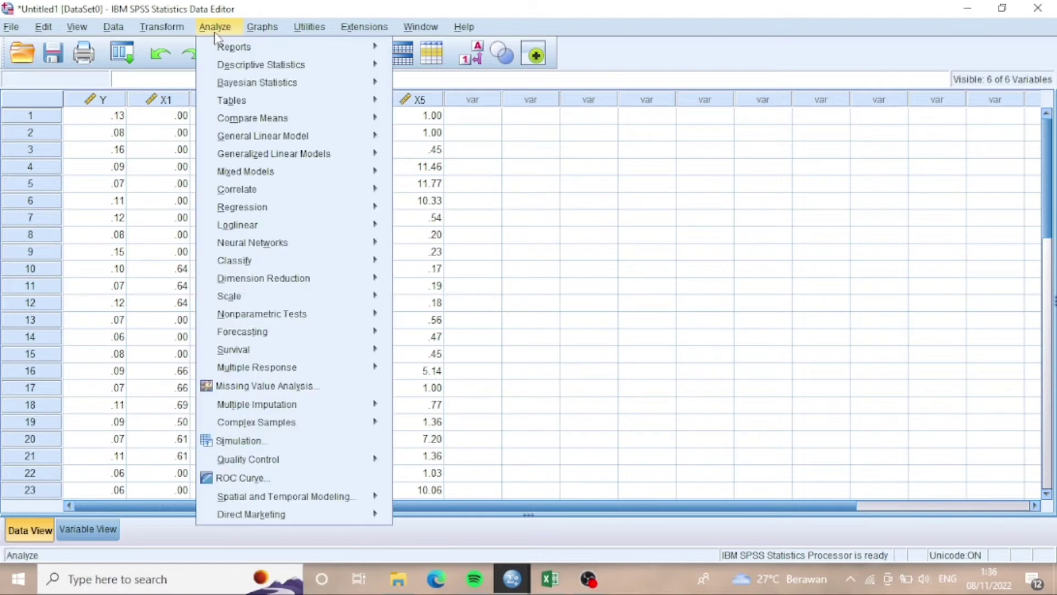
mouse_move(295, 208)
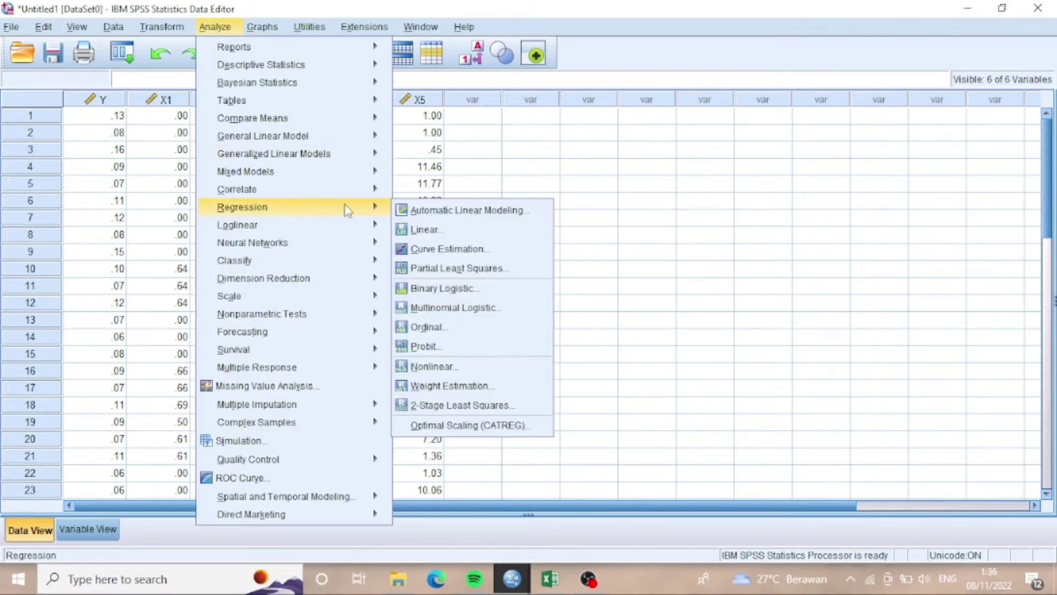
left_click(429, 229)
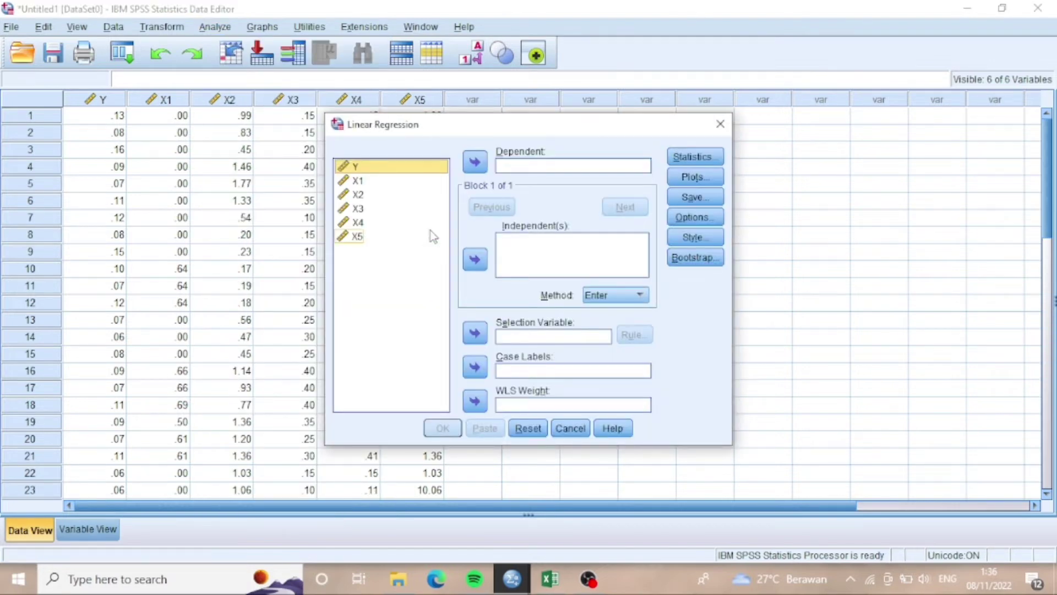
left_click(476, 163)
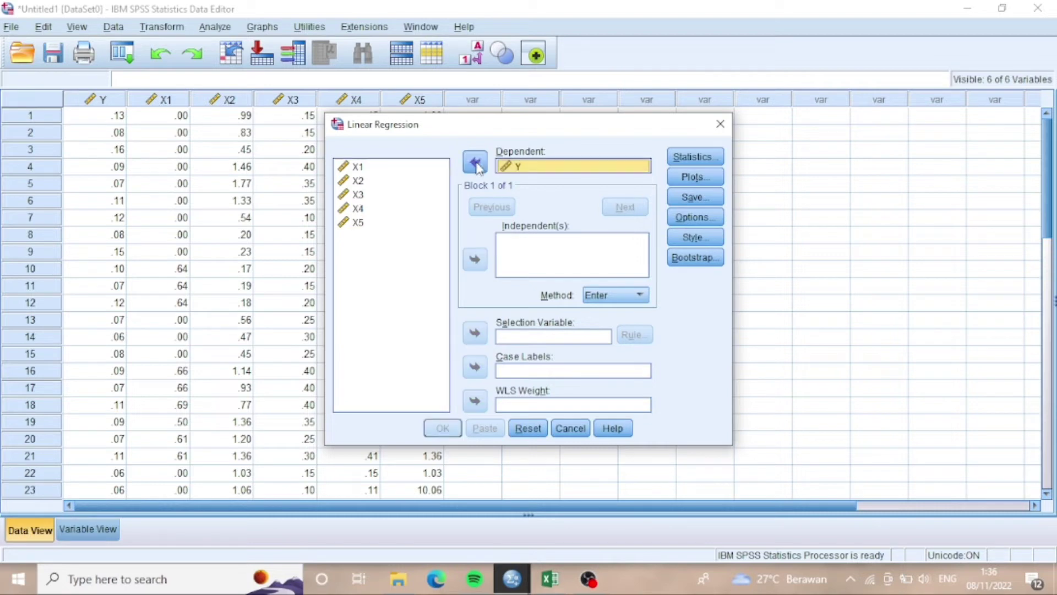
left_click(397, 168)
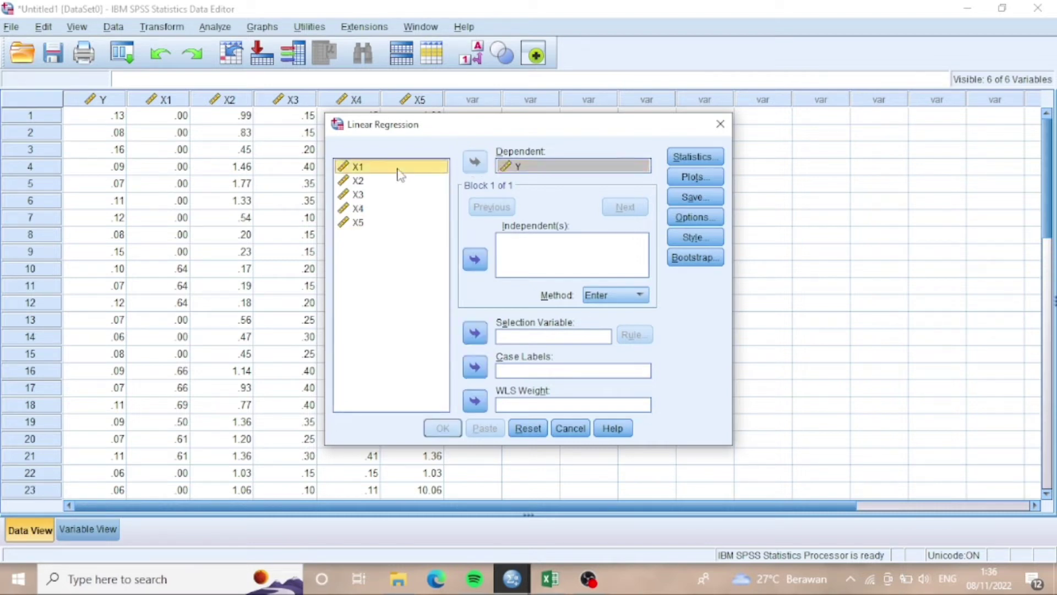
key("shift+Down")
key("shift+Down")
key("shift+Down")
key("shift+Down")
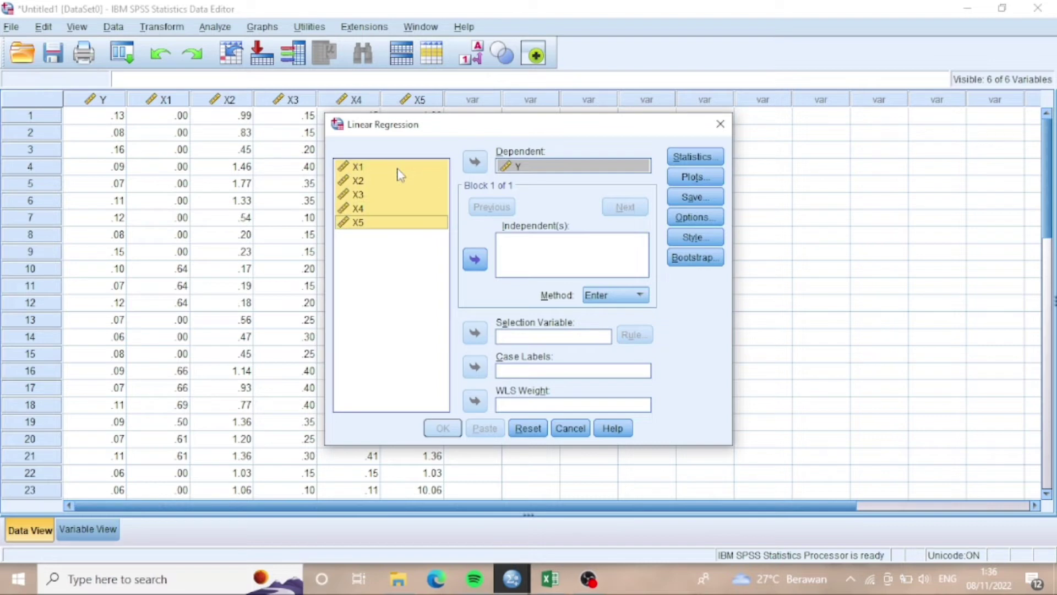
left_click(476, 260)
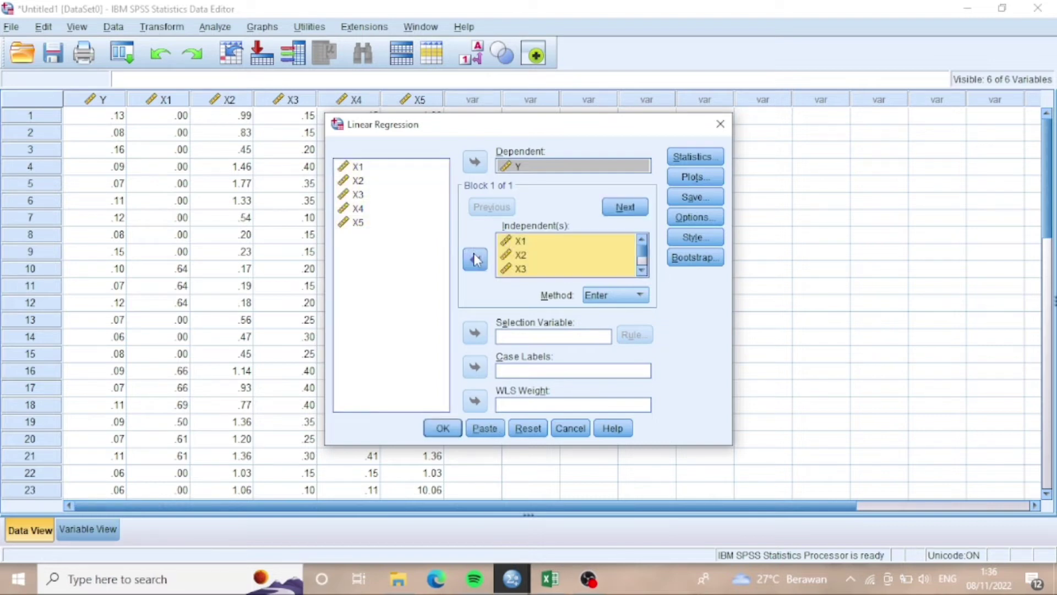
Save the unstandardized residuals with the regression of Y on X1–X5, run it, and return to the data.
left_click(694, 197)
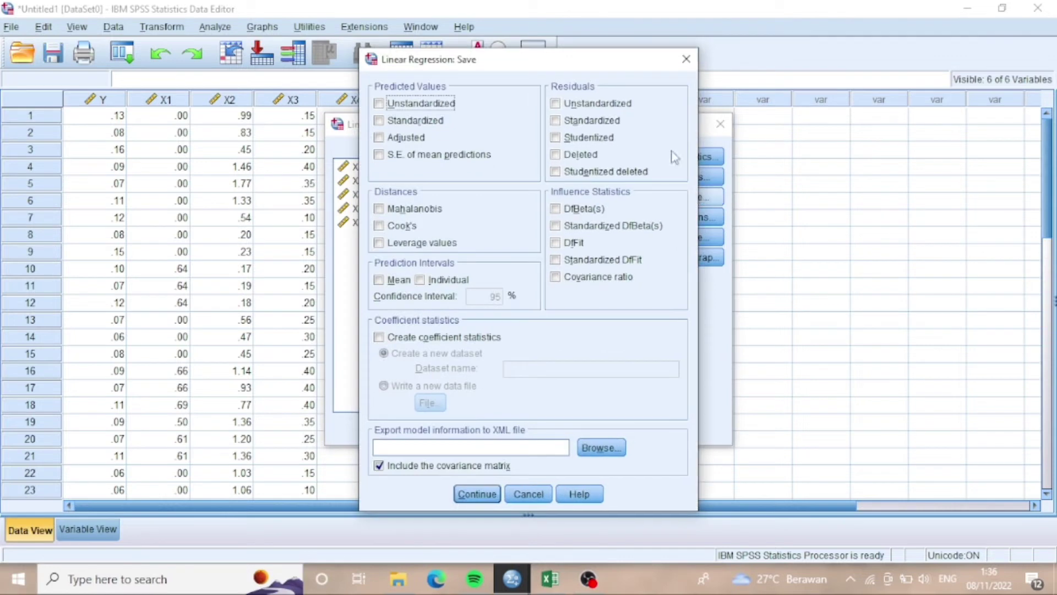
left_click(632, 107)
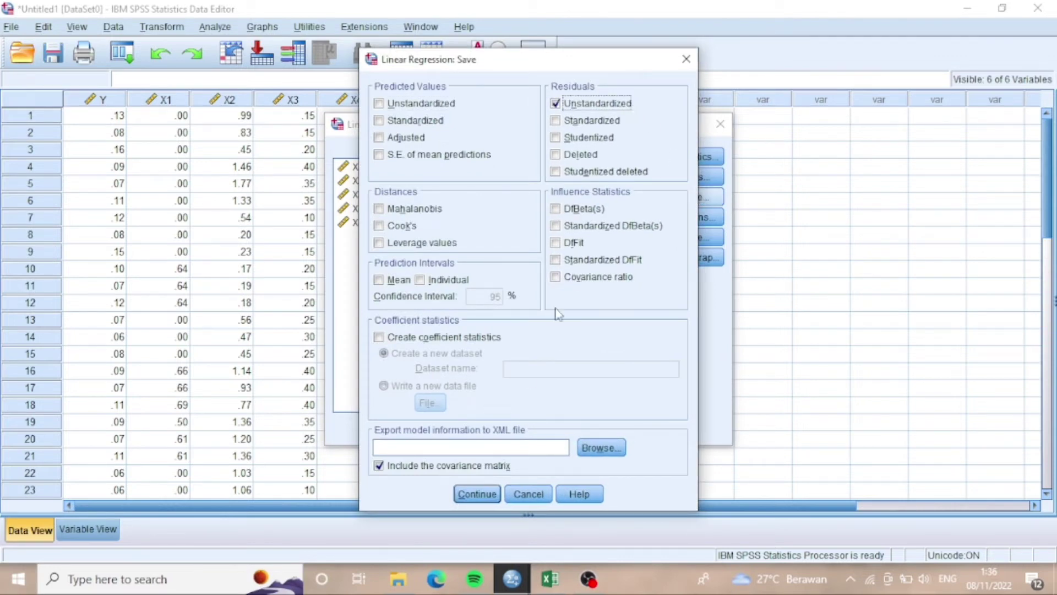
left_click(477, 494)
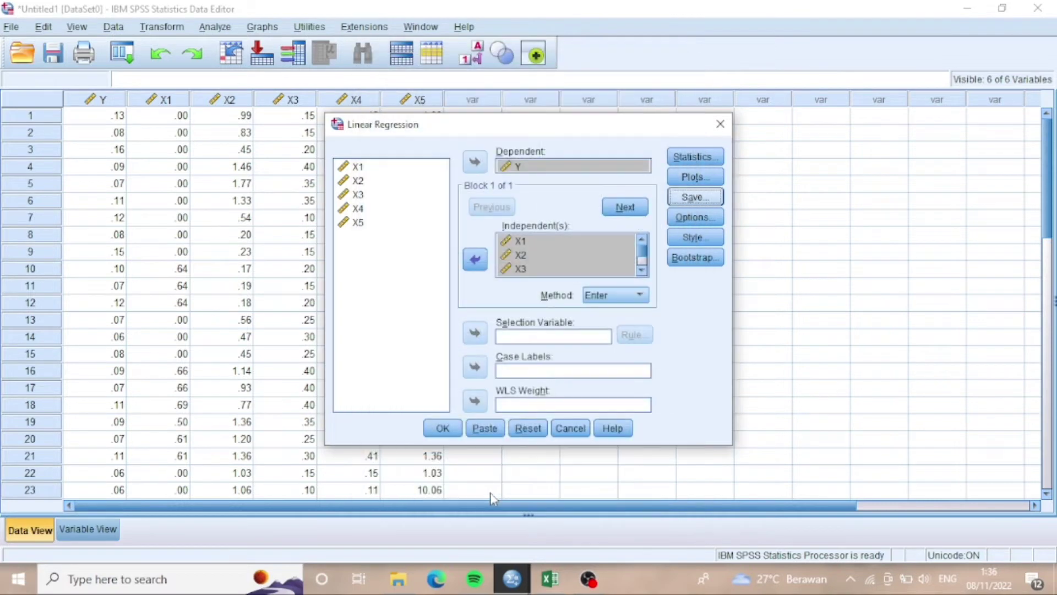
left_click(447, 429)
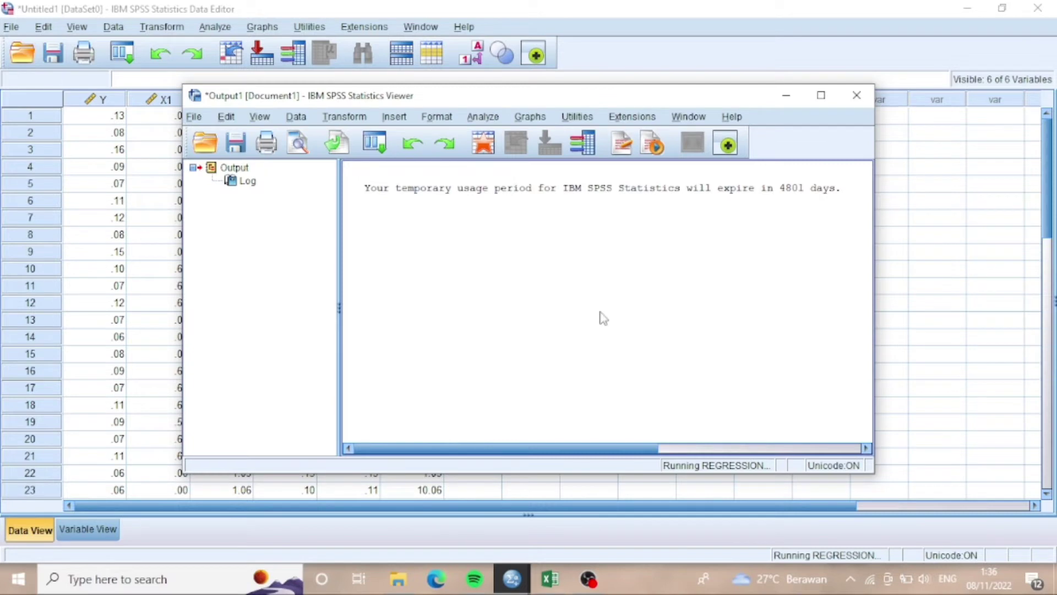
left_click(787, 97)
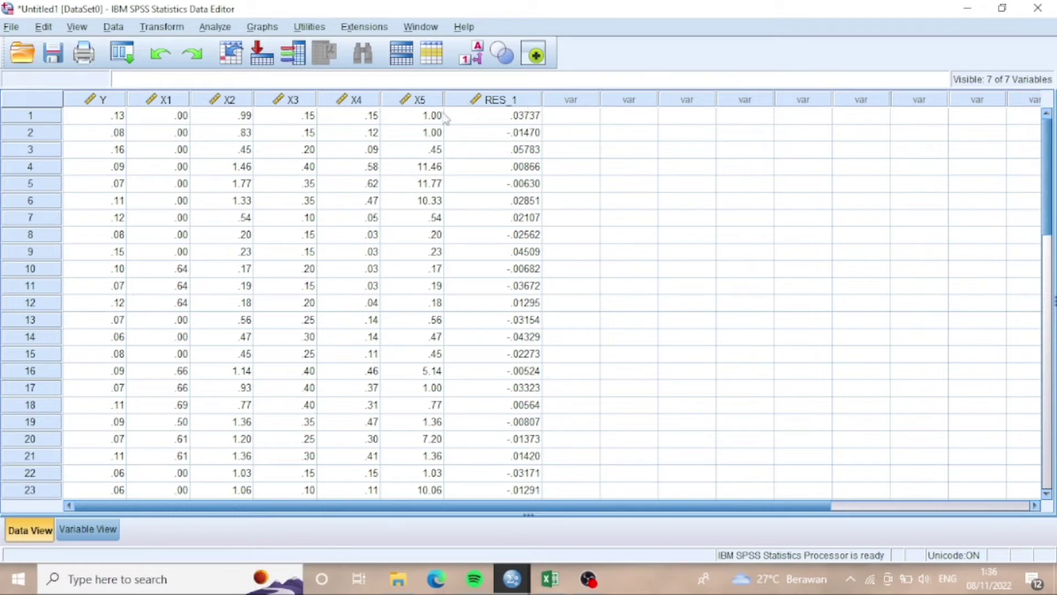
Compute a new variable ABS as the absolute value of the unstandardized residuals, ABS(RES_1).
left_click(162, 28)
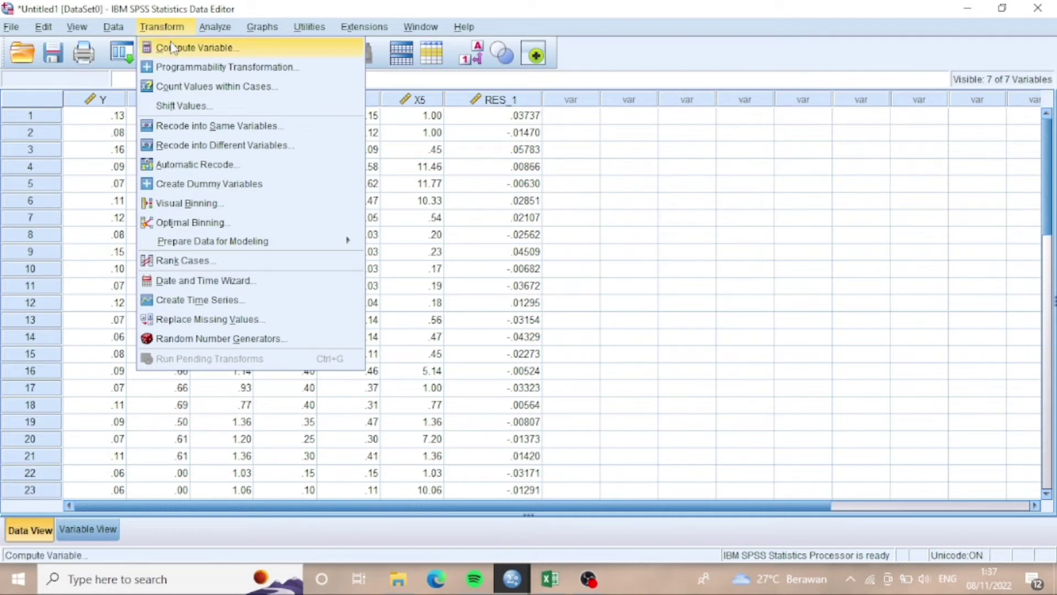
left_click(172, 47)
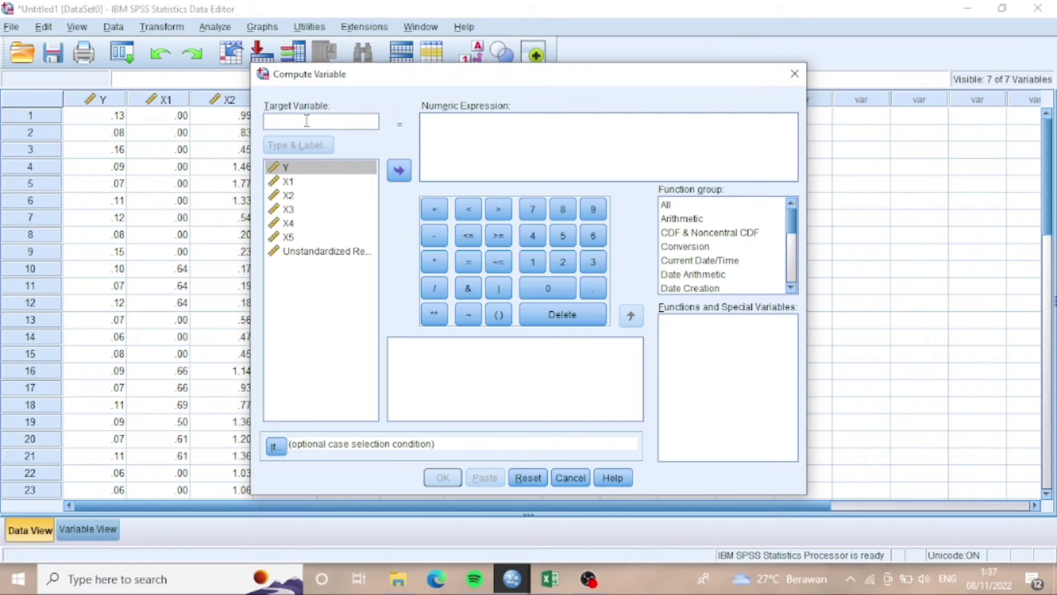
type("ABS")
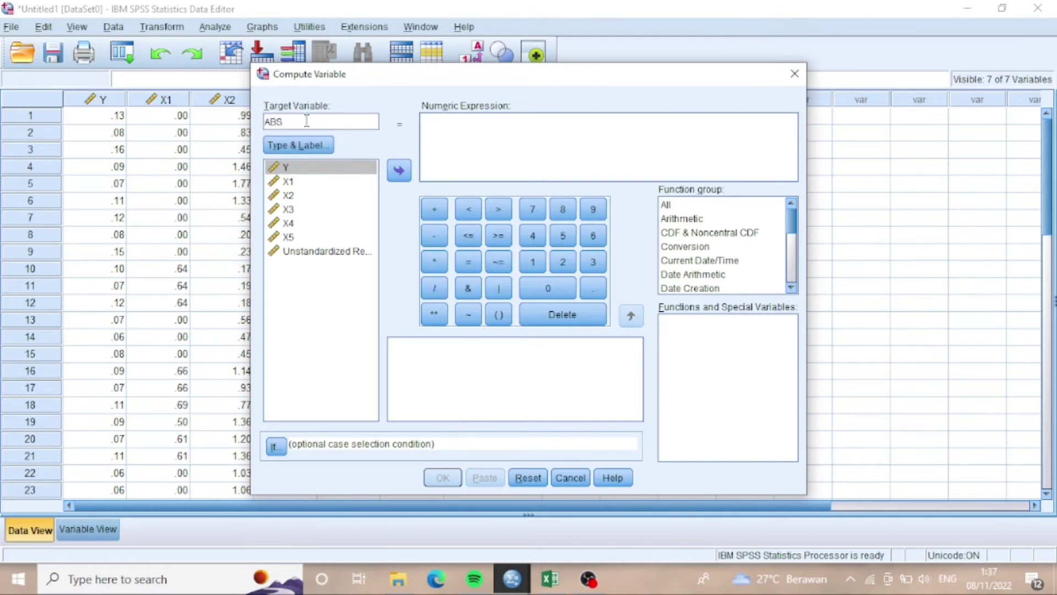
left_click(465, 133)
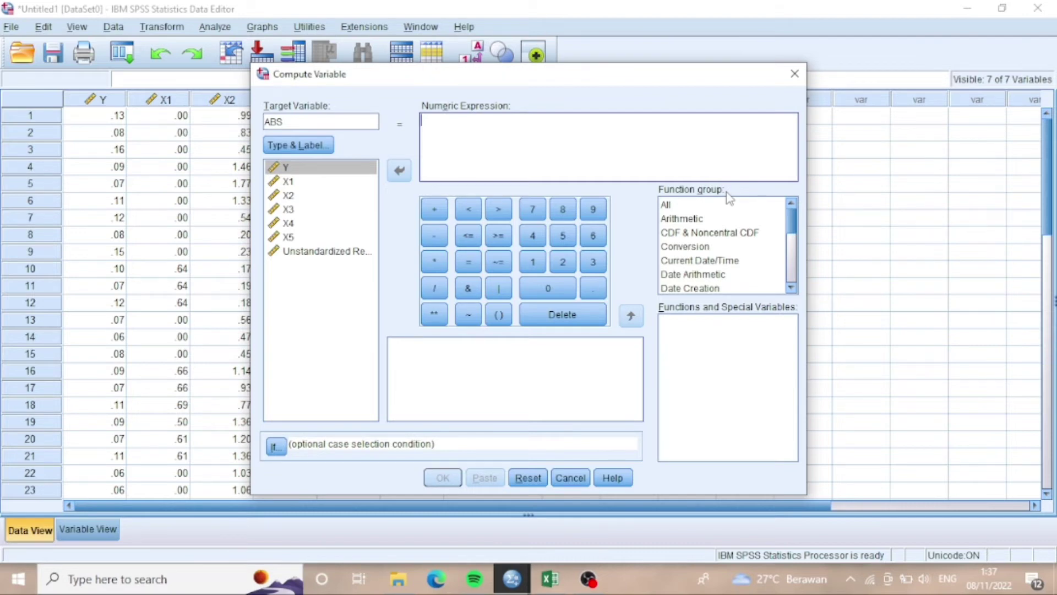
left_click(736, 219)
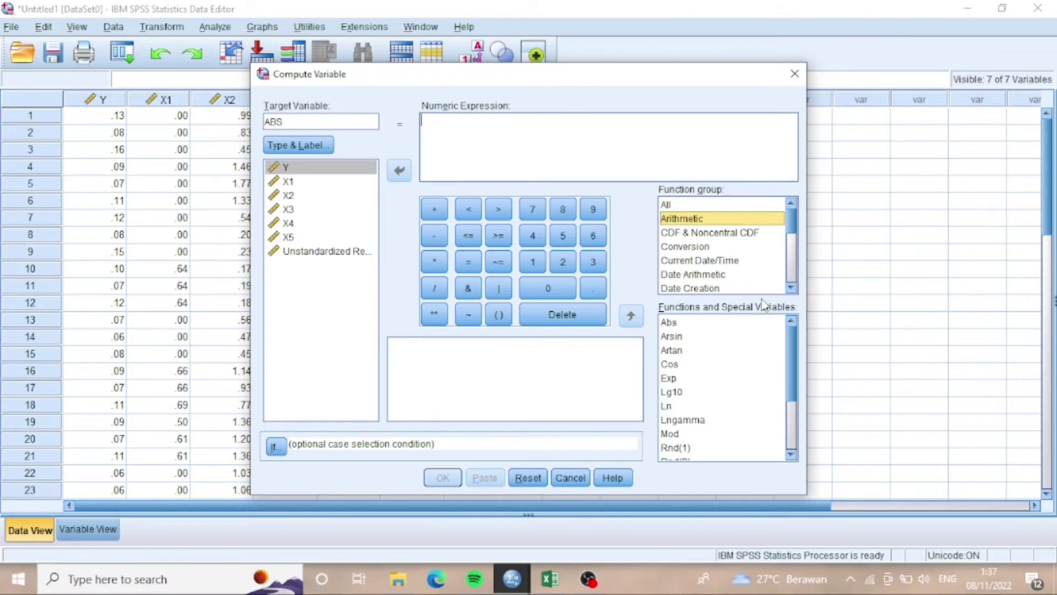
double_click(671, 323)
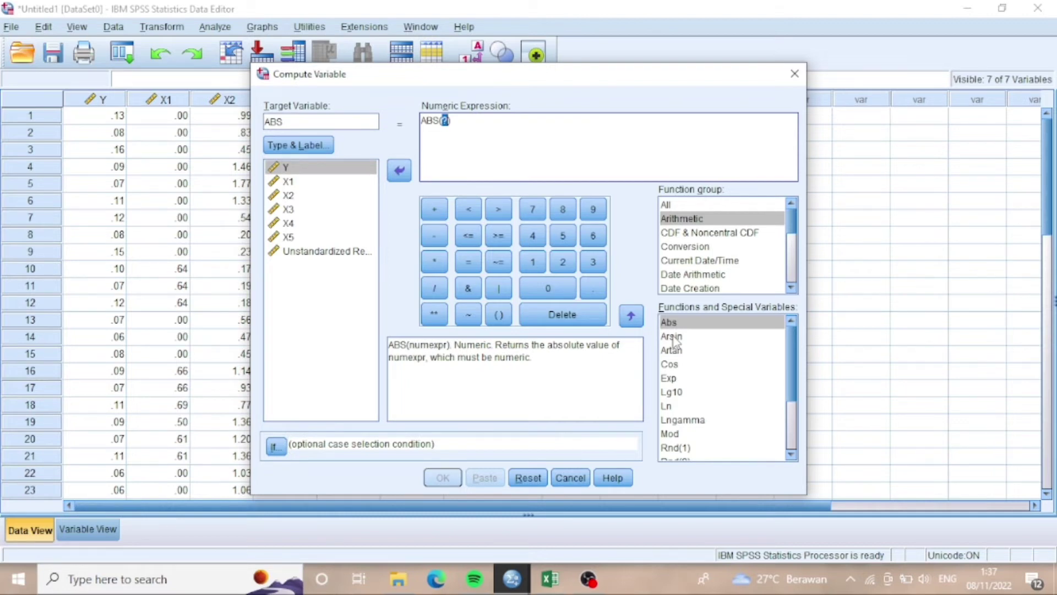
left_click(324, 251)
left_click(399, 171)
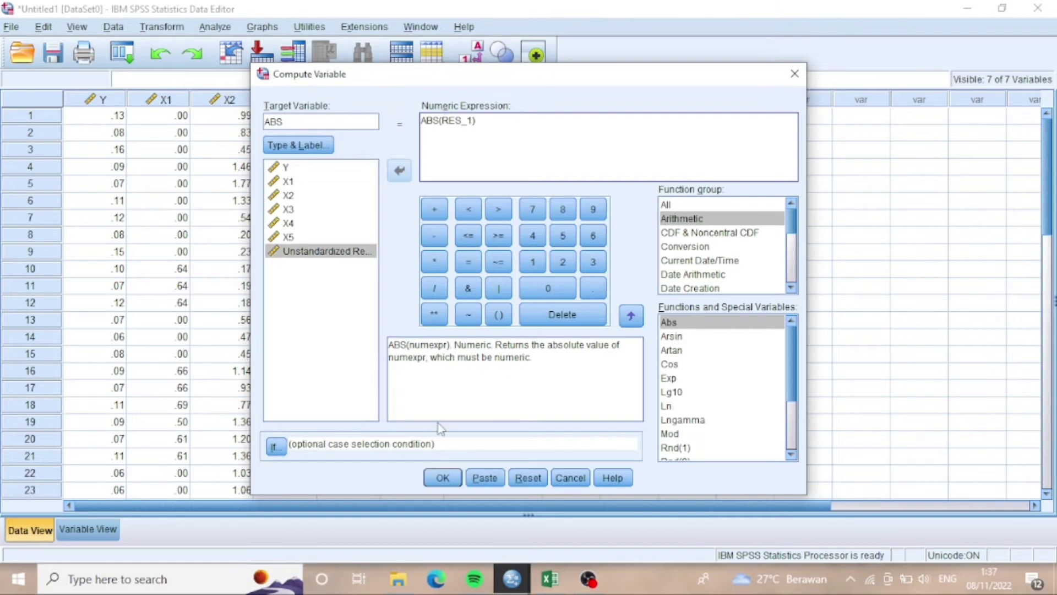
left_click(442, 478)
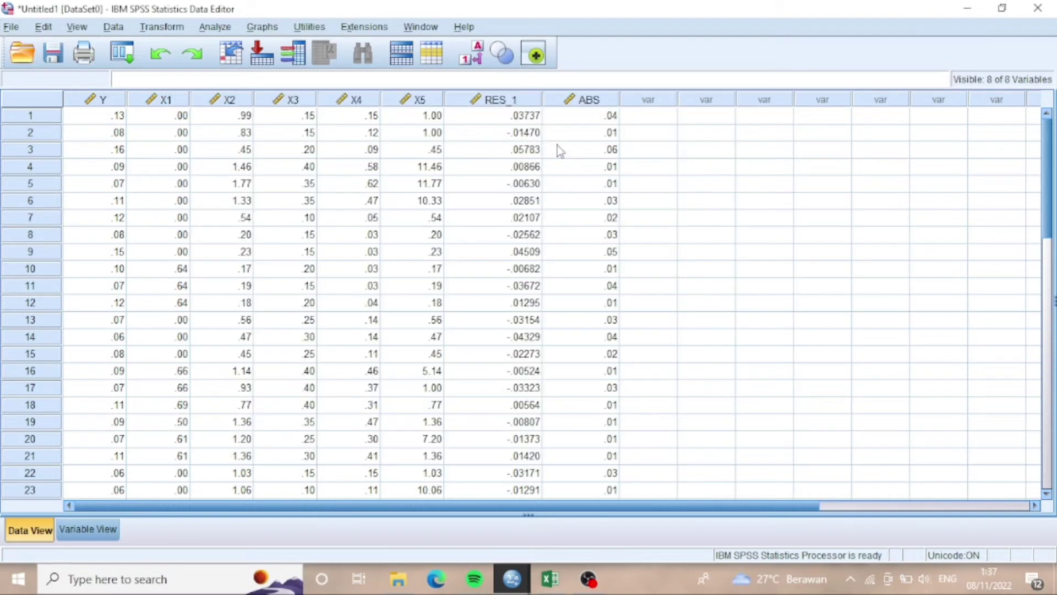
Run a linear regression with ABS as the dependent variable and X1 through X5 as the independent variables.
left_click(228, 31)
mouse_move(351, 215)
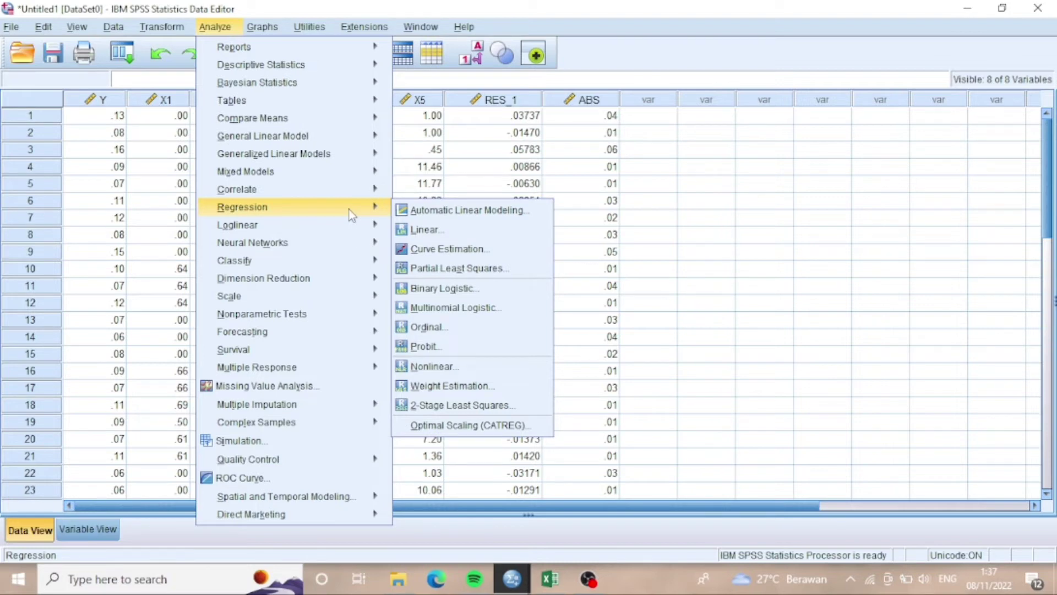
left_click(425, 229)
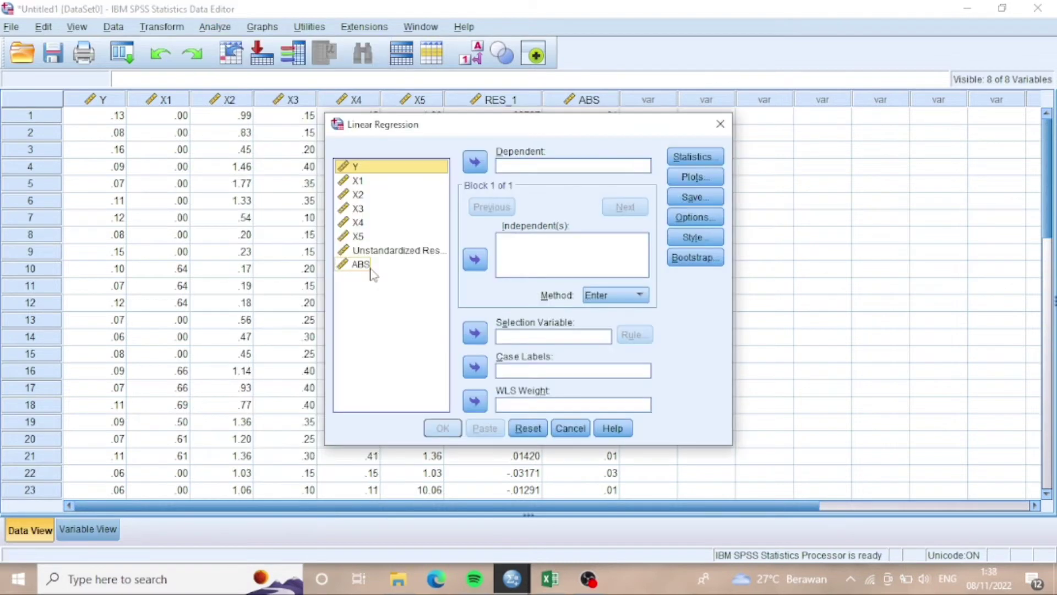
left_click(371, 268)
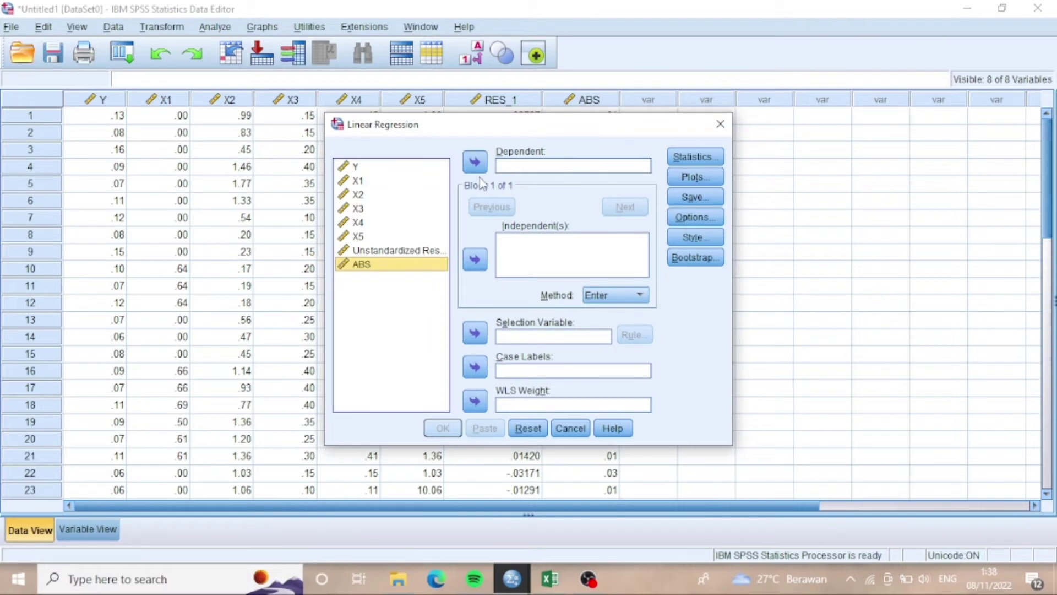
left_click(477, 167)
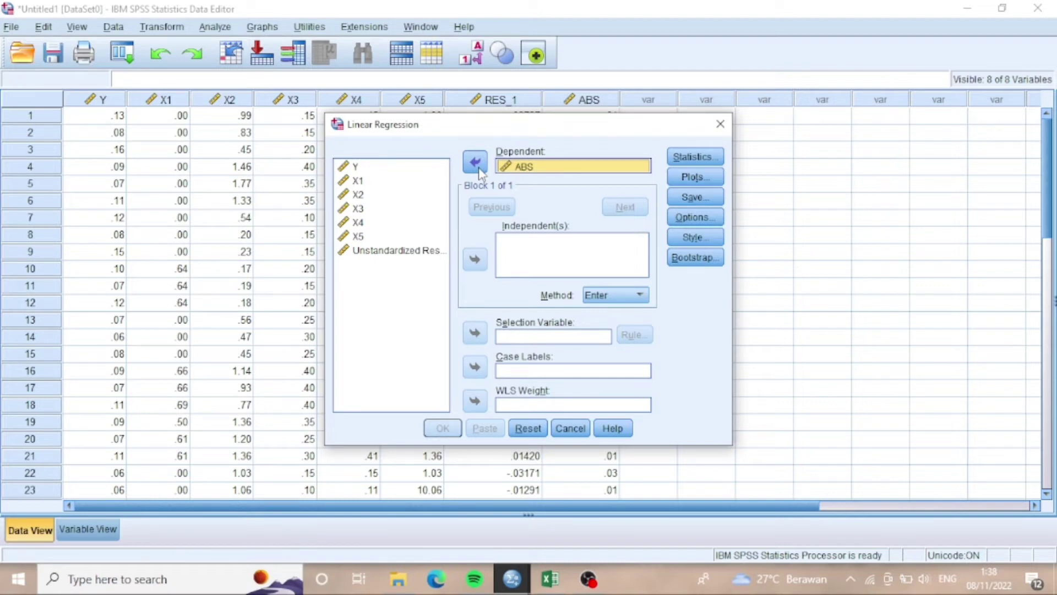
left_click(474, 259)
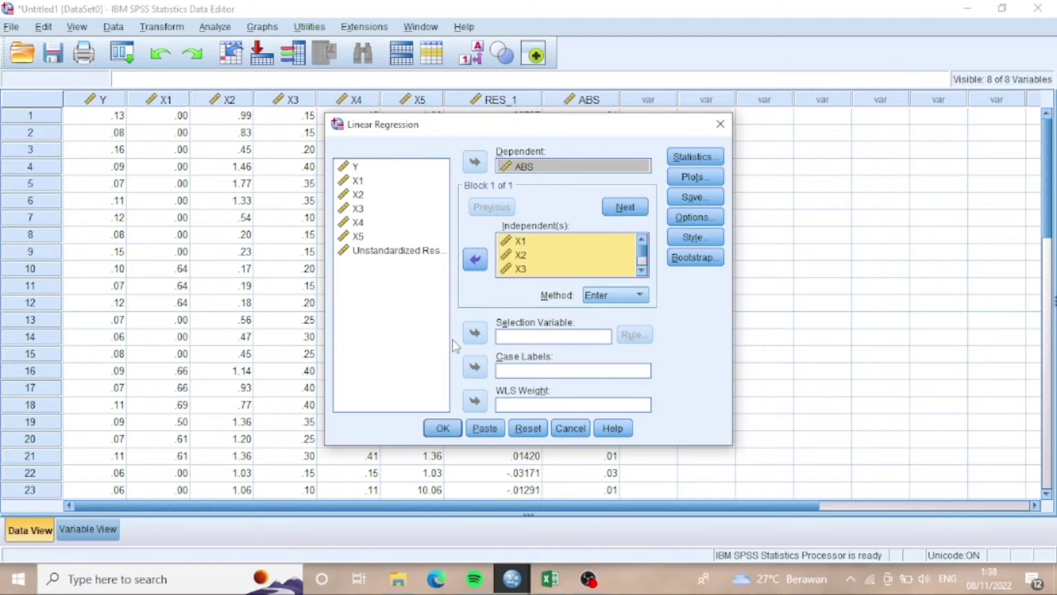
left_click(443, 429)
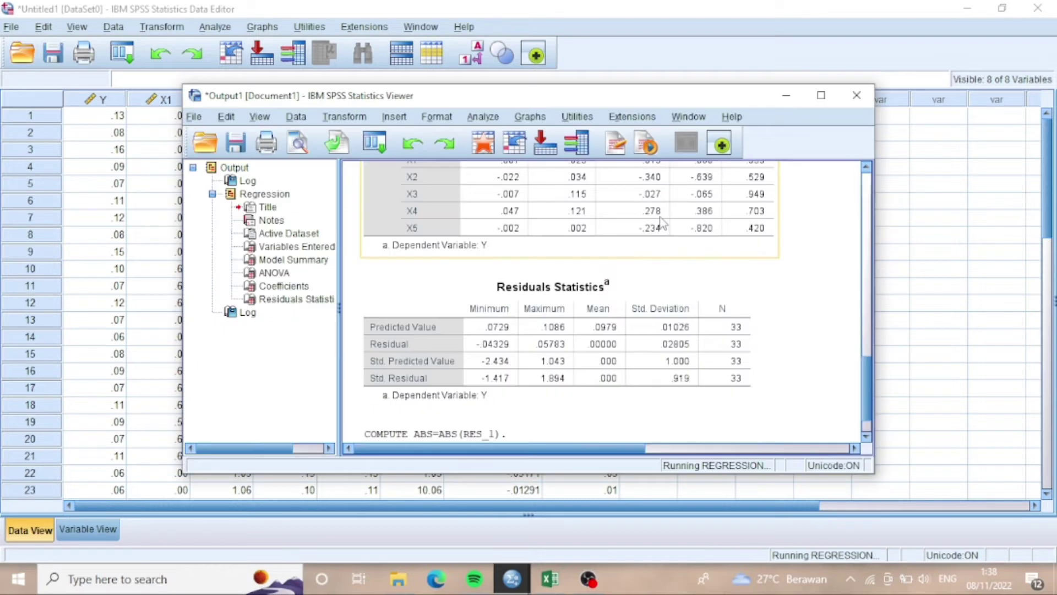
Examine the significance values in the Coefficients table of the ABS regression, and return to the data.
left_click(820, 99)
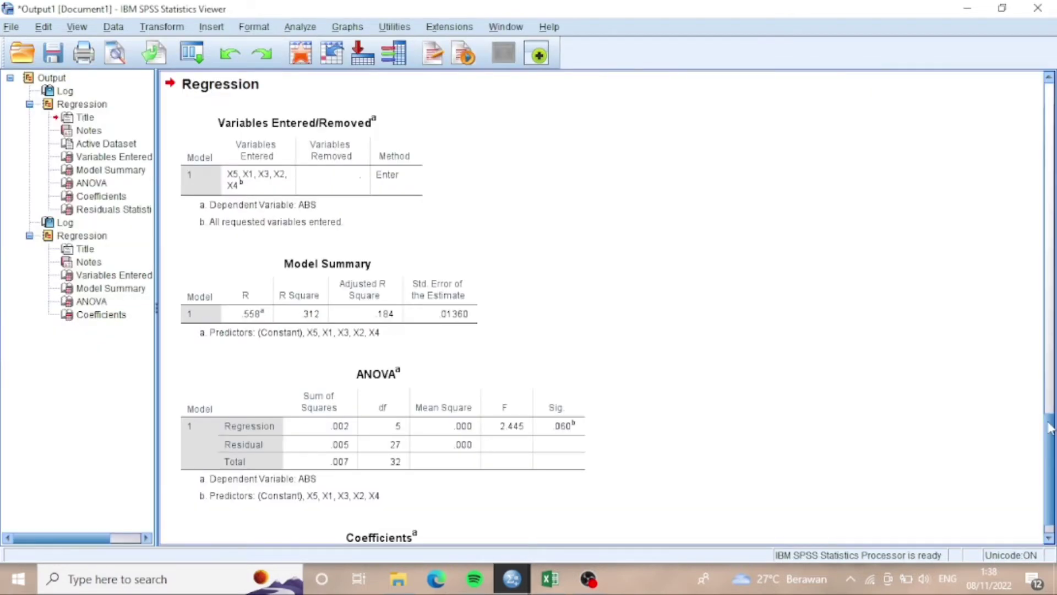
left_click_drag(1050, 392, 1051, 477)
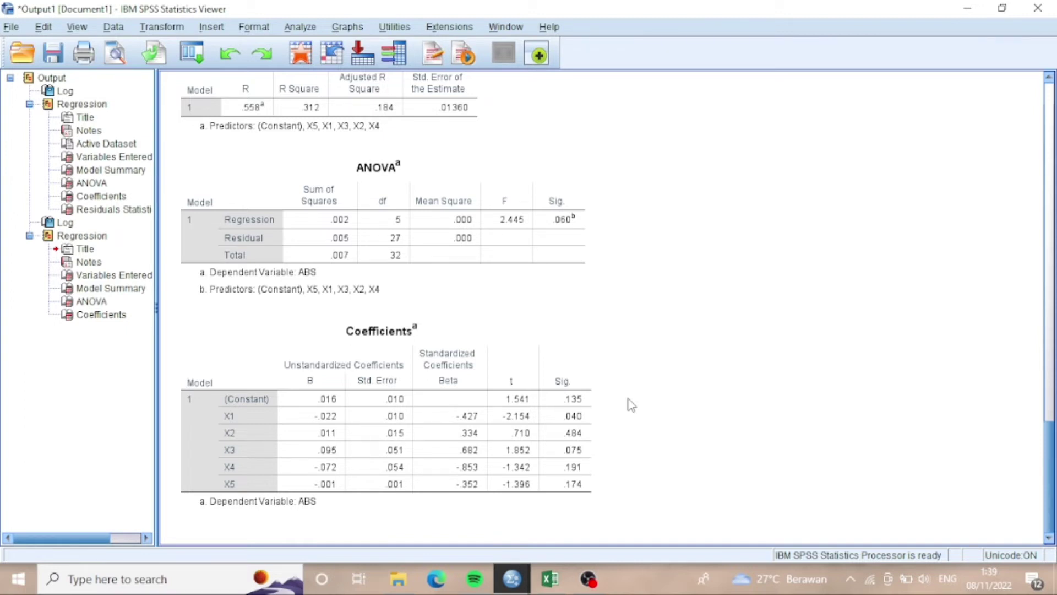
left_click(976, 7)
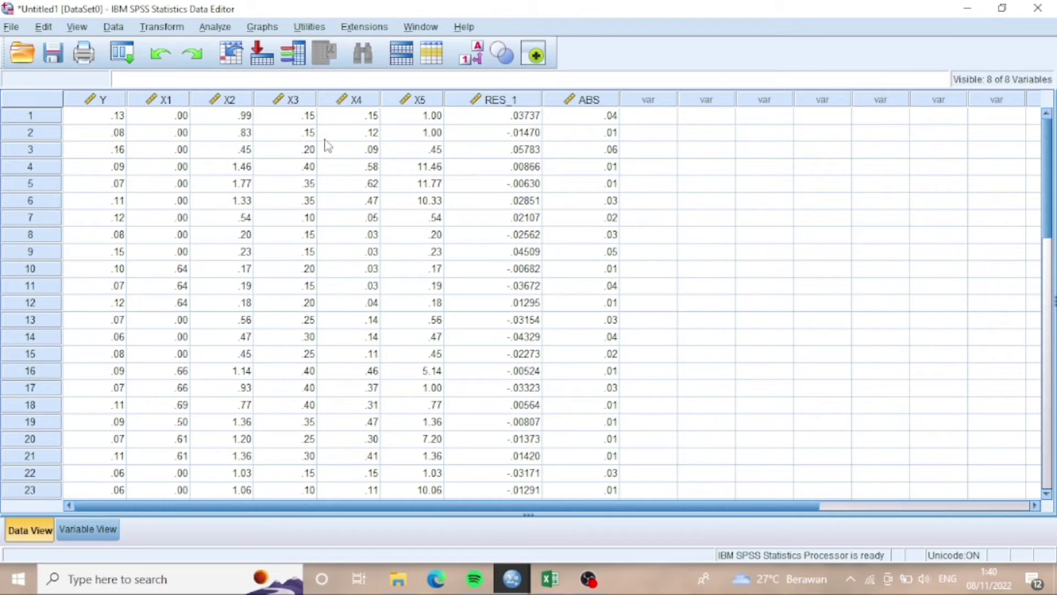
Clear the previous compute settings and compute a new variable LN as the natural logarithm of Y, LN(Y).
left_click(150, 27)
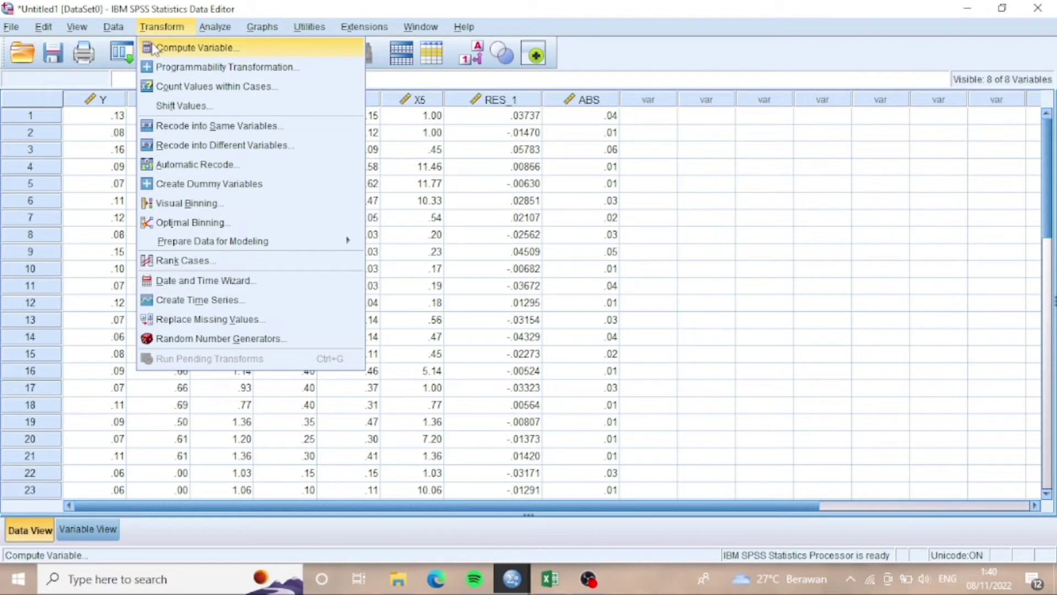
left_click(155, 49)
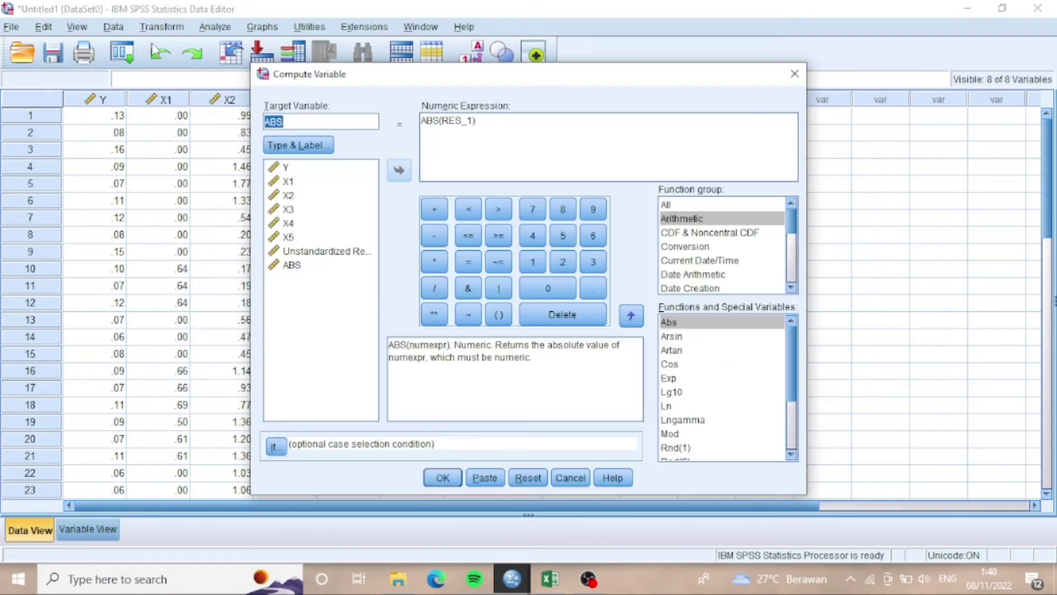
left_click(527, 479)
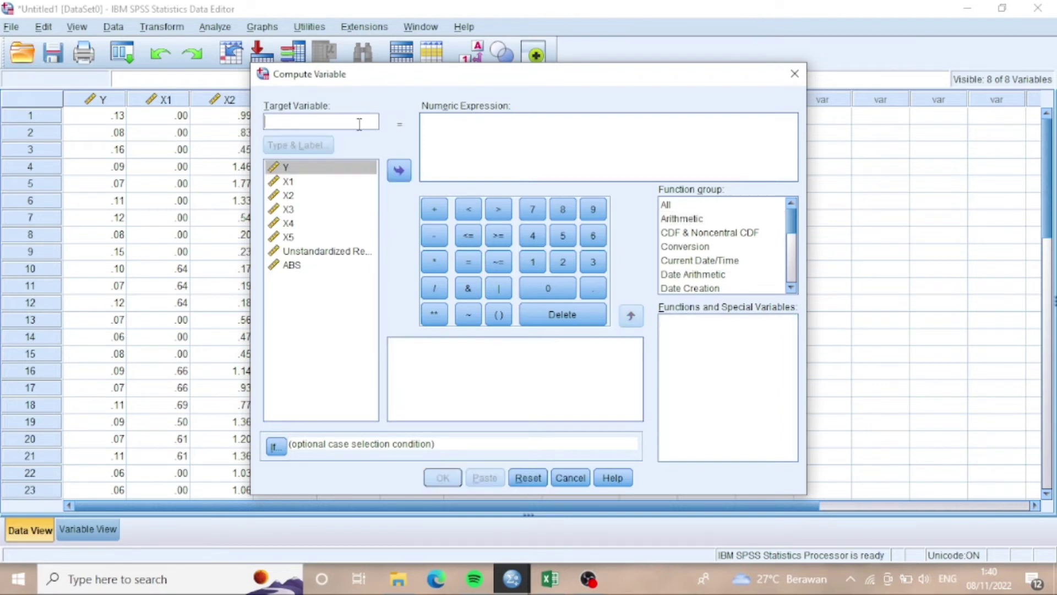
type("LN")
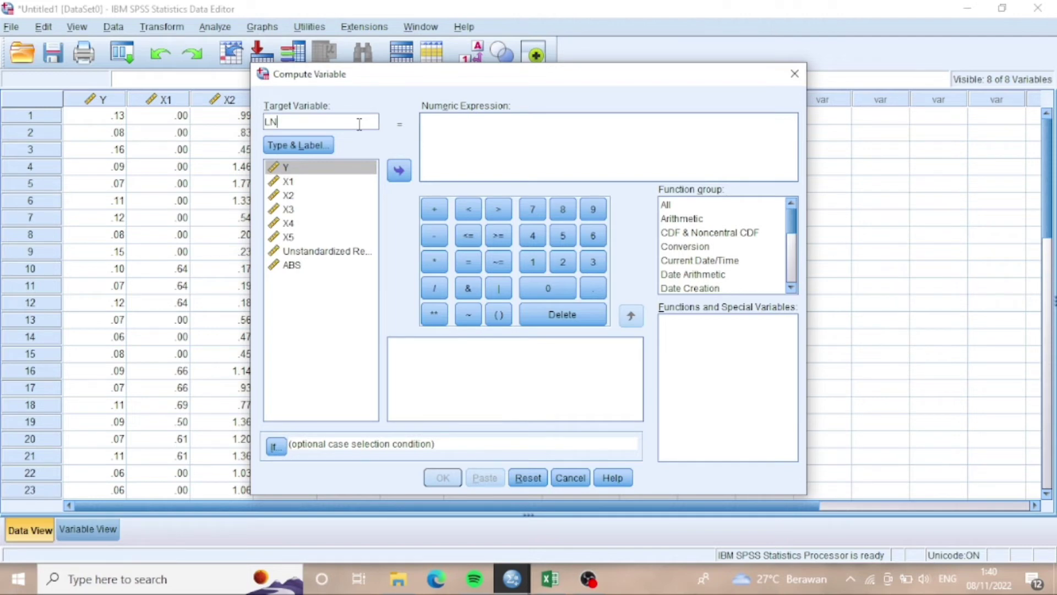
left_click(484, 143)
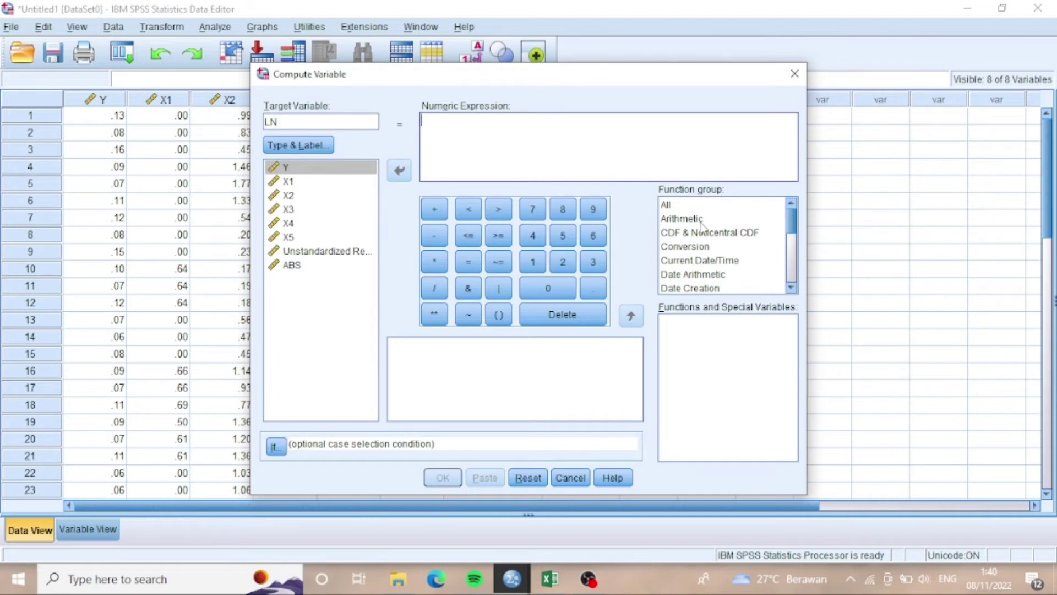
left_click(683, 219)
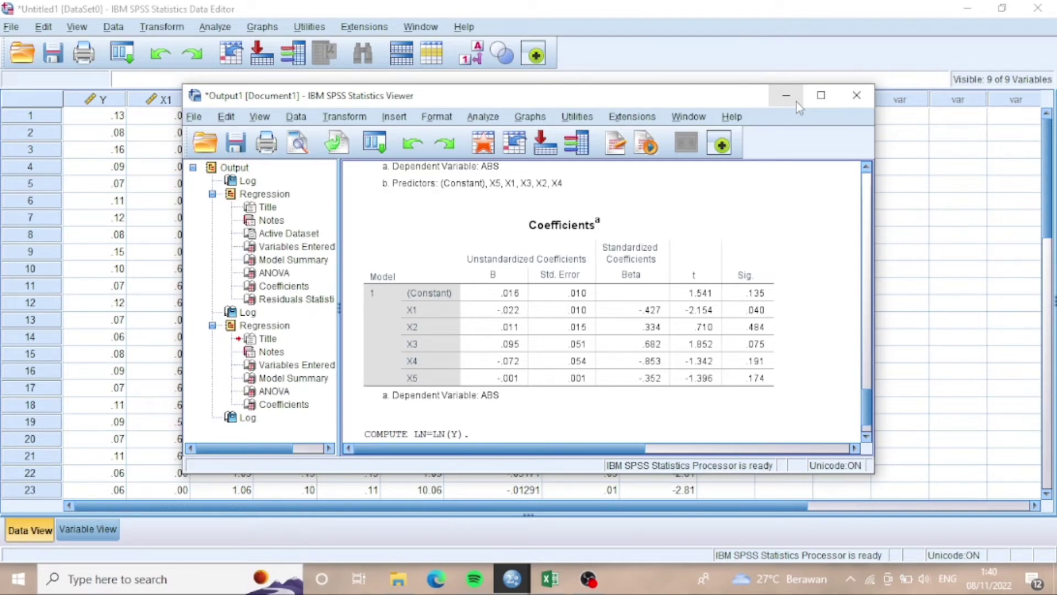
left_click(788, 97)
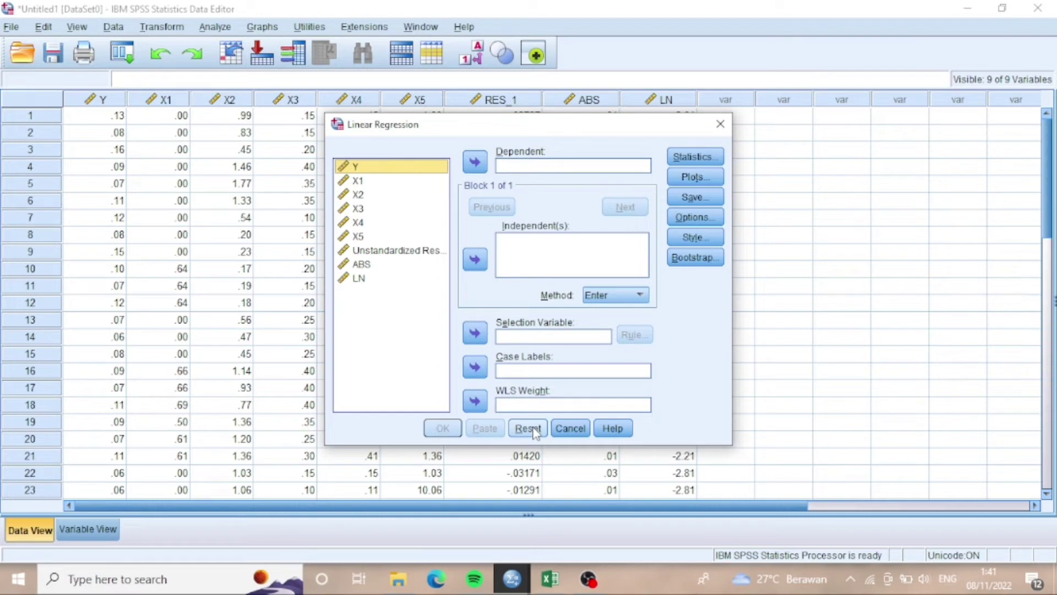
Run a linear regression with LN as the dependent variable on X1 through X5, saving the unstandardized residuals.
left_click(358, 278)
left_click(475, 162)
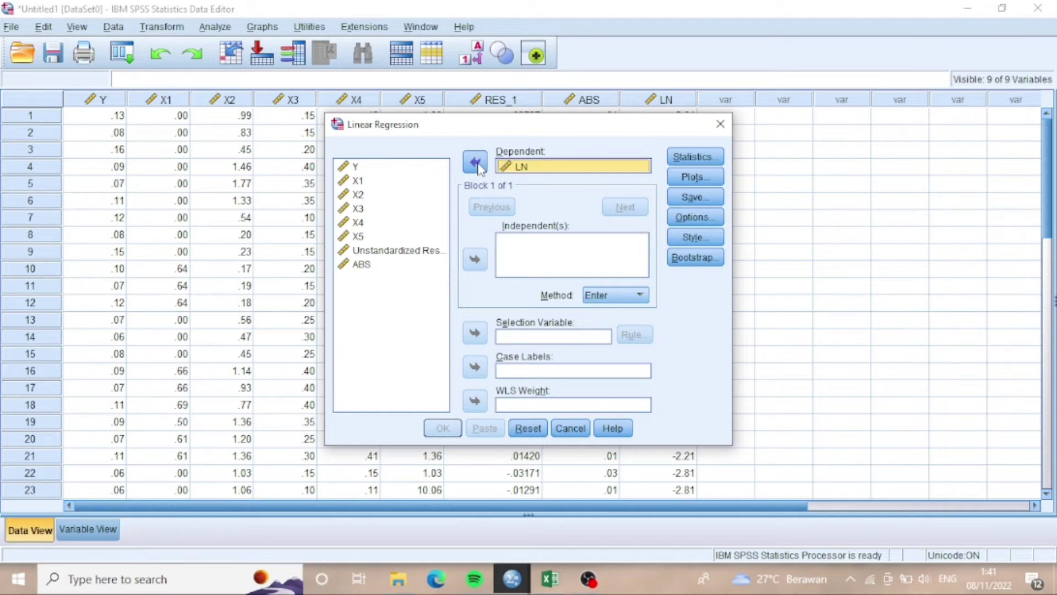
left_click(695, 196)
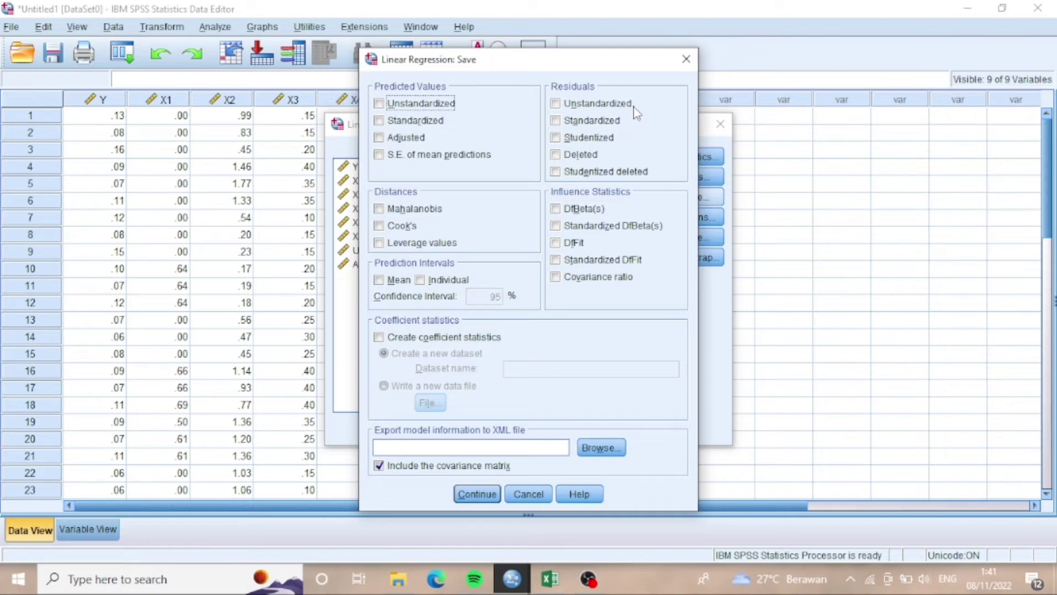
left_click(475, 496)
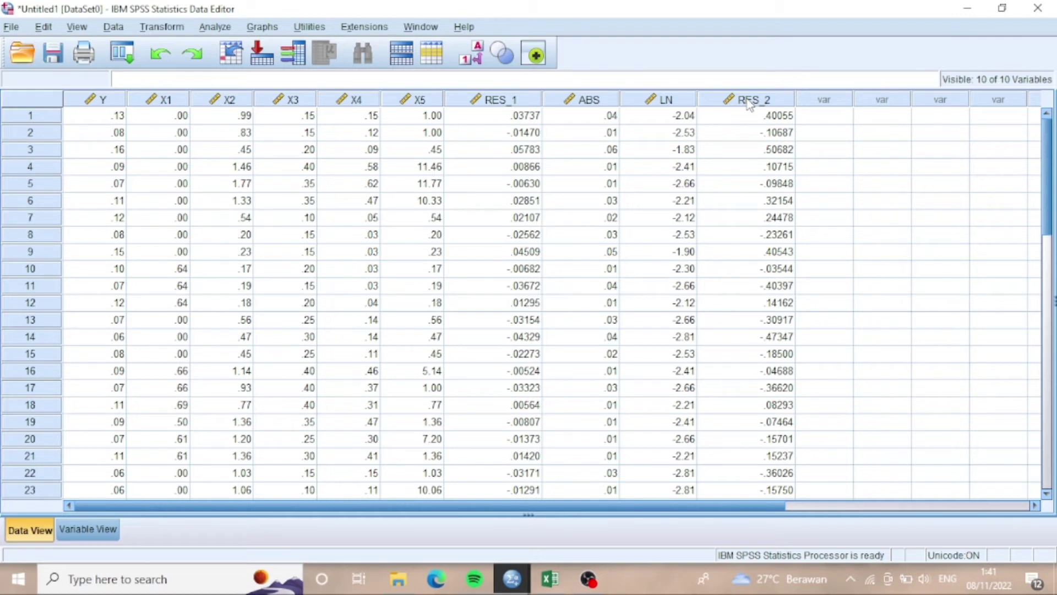
Compute a new variable ABS_RES as the absolute value of the second saved residual, ABS(RES_2).
left_click(162, 27)
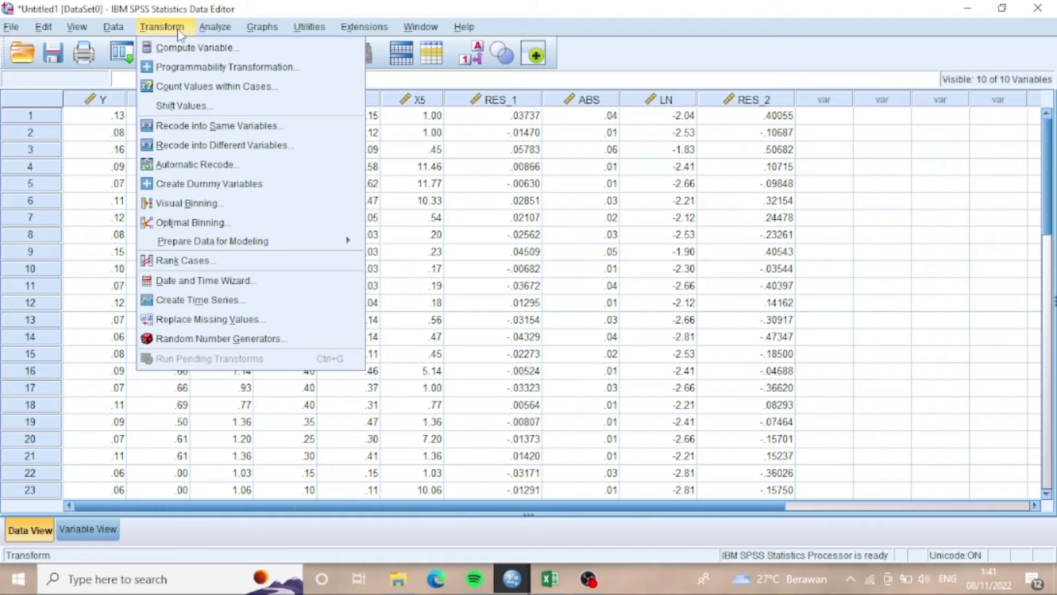
left_click(193, 47)
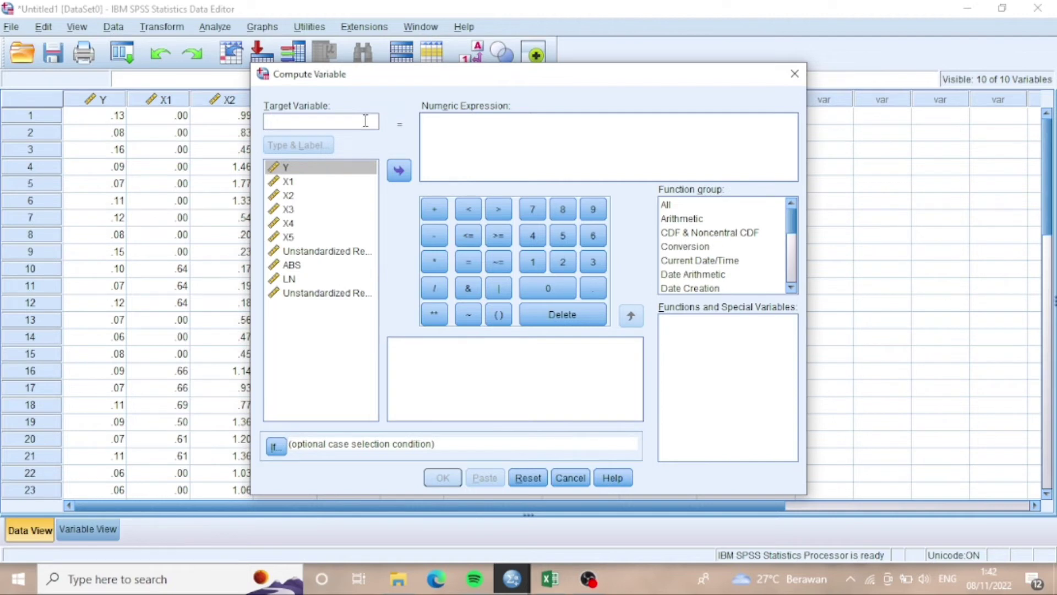
type("ABS_RES")
left_click(681, 218)
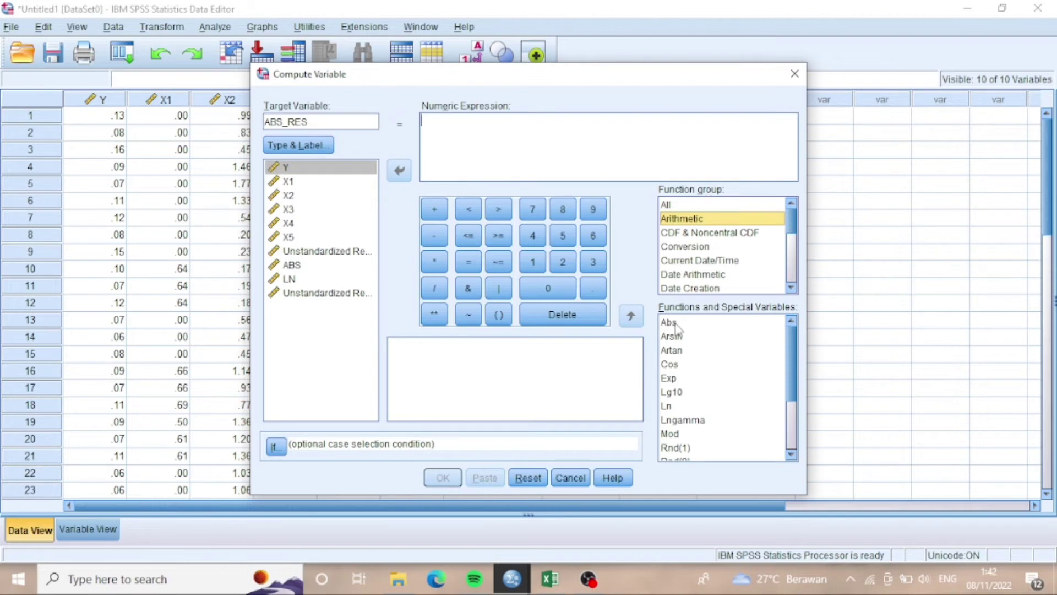
double_click(669, 322)
double_click(328, 293)
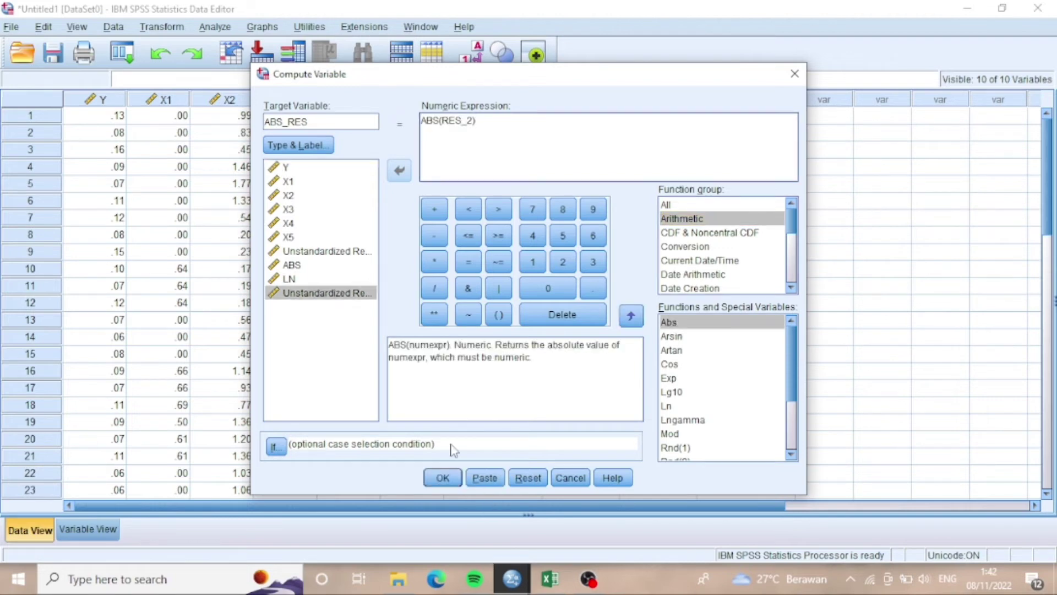
left_click(443, 478)
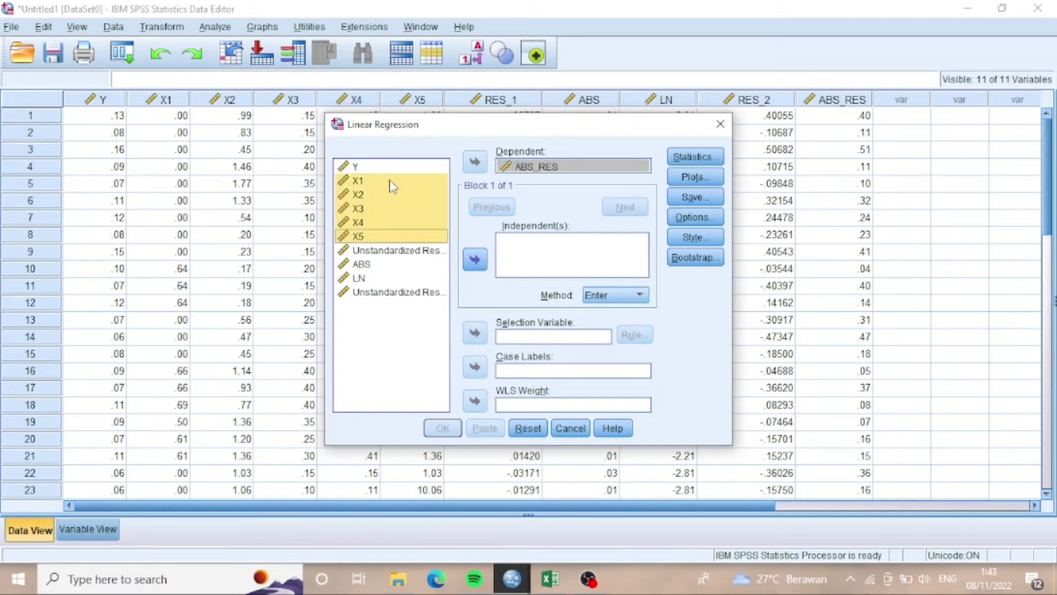
Run a linear regression of ABS_RES on X1 through X5 and examine the significance values in the Coefficients table.
left_click(475, 259)
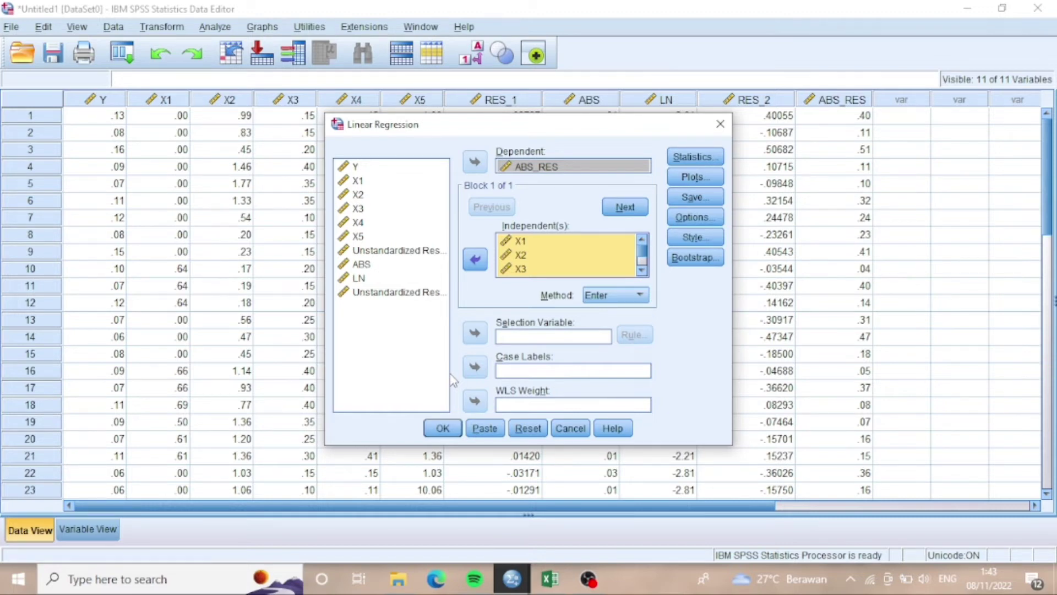
left_click(443, 428)
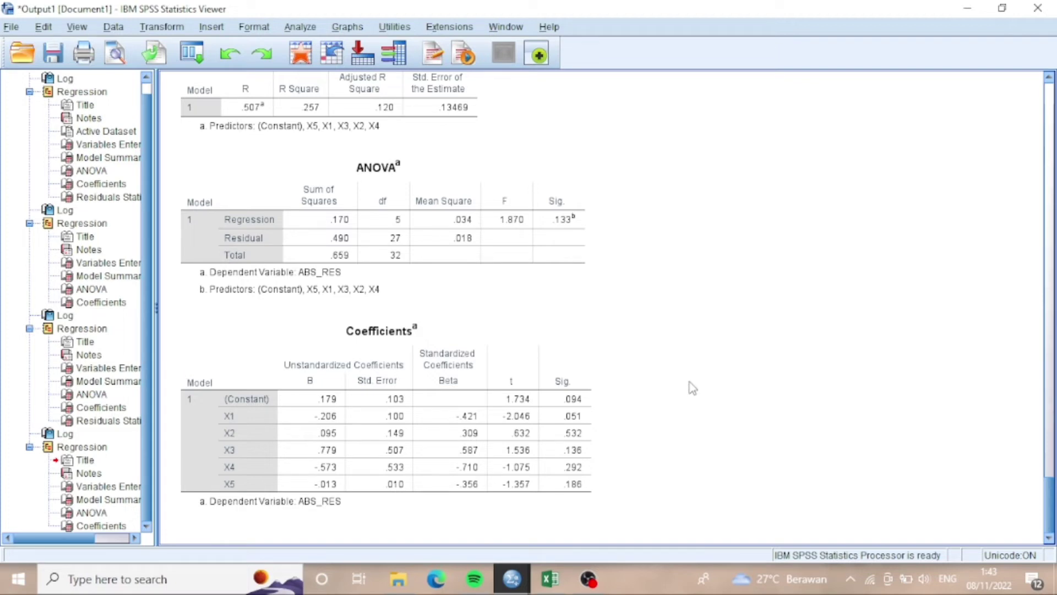
left_click(576, 423)
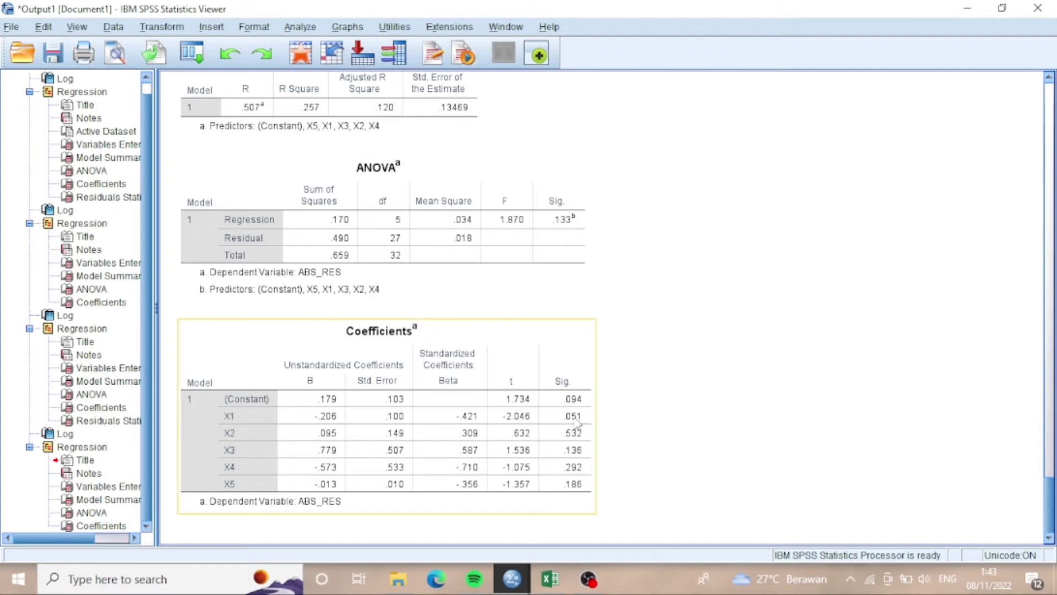
left_click(649, 445)
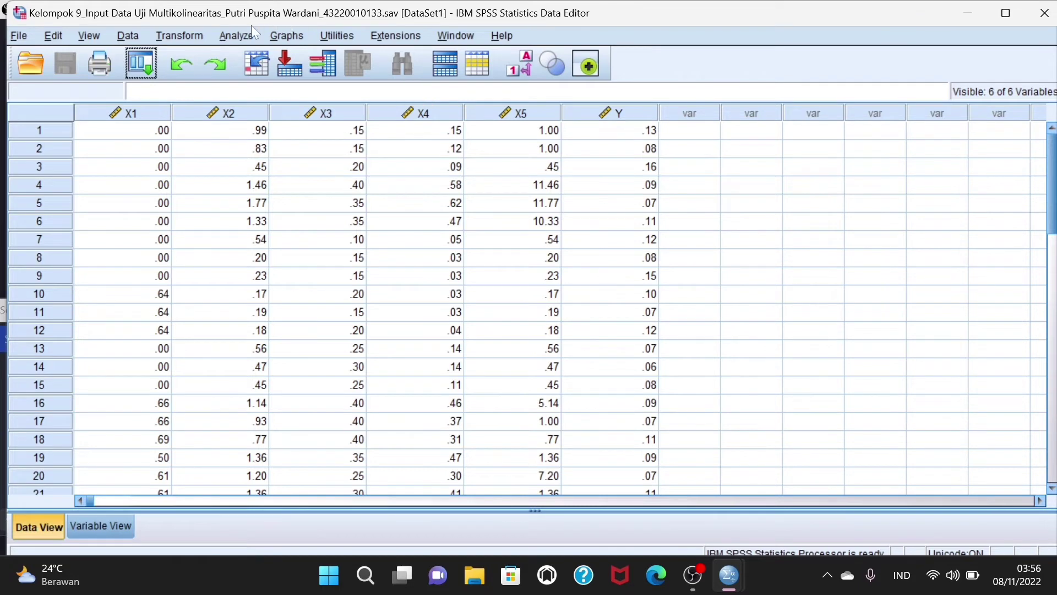
Set up a linear regression on the multicollinearity dataset with Y as the dependent variable and X1 through X5 as the independent variables.
left_click(240, 33)
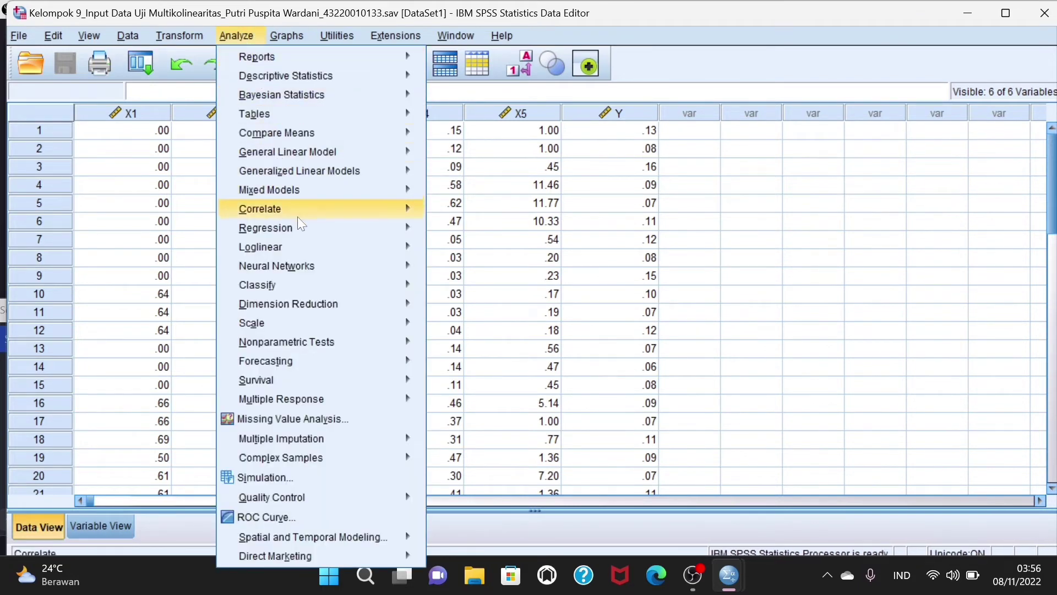
mouse_move(301, 223)
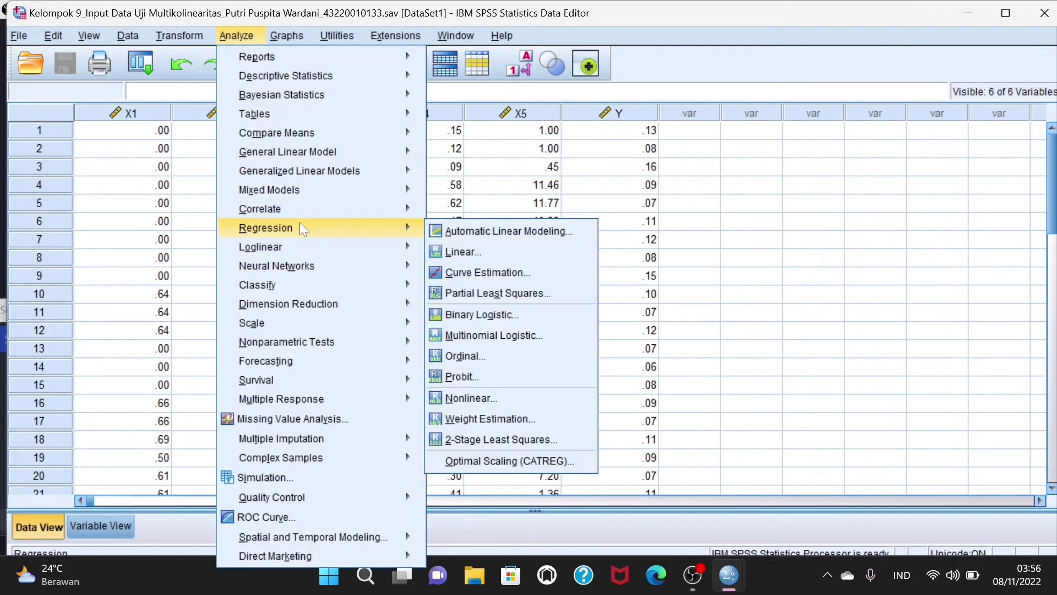
left_click(465, 252)
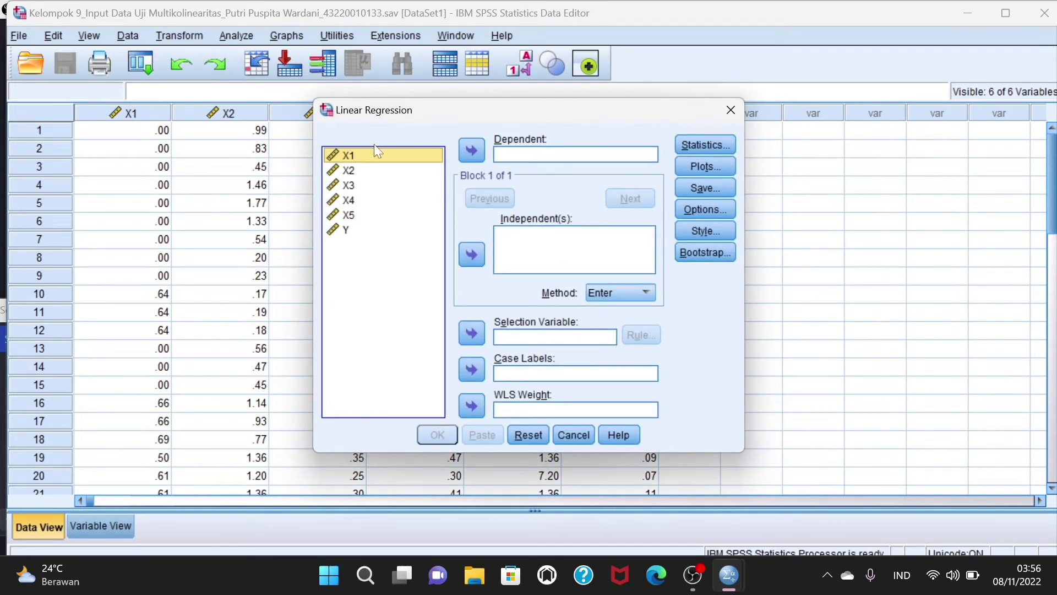
left_click(344, 230)
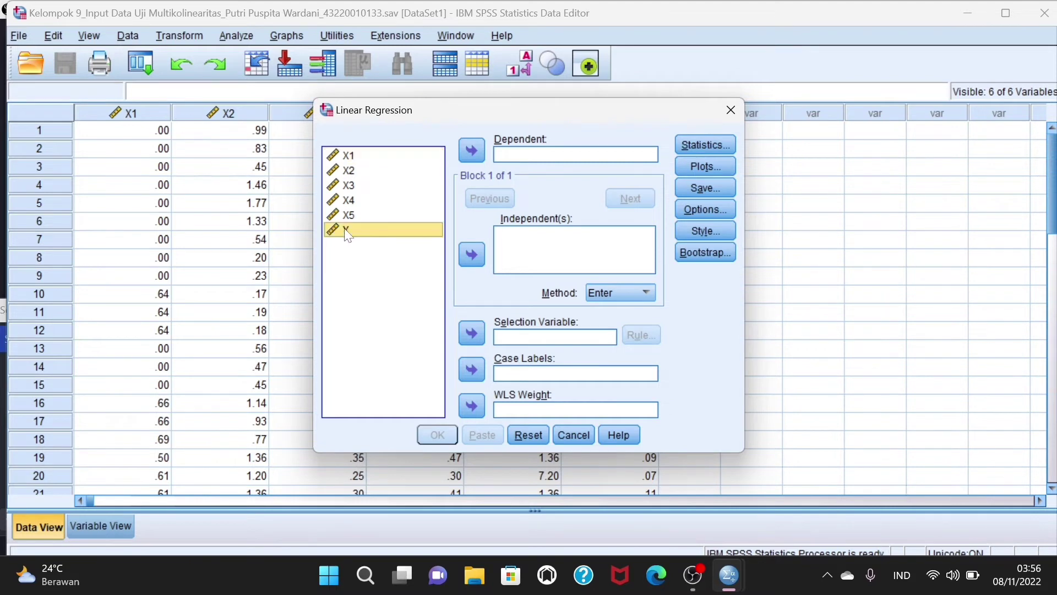
left_click(472, 152)
left_click(353, 159)
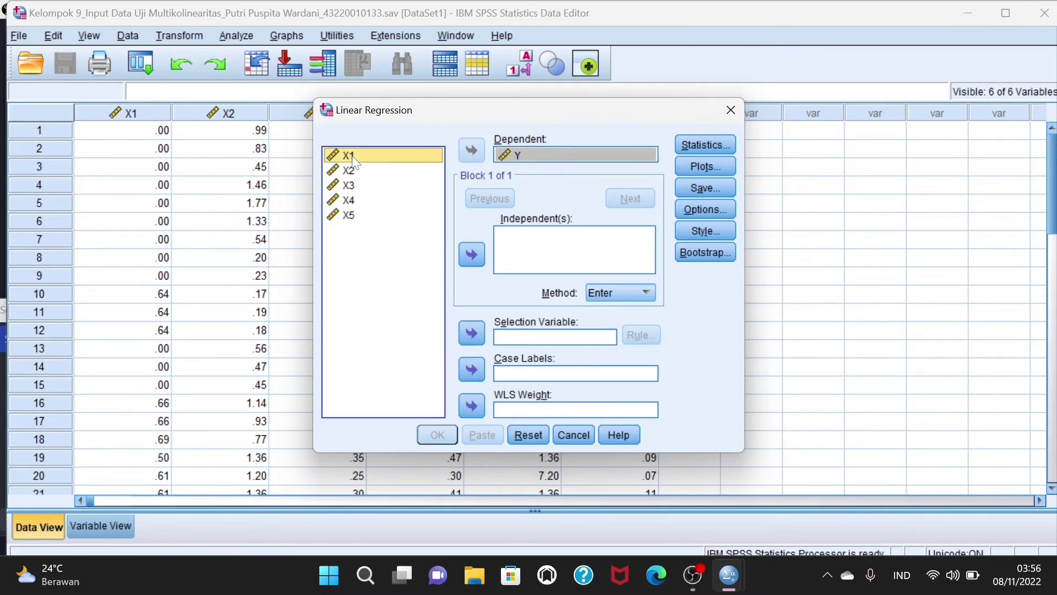
left_click_drag(353, 160, 375, 219)
left_click(471, 255)
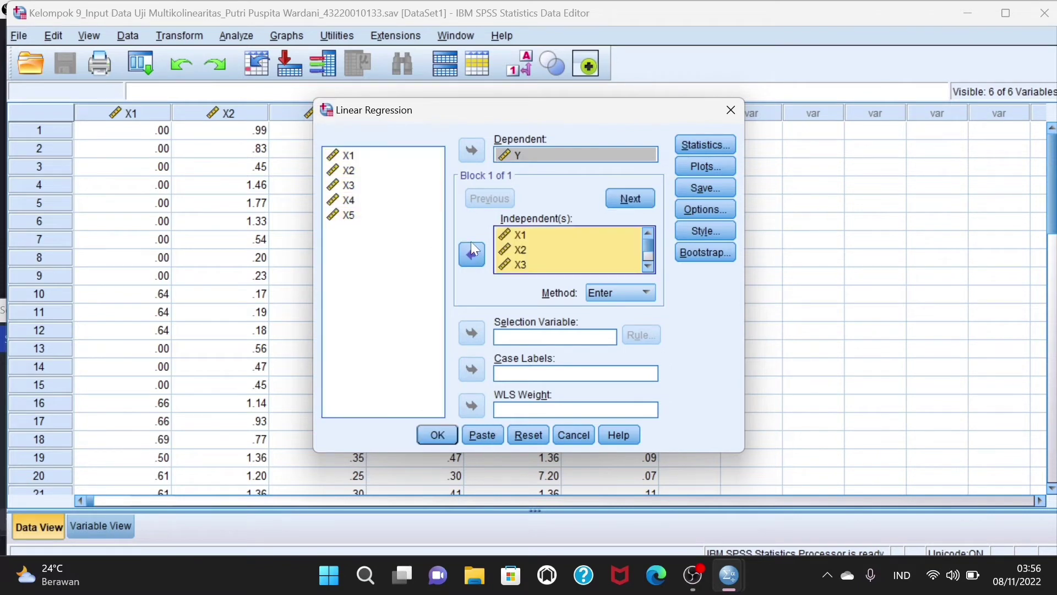
Add the covariance matrix and collinearity diagnostics to the regression statistics and run the regression.
left_click(685, 147)
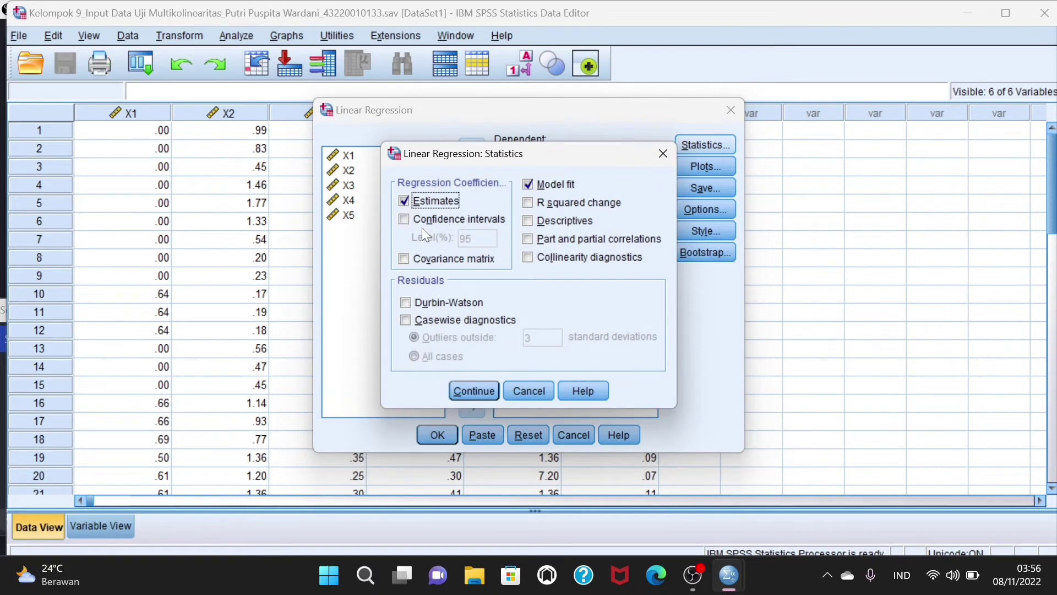
left_click(413, 261)
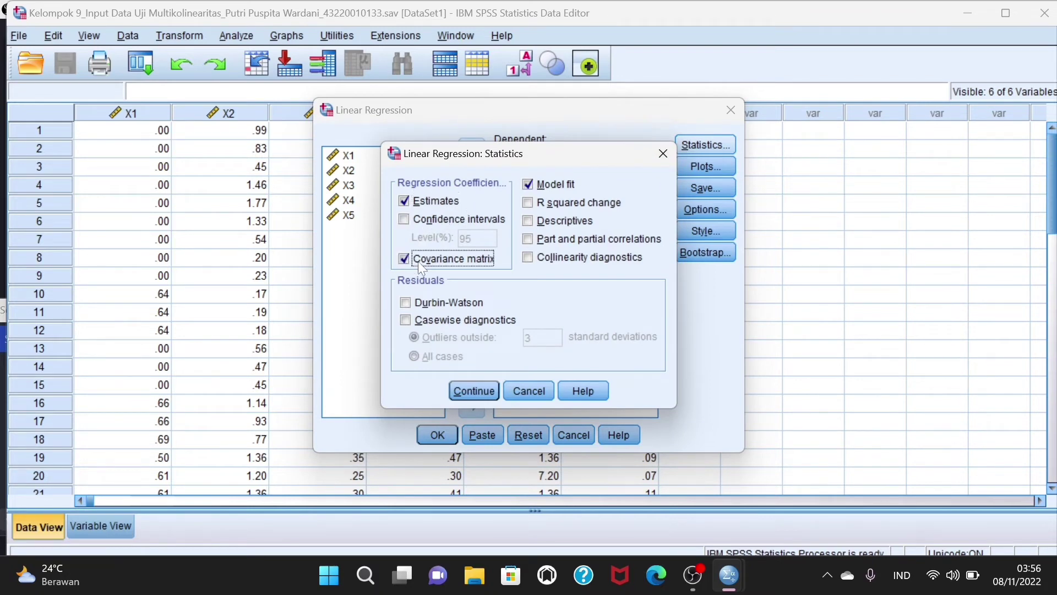
left_click(530, 259)
left_click(482, 390)
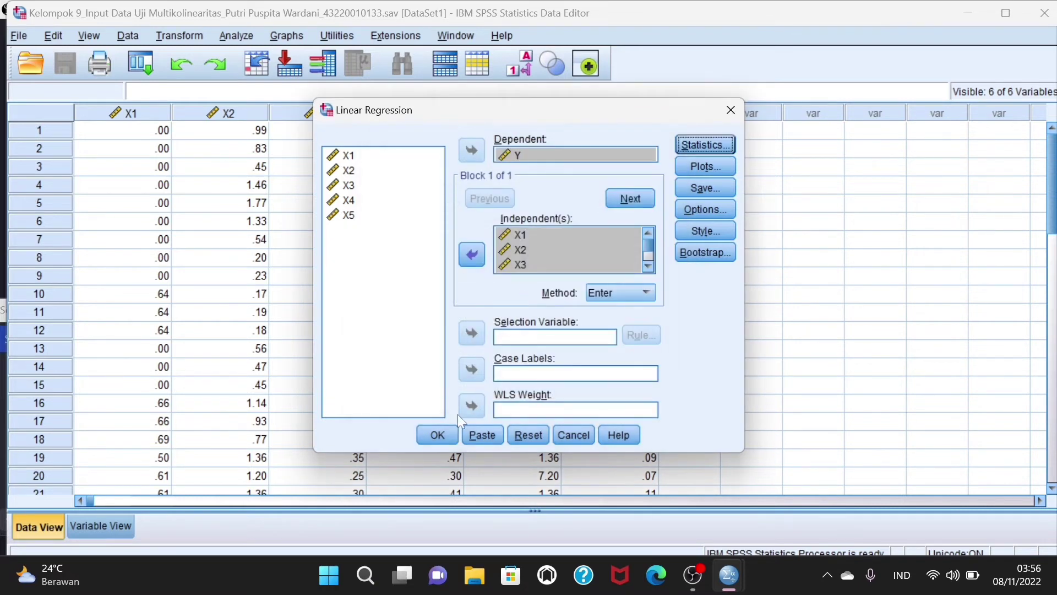
left_click(438, 436)
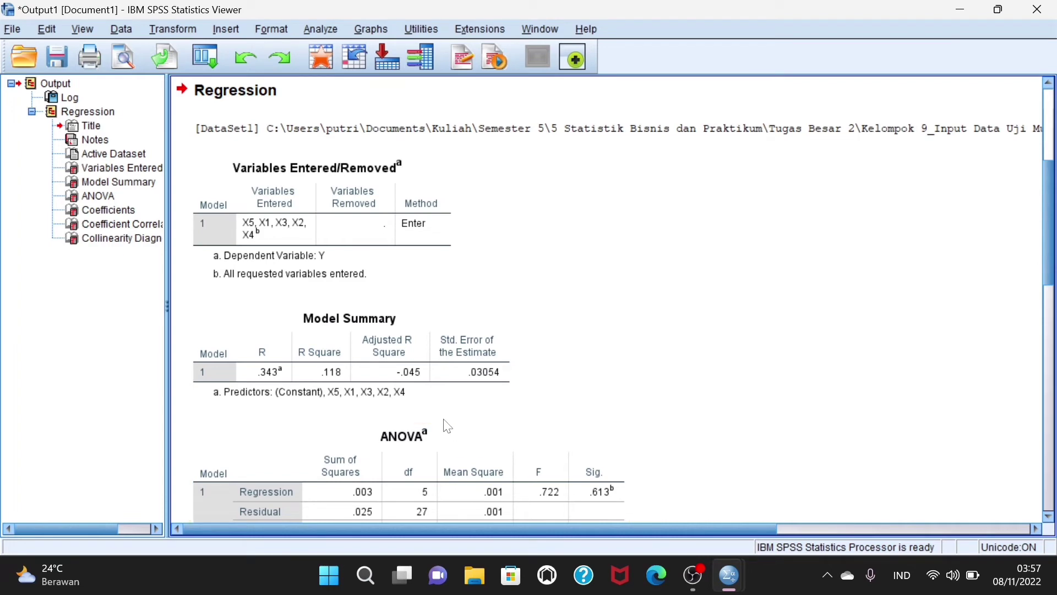
Examine the Tolerance and VIF values of X1 through X5 in the Coefficients table of the regression output.
scroll(447, 425, "down", 2)
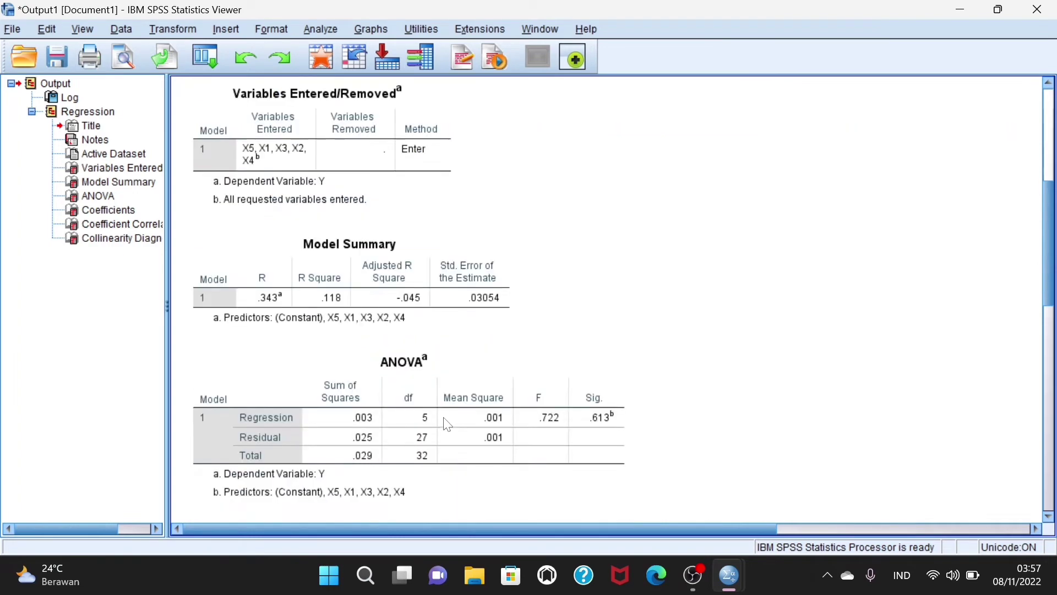
left_click(445, 419)
scroll(457, 413, "down", 1)
left_click(469, 393)
scroll(469, 392, "down", 4)
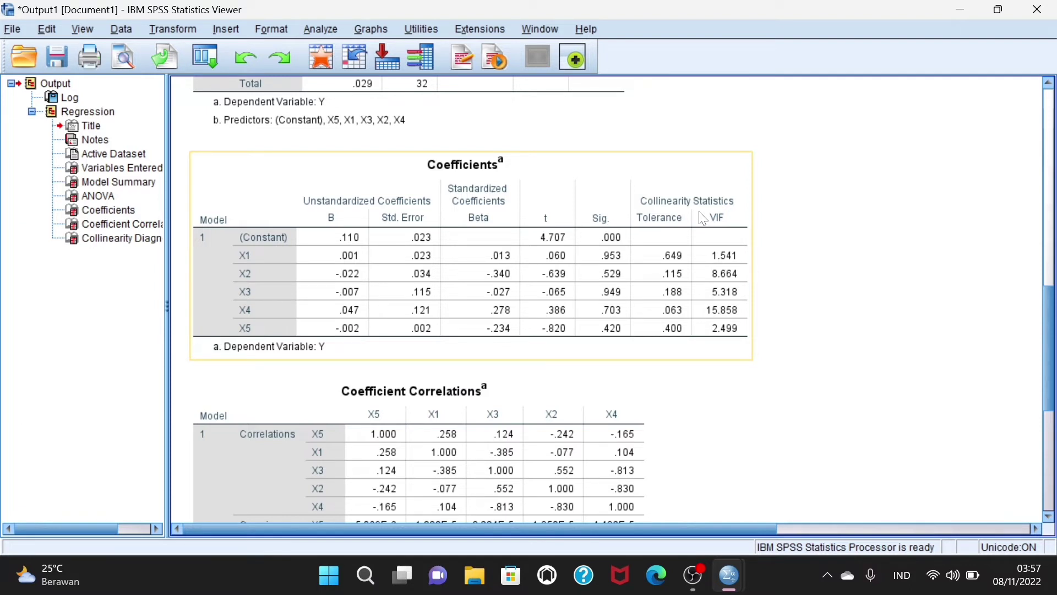
left_click(803, 242)
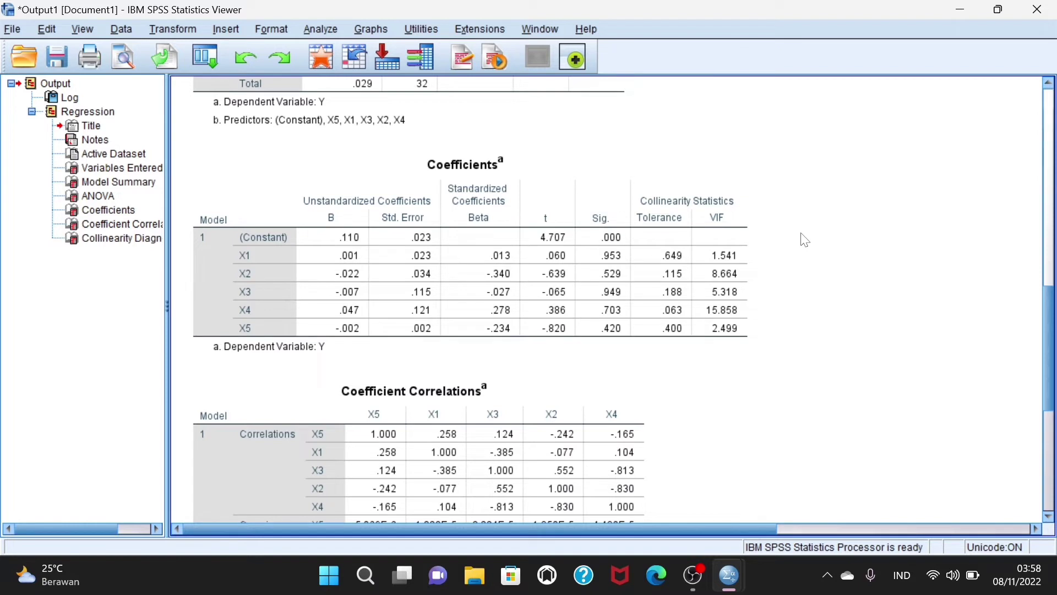
left_click(662, 235)
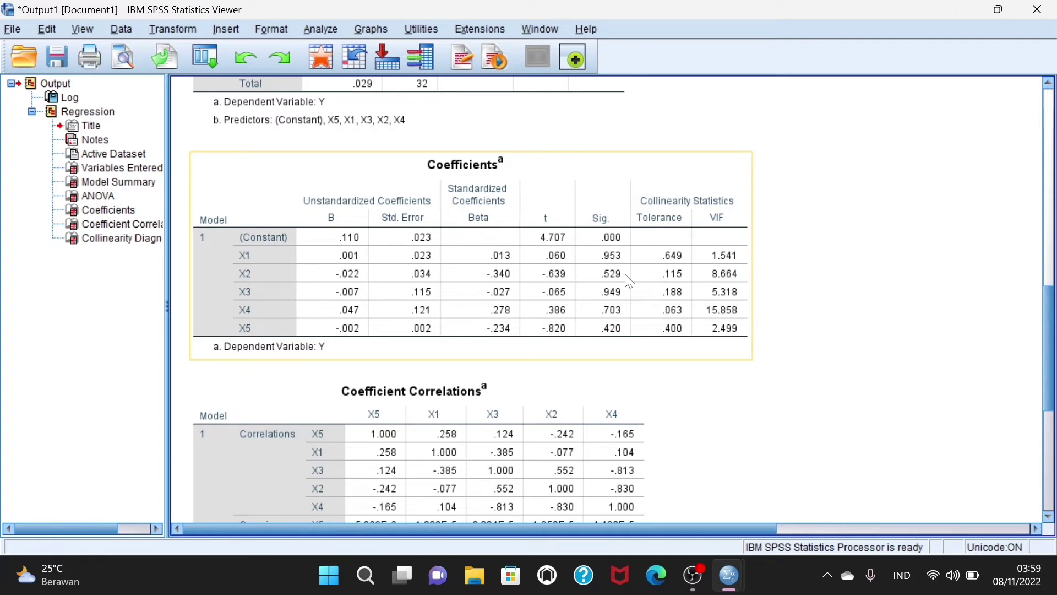
left_click(505, 137)
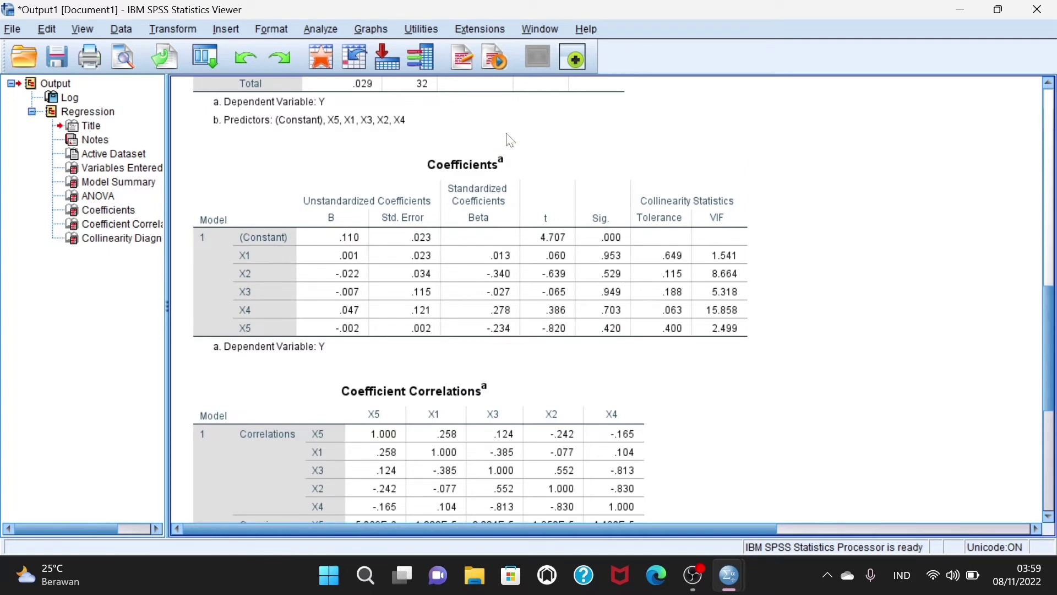
Start computing a new variable with TRANS_X1 as the target variable name.
left_click(185, 35)
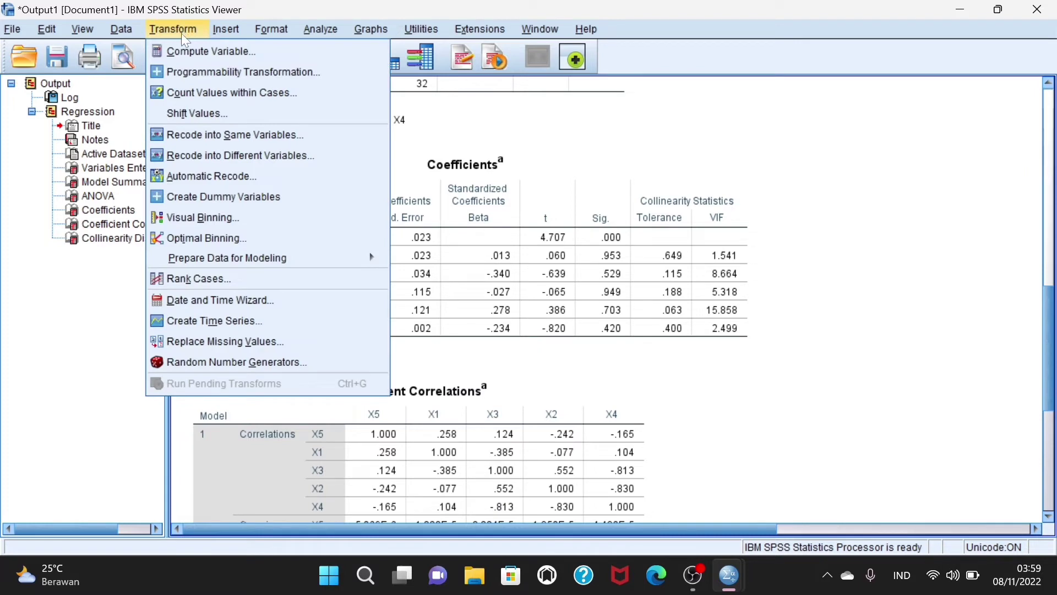
left_click(274, 55)
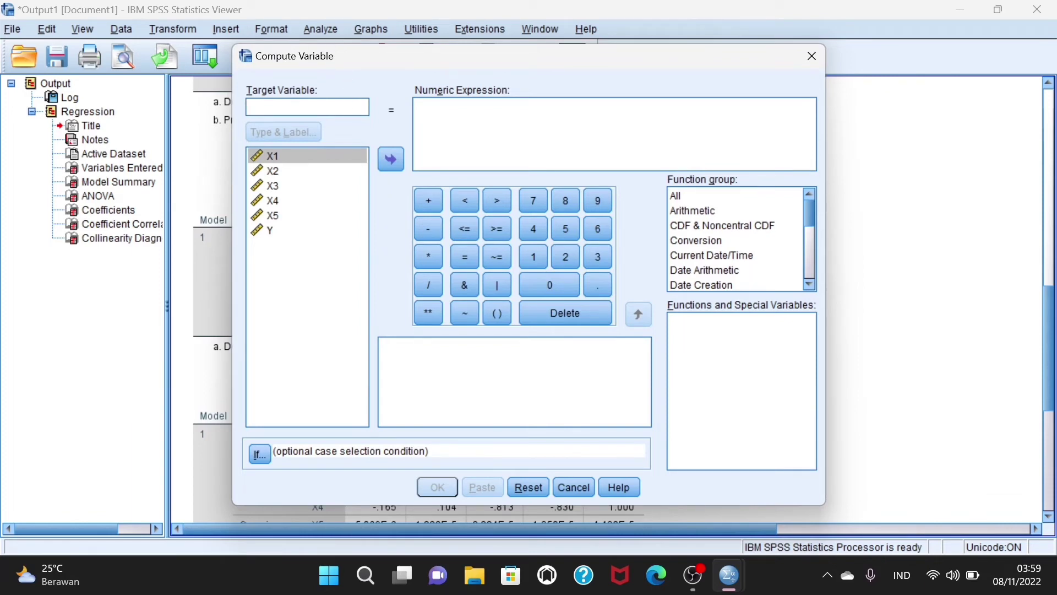
type("TRAN")
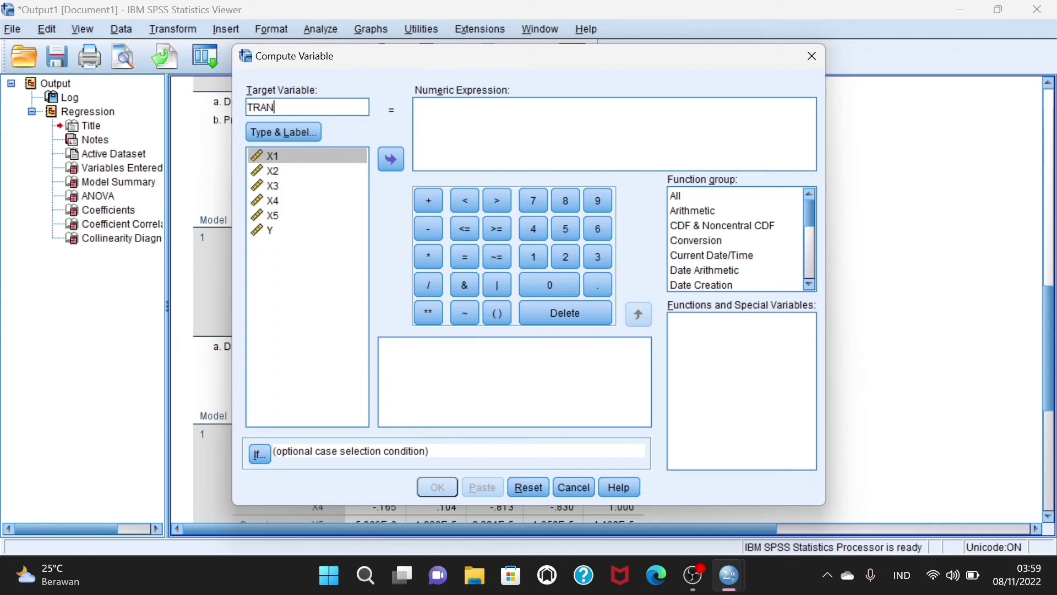
type("S_X1")
Define the expression for TRANS_X1 as 1/(0.69-X1) and execute the computation.
left_click(415, 106)
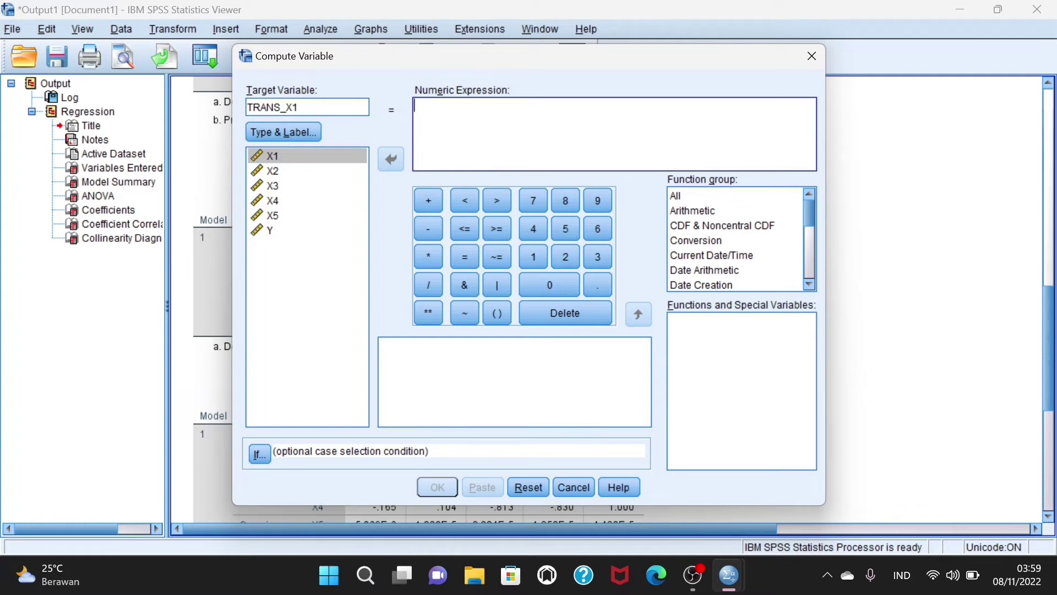
type("1/")
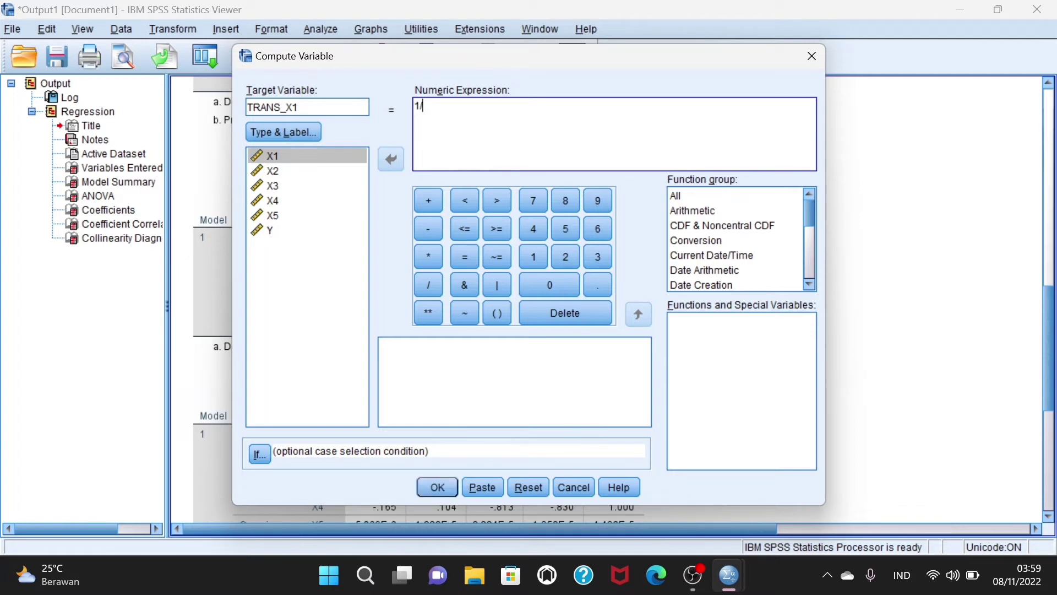
type("(K-X)")
key("BackSpace")
type("0,")
key("BackSpace")
type(".69")
key("Delete")
left_click(276, 158)
left_click(392, 161)
left_click(448, 488)
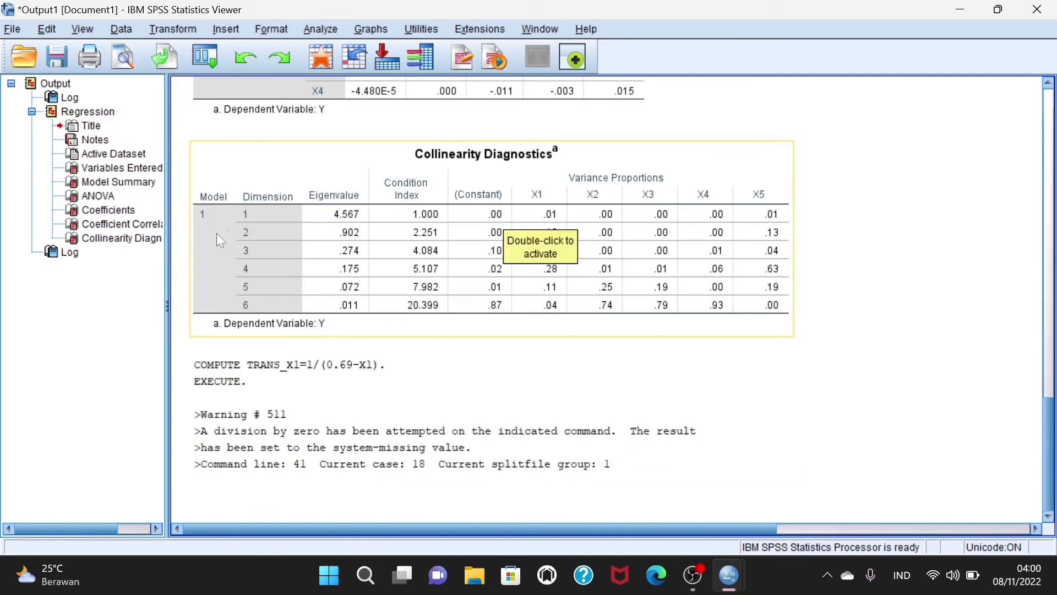
Start another variable computation with the target variable name changed to TRANS_X2.
left_click(176, 32)
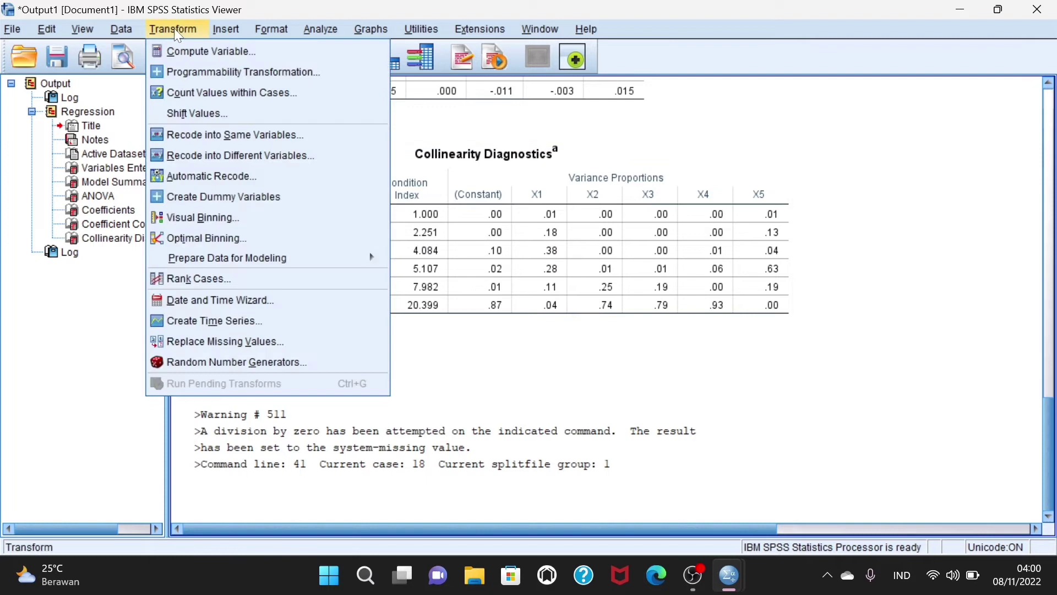
left_click(201, 49)
left_click(300, 106)
key("BackSpace")
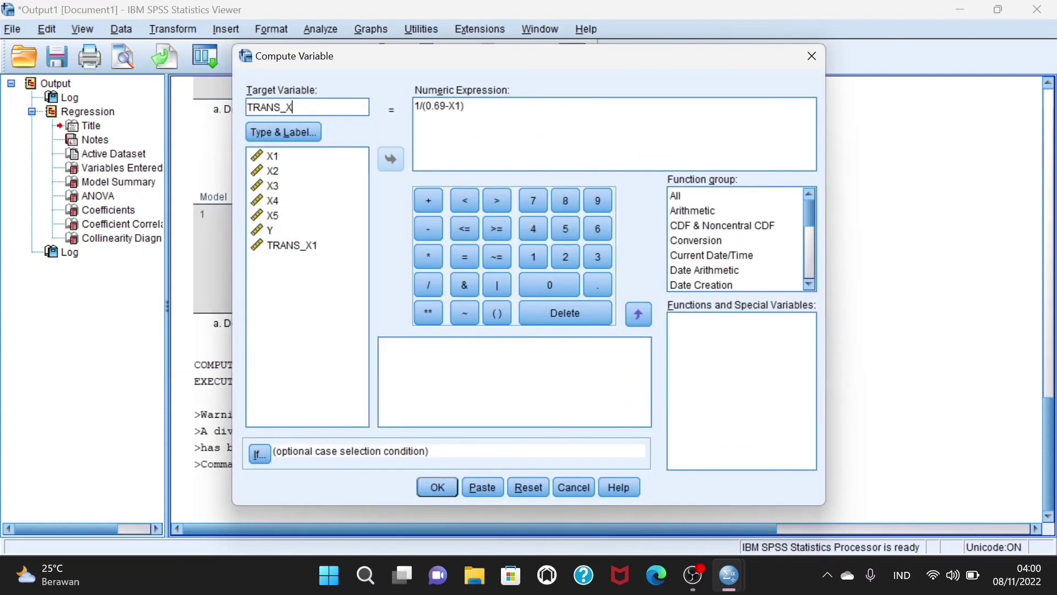
type("2")
Change the expression for TRANS_X2 to 1/(1.77-X2) and execute the computation.
left_click(446, 105)
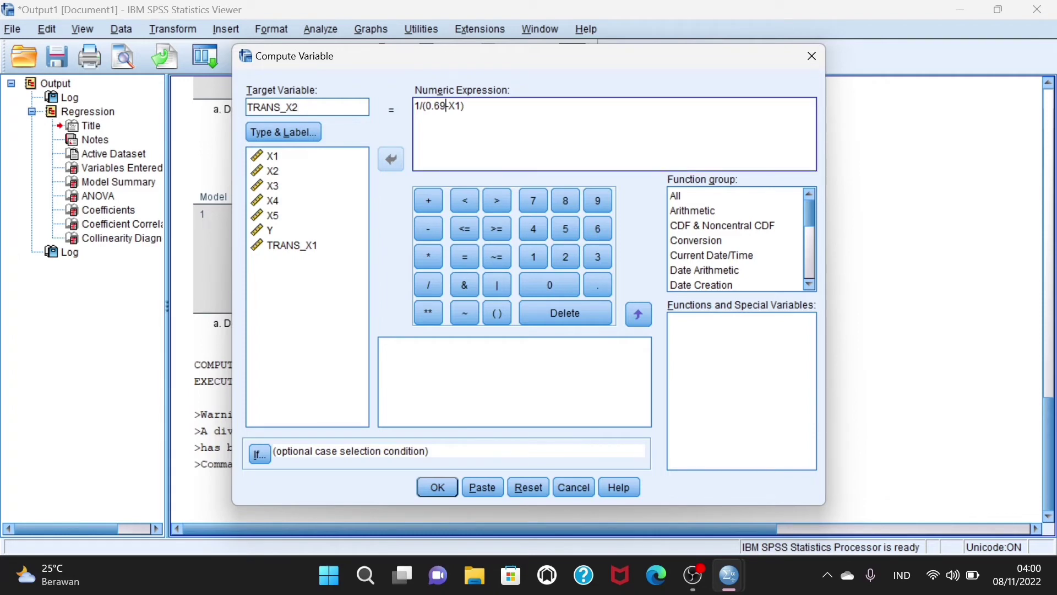
key("BackSpace")
key("BackSpace")
key("BackSpace")
key("BackSpace")
type("1.77")
key("Right")
key("Right")
key("Right")
key("shift+Left")
key("shift+Left")
key("Delete")
left_click(272, 171)
left_click(395, 159)
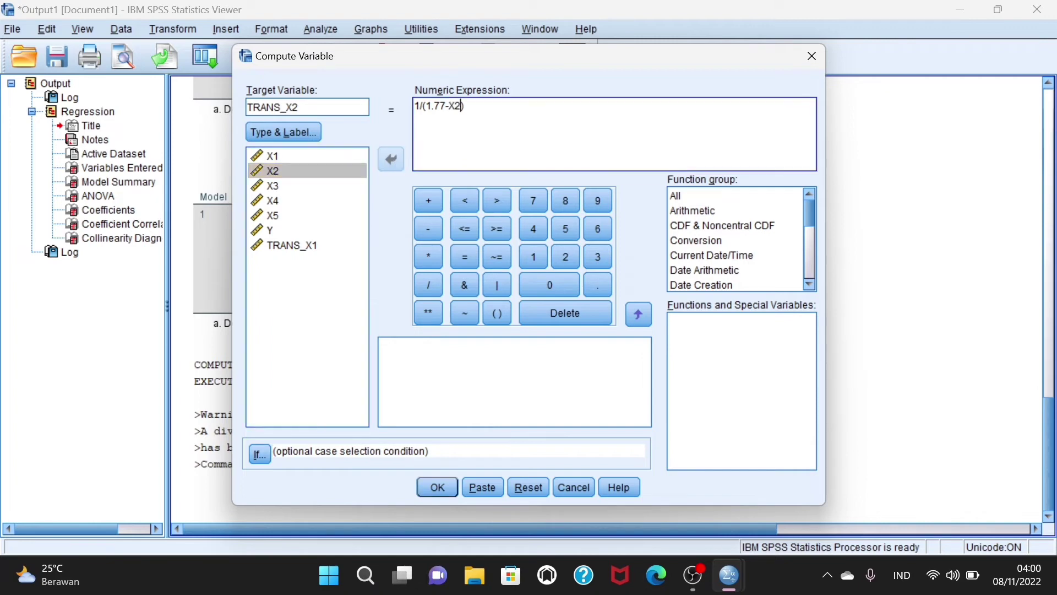
left_click(438, 487)
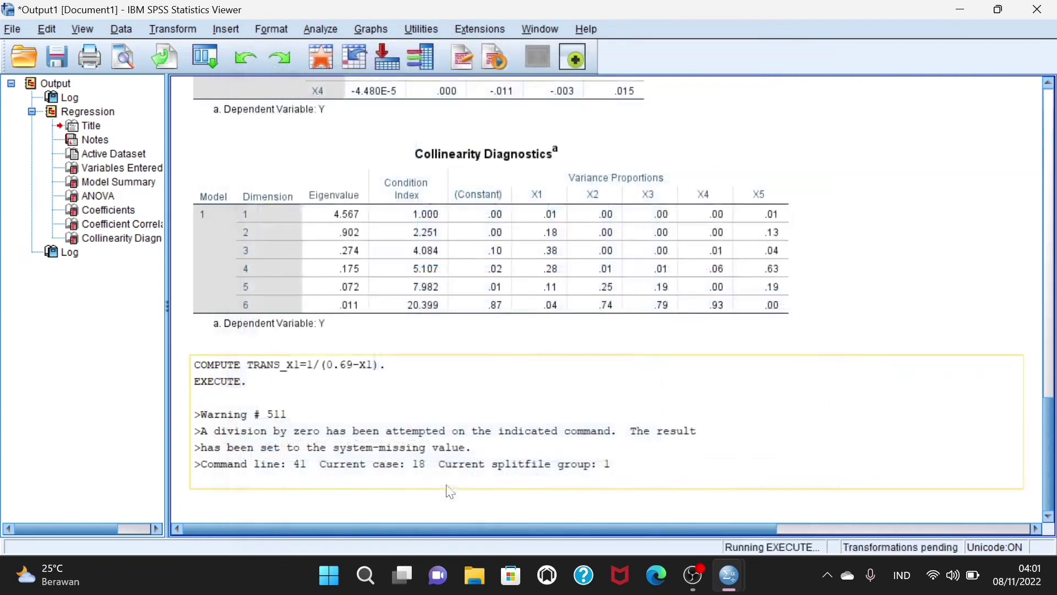
Start another variable computation with TRANS_X3 as the target variable name.
left_click(165, 30)
left_click(200, 51)
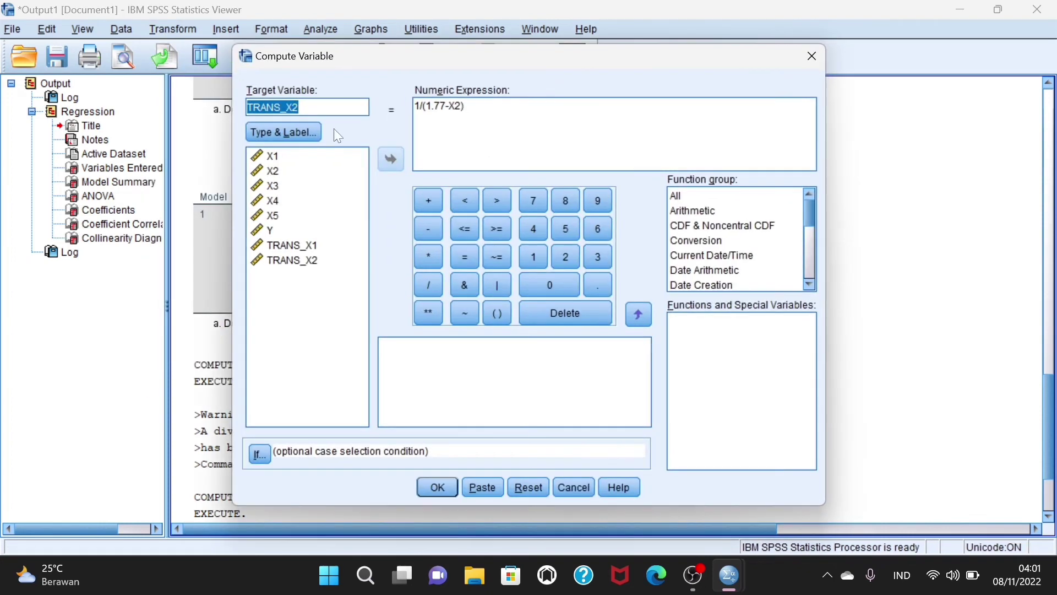
left_click(330, 107)
key("BackSpace")
type("3")
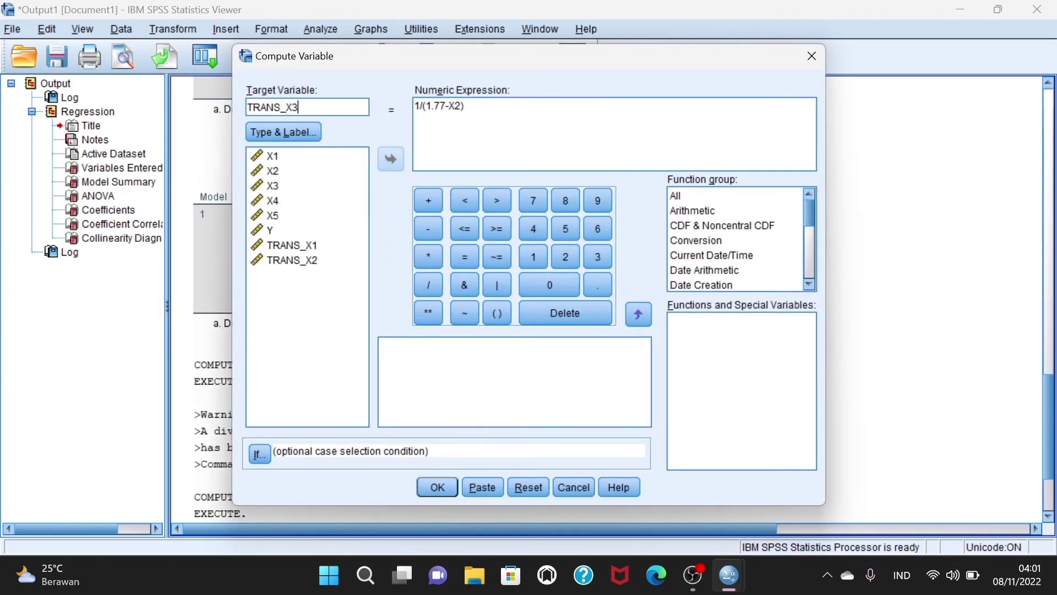
Change the expression for TRANS_X3 to 1/(0.40-X3) and execute the computation.
left_click_drag(446, 106, 426, 106)
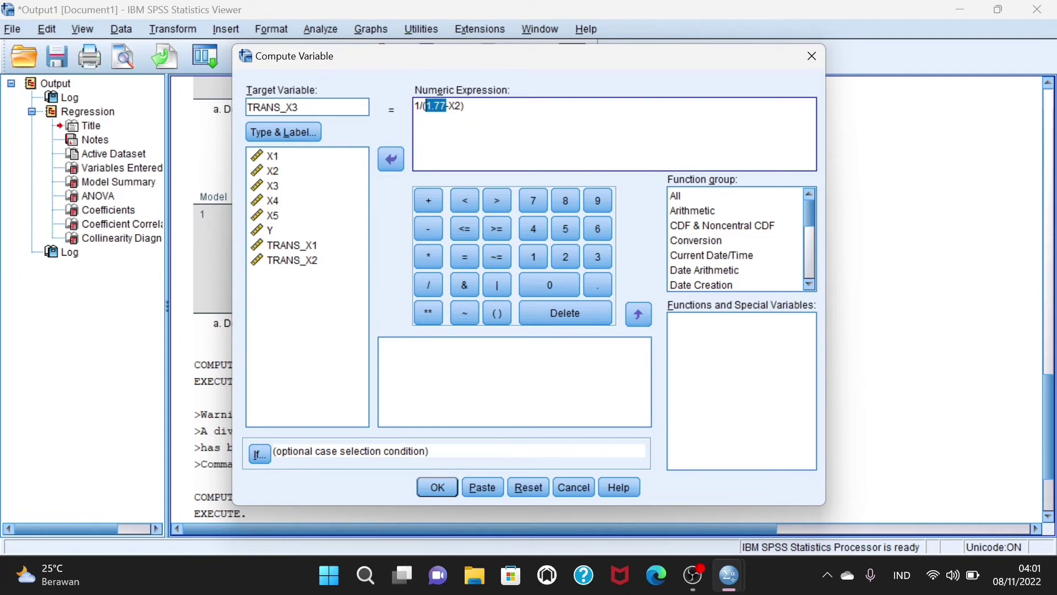
key("BackSpace")
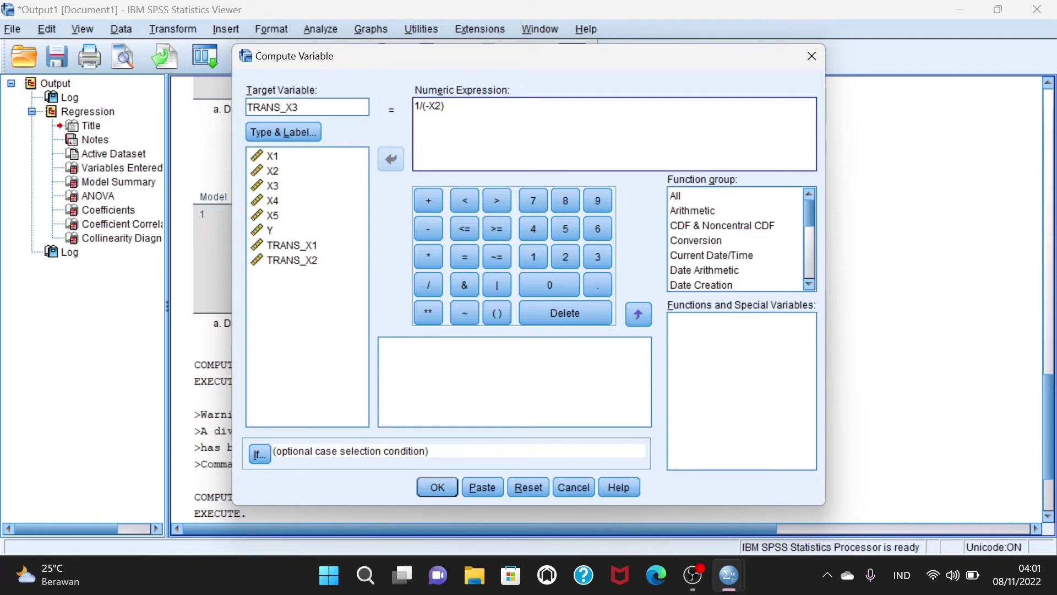
type("0.40")
double_click(455, 106)
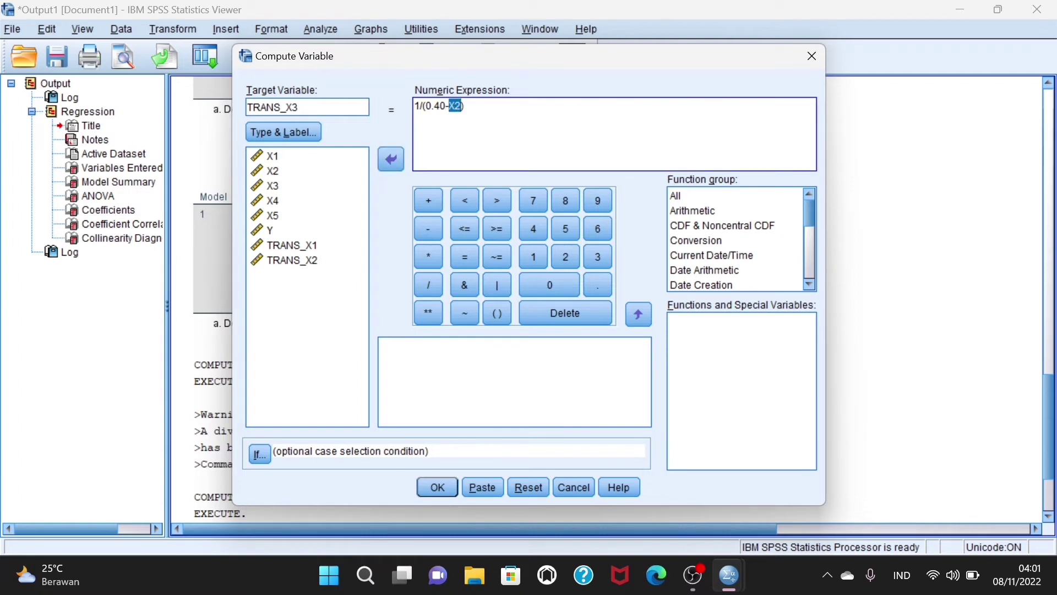
left_click(393, 161)
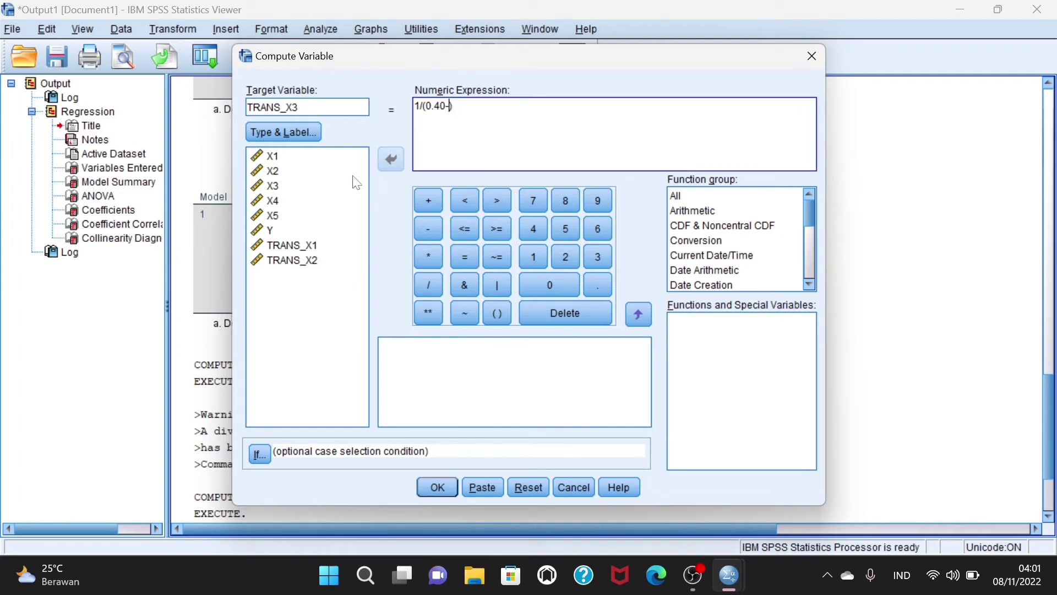
left_click(270, 185)
left_click(390, 162)
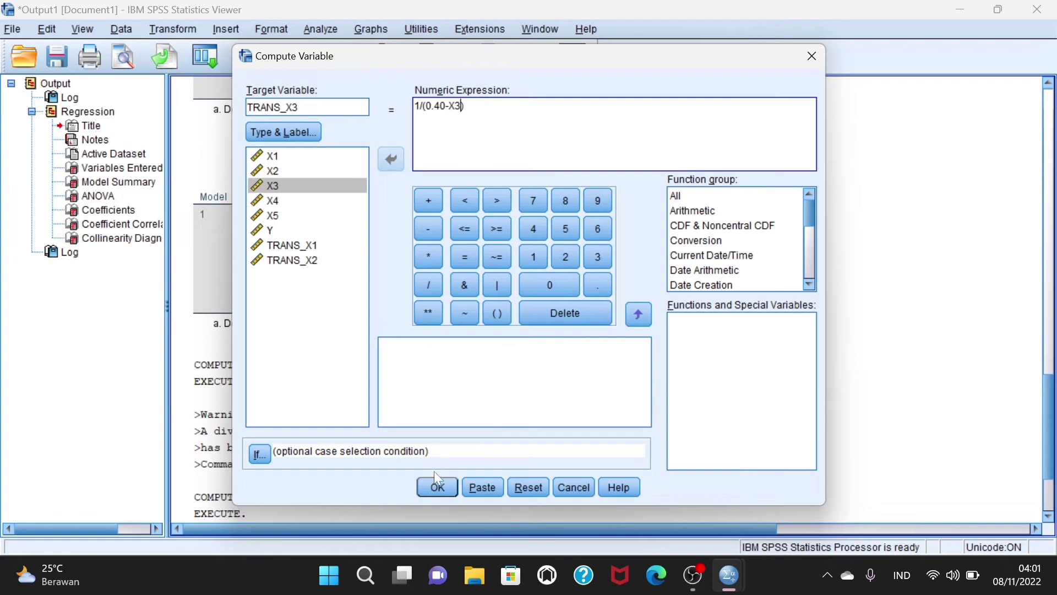
left_click(438, 486)
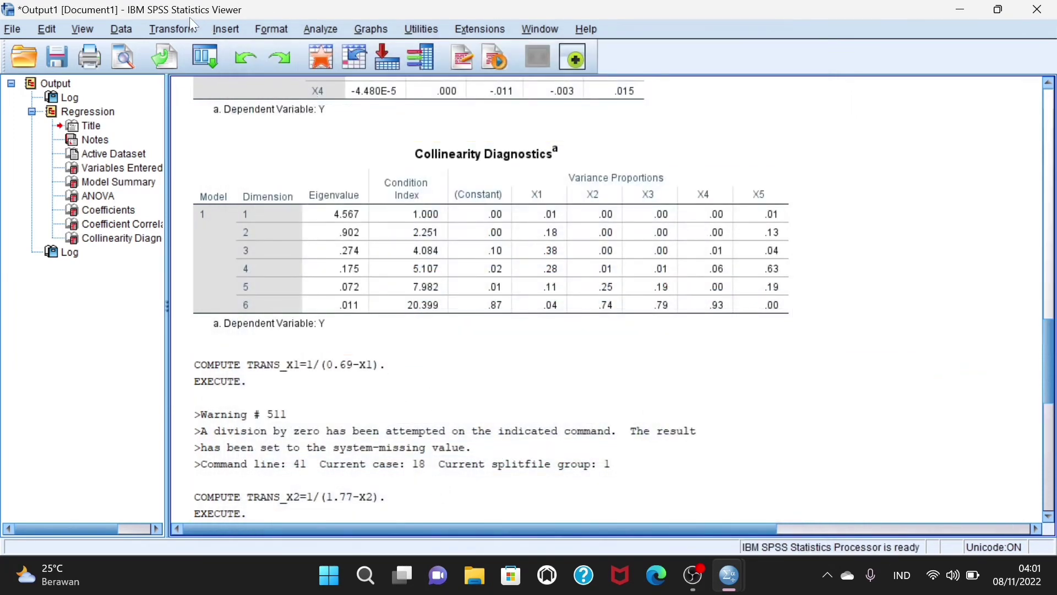
Start another variable computation with TRANS_X4 as the target variable name.
left_click(186, 29)
left_click(198, 51)
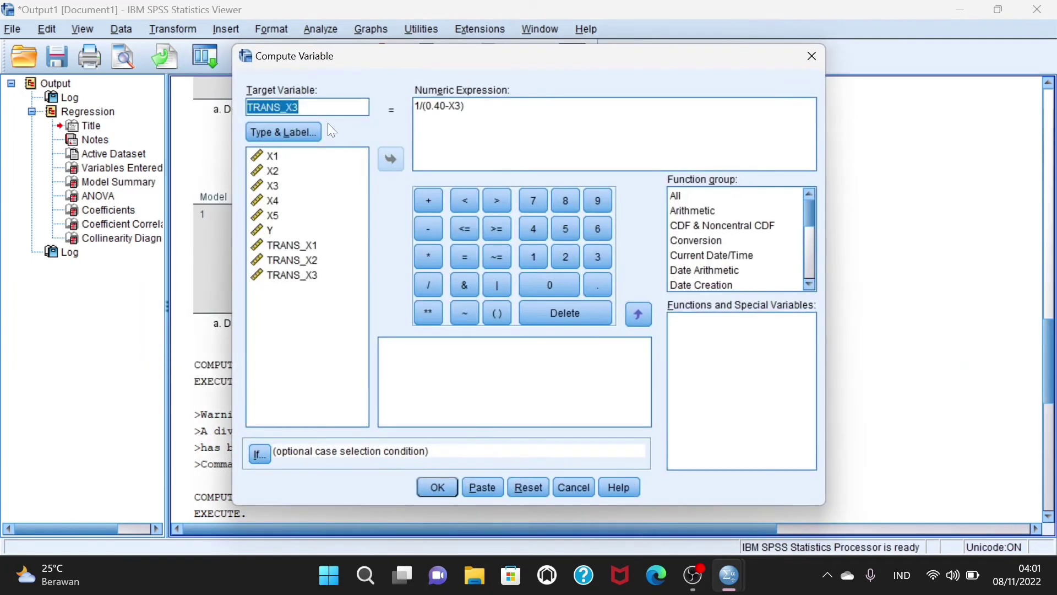
left_click(300, 107)
key("BackSpace")
type("4")
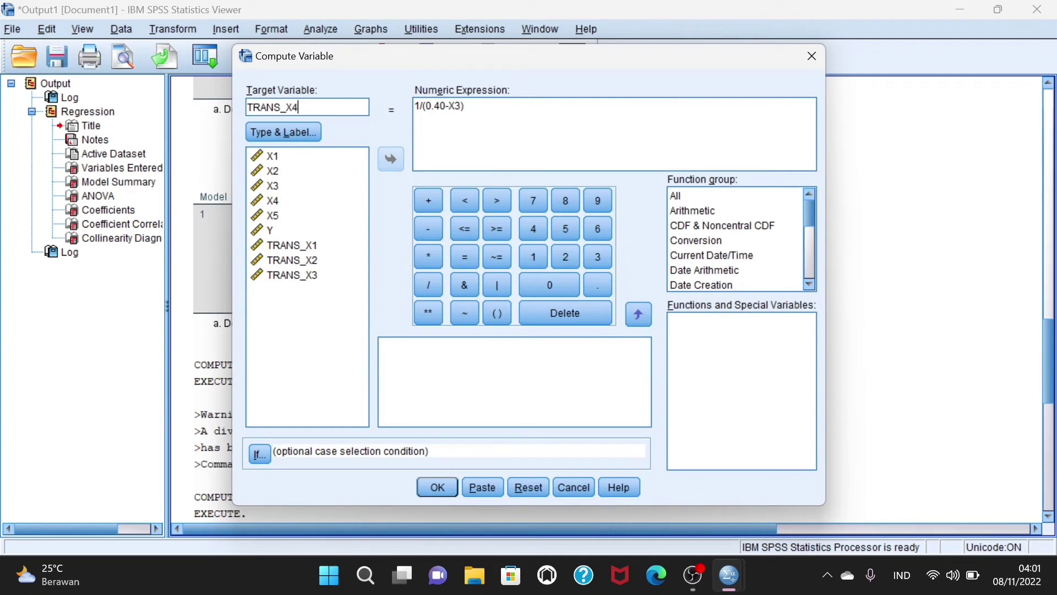
Change the expression for TRANS_X4 to 1/(0.62-X4) and execute the computation.
left_click(446, 105)
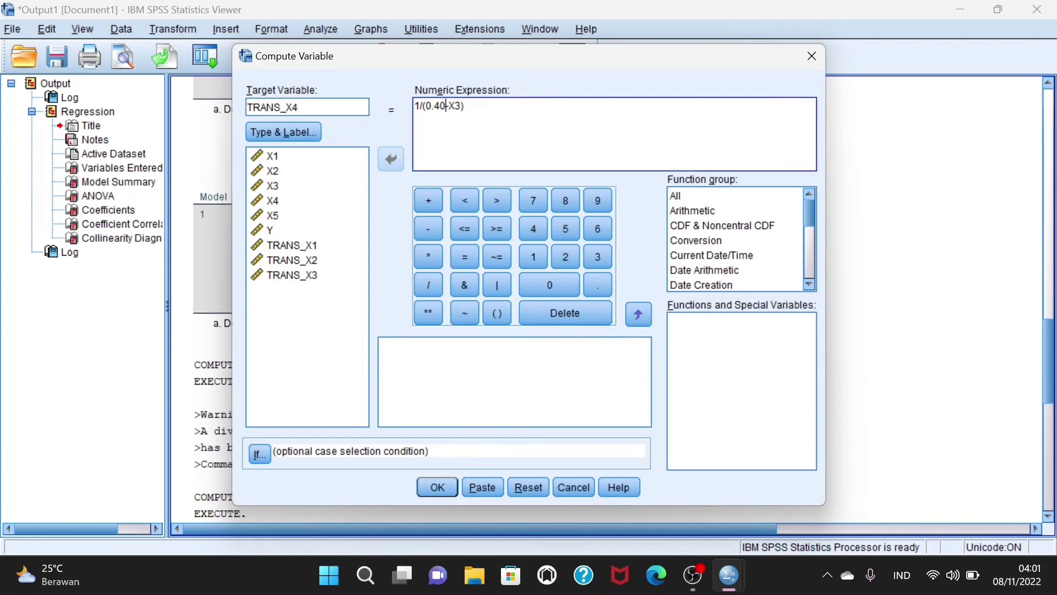
key("BackSpace")
key("BackSpace")
key("BackSpace")
key("BackSpace")
type("0.62")
key("shift+Right")
key("shift+Right")
key("BackSpace")
key("shift+Tab")
left_click(272, 200)
left_click(395, 161)
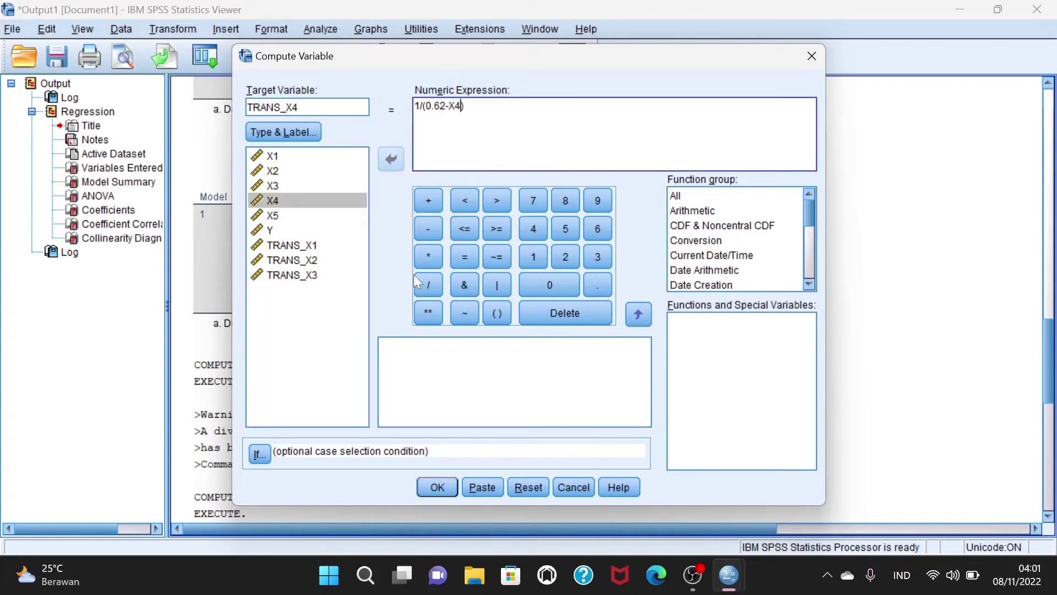
left_click(445, 486)
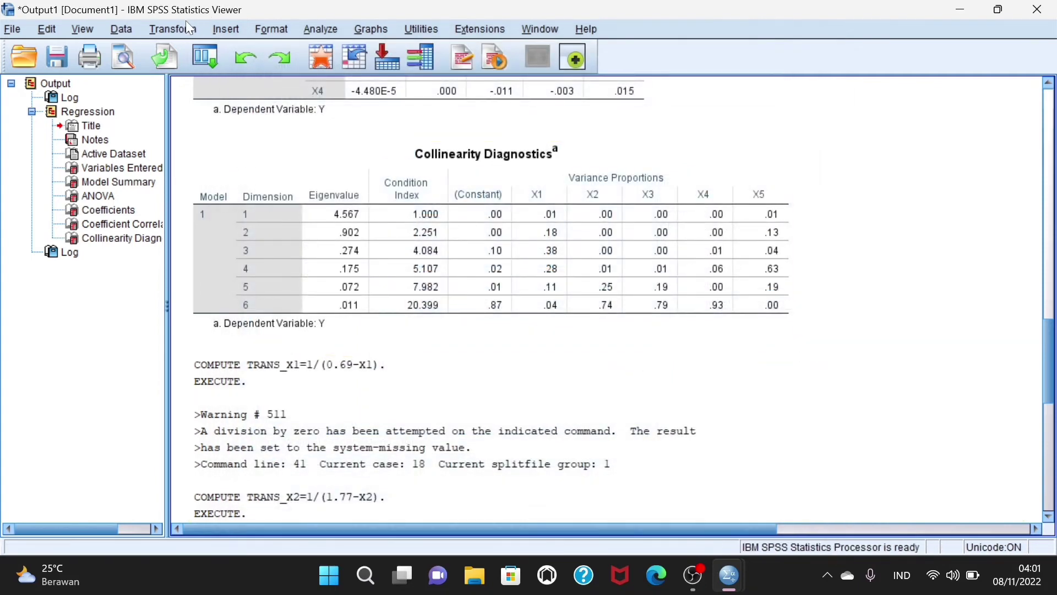
Start another variable computation with TRANS_X5 as the target variable name.
left_click(186, 27)
left_click(196, 51)
key("End")
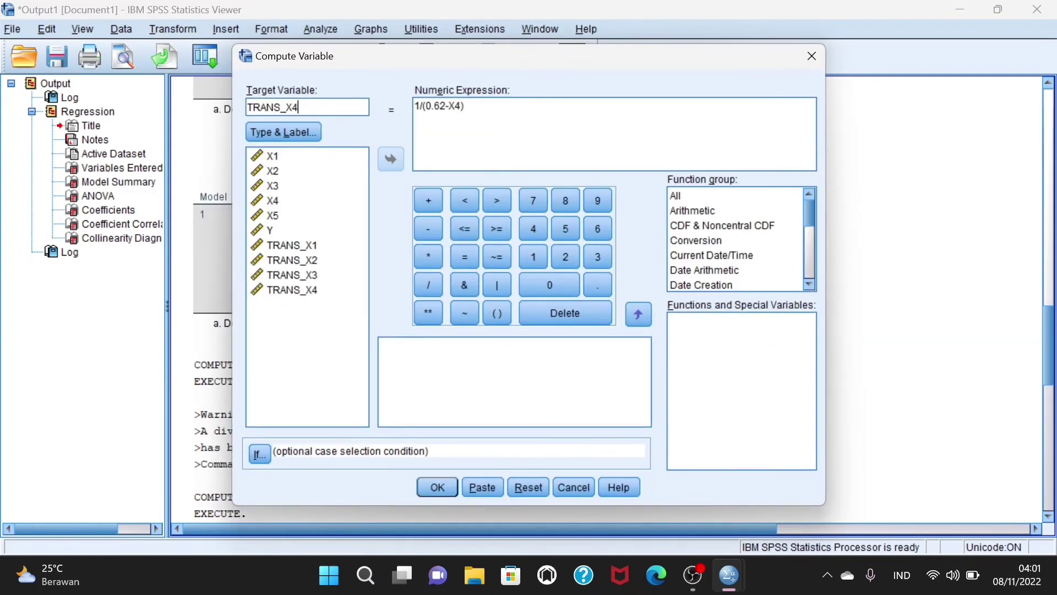
key("BackSpace")
type("5")
Change the expression for TRANS_X5 to 1/(11.77-X5) and execute the computation.
left_click(446, 106)
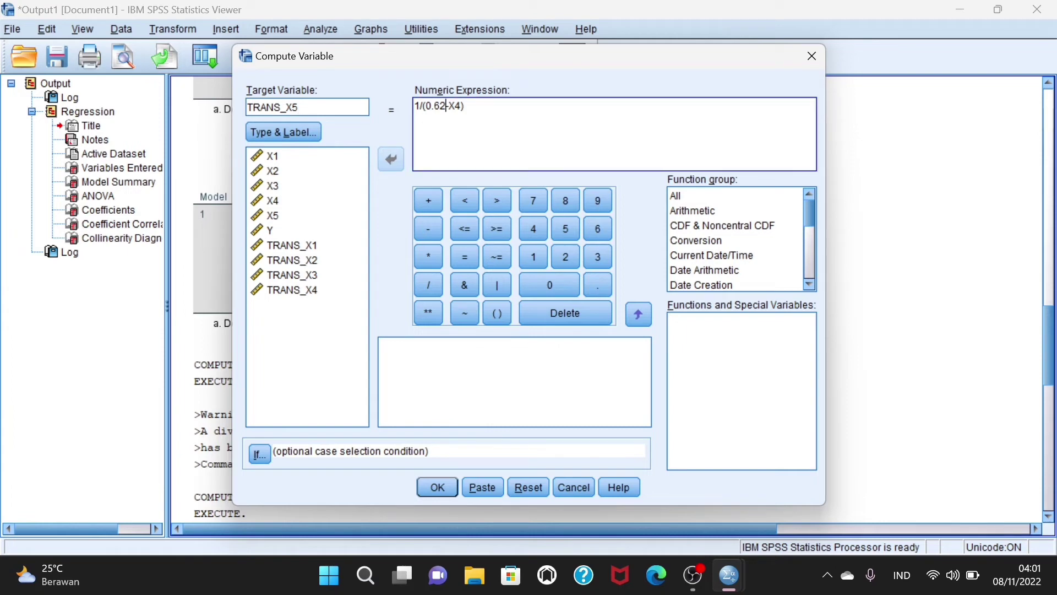
key("BackSpace")
key("BackSpace")
key("BackSpace")
key("BackSpace")
type("11.77")
left_click_drag(455, 106, 469, 105)
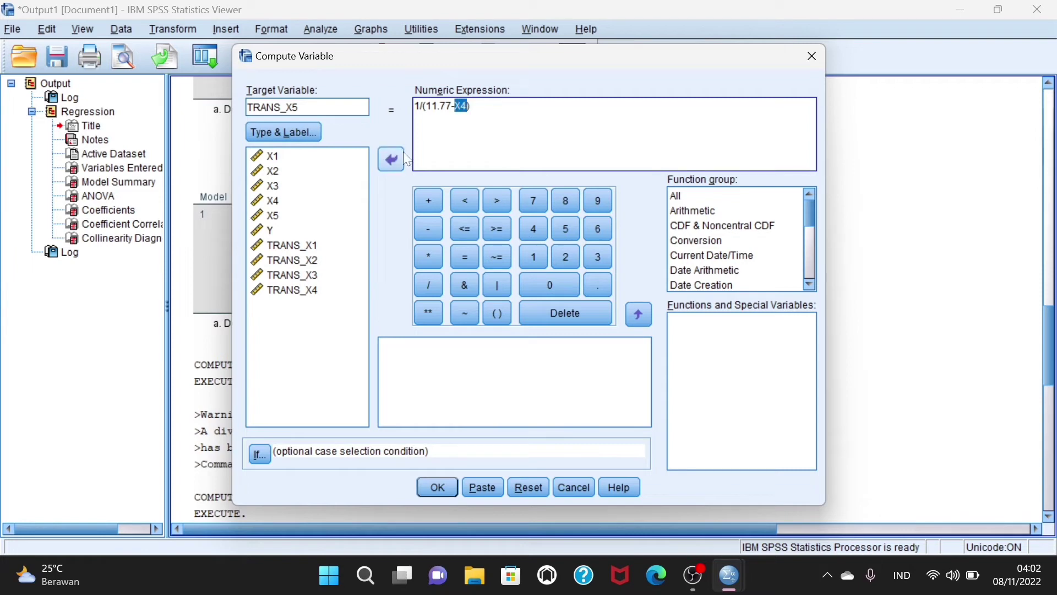
key("BackSpace")
left_click(287, 215)
left_click(391, 159)
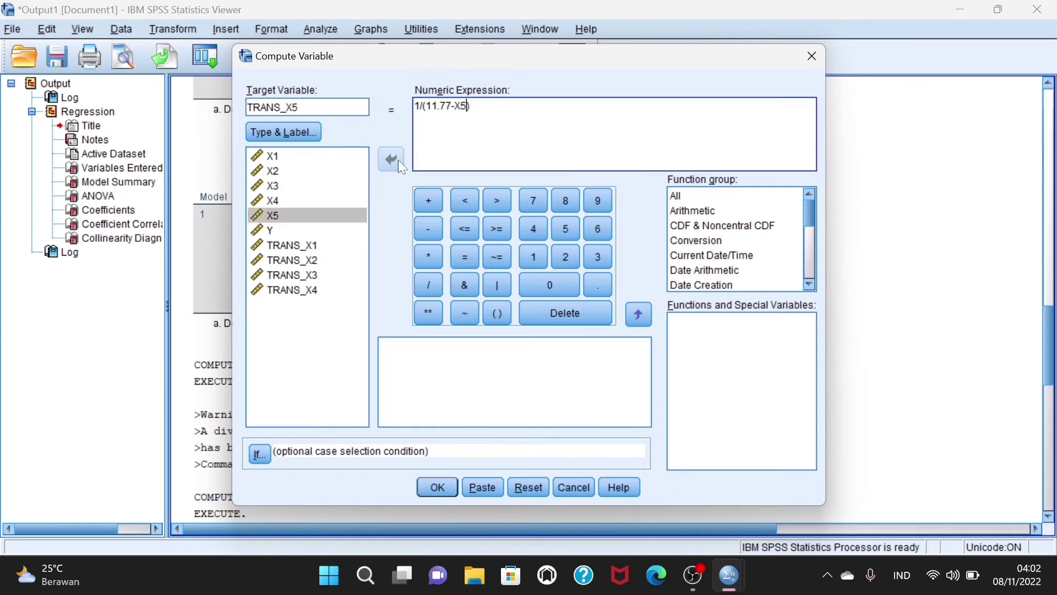
left_click(441, 488)
Start another variable computation with TRANS_Y as the target variable name.
left_click(173, 28)
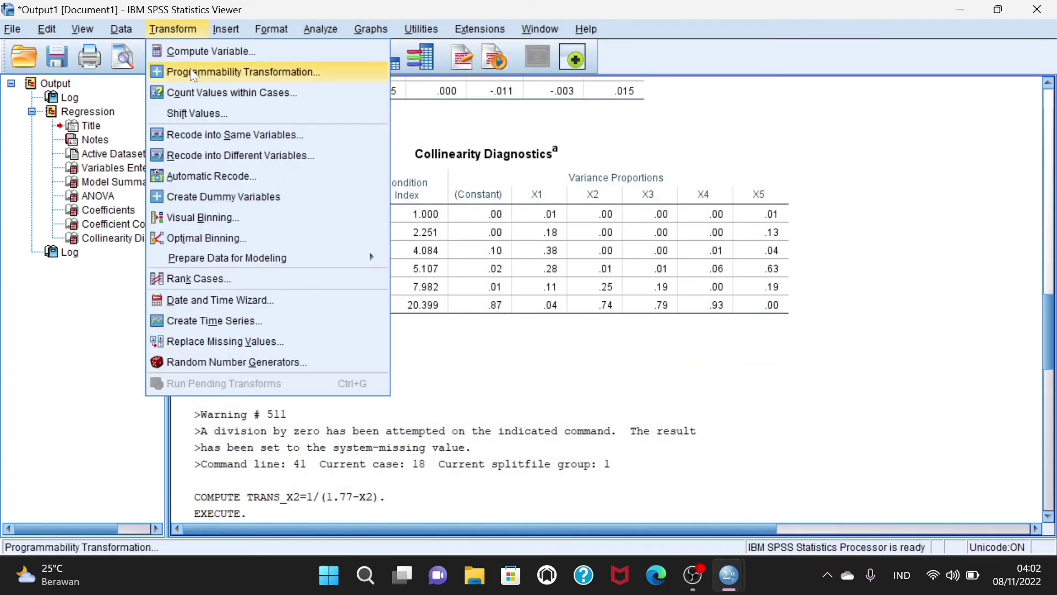
left_click(193, 51)
key("End")
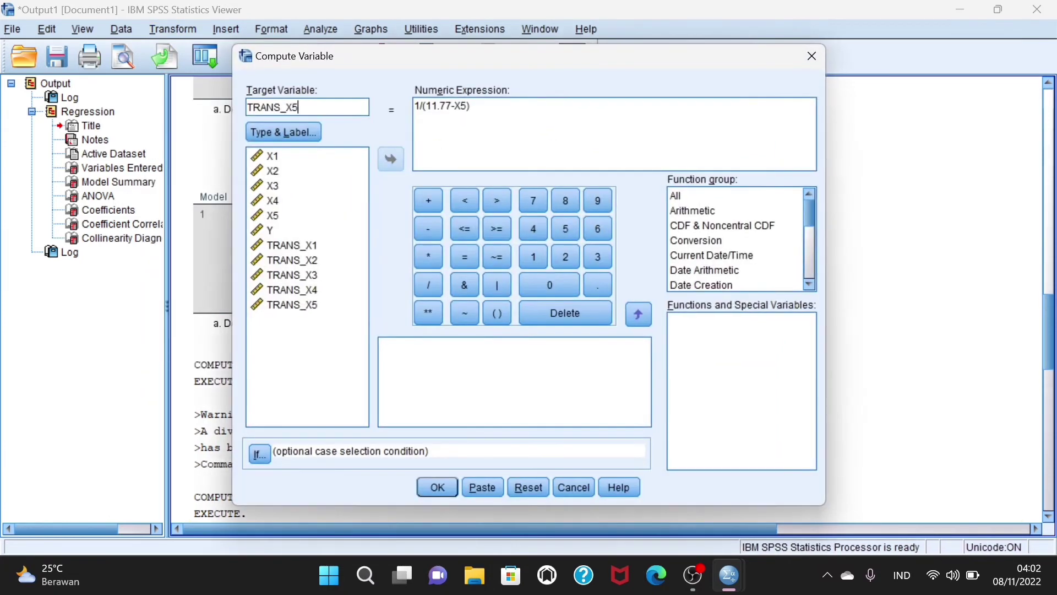
key("BackSpace")
key("BackSpace")
type("y")
type("Y")
Change the expression for TRANS_Y to 1/(0.16-Y) and execute the computation.
left_click_drag(431, 106, 452, 105)
key("BackSpace")
key("BackSpace")
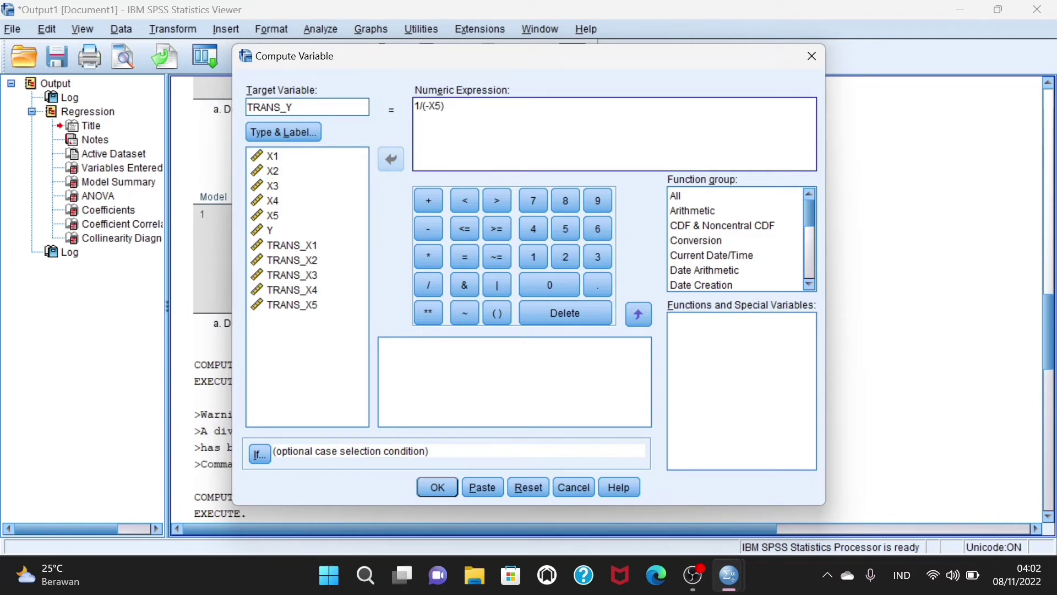
type("0.16")
key("Right")
key("shift+Right")
key("shift+Right")
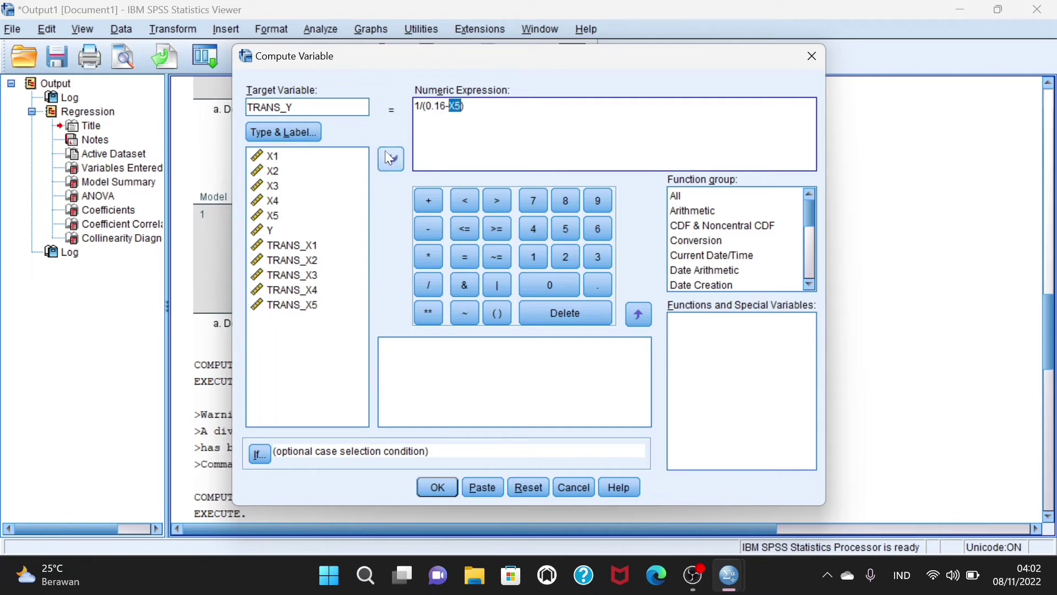
key("Delete")
left_click(273, 230)
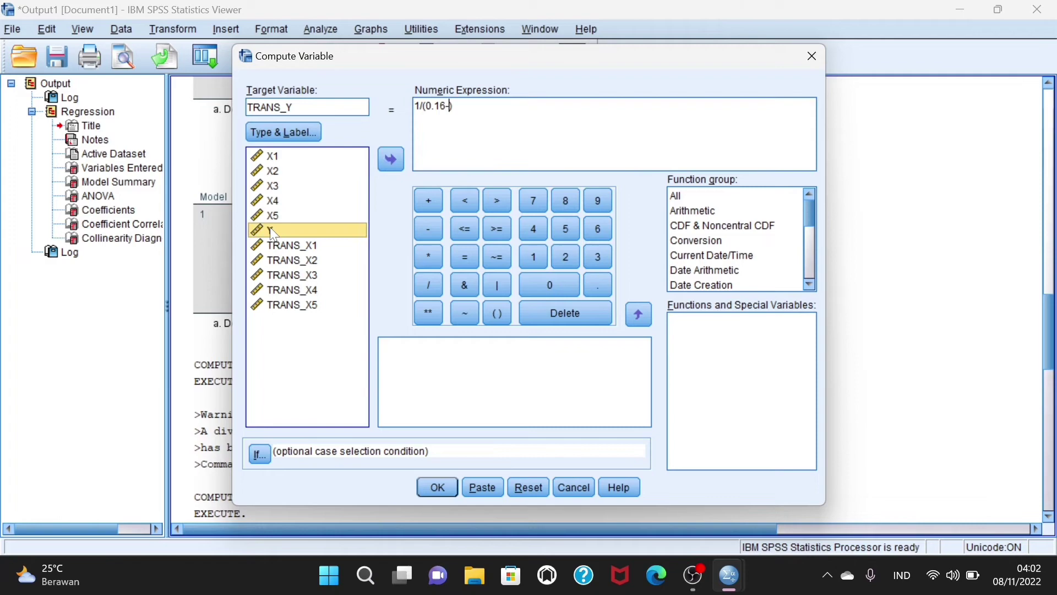
left_click(390, 159)
left_click(440, 485)
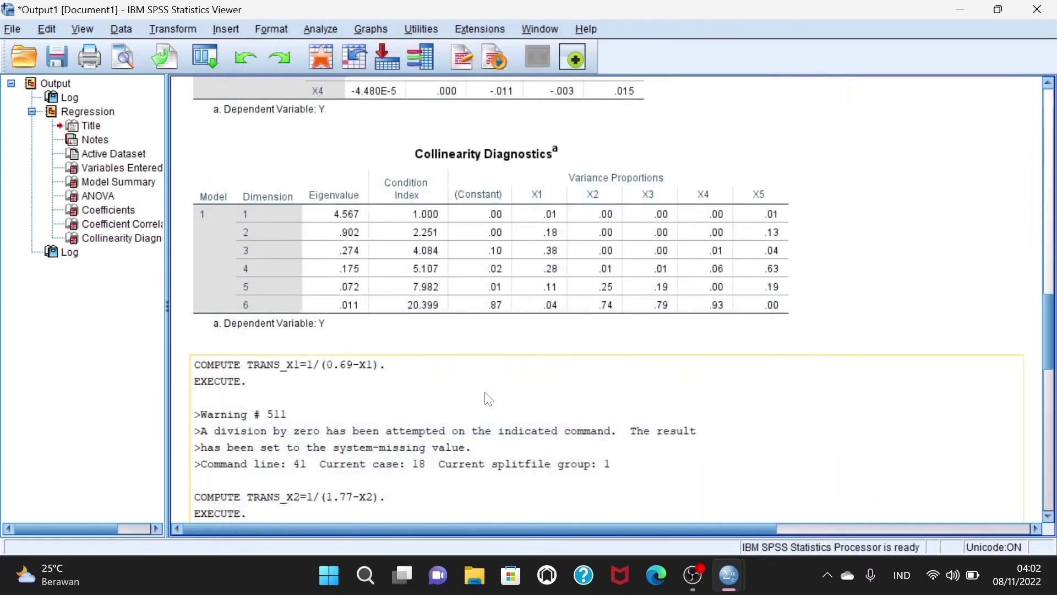
Review the computation log in the output and inspect the TRANS_X1 to TRANS_X5 and TRANS_Y columns in the Data Editor.
scroll(485, 379, "down", 7)
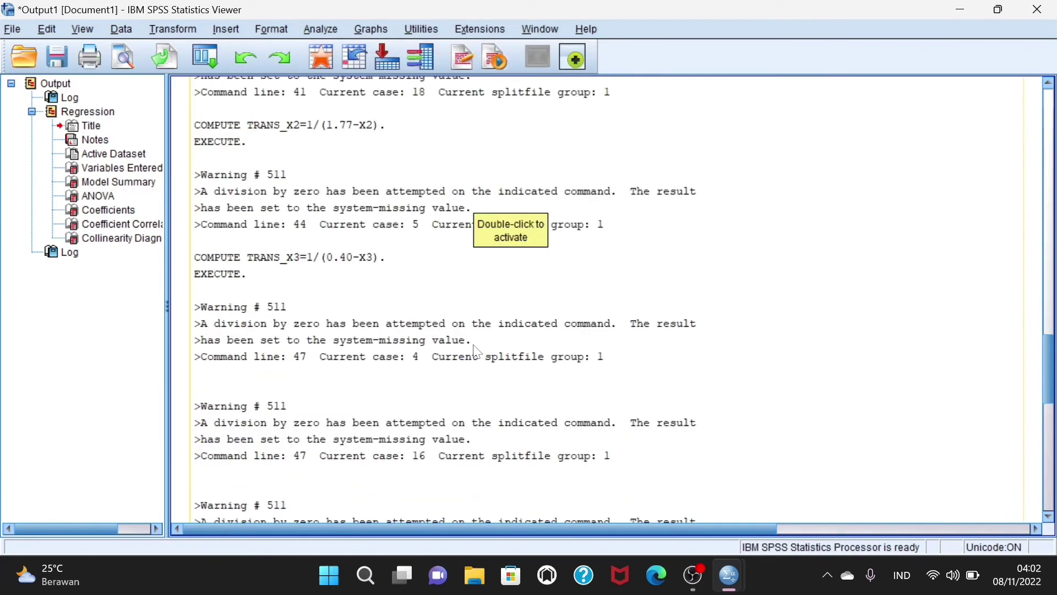
scroll(478, 352, "up", 3)
scroll(478, 348, "down", 3)
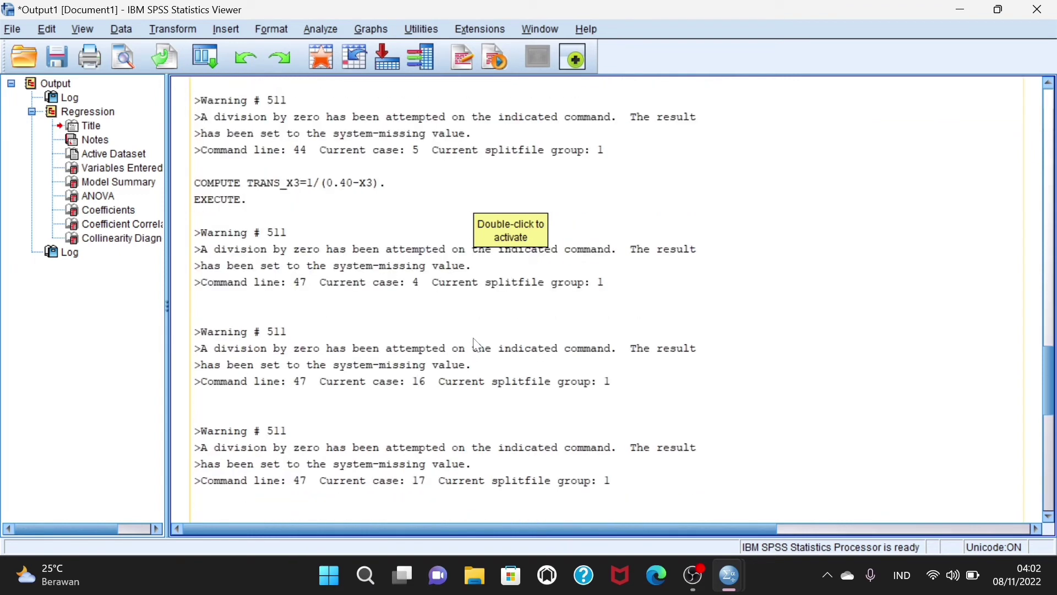
scroll(477, 345, "down", 1)
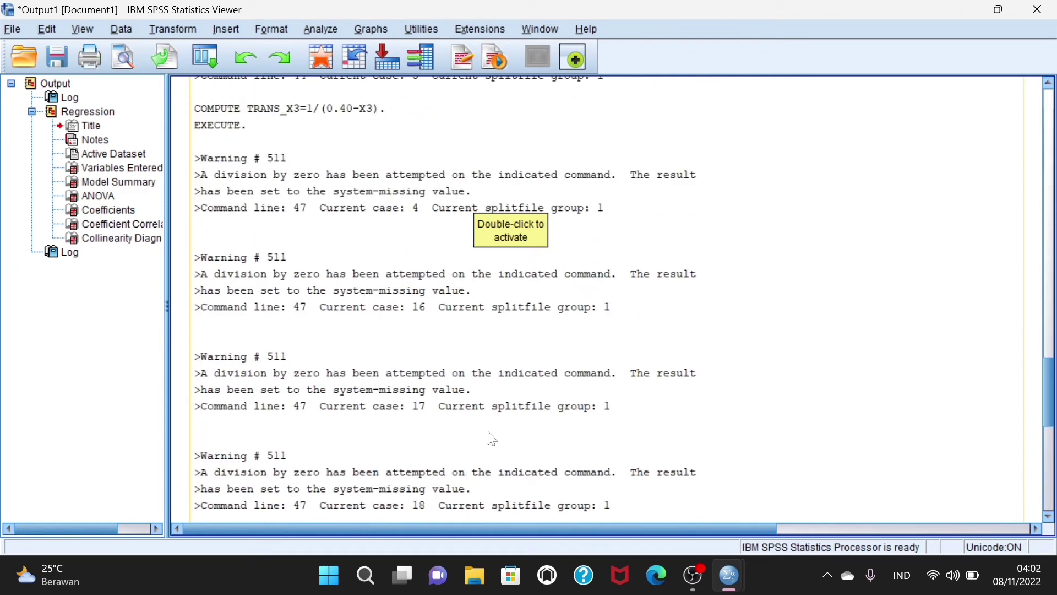
mouse_move(728, 574)
left_click(817, 485)
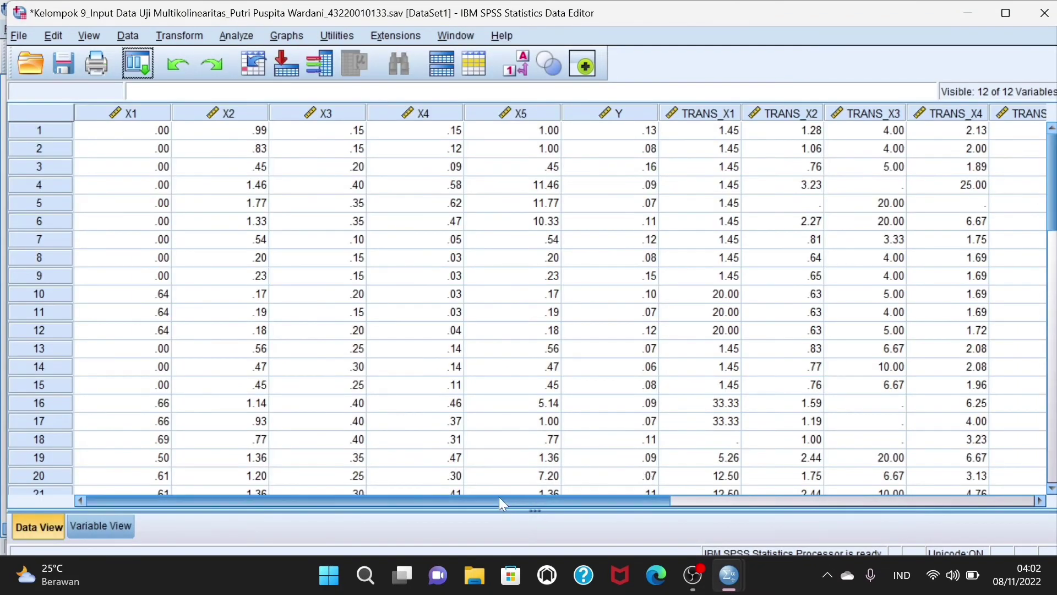
left_click_drag(497, 498, 694, 503)
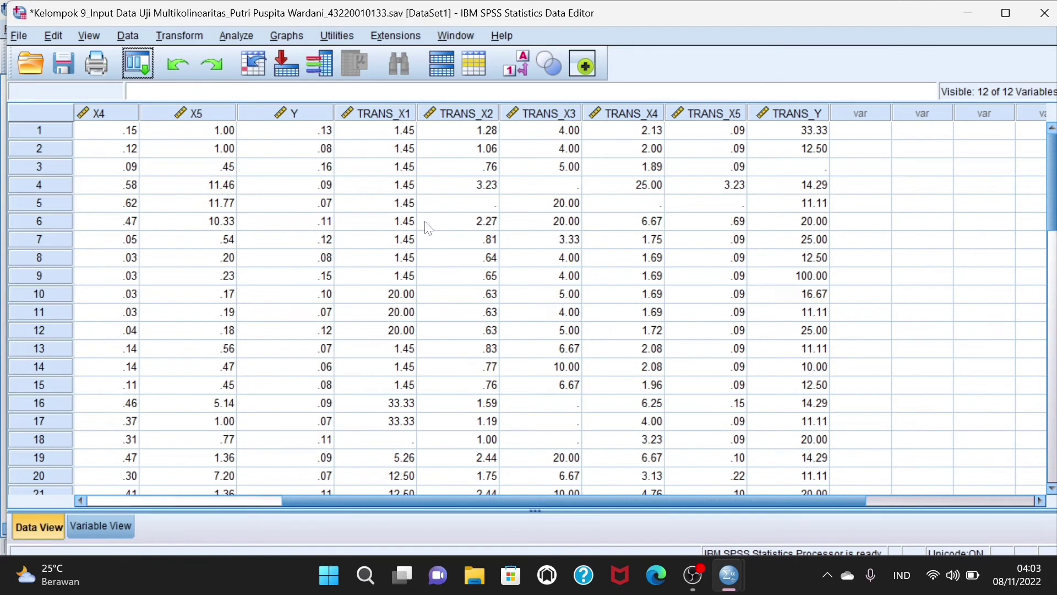
left_click(366, 114)
left_click(457, 114)
left_click(561, 113)
left_click(622, 111)
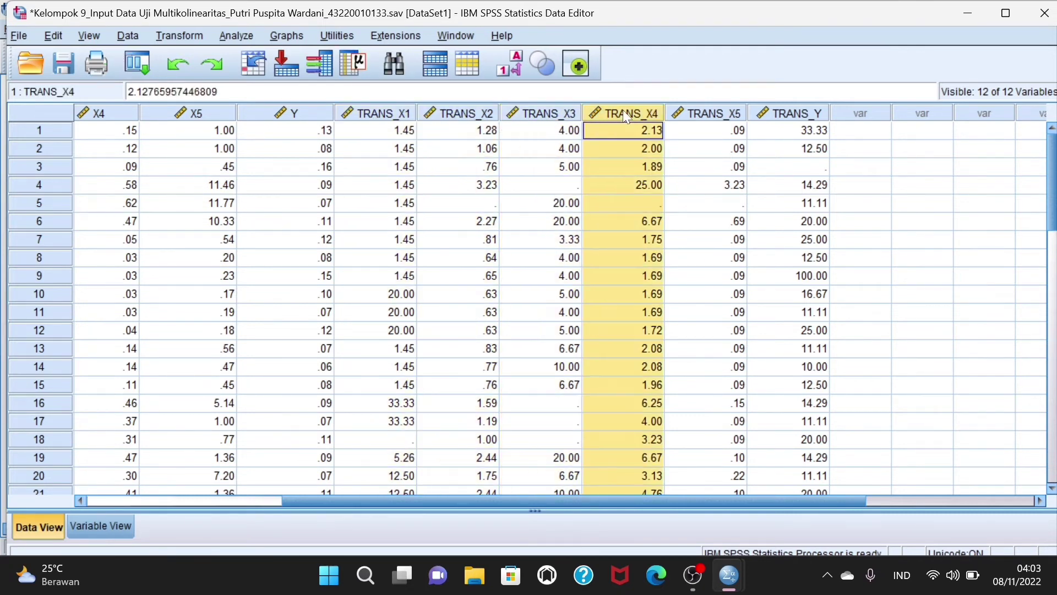
left_click(730, 110)
left_click(798, 113)
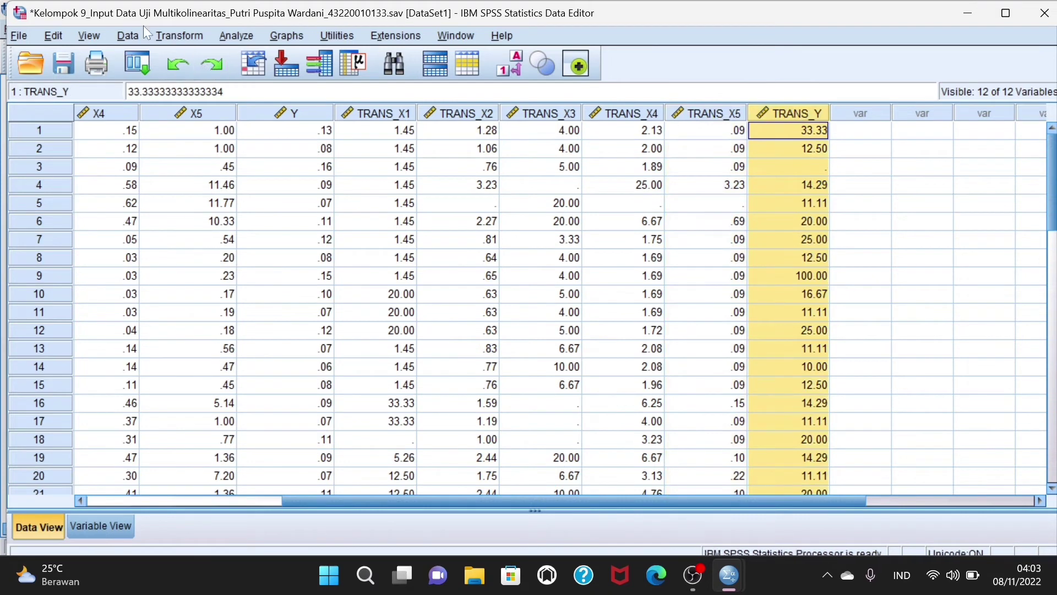
Start a linear regression analysis, reset its previous settings, and assign TRANS_Y as the dependent variable.
left_click(236, 36)
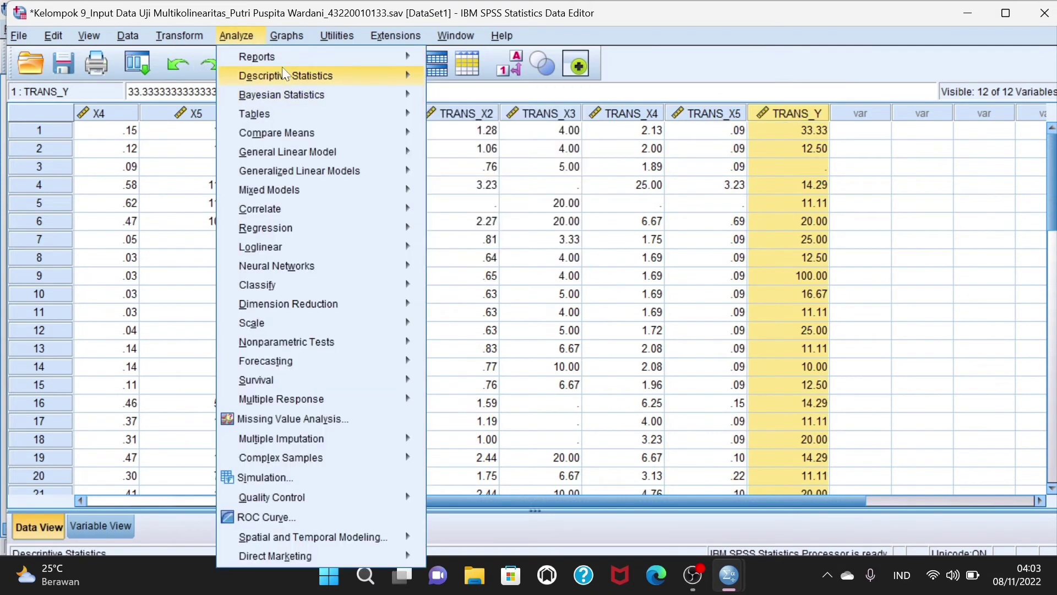
mouse_move(295, 226)
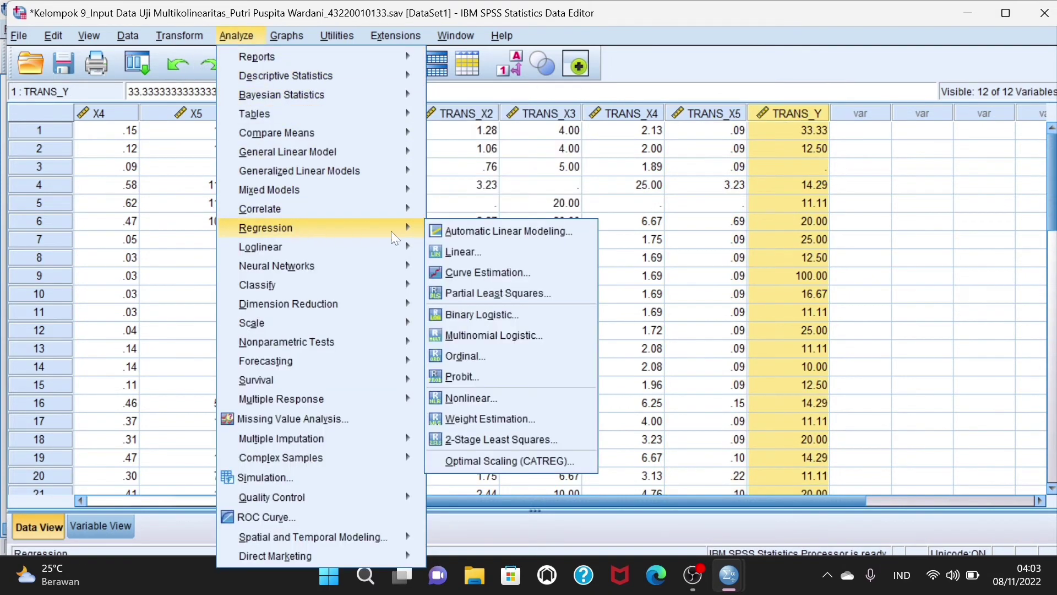
left_click(463, 252)
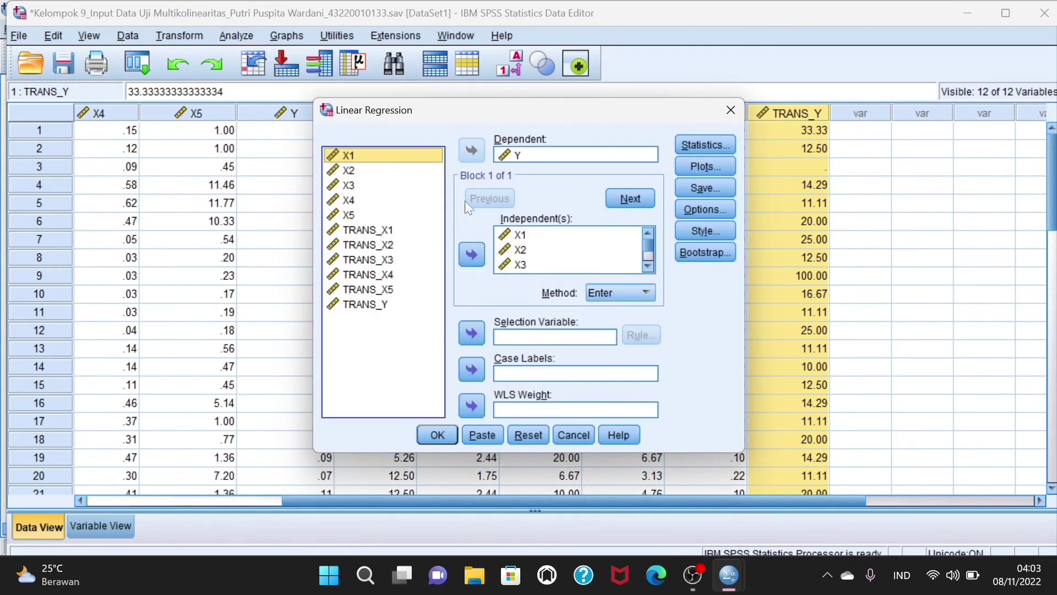
left_click(528, 435)
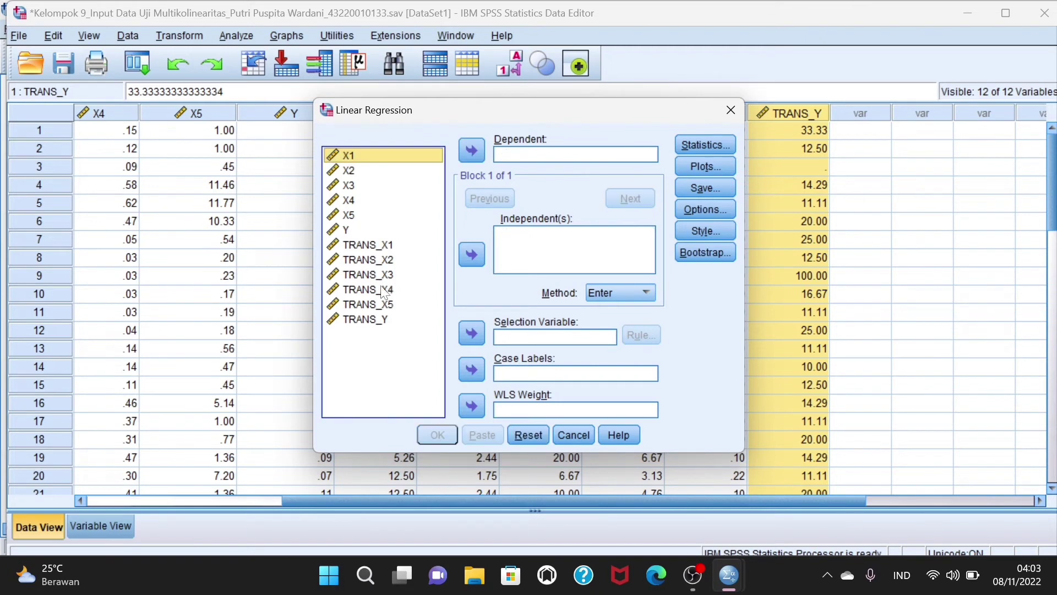
left_click(373, 321)
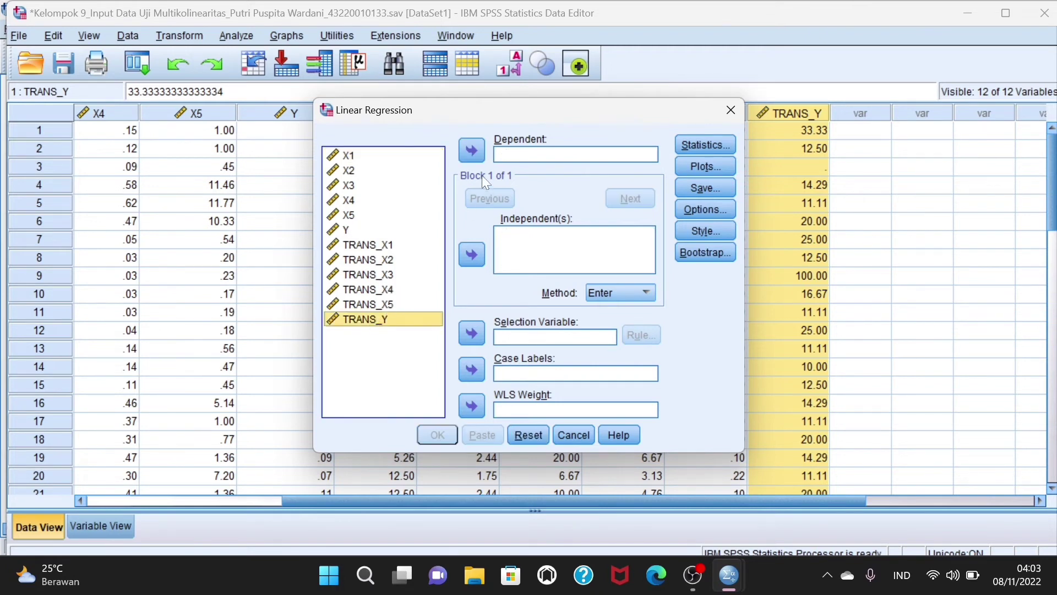
left_click(472, 150)
left_click(471, 150)
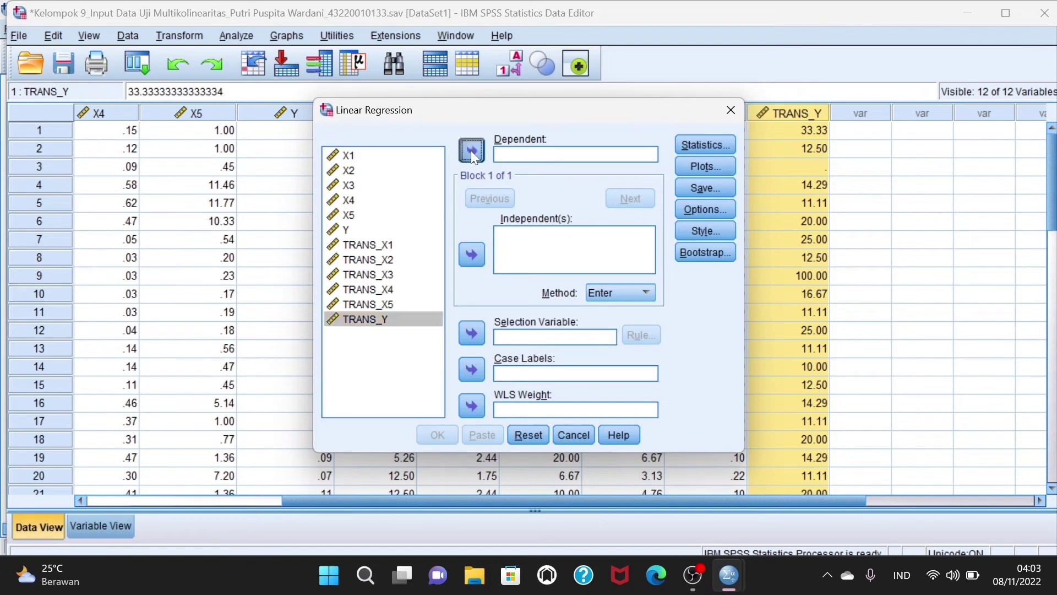
Add TRANS_X1 through TRANS_X5 as the independent variables of the regression.
left_click(387, 246)
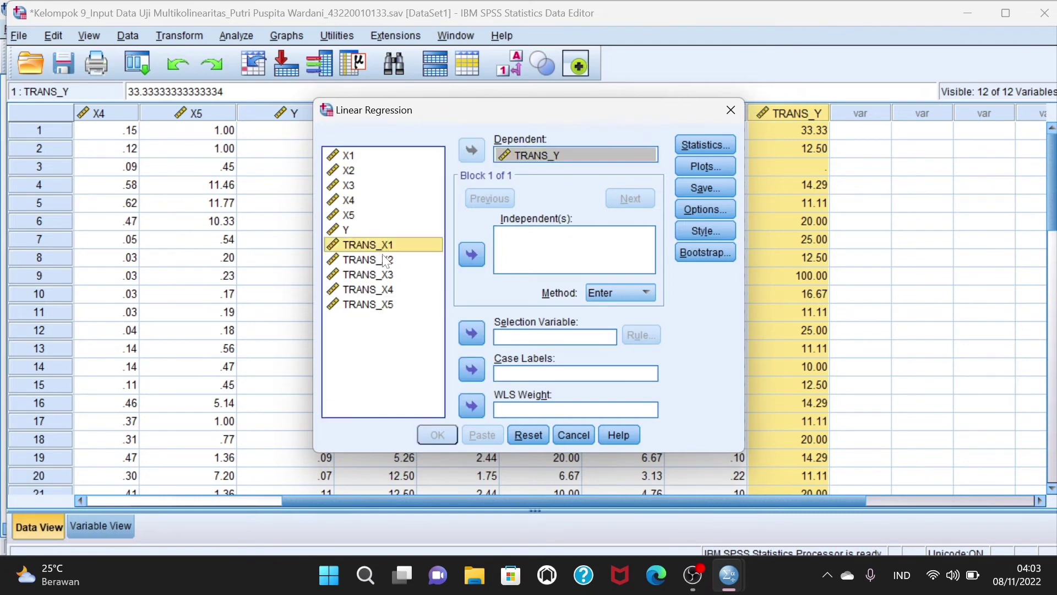
left_click(386, 260, "shift")
left_click(389, 275, "shift")
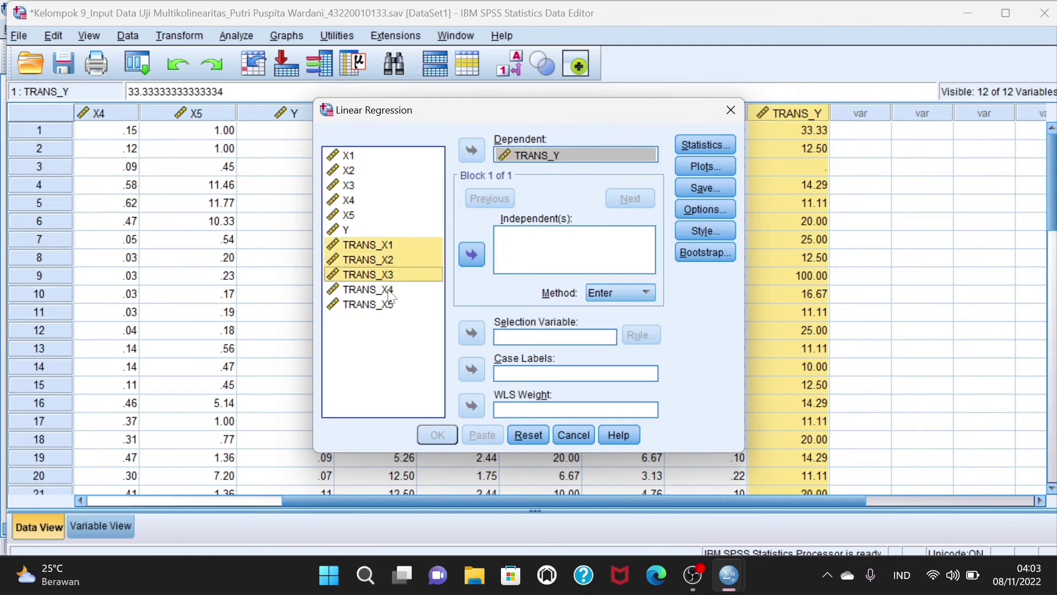
left_click(392, 290, "shift")
left_click(402, 304, "shift")
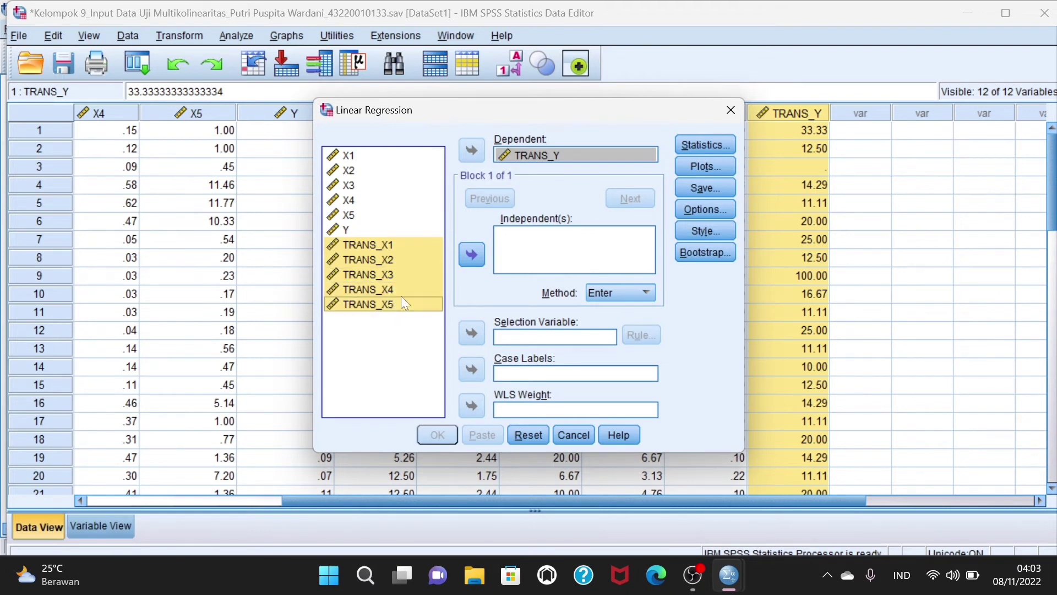
left_click(472, 256)
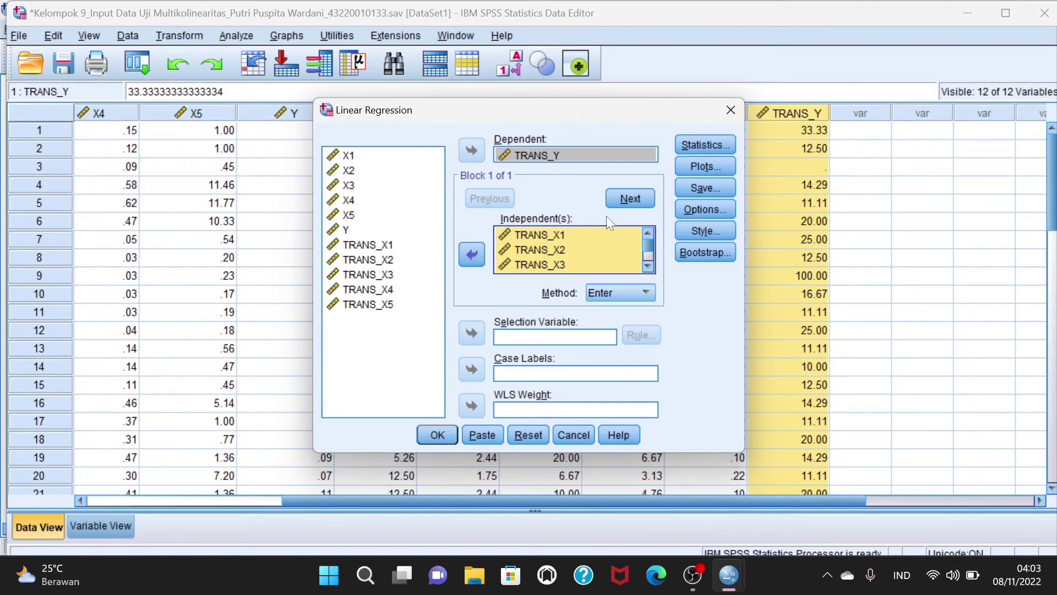
Enable collinearity diagnostics and the covariance matrix in the regression statistics, and run the regression.
left_click(686, 143)
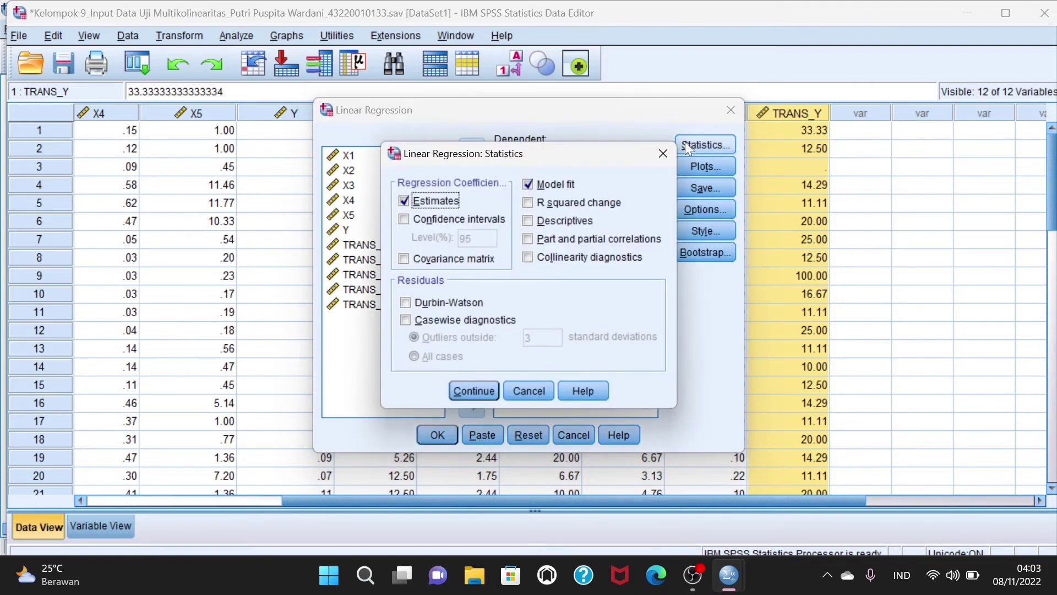
left_click(531, 259)
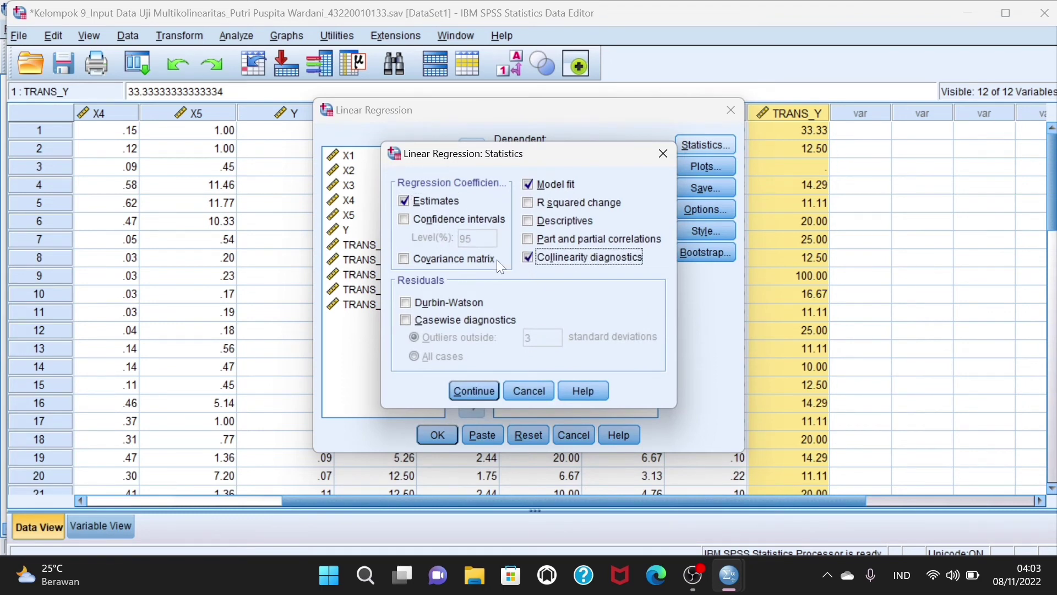
left_click(405, 259)
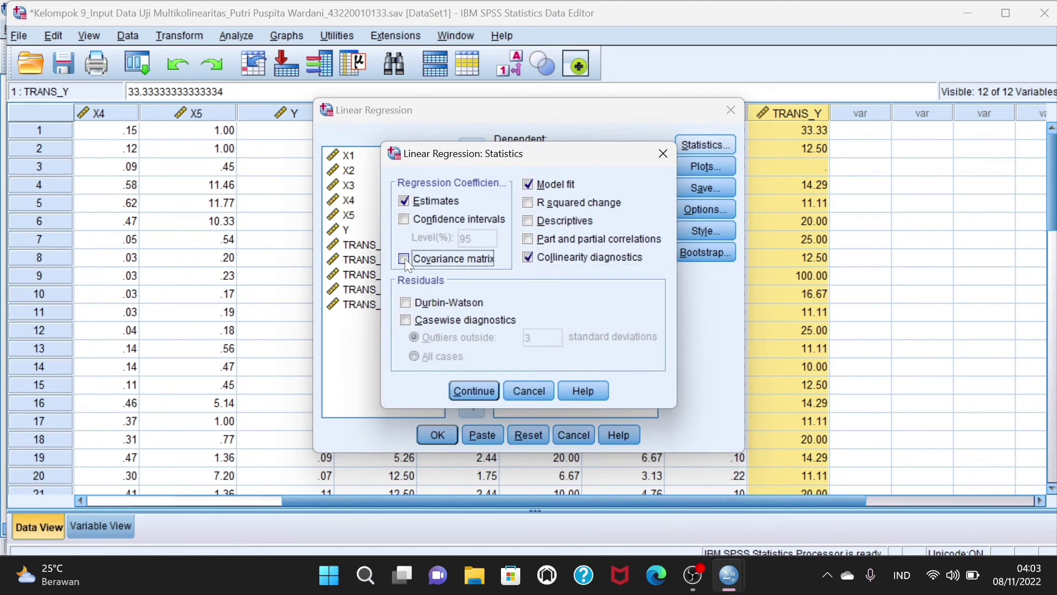
left_click(475, 392)
left_click(437, 435)
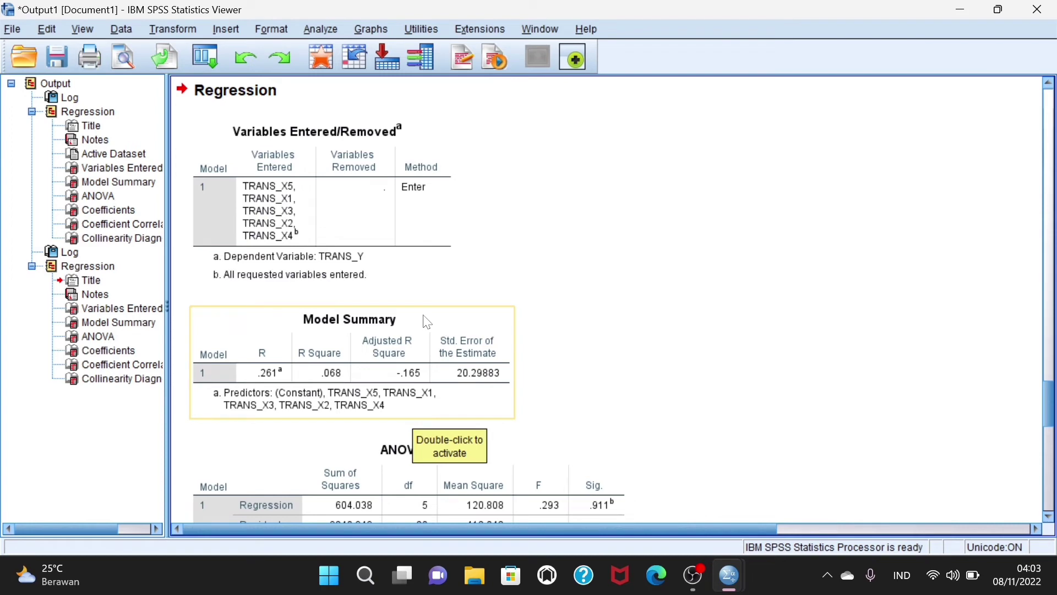
Examine the regression output for TRANS_Y, especially the Tolerance and VIF columns of the Coefficients table.
scroll(452, 327, "down", 3)
scroll(451, 327, "down", 3)
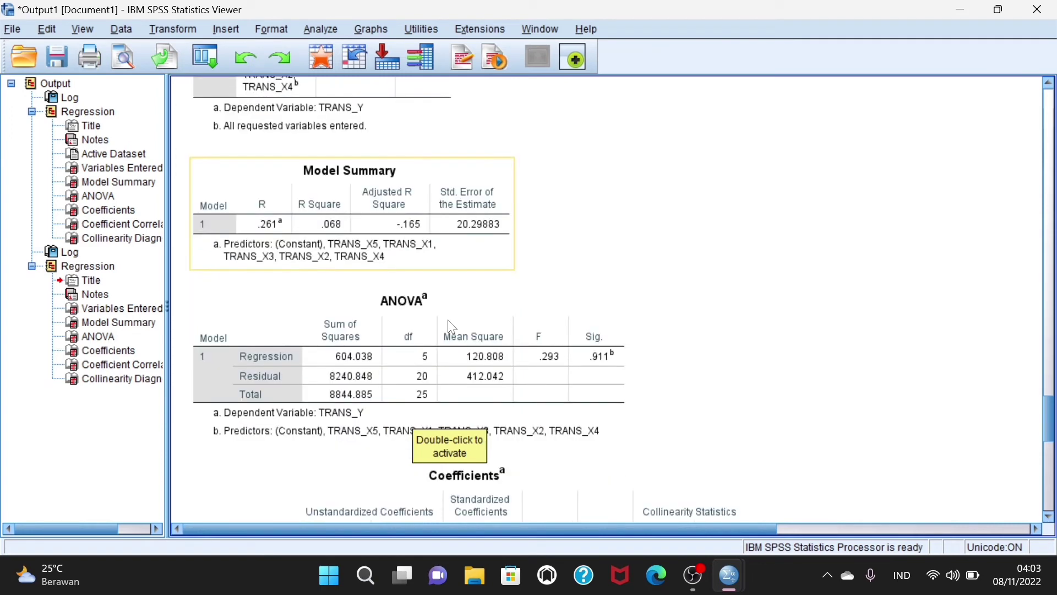
scroll(451, 327, "down", 9)
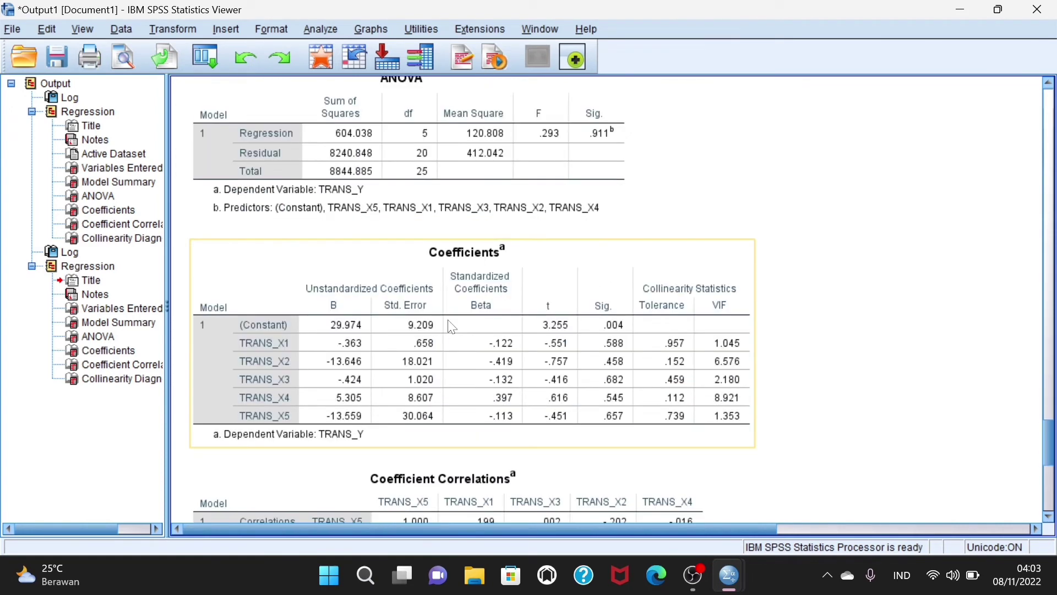
scroll(477, 320, "down", 3)
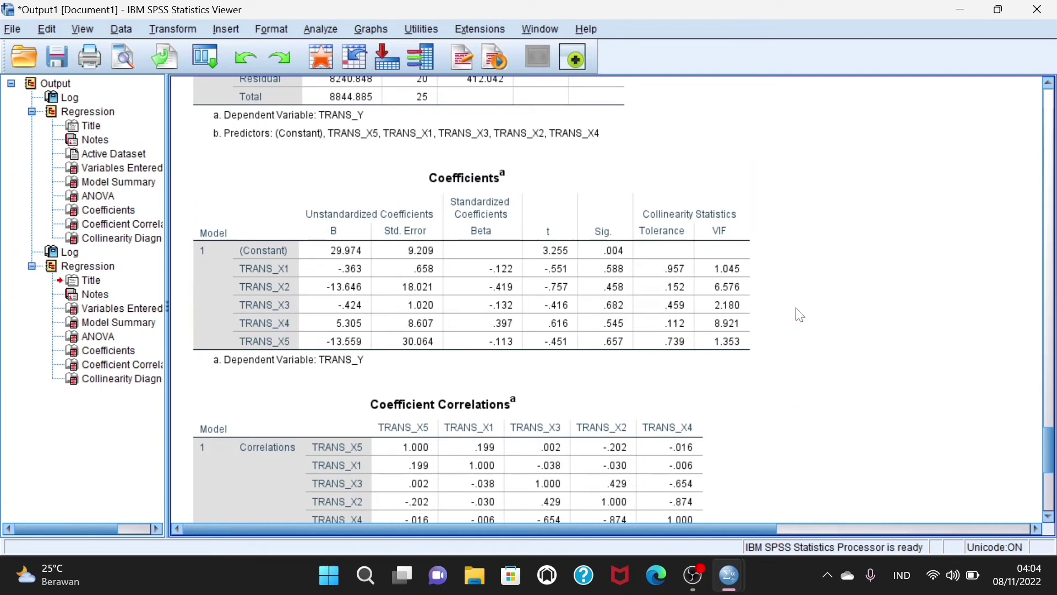
scroll(822, 306, "down", 3)
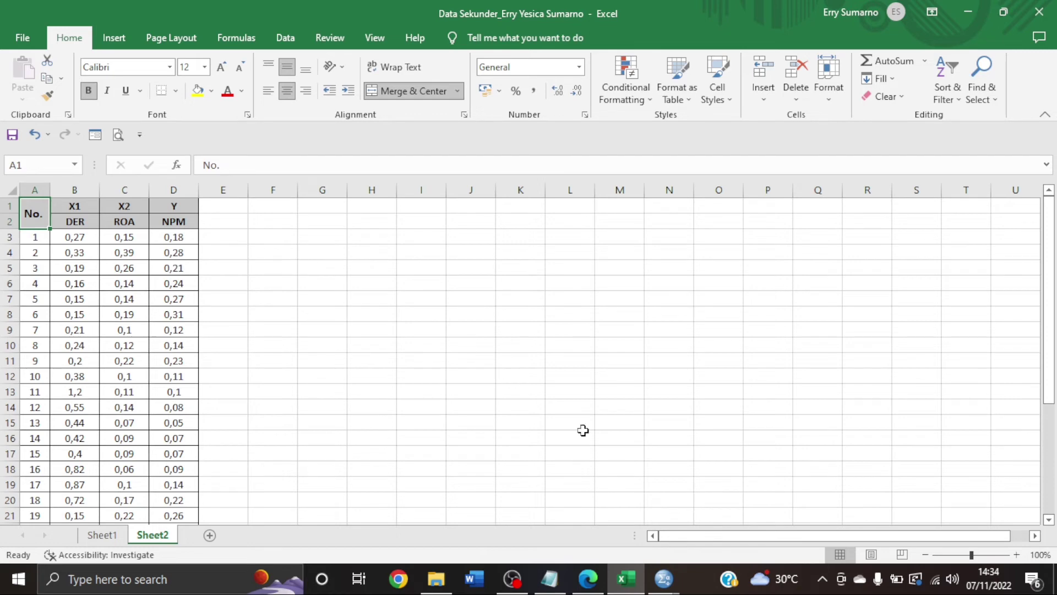
Switch to the SPSS Data Editor and set up a linear regression with DER and ROA as independent variables and NPM as the dependent.
left_click(663, 578)
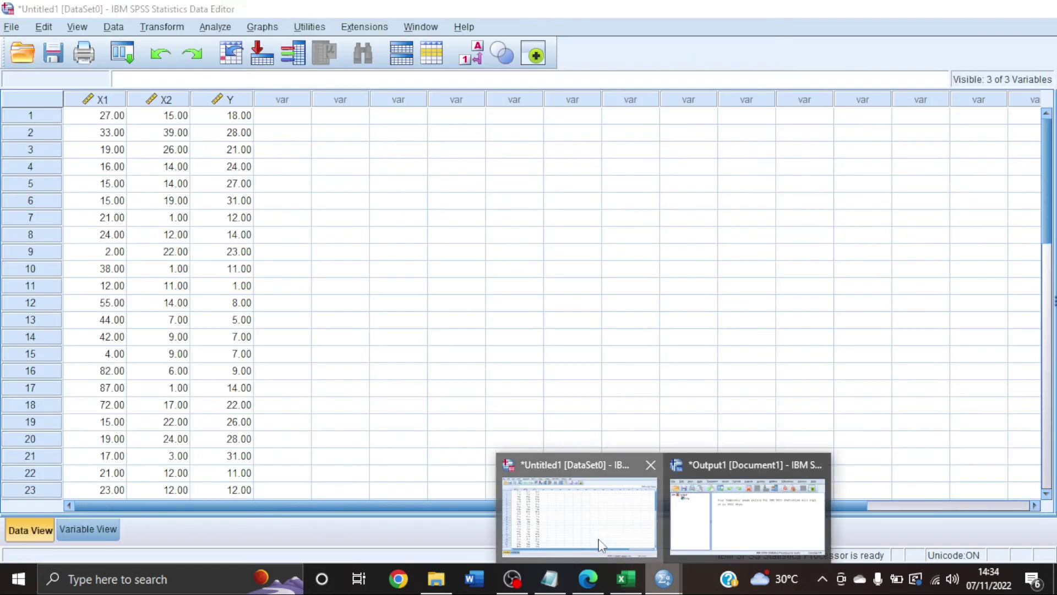
left_click(600, 545)
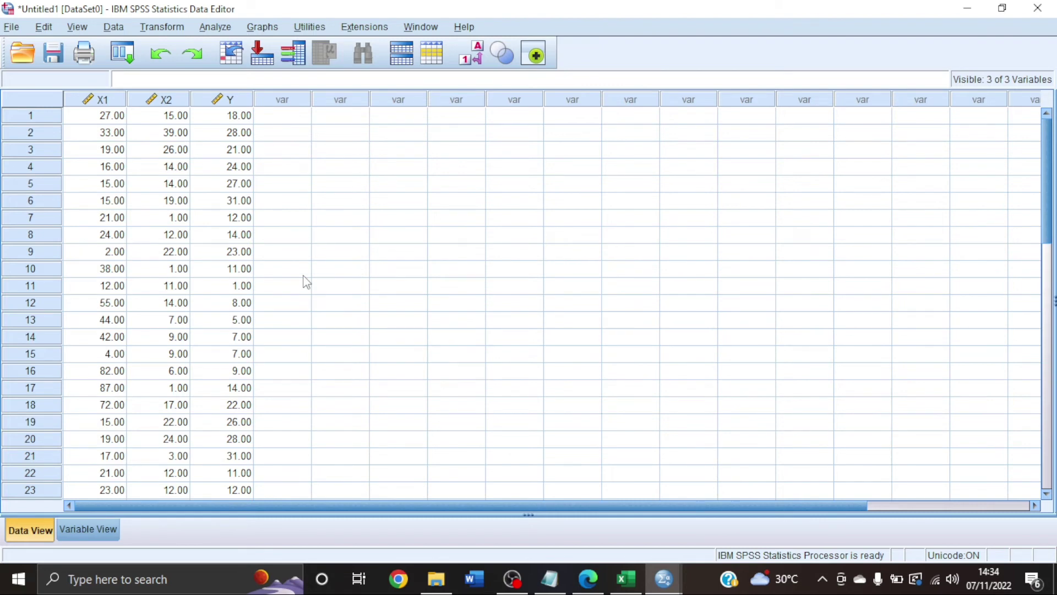
left_click(209, 30)
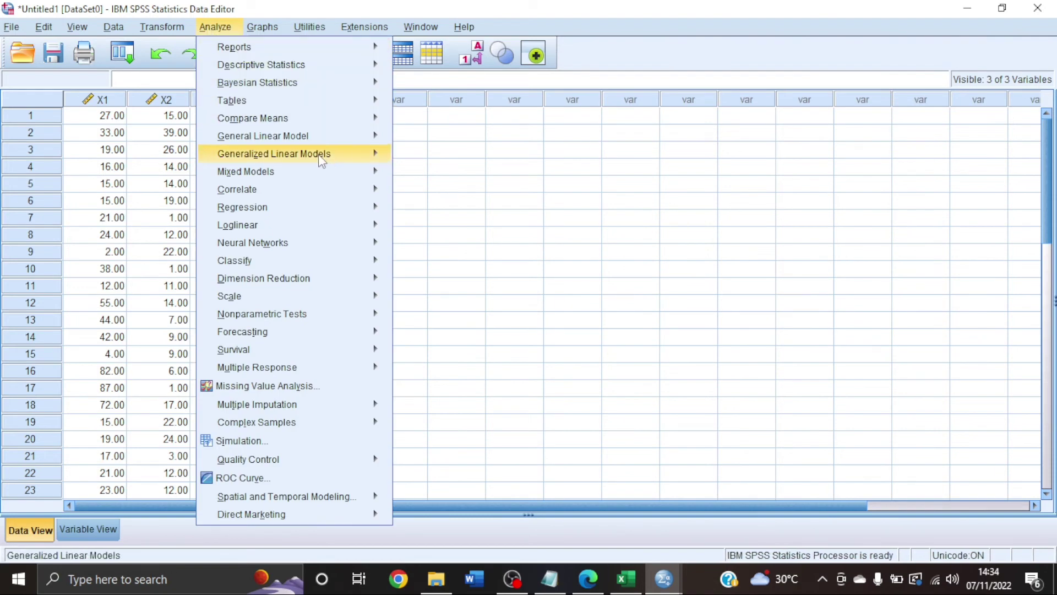
mouse_move(370, 210)
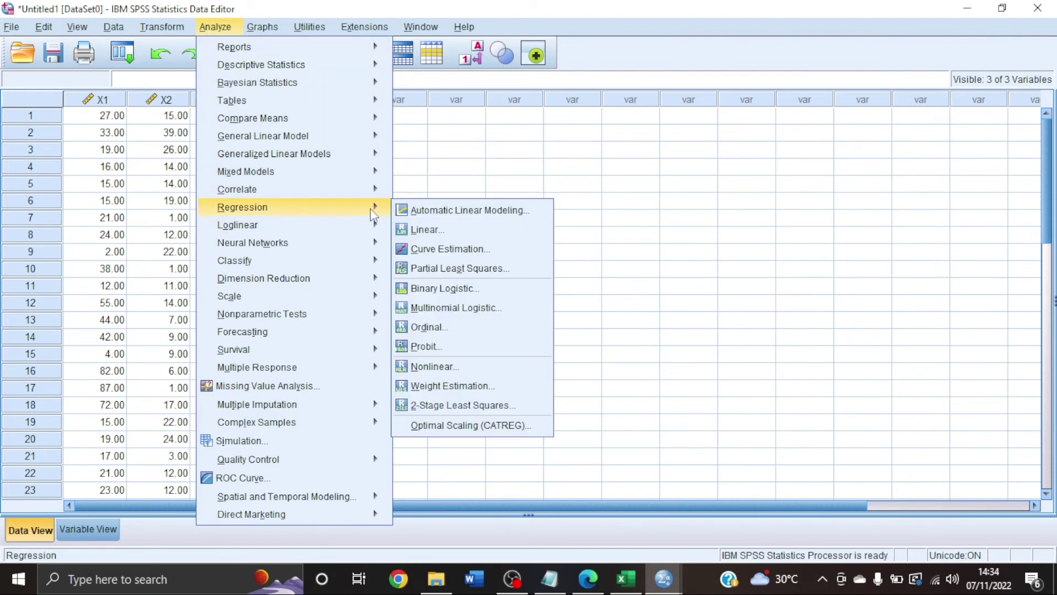
left_click(418, 227)
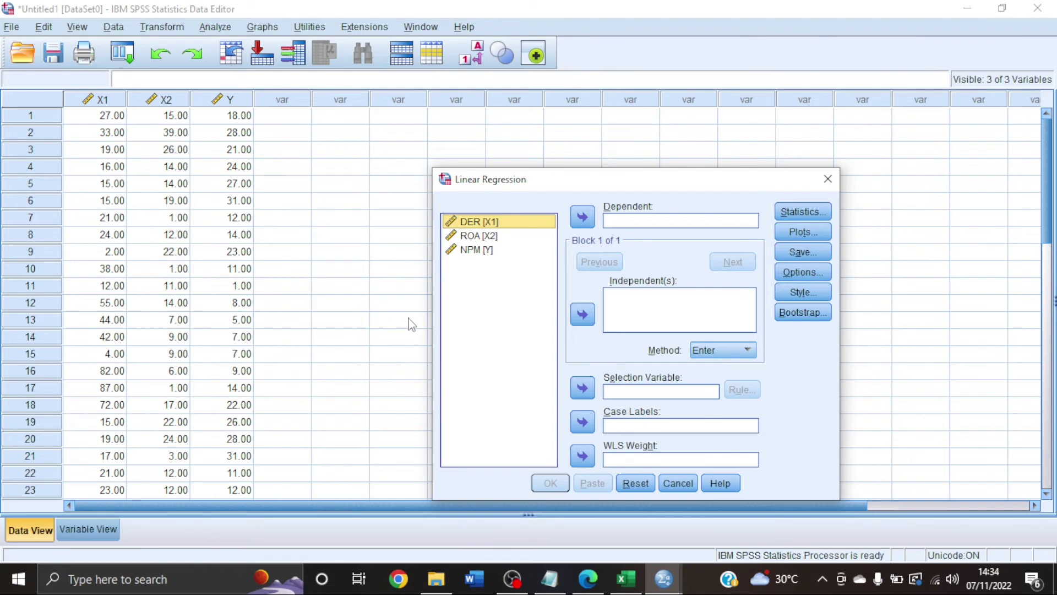
left_click(500, 225)
left_click(577, 318)
left_click(512, 235)
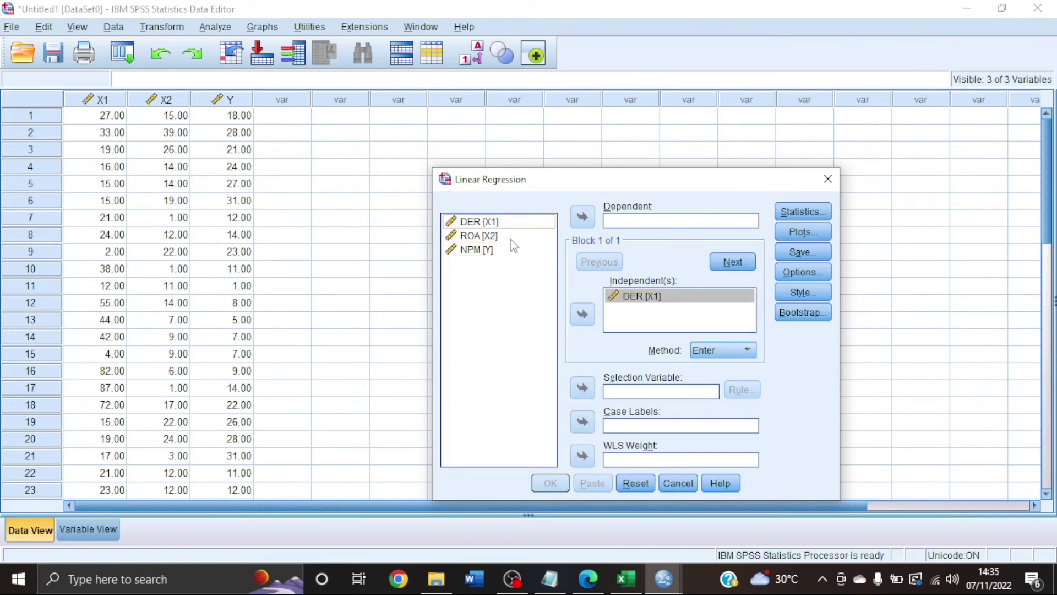
left_click(582, 316)
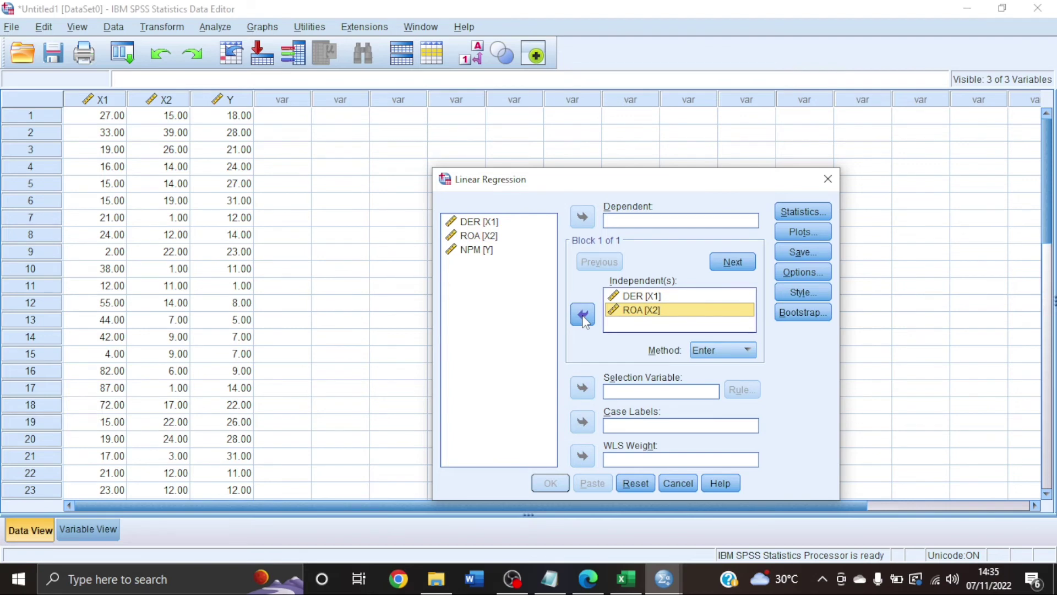
left_click(472, 252)
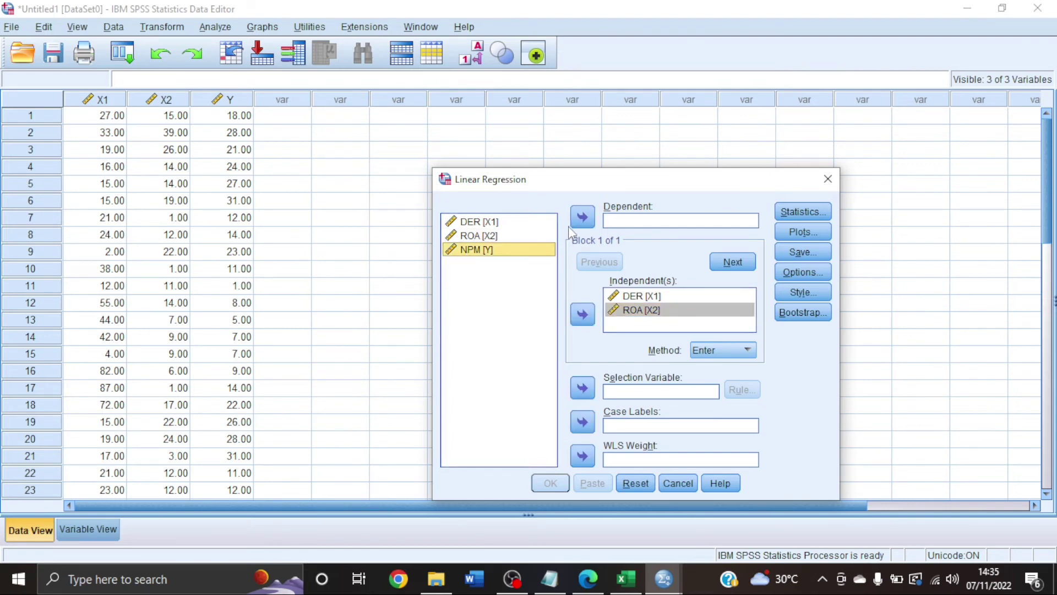
left_click(584, 219)
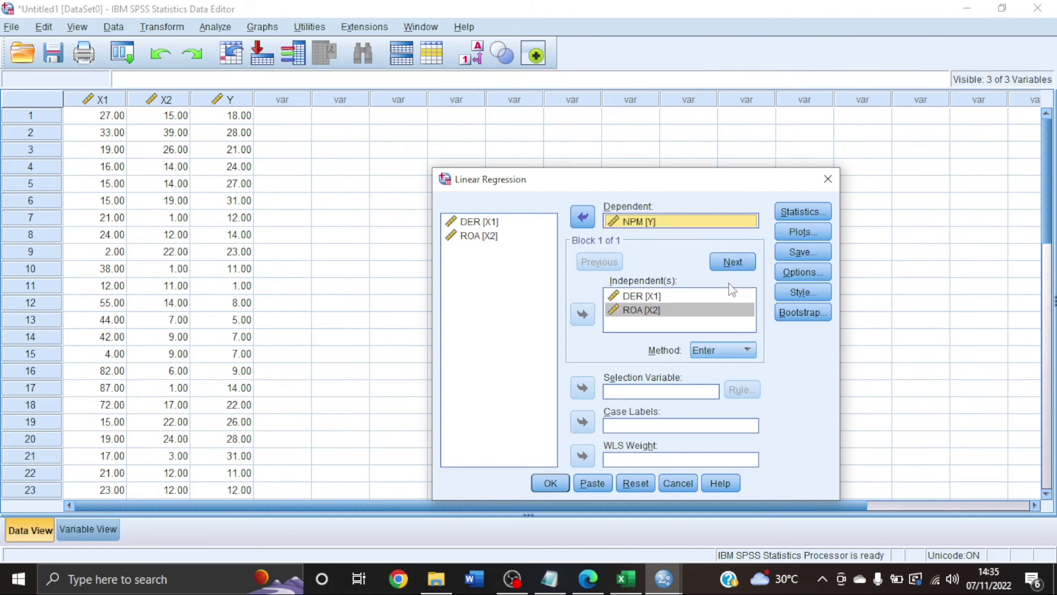
Enable the Durbin-Watson residual statistic for the regression.
left_click(786, 213)
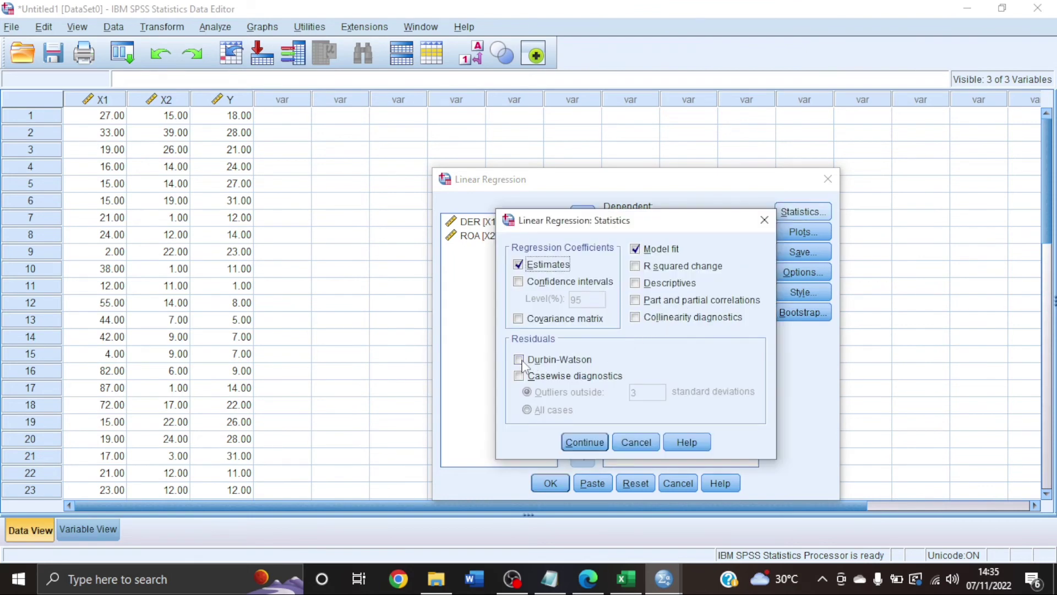
left_click(520, 360)
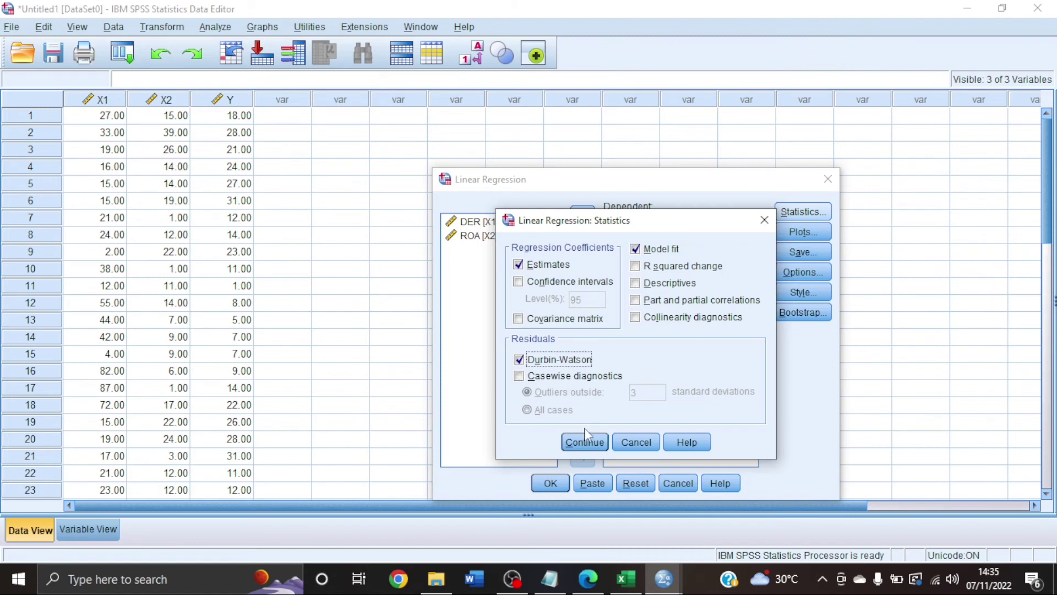
left_click(584, 443)
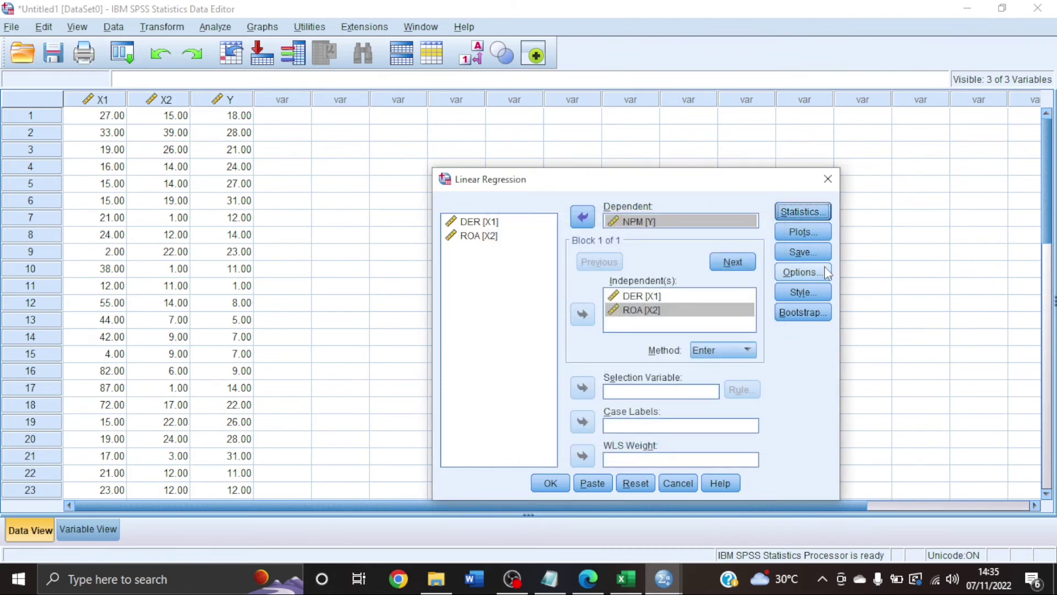
Set the regression to save unstandardized residuals, run it, and maximize the output window.
left_click(805, 254)
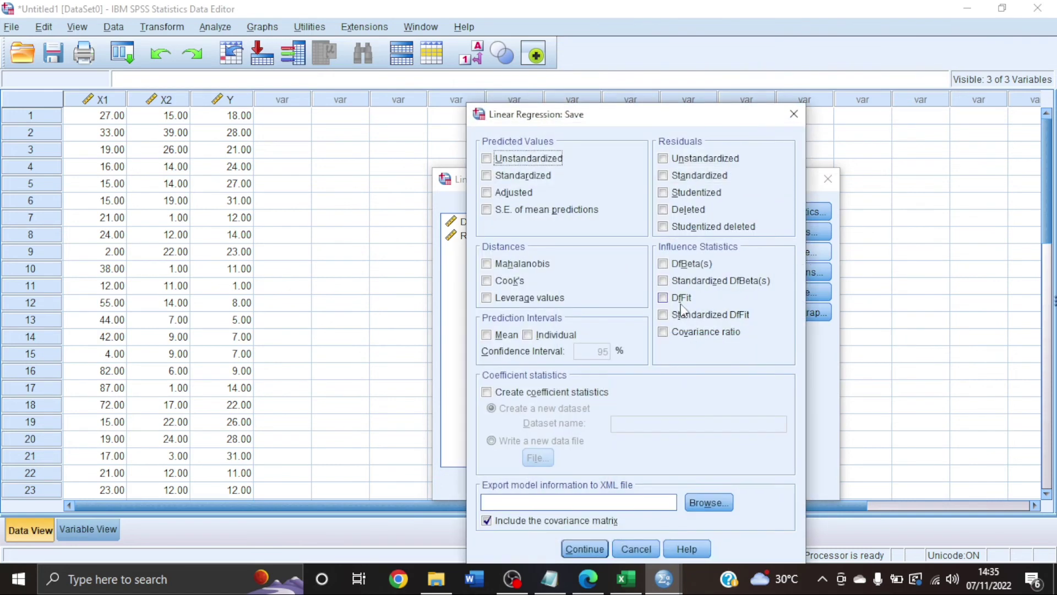
left_click(662, 159)
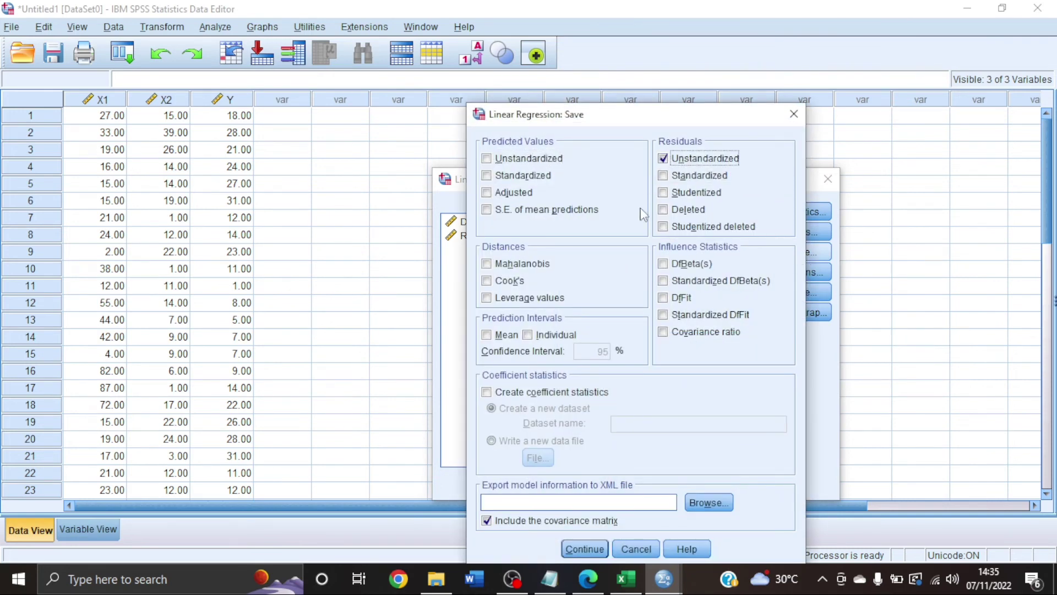
left_click(576, 542)
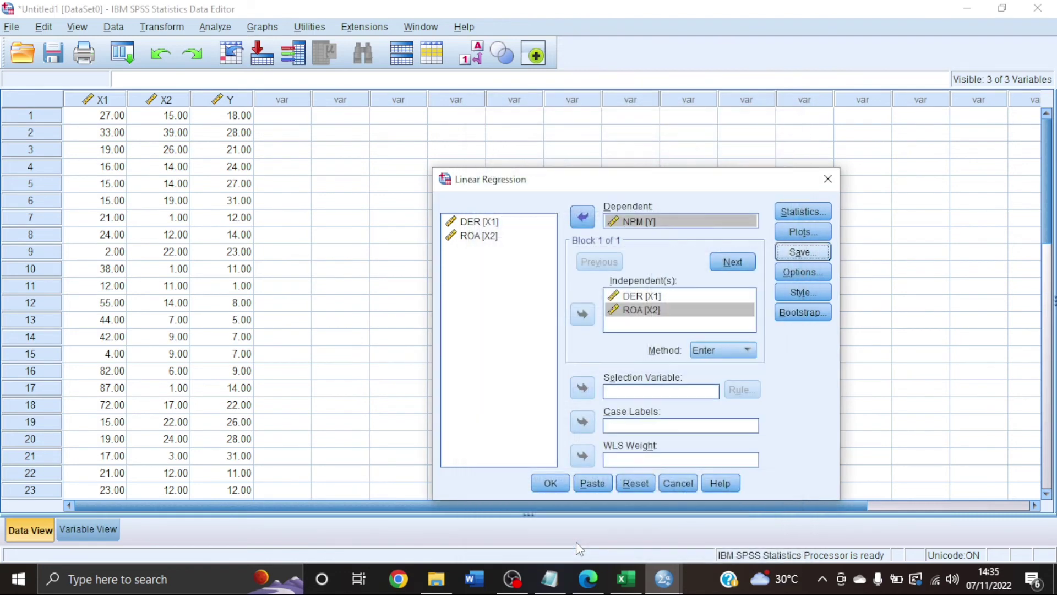
left_click(551, 484)
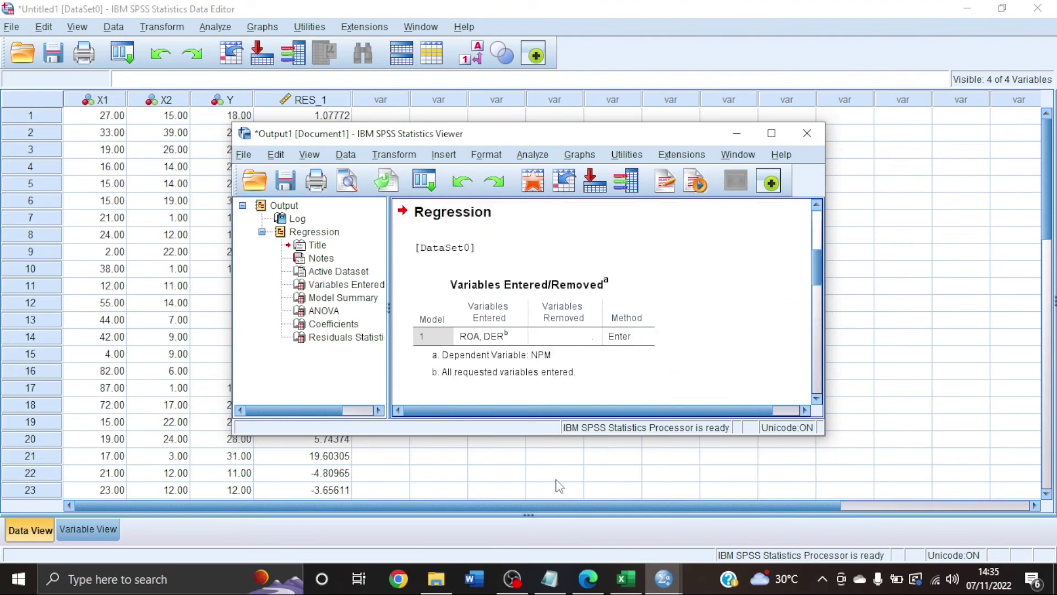
left_click(772, 134)
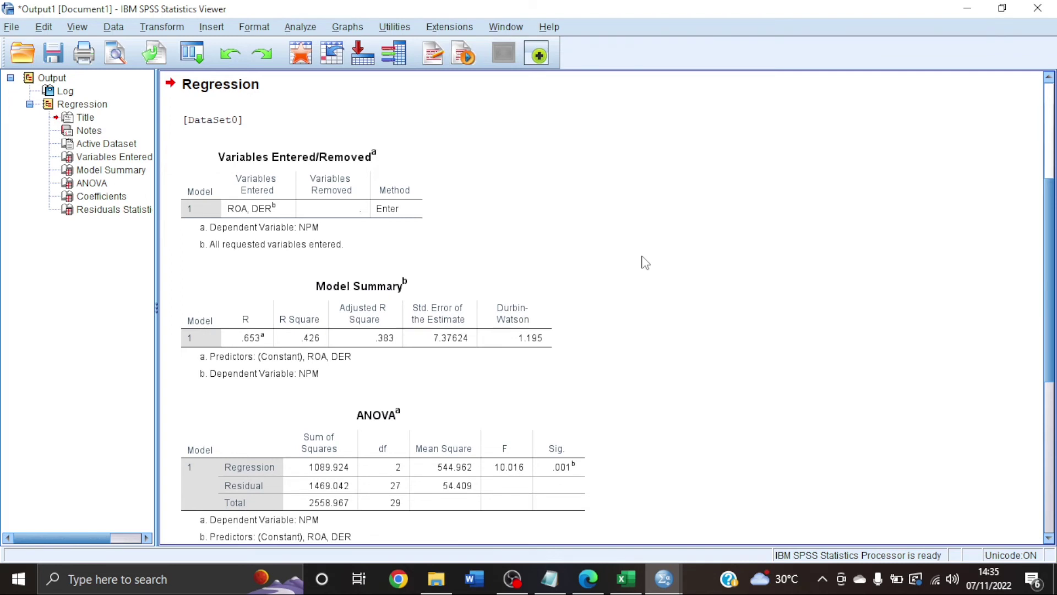
Check the dL and dU values for n=30, k=2 in the Durbin-Watson table PDF in Edge, and return to the SPSS regression output.
left_click(507, 321)
left_click(587, 581)
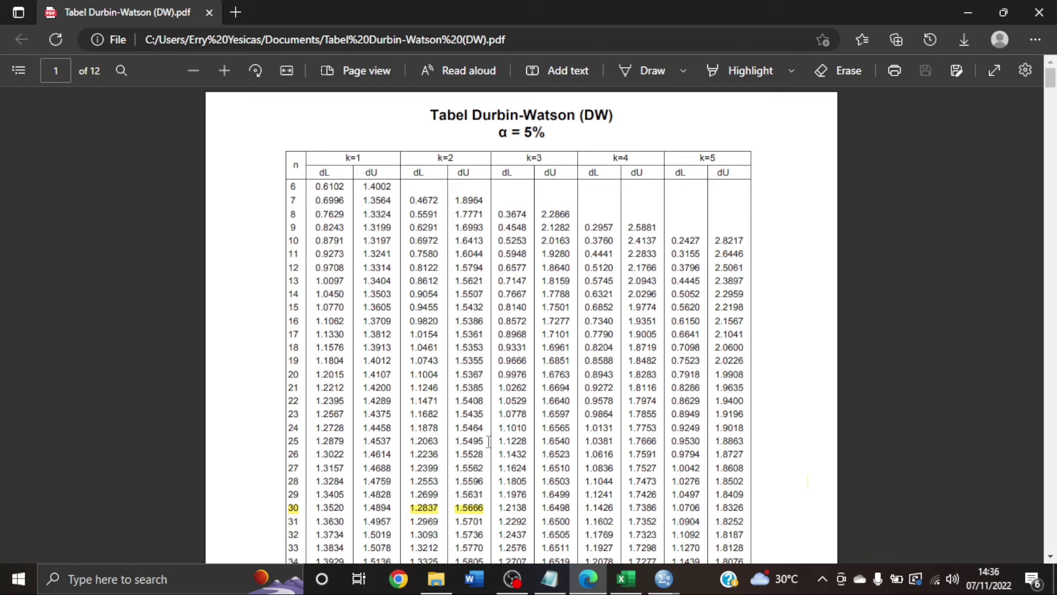
left_click(663, 585)
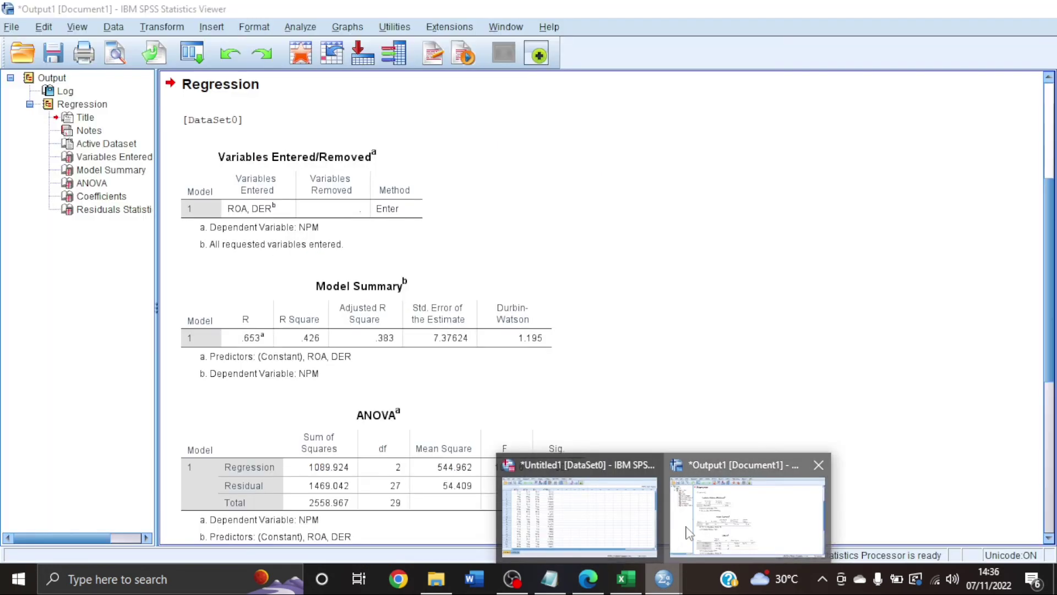
left_click(738, 506)
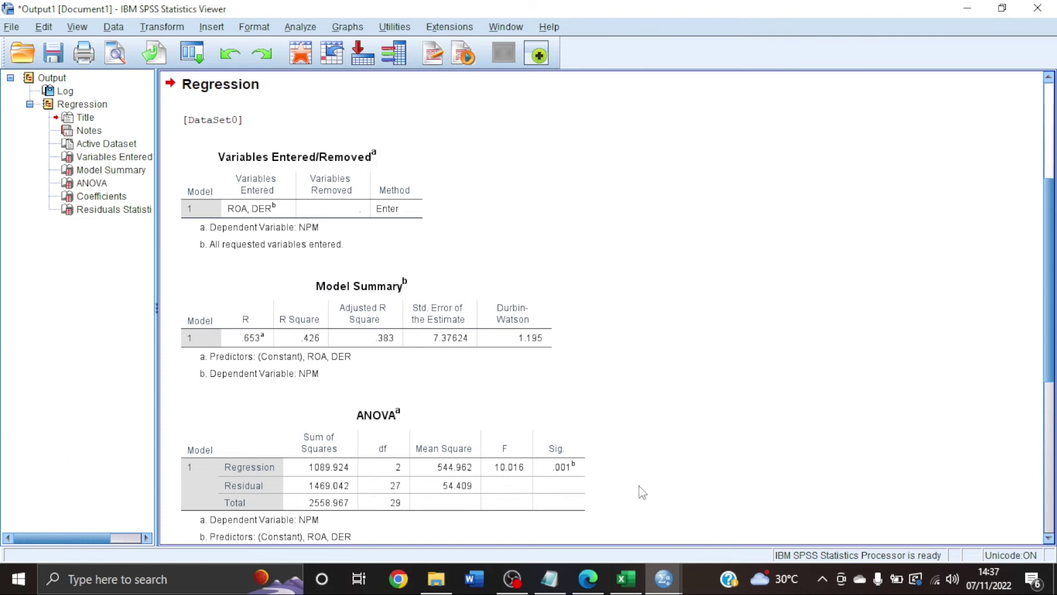
Switch to the SPSS Data Editor and start computing a new variable with LAG_RES as the target name.
mouse_move(663, 579)
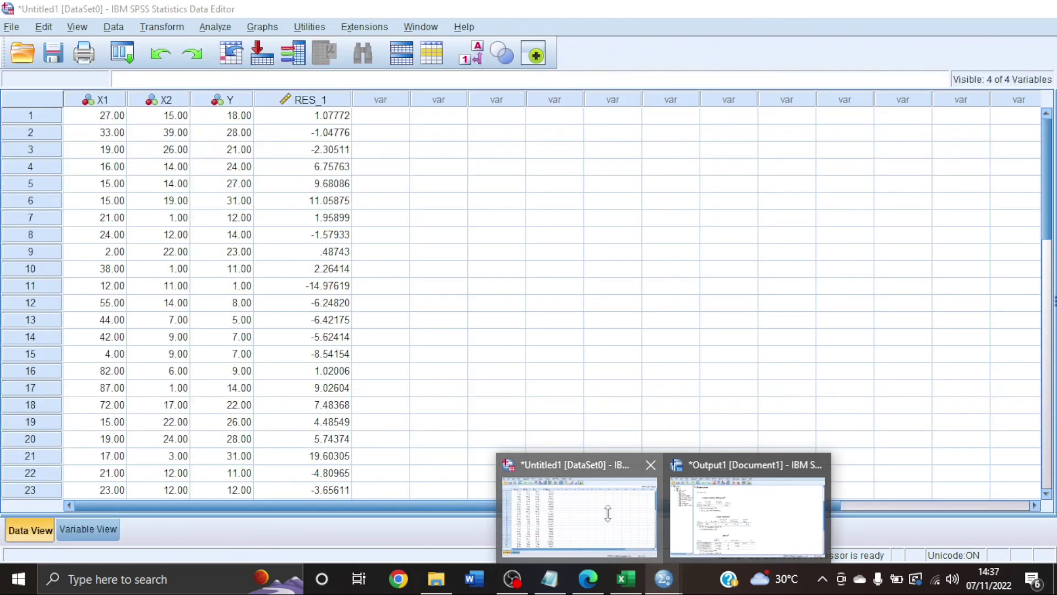
left_click(608, 512)
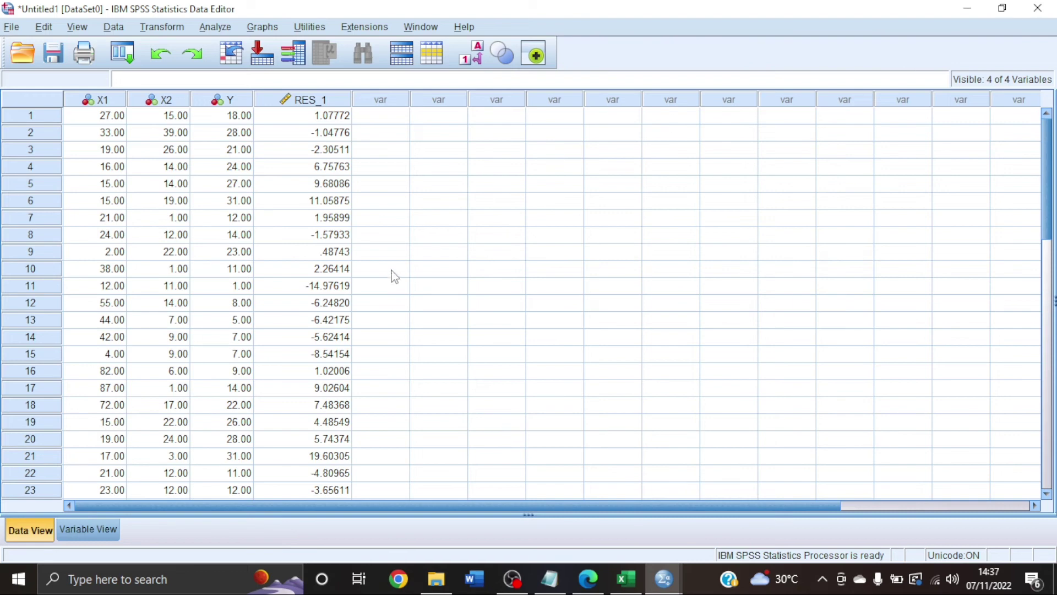
left_click(175, 28)
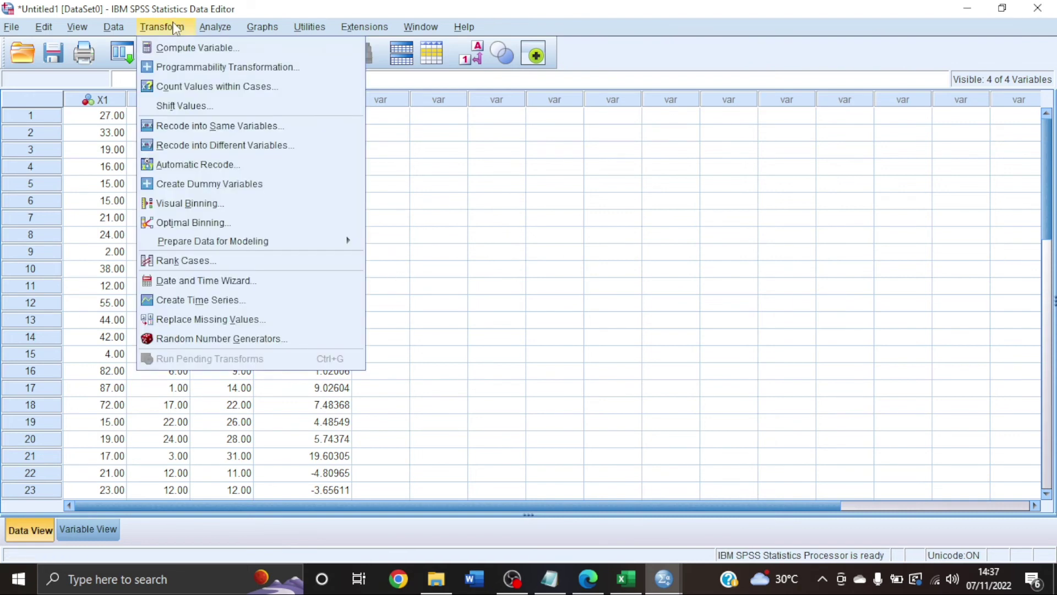
left_click(200, 50)
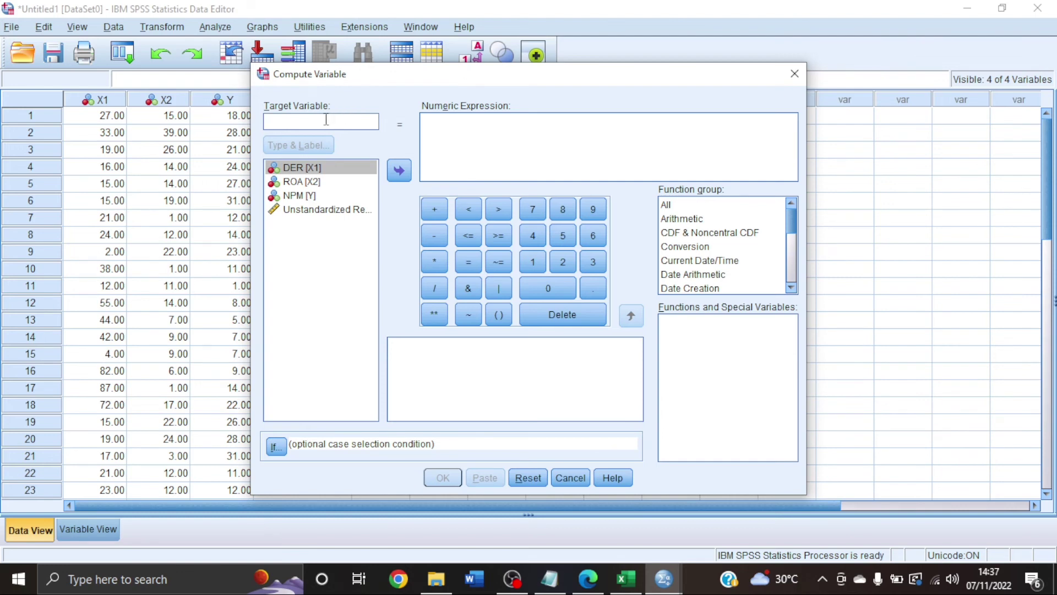
type("LAG")
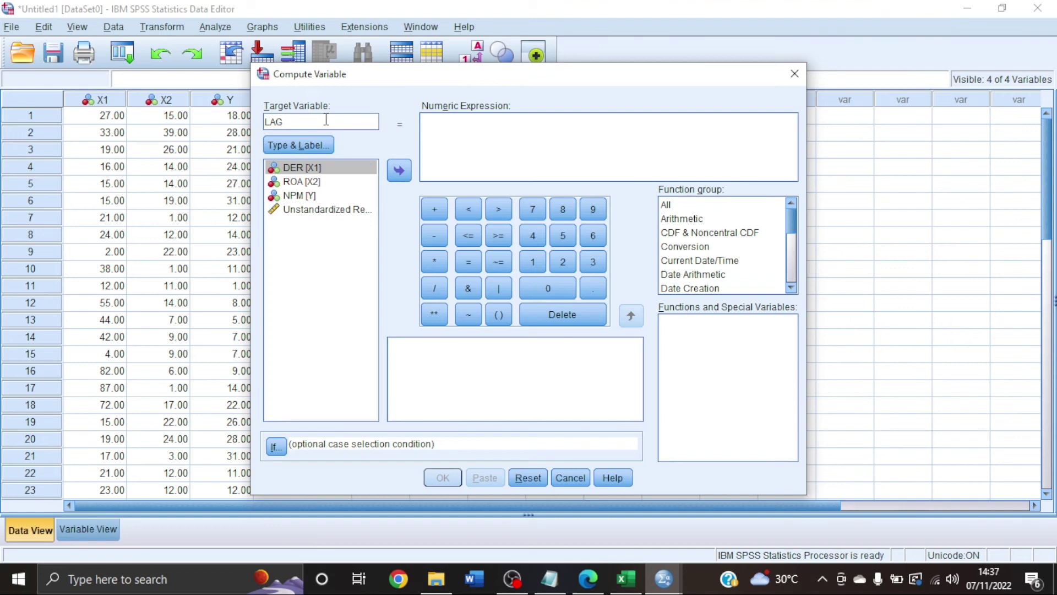
type("_RES")
Define LAG_RES with the Lag(1) function applied to the unstandardized residual, LAG(RES_1), and compute it.
left_click(707, 208)
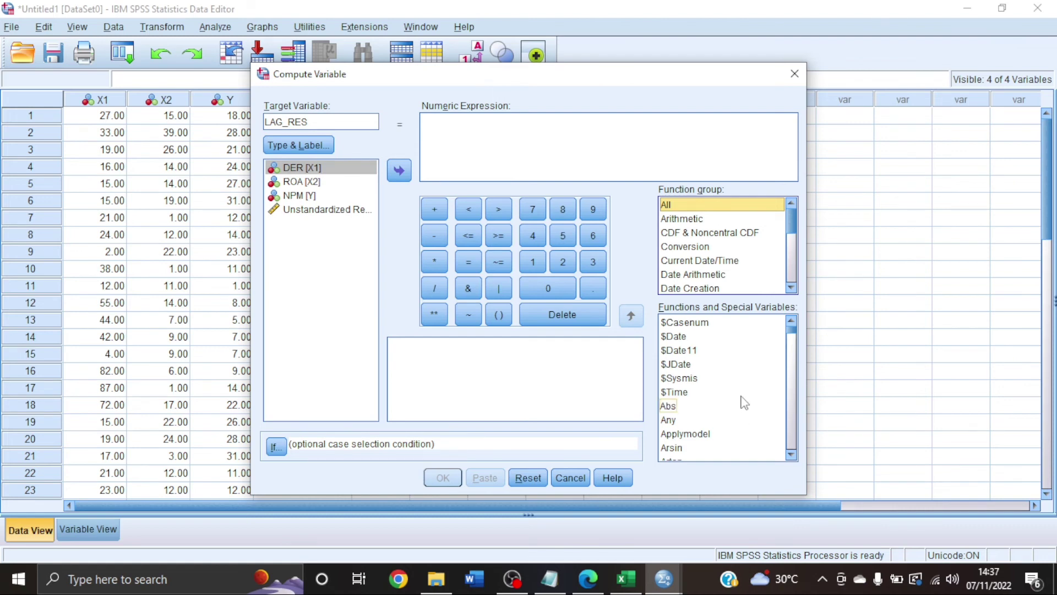
scroll(745, 403, "down", 20)
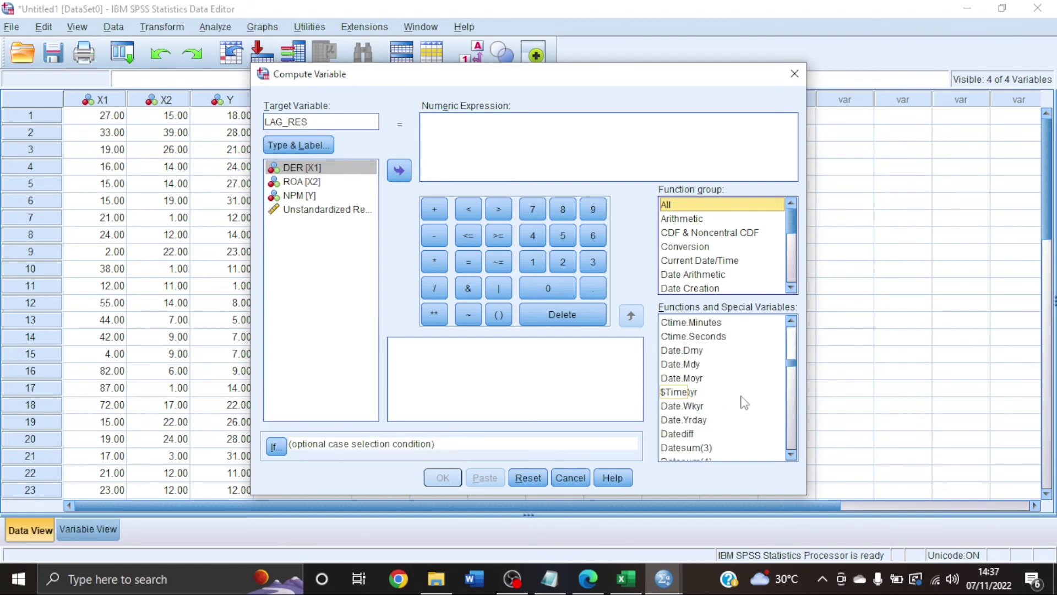
scroll(745, 403, "down", 15)
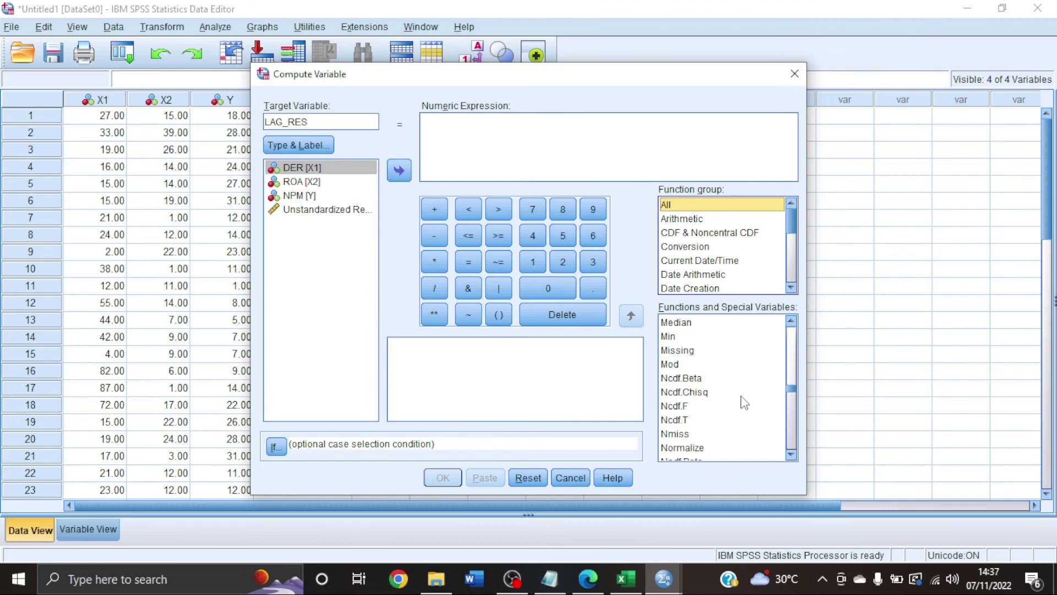
scroll(744, 403, "down", 15)
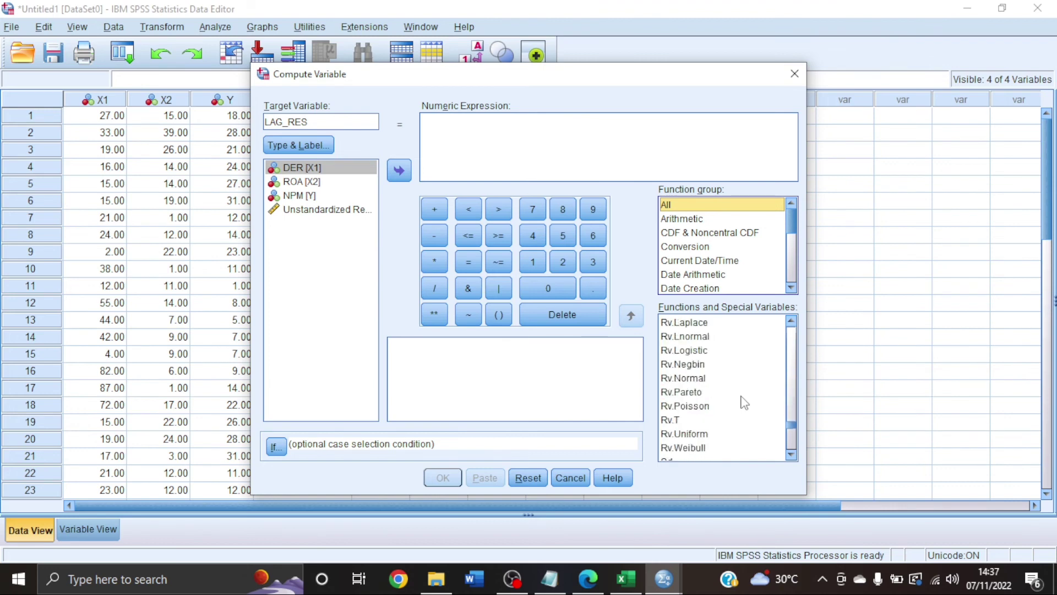
scroll(744, 403, "up", 20)
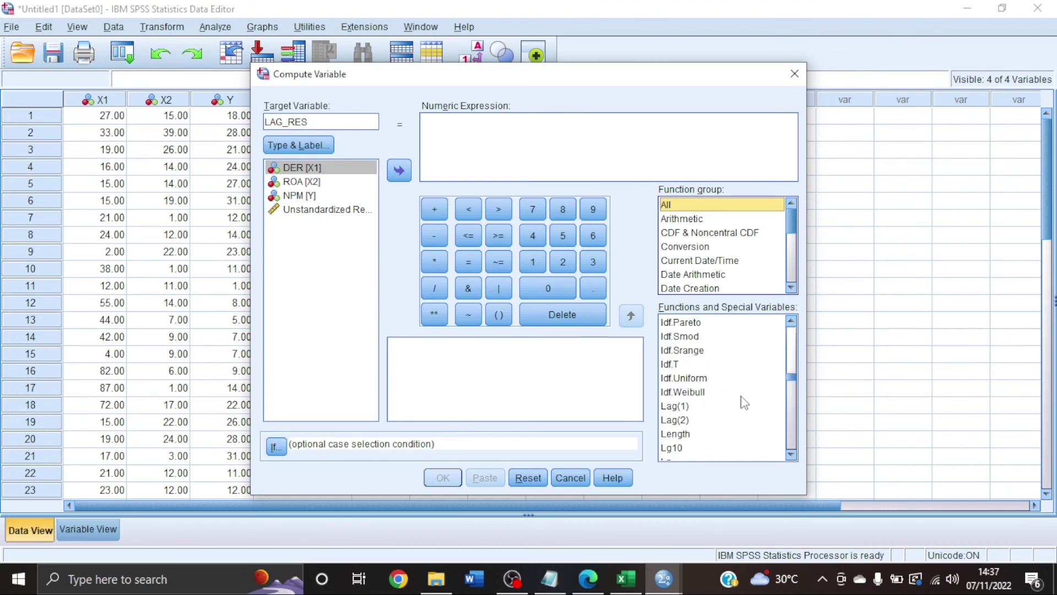
double_click(676, 407)
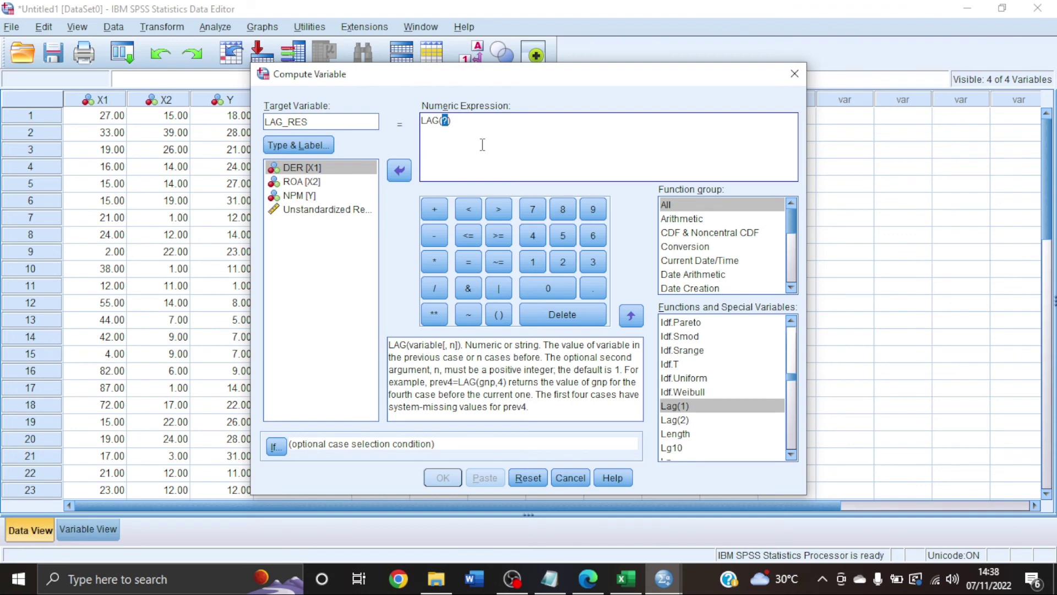
double_click(325, 210)
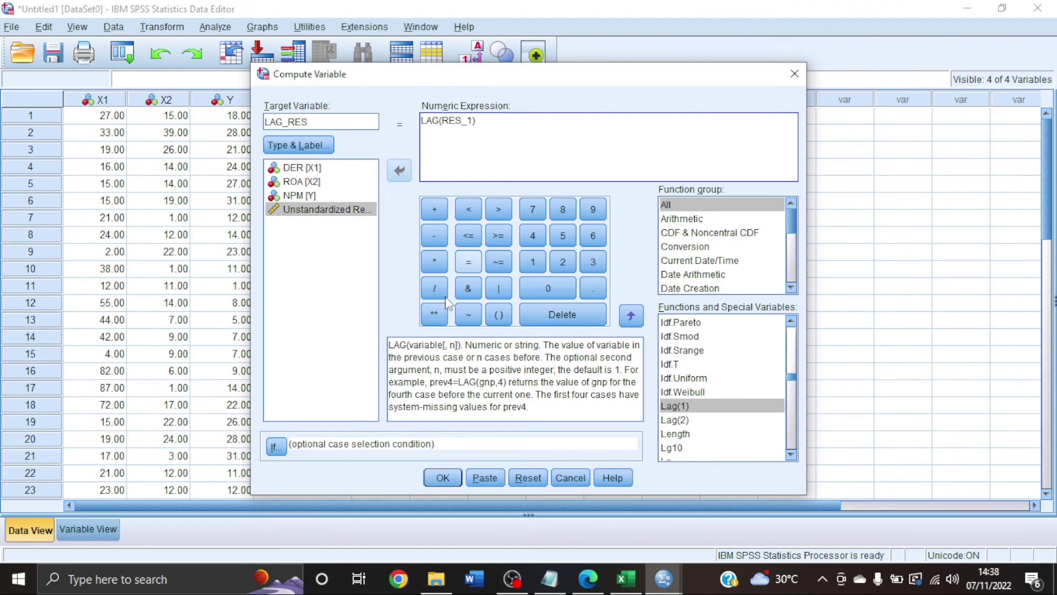
left_click(446, 478)
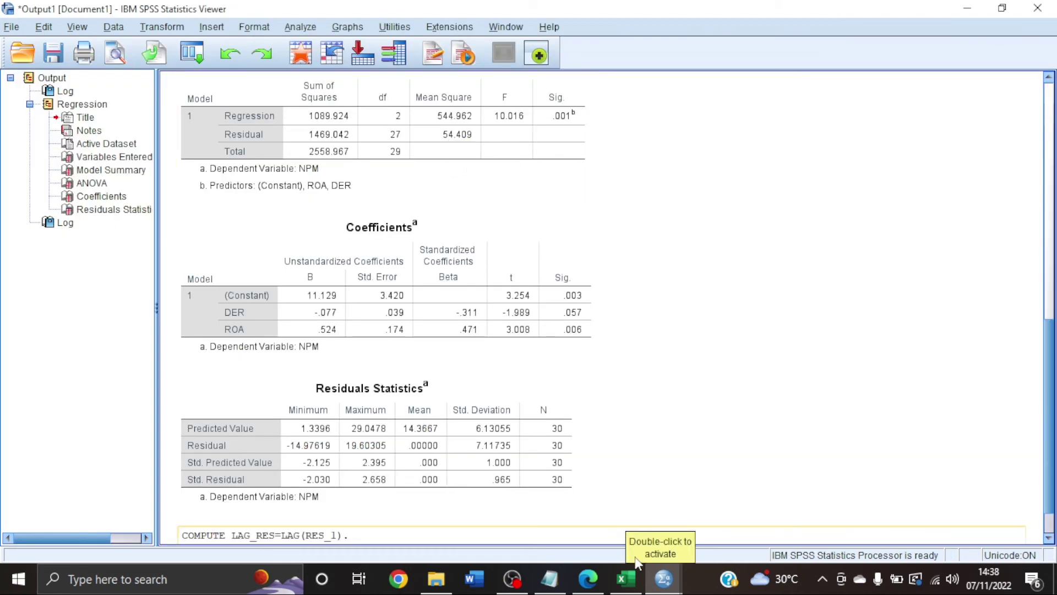
Return to the Data Editor, bring up the linear regression setup and reset its previous variables and options.
mouse_move(662, 581)
left_click(609, 526)
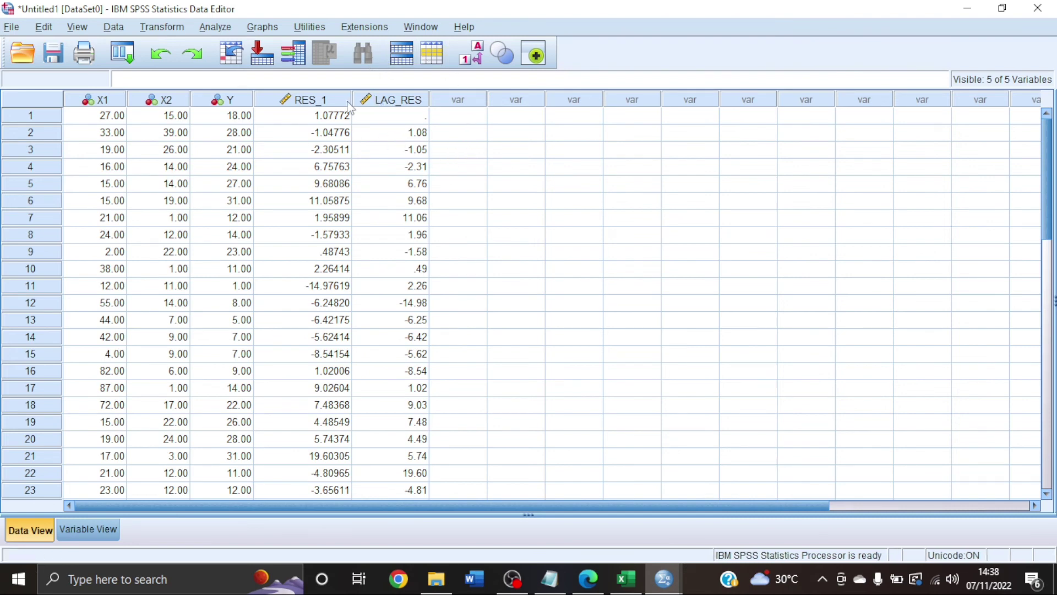
left_click(223, 29)
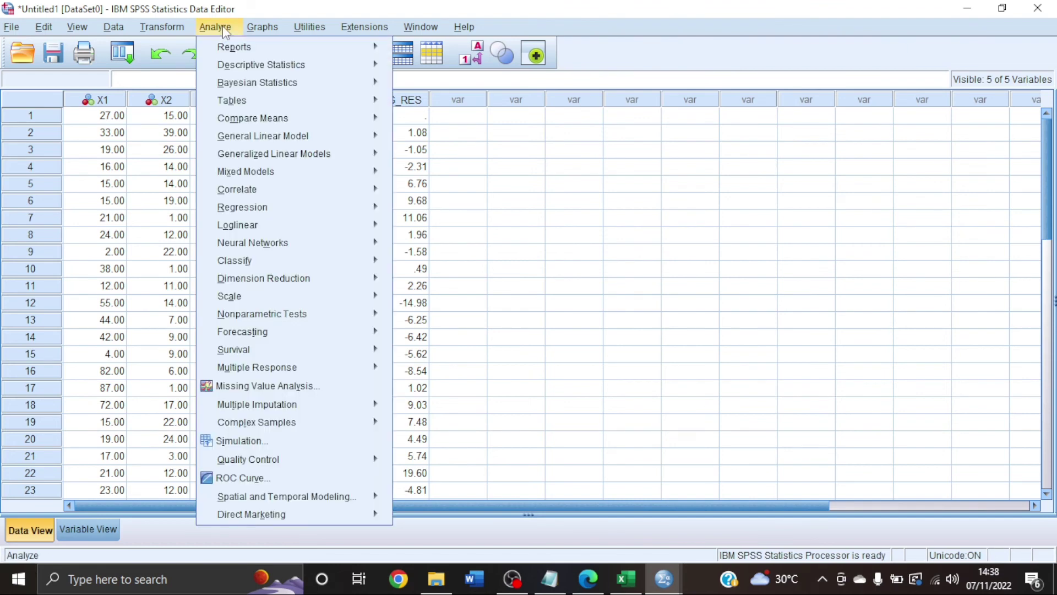
mouse_move(346, 179)
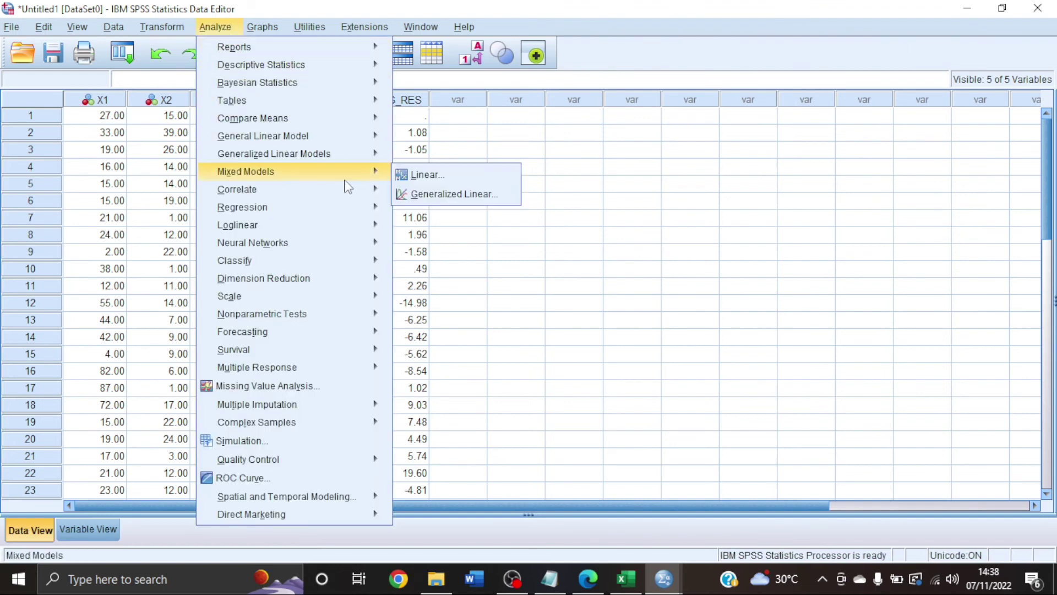
mouse_move(368, 208)
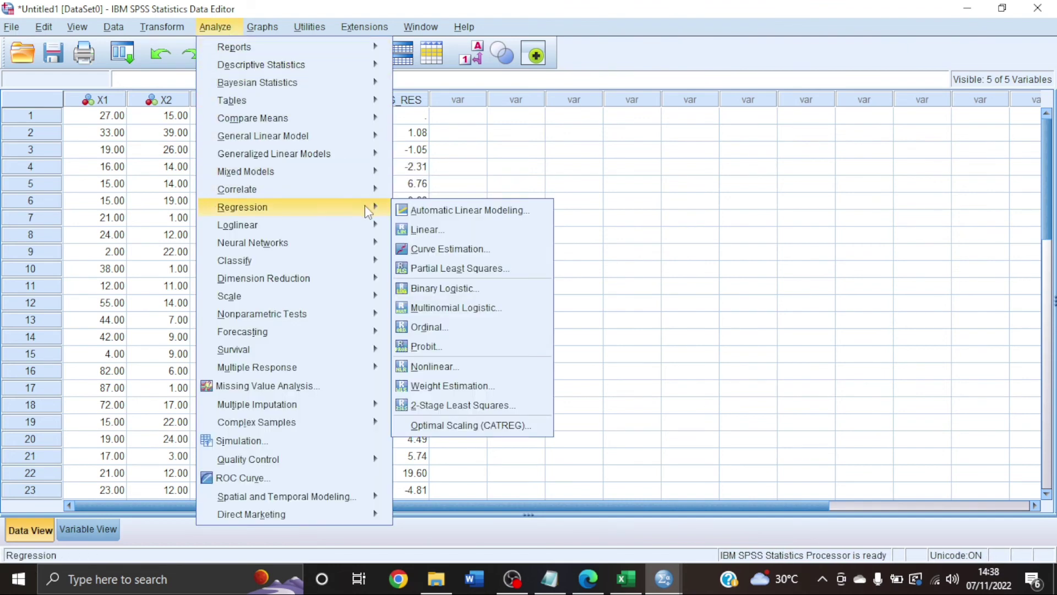
left_click(429, 232)
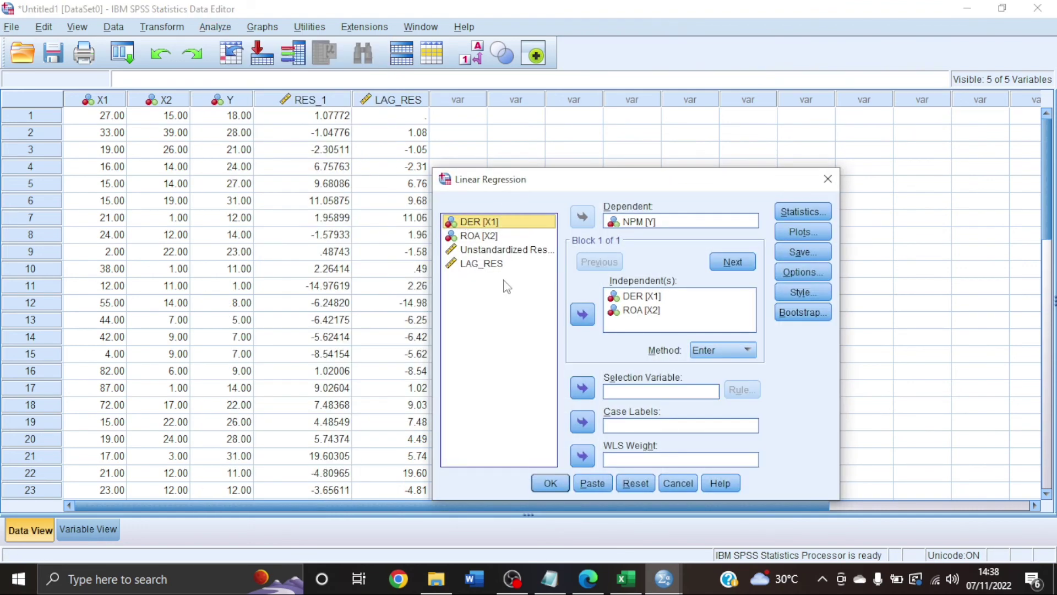
left_click(636, 483)
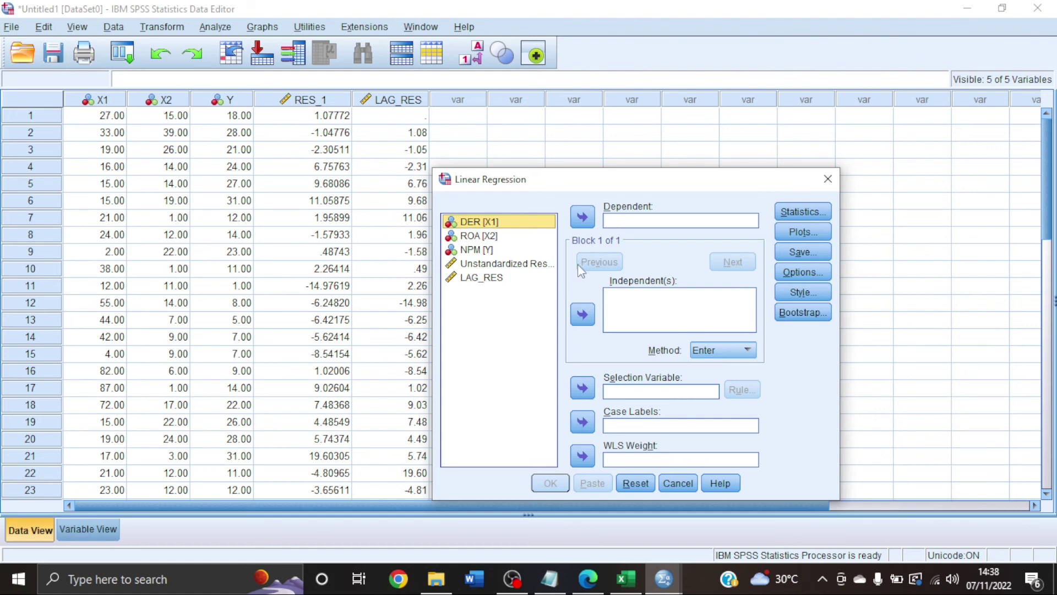
Run the regression with LAG_RES as independent and Unstandardized Residual as dependent, and go to its Coefficients table.
left_click(512, 278)
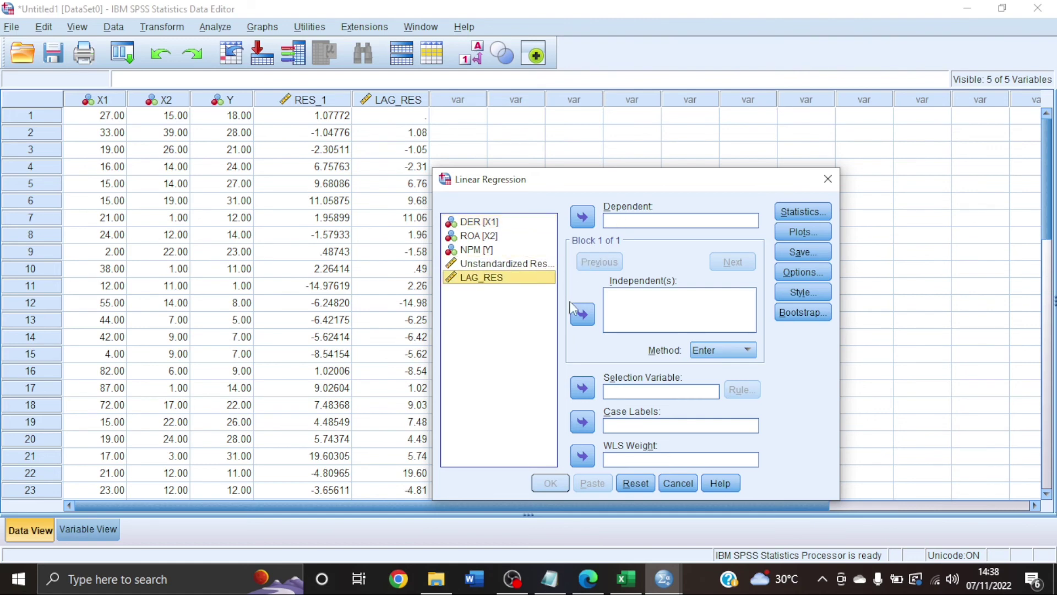
left_click(583, 315)
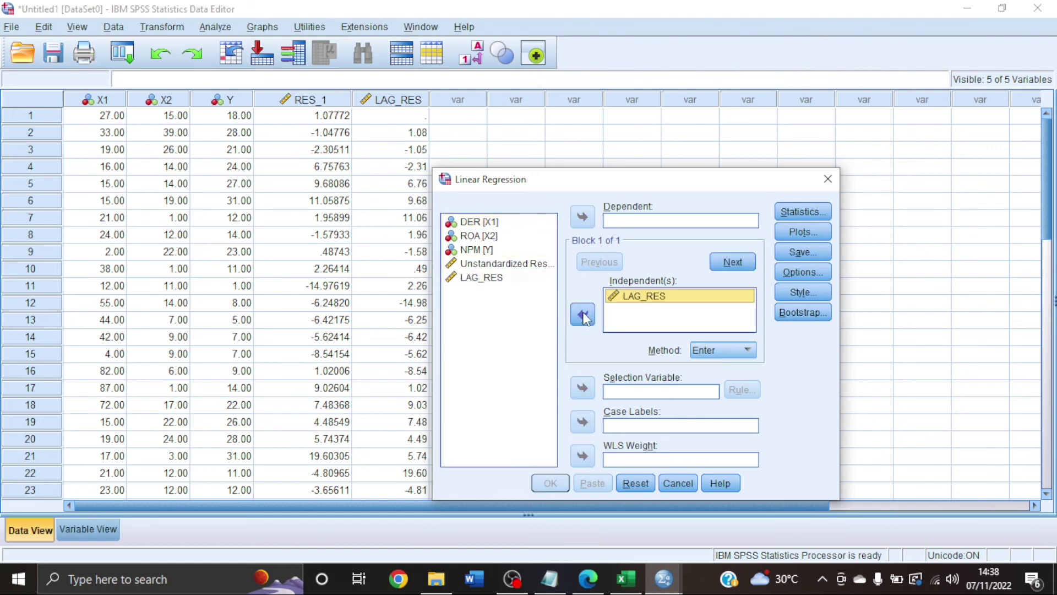
left_click(540, 265)
left_click(582, 218)
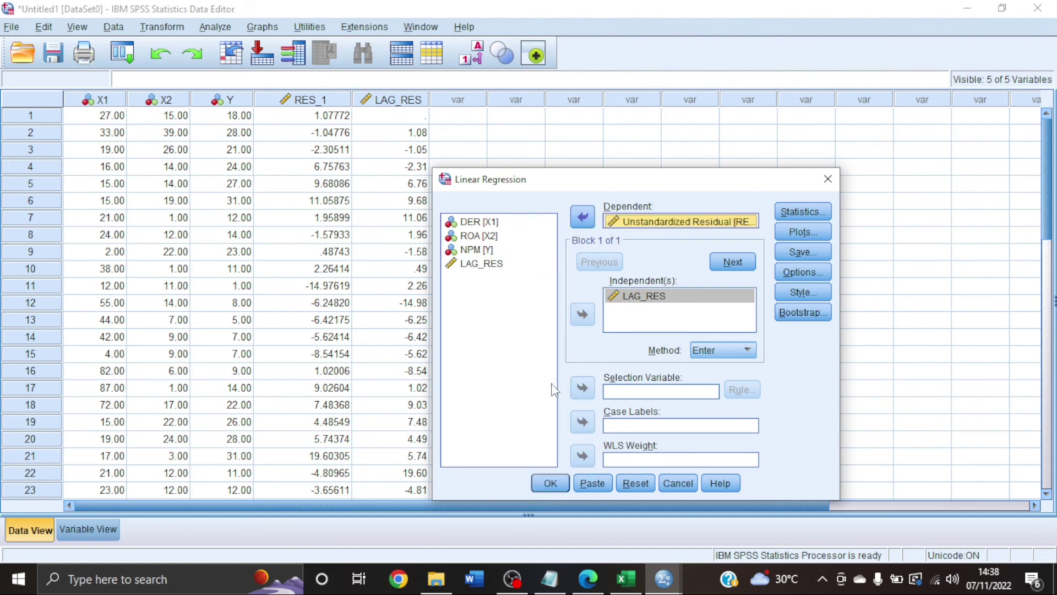
left_click(548, 483)
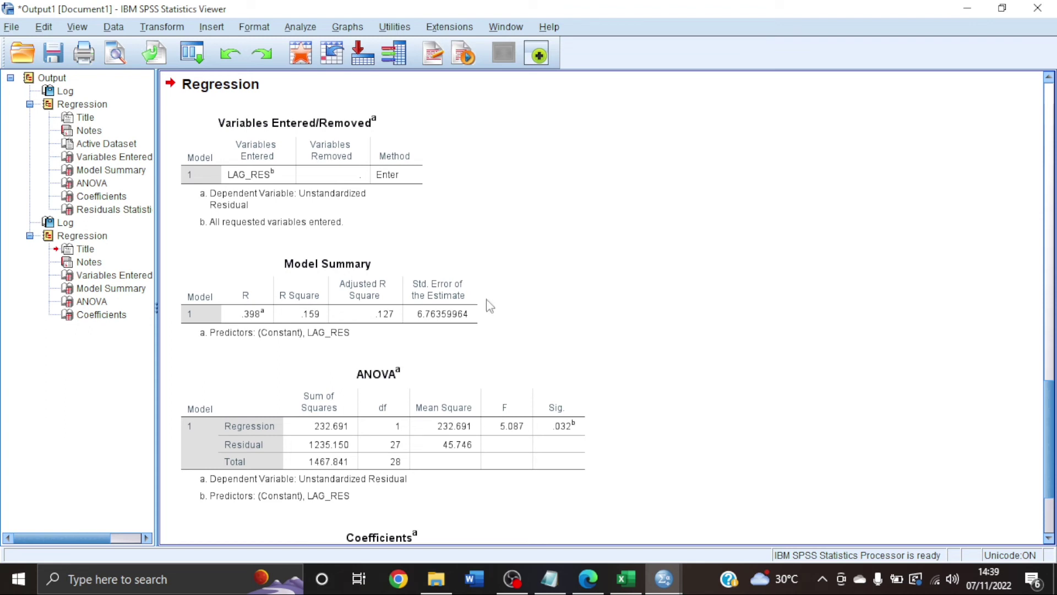
left_click(127, 318)
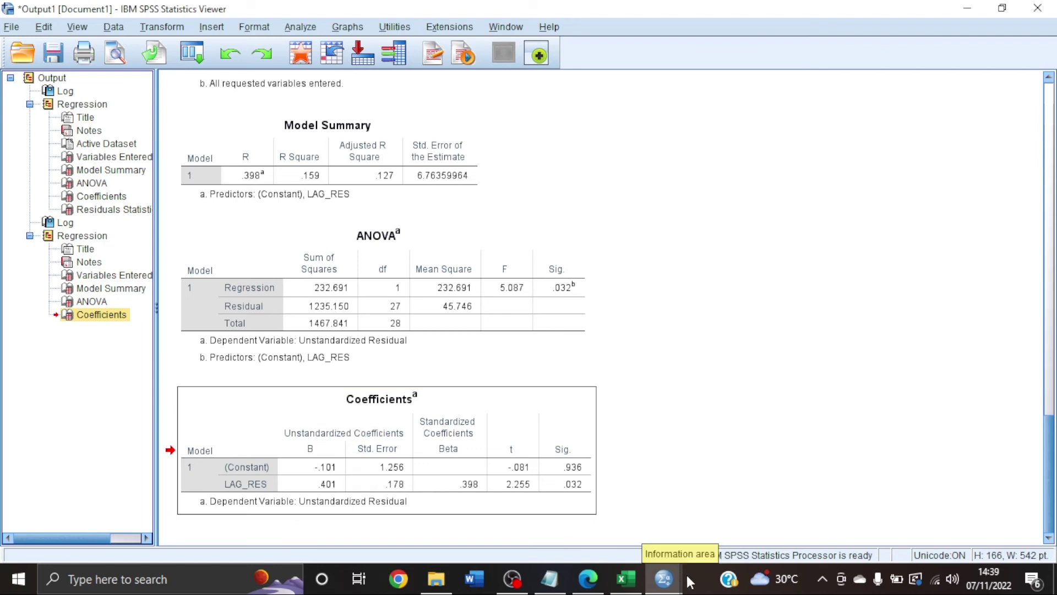
Switch back to the Data Editor and reopen the variable computation, changing the target variable name to LAG_X1.
mouse_move(663, 579)
left_click(616, 539)
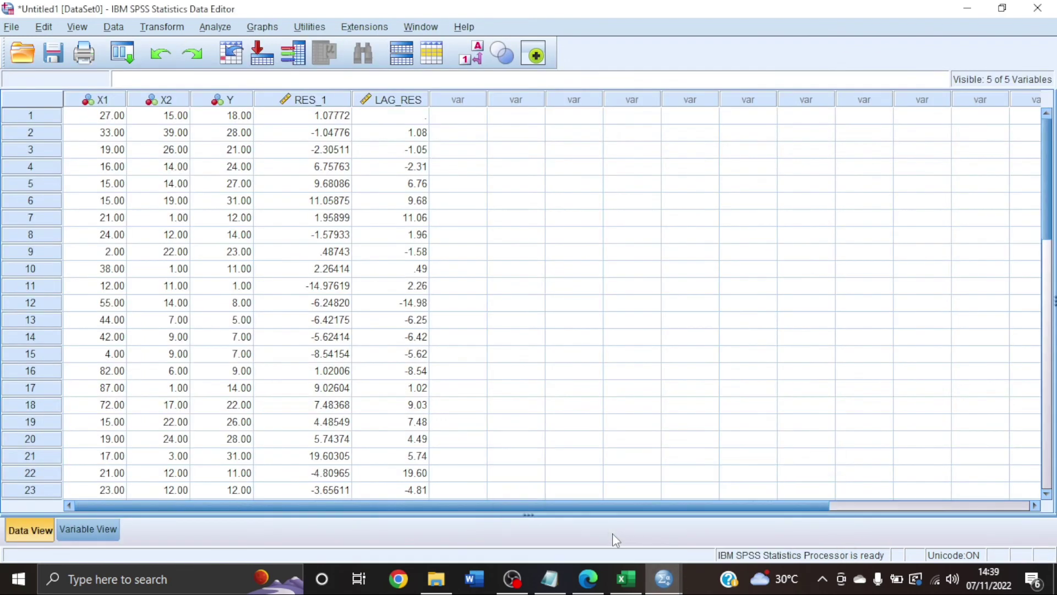
left_click(159, 29)
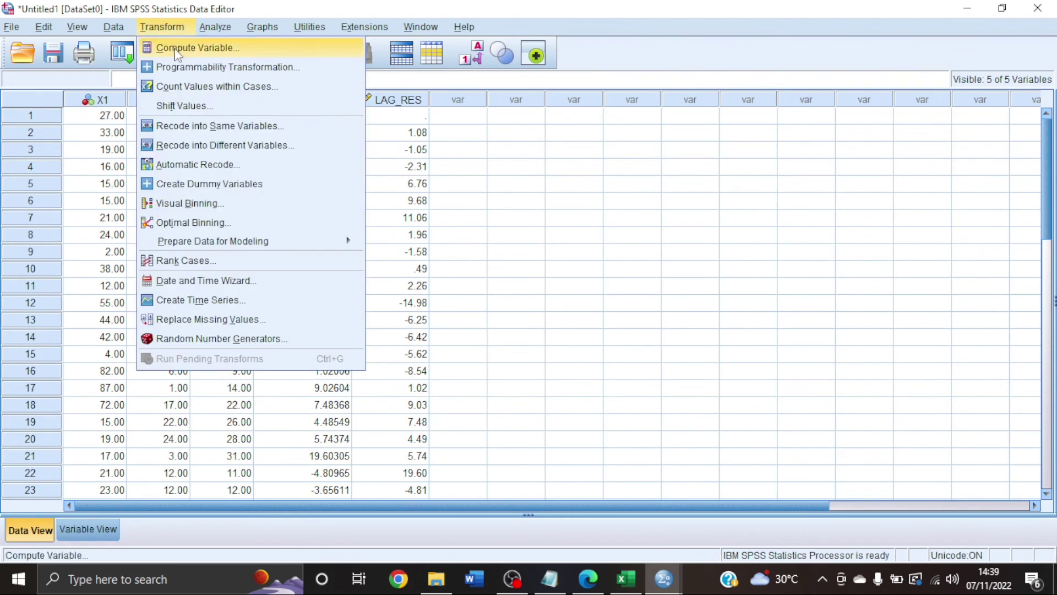
left_click(176, 48)
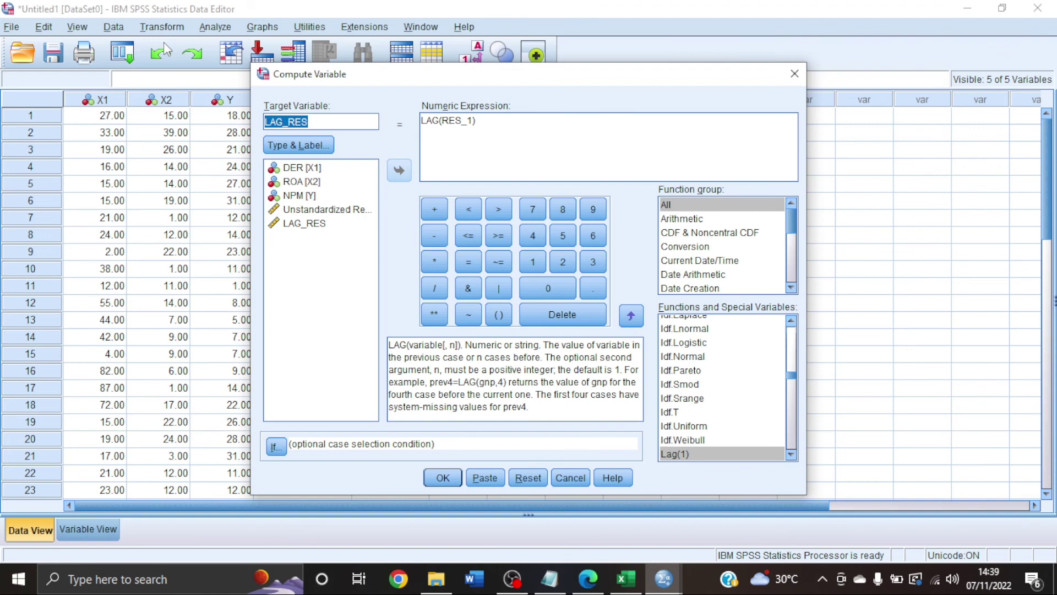
left_click(316, 122)
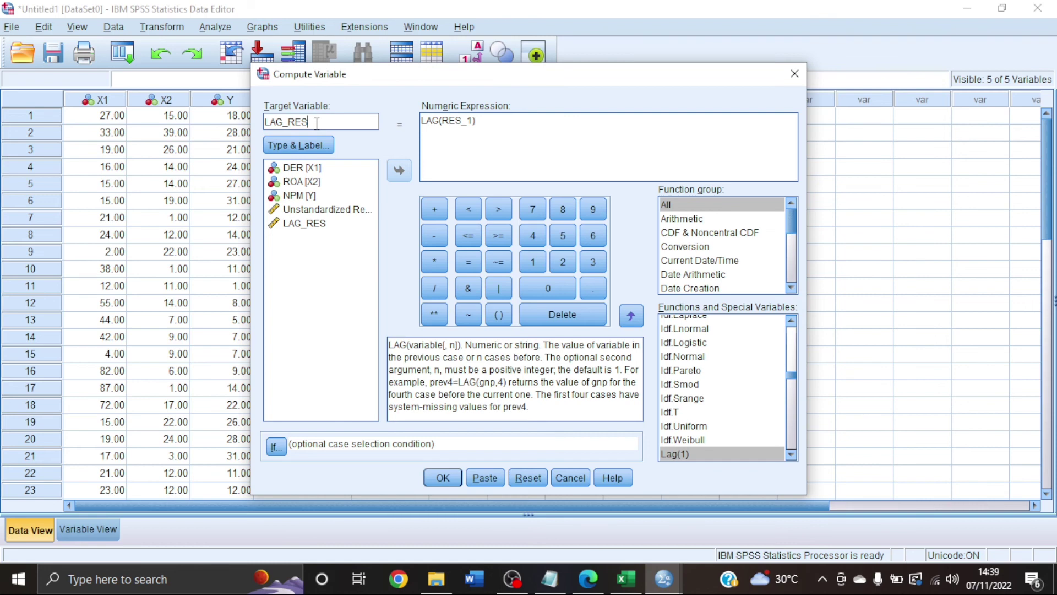
key("BackSpace")
key("BackSpace")
key("BackSpace")
type("X1")
Replace the numeric expression with X1-(0.401*LAG(X1)), using the Lag(1) function and DER [X1], and compute LAG_X1.
left_click_drag(477, 121, 429, 120)
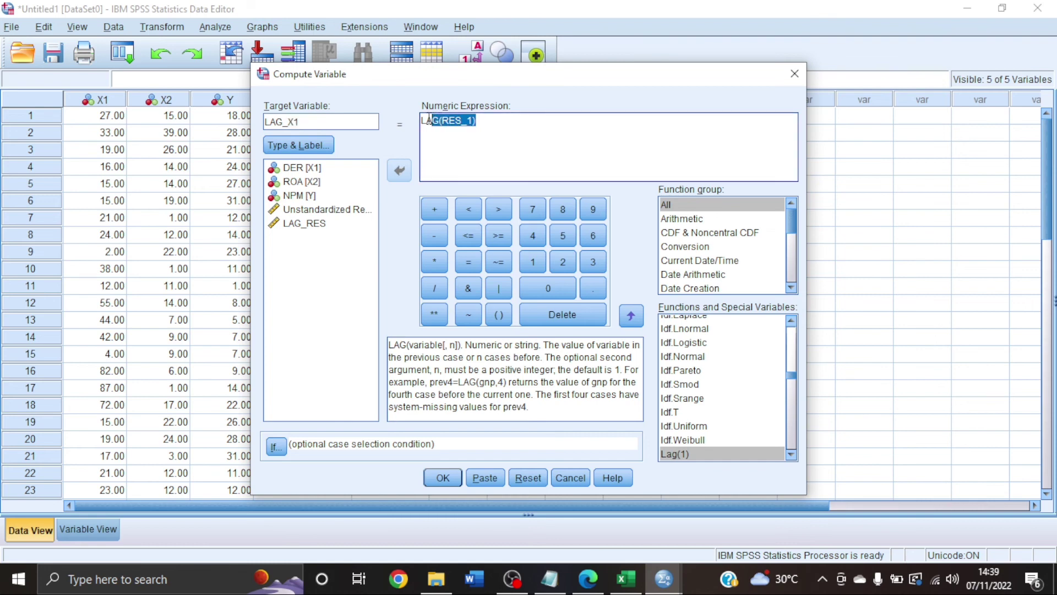
key("BackSpace")
key("BackSpace")
key("BackSpace")
type("X1")
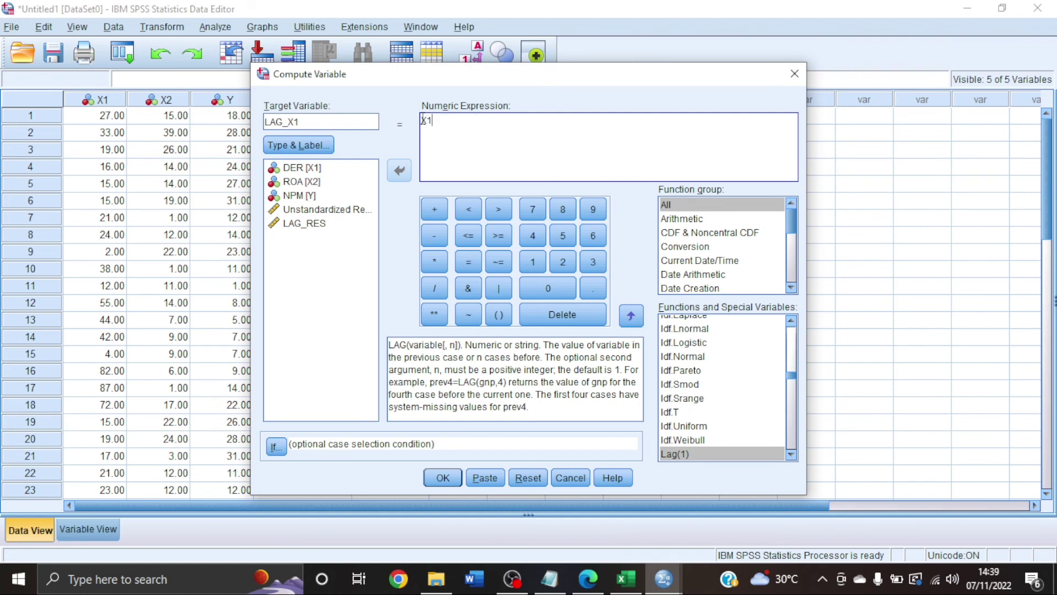
type("-(")
type("0.401*L")
key("BackSpace")
double_click(675, 454)
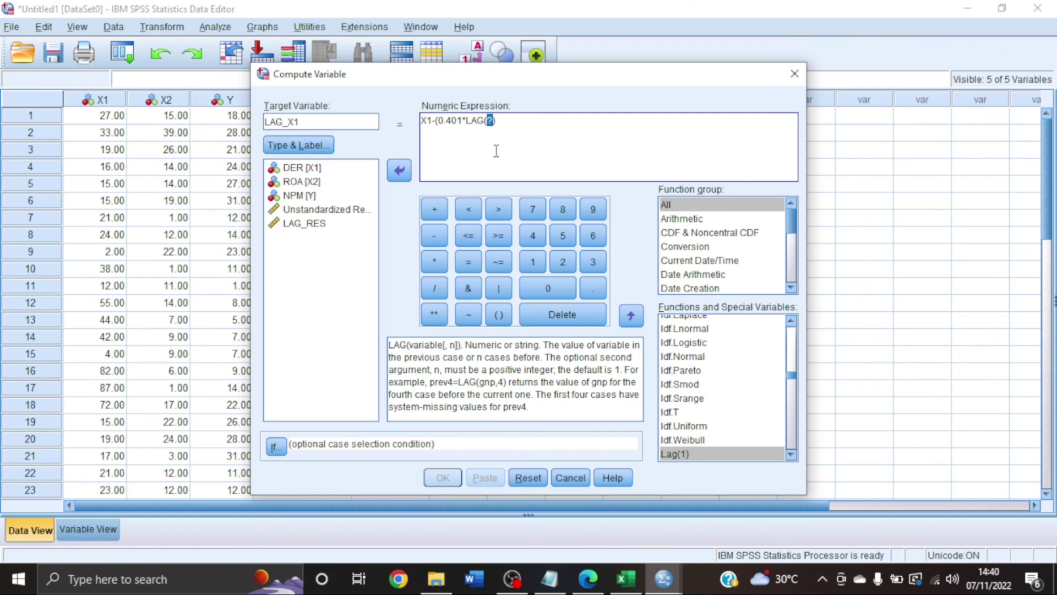
left_click(314, 169)
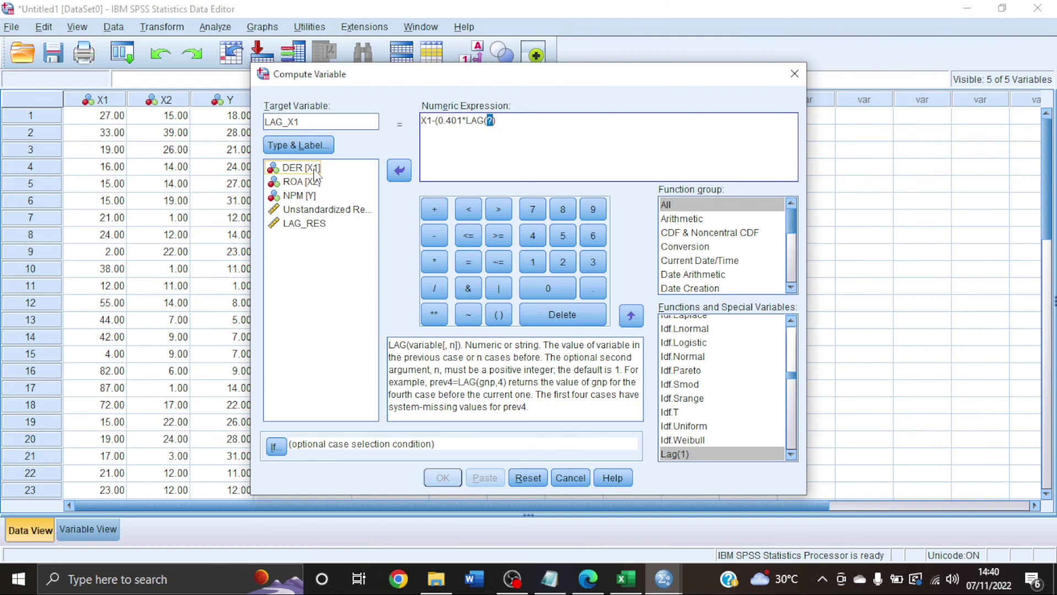
double_click(314, 170)
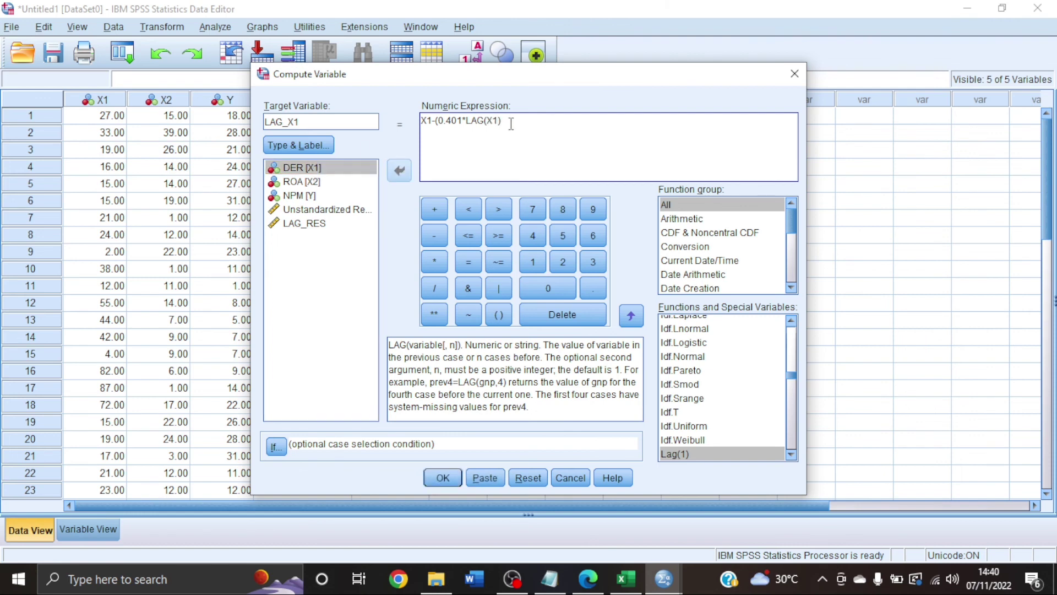
type(")")
left_click(443, 478)
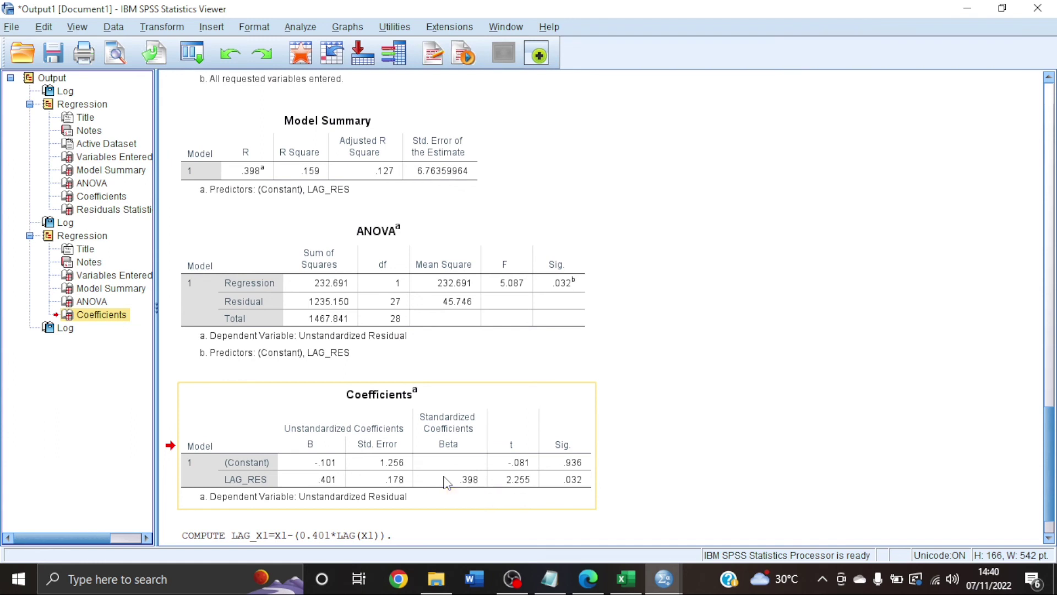
Return to the Data Editor and reopen the variable computation, changing the target variable name to LAG_X2.
scroll(439, 534, "down", 1)
left_click(347, 499)
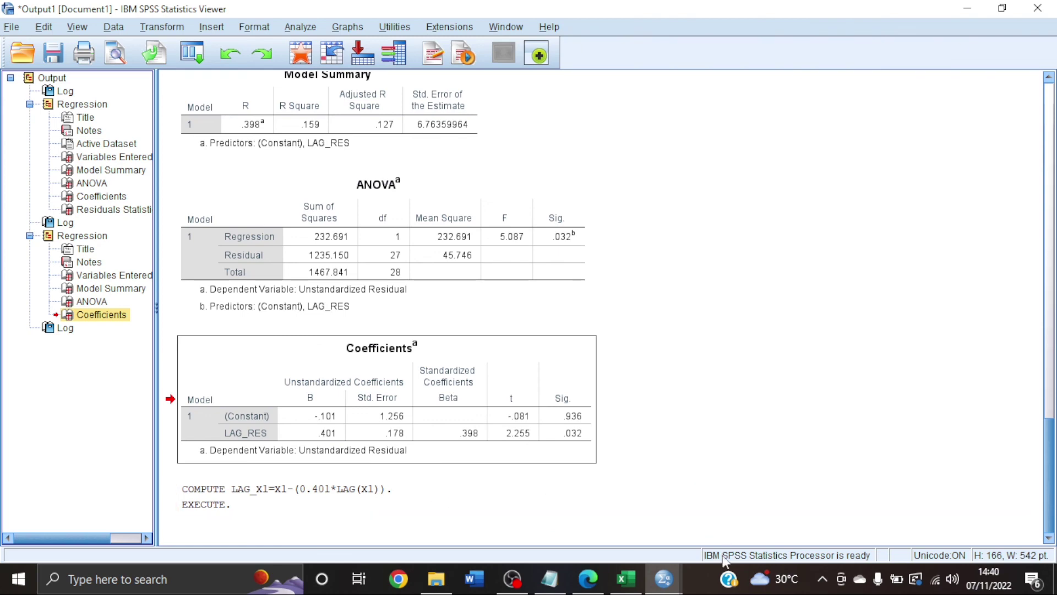
mouse_move(666, 578)
left_click(610, 533)
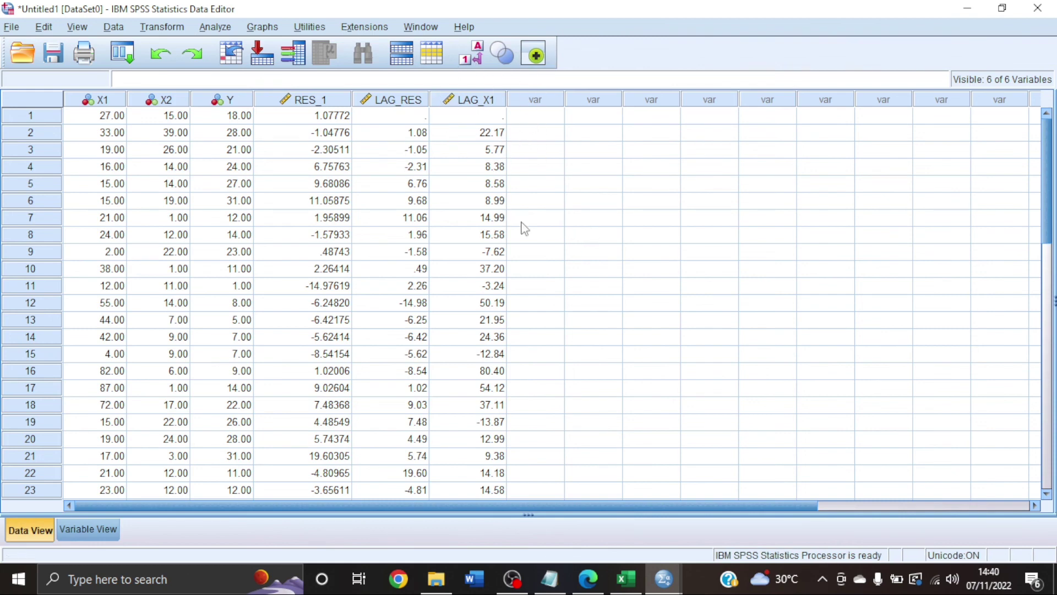
left_click(168, 29)
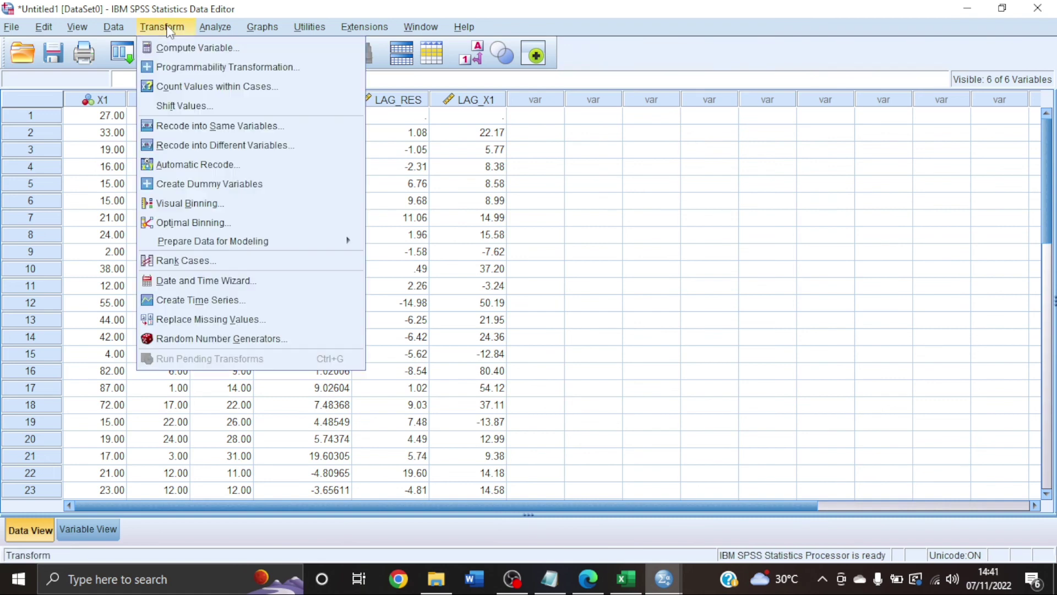
left_click(204, 49)
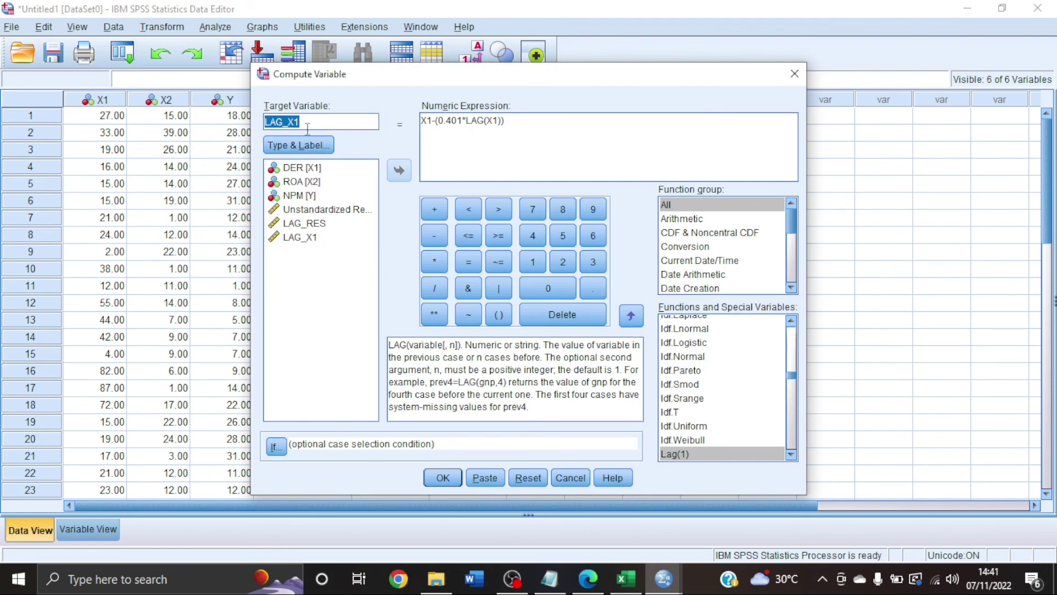
left_click(307, 125)
key("BackSpace")
type("2")
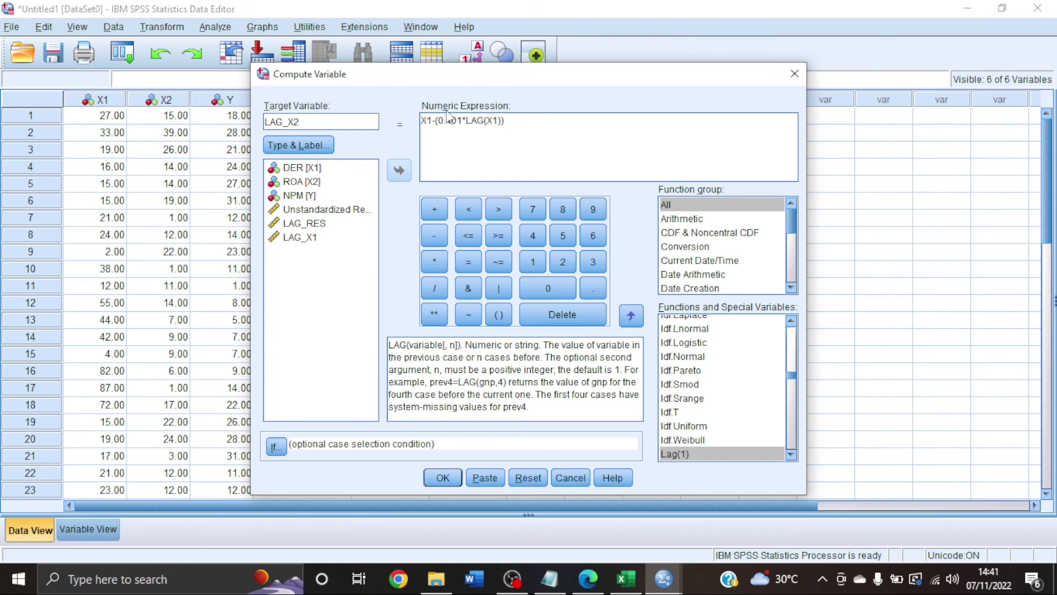
Change the numeric expression to X2-(0.401*LAG(X2)) and compute LAG_X2.
left_click(432, 120)
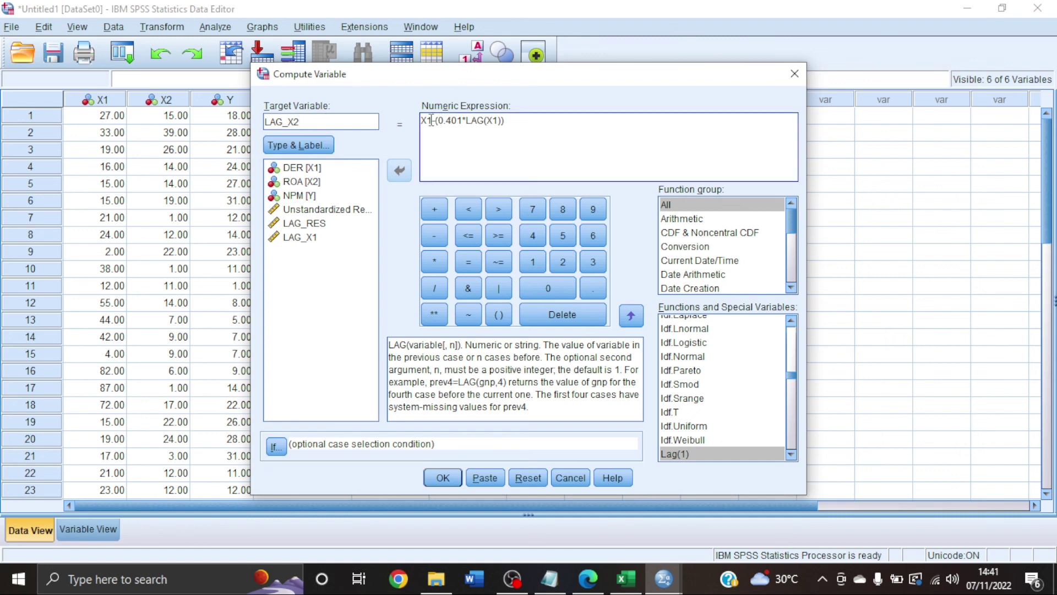
key("BackSpace")
type("2")
left_click(498, 121)
key("BackSpace")
type("2")
left_click(437, 481)
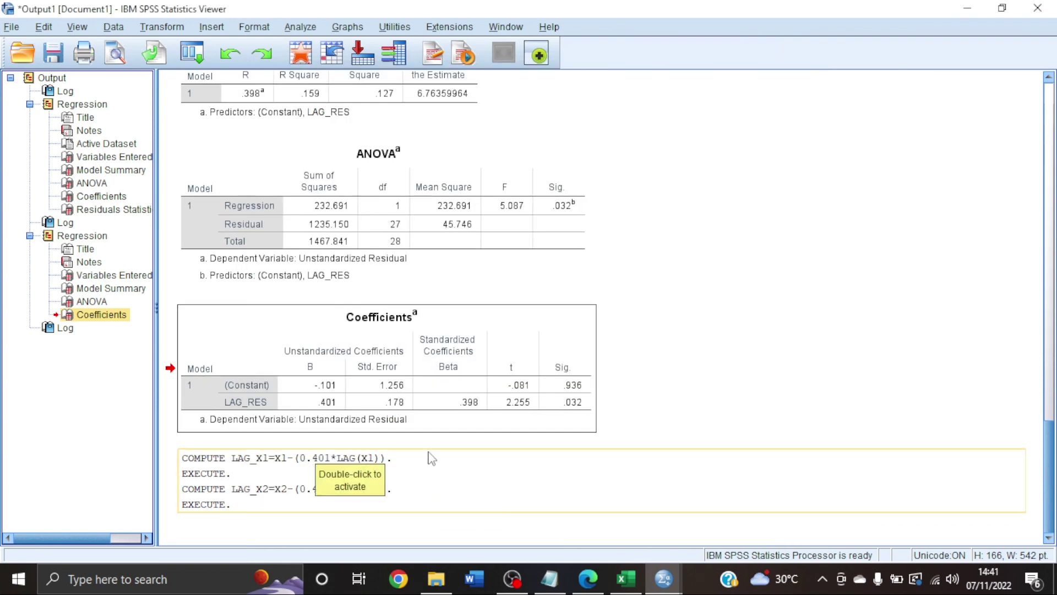
Go back to the Data Editor and bring up the variable computation again, renaming the target variable to LAG_Y.
mouse_move(664, 578)
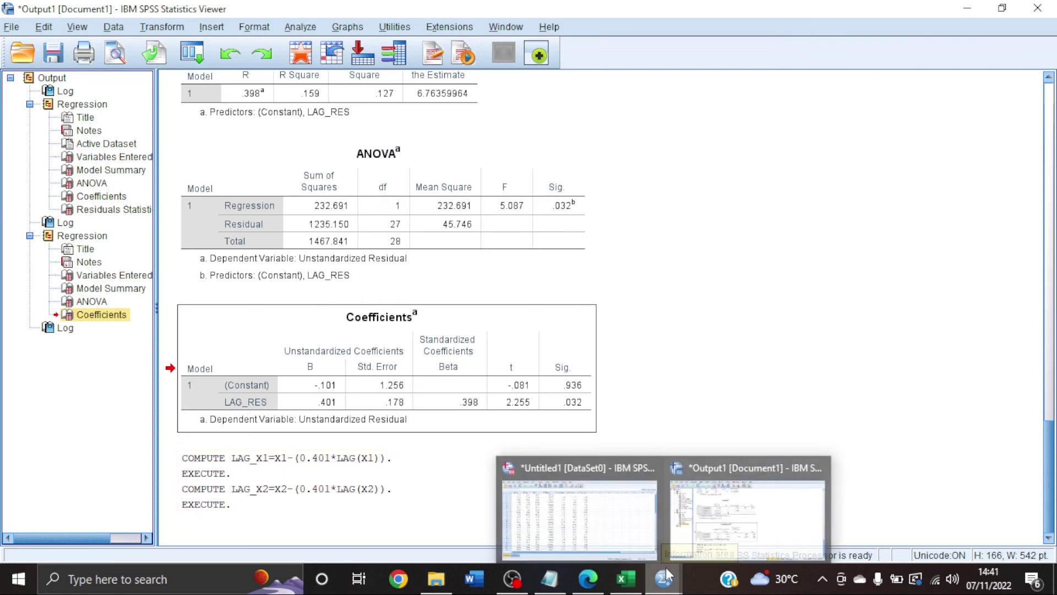
left_click(589, 529)
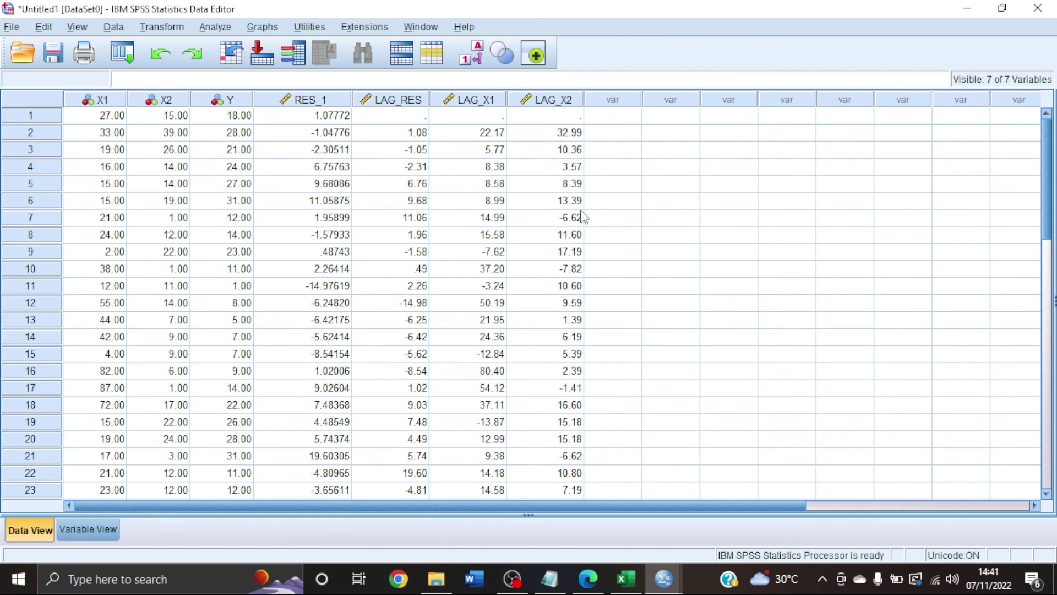
left_click(162, 27)
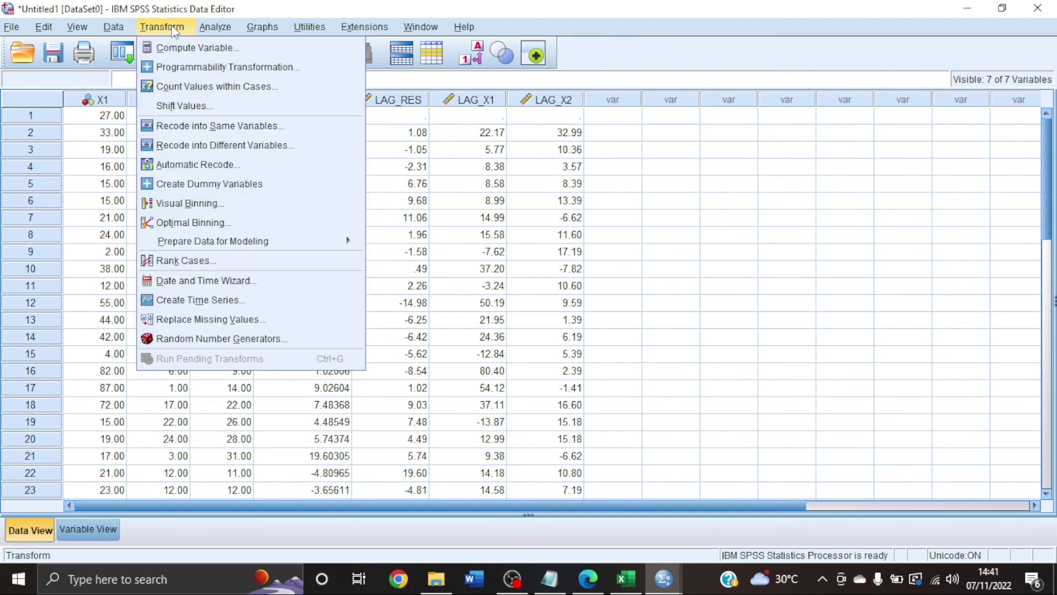
left_click(190, 48)
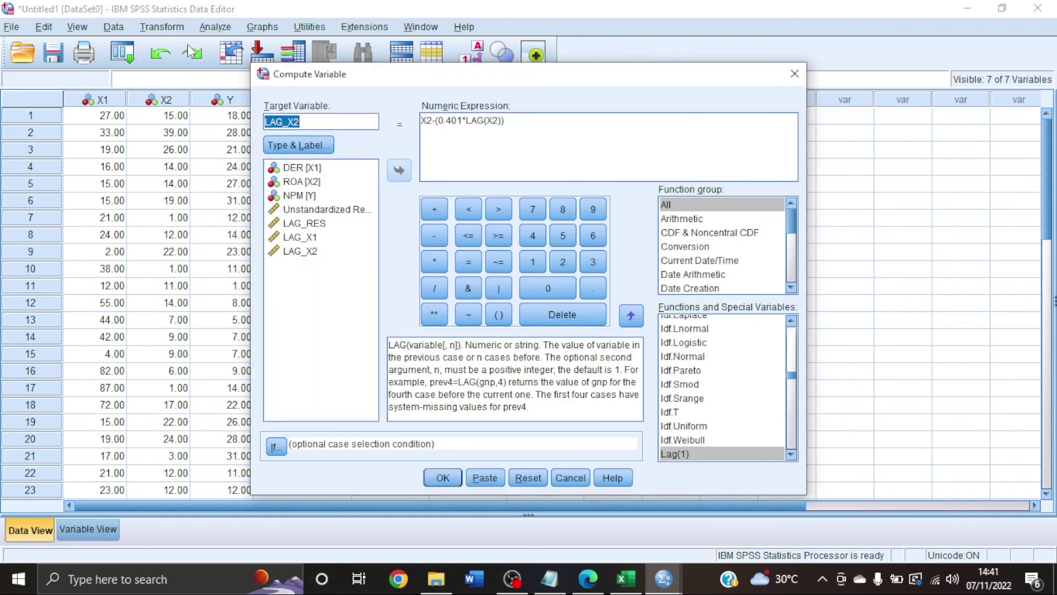
left_click(310, 122)
key("BackSpace")
key("BackSpace")
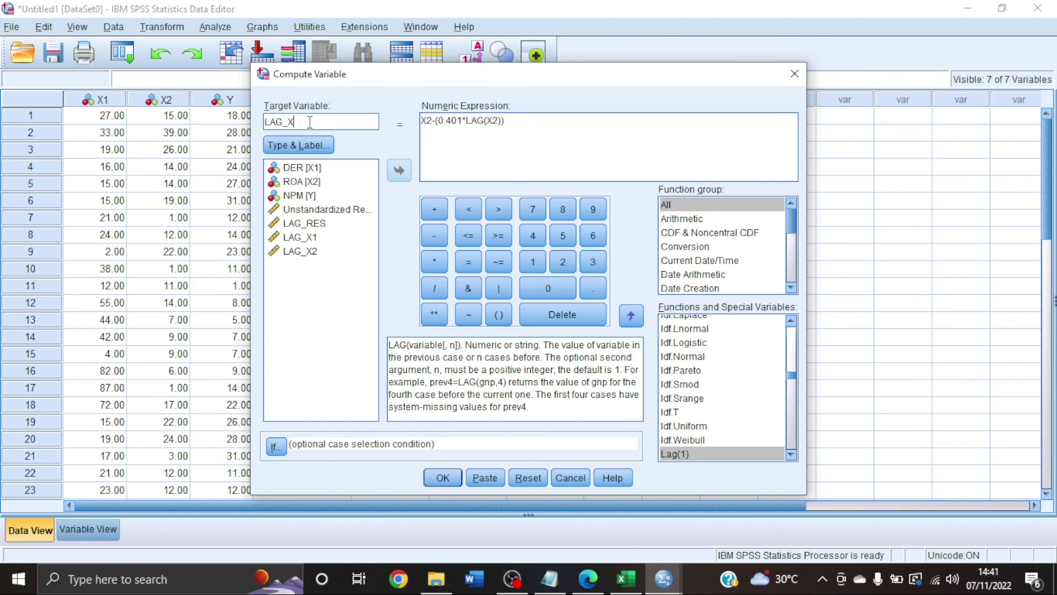
type("Y")
Edit the numeric expression to Y-(0.401*LAG(Y)) and compute LAG_Y.
left_click(434, 127)
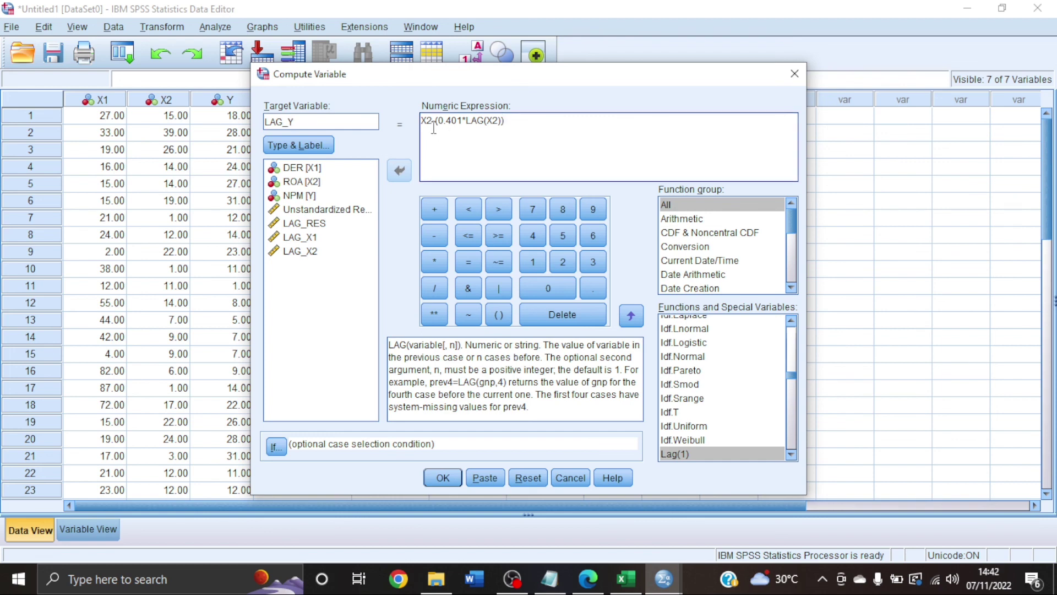
left_click(431, 126)
key("Delete")
key("BackSpace")
type("Y")
key("BackSpace")
key("BackSpace")
type("Y")
left_click(443, 478)
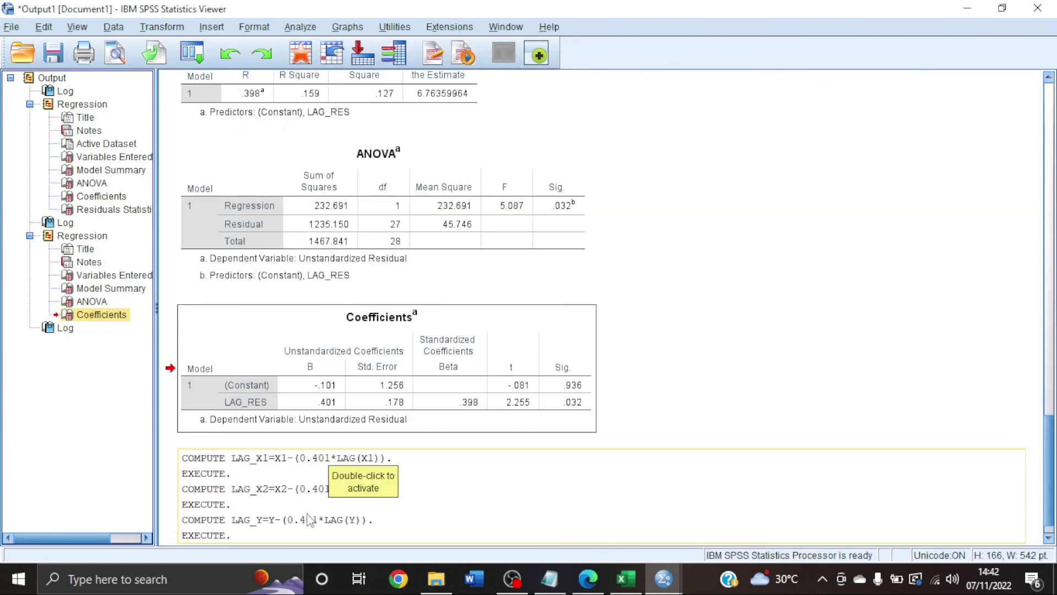
Return to the Data Editor, open the linear regression setup and reset its previous variables and options.
scroll(461, 482, "down", 1)
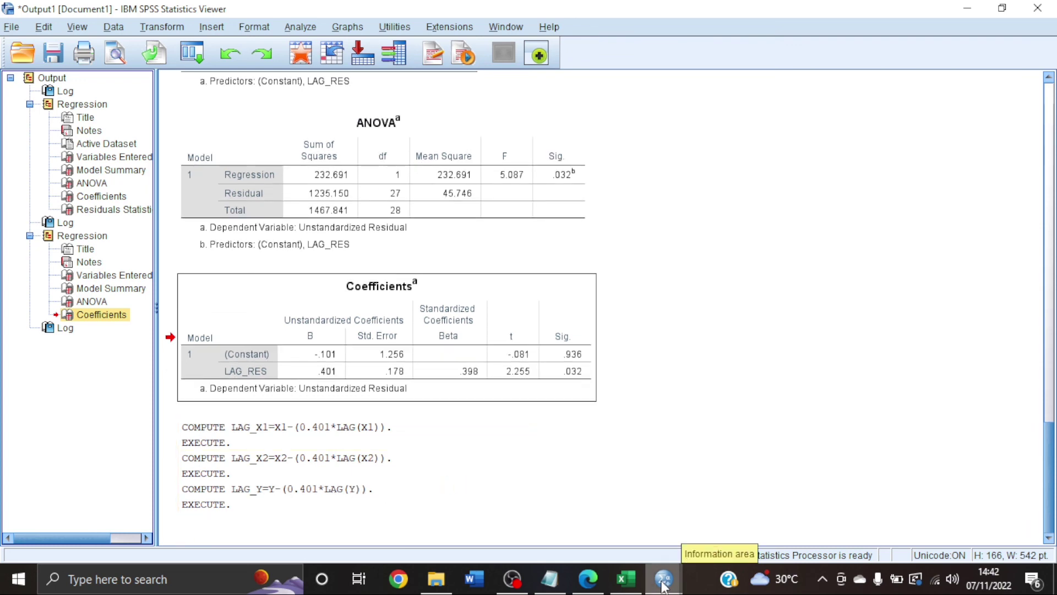
mouse_move(663, 578)
left_click(606, 536)
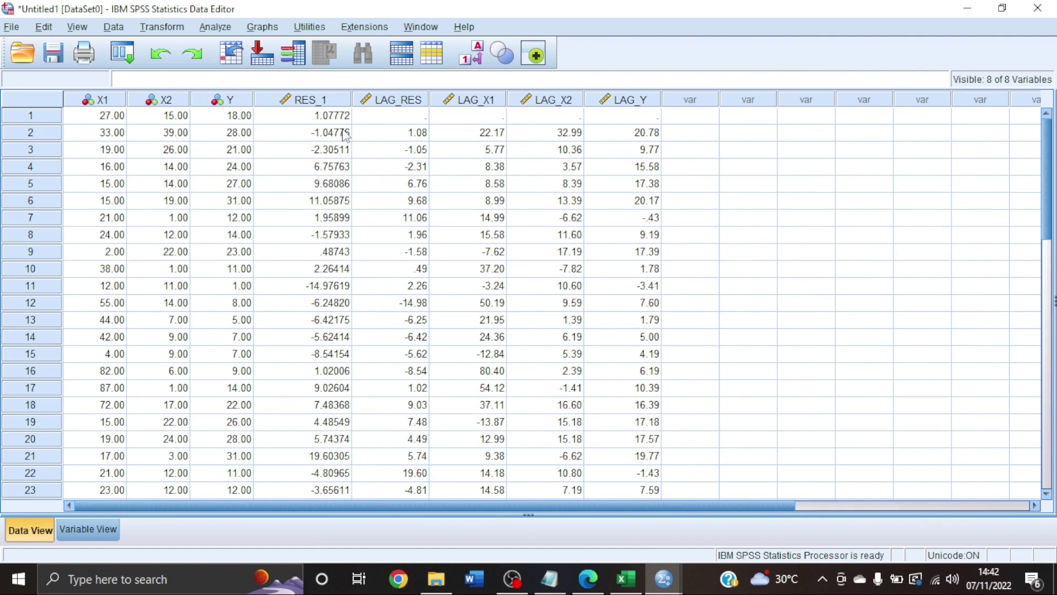
left_click(218, 29)
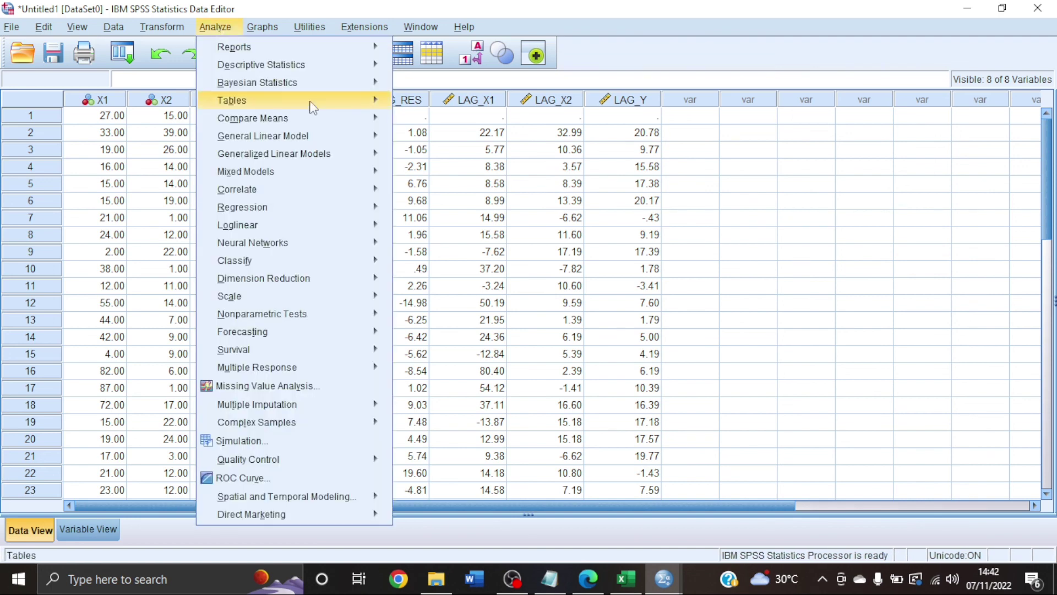
mouse_move(349, 212)
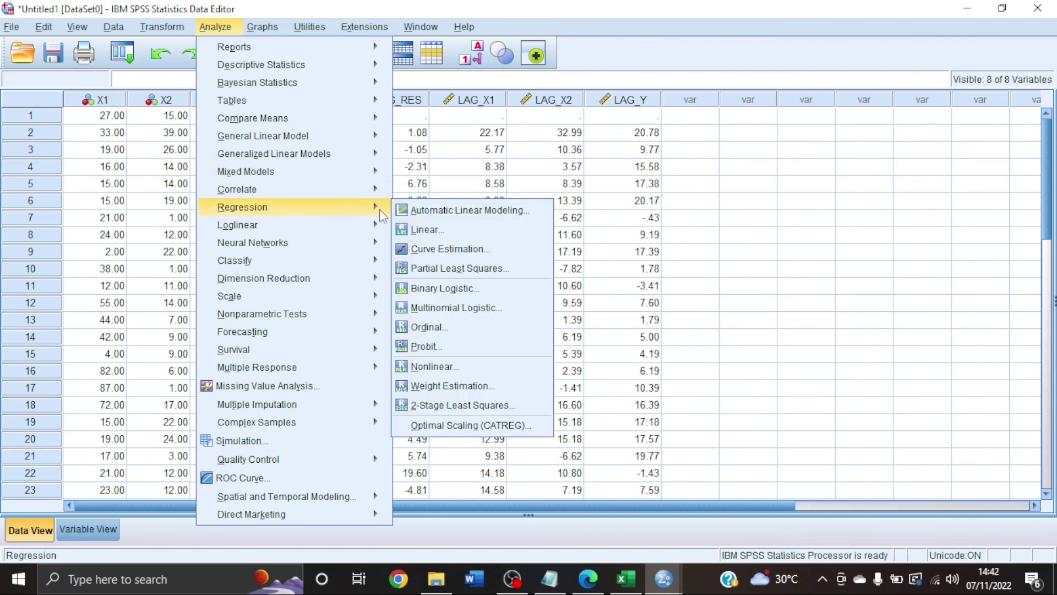
left_click(424, 230)
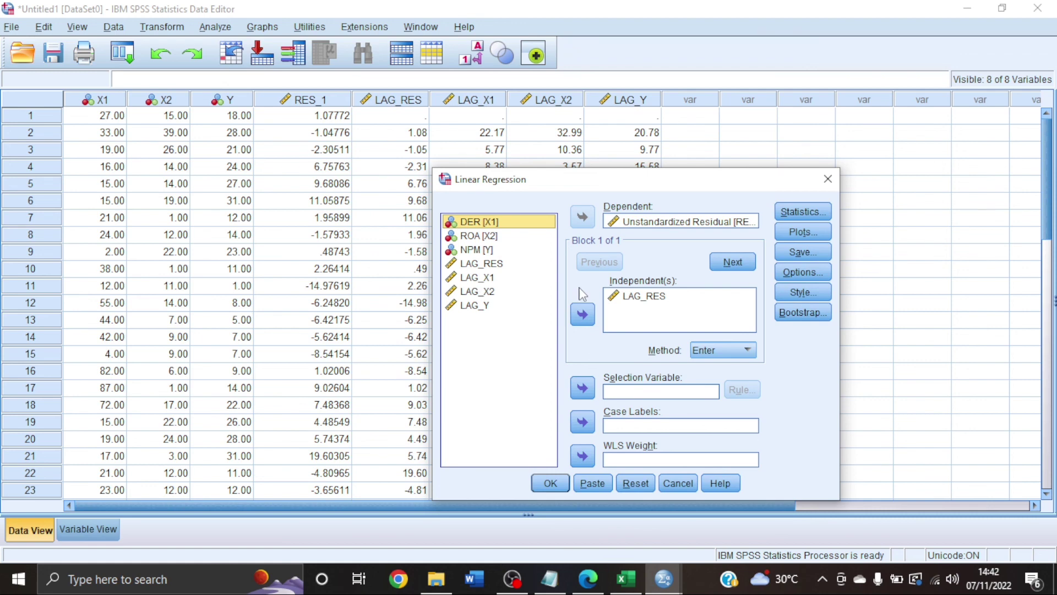
left_click(629, 488)
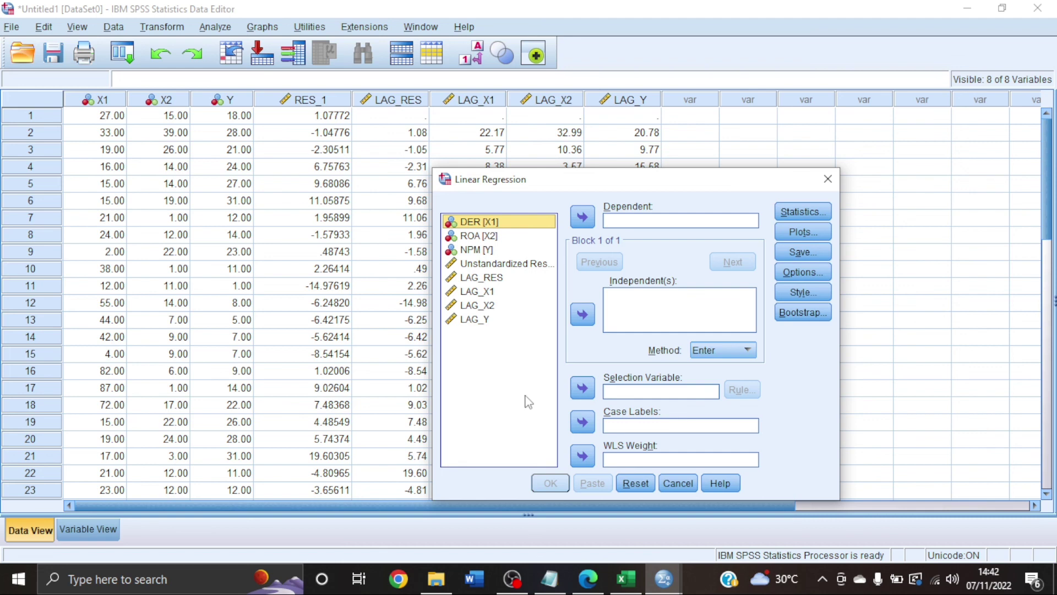
Assign LAG_X1 and LAG_X2 as the independent variables and LAG_Y as the dependent variable.
left_click(483, 293)
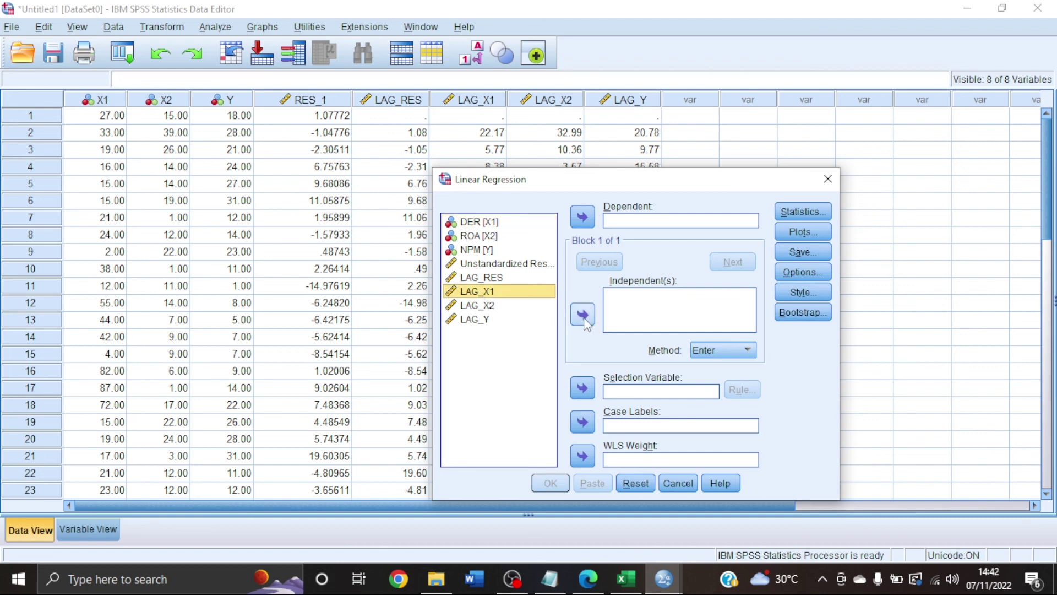
double_click(484, 293)
left_click(512, 306)
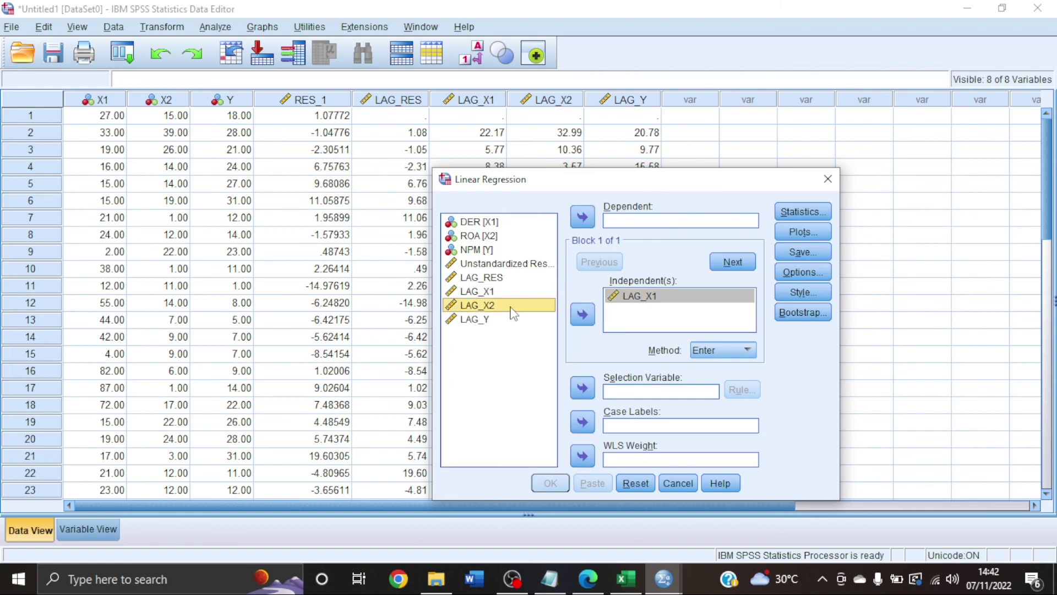
left_click(582, 315)
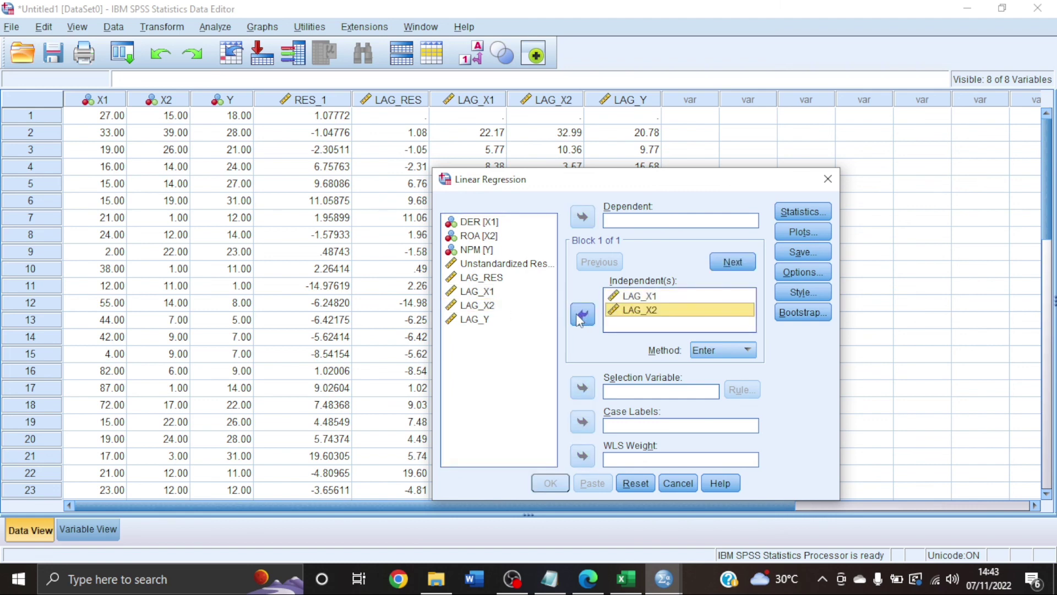
left_click(487, 324)
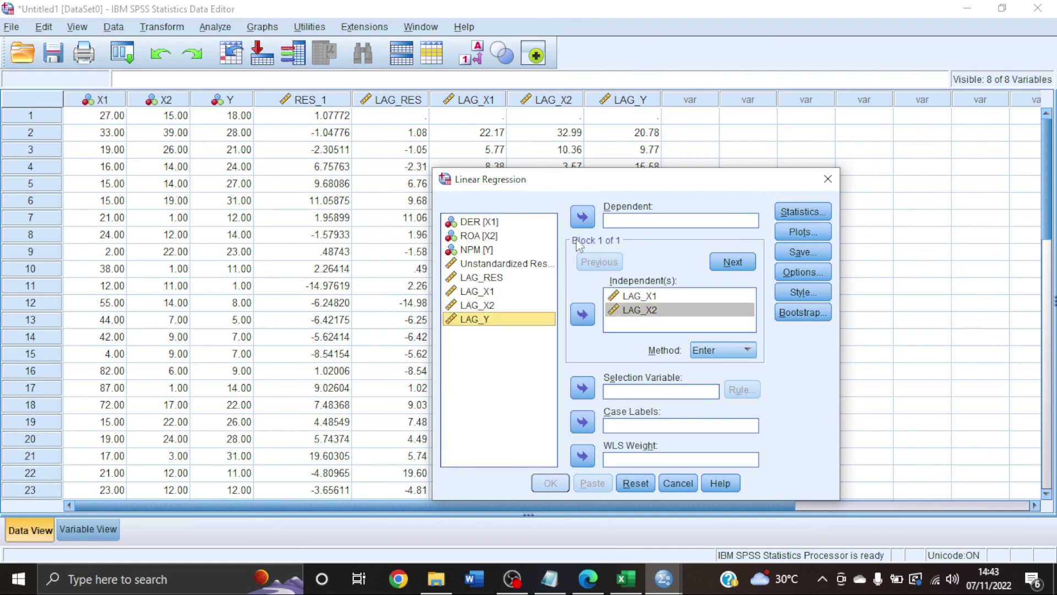
left_click(583, 218)
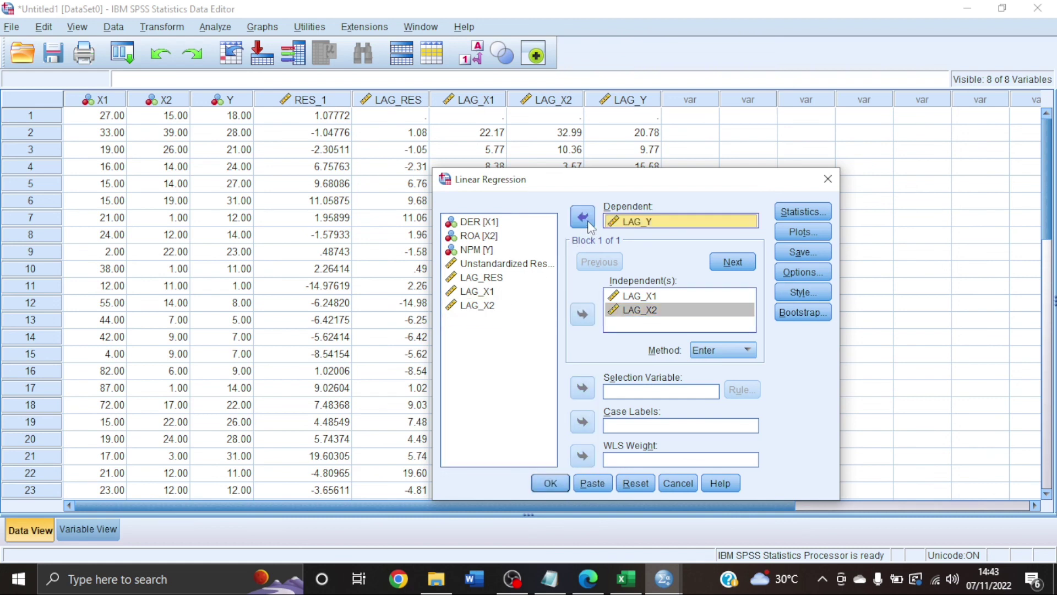
Include the Durbin-Watson residual statistic and run the regression on the lagged variables.
left_click(784, 213)
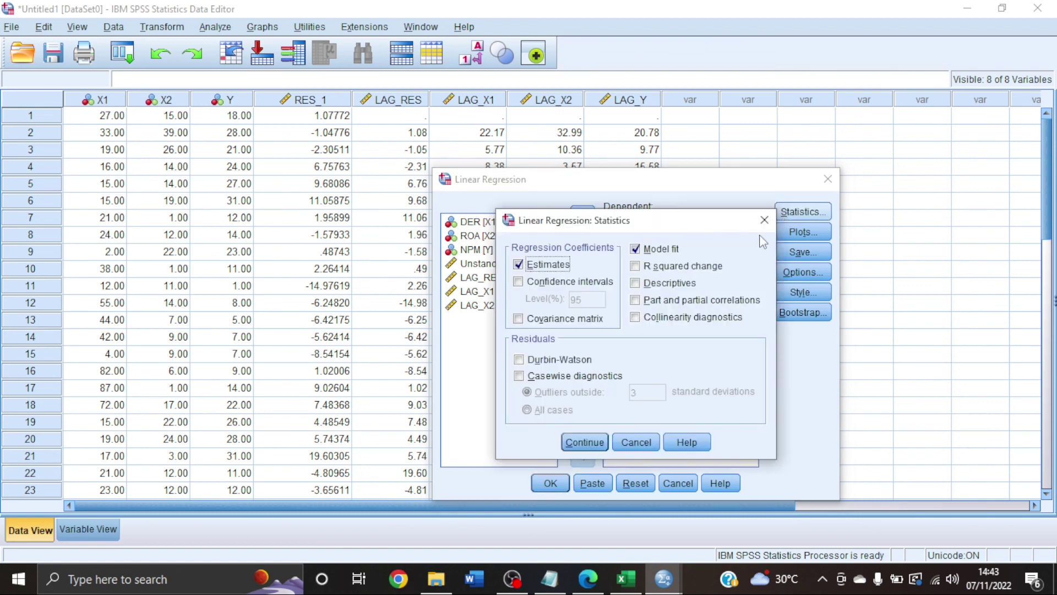
left_click(514, 361)
left_click(587, 442)
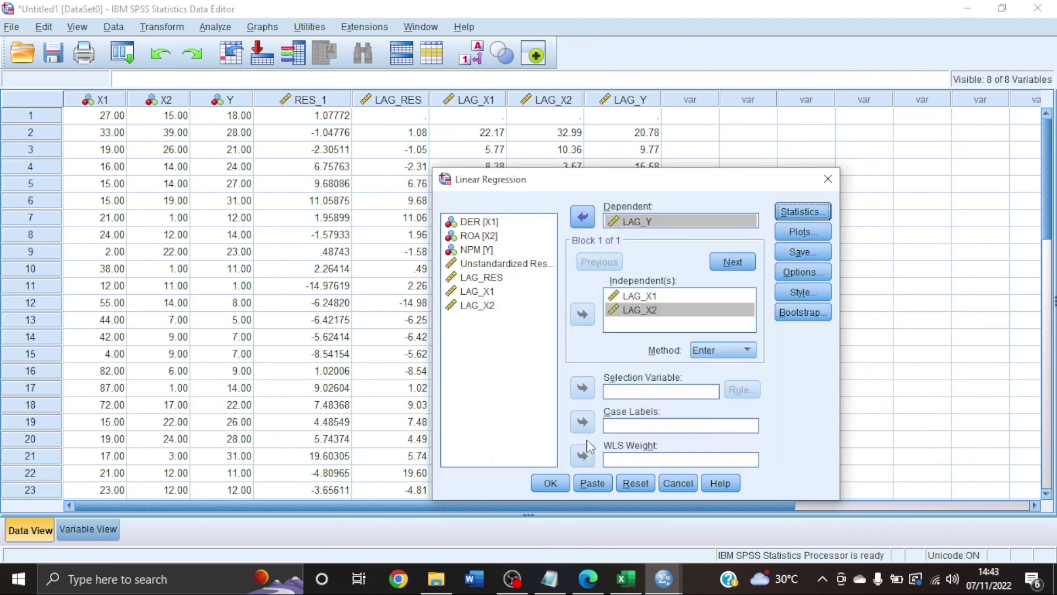
left_click(550, 483)
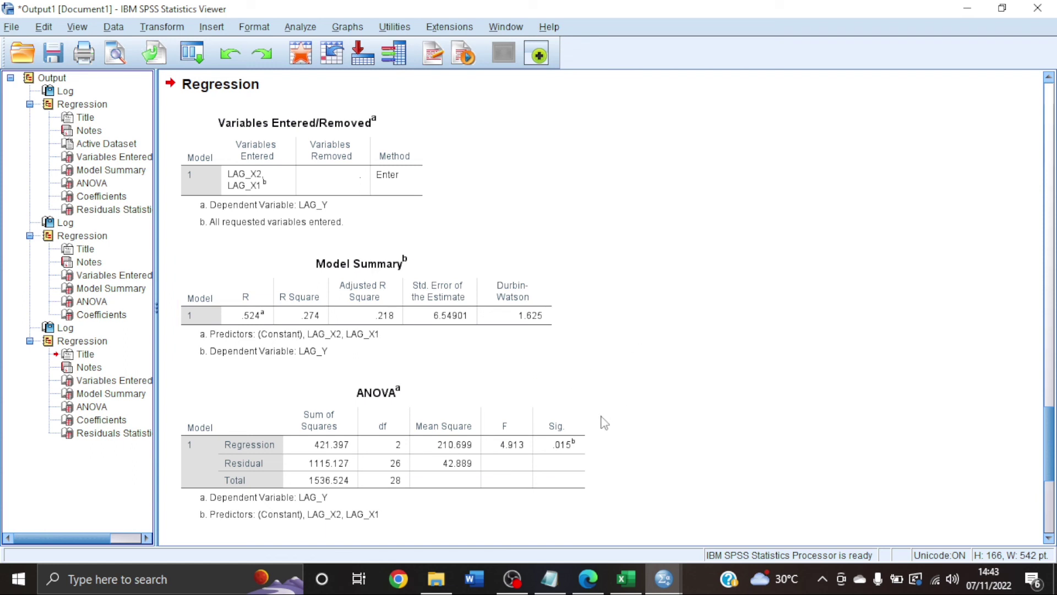
Switch from the regression output to the Notepad window.
left_click(548, 580)
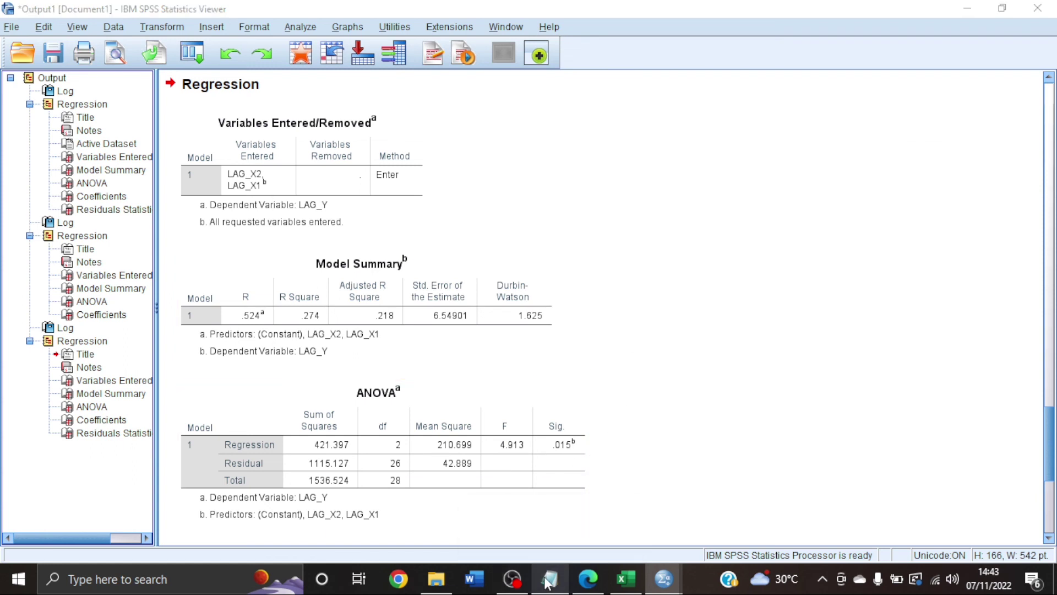